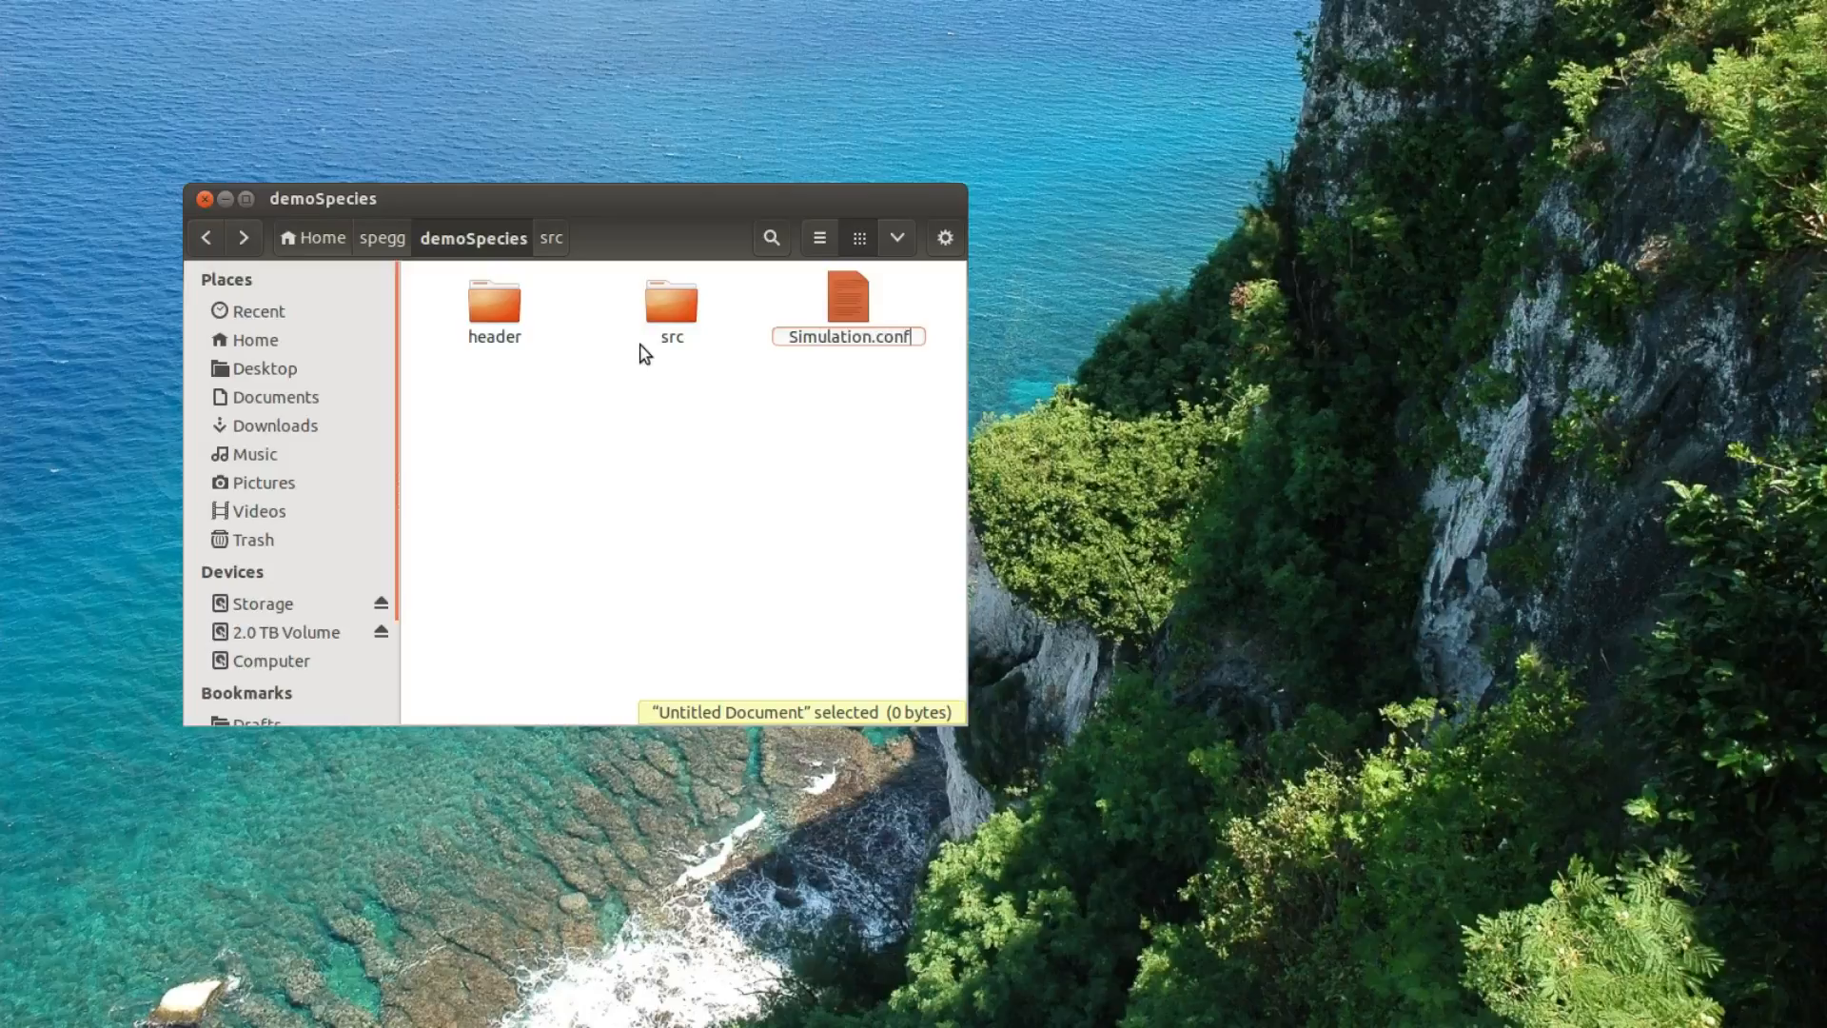
- Name the new document Simulation.conf, enter "n_timesteps = 100" as its first line, and save it
key("Return")
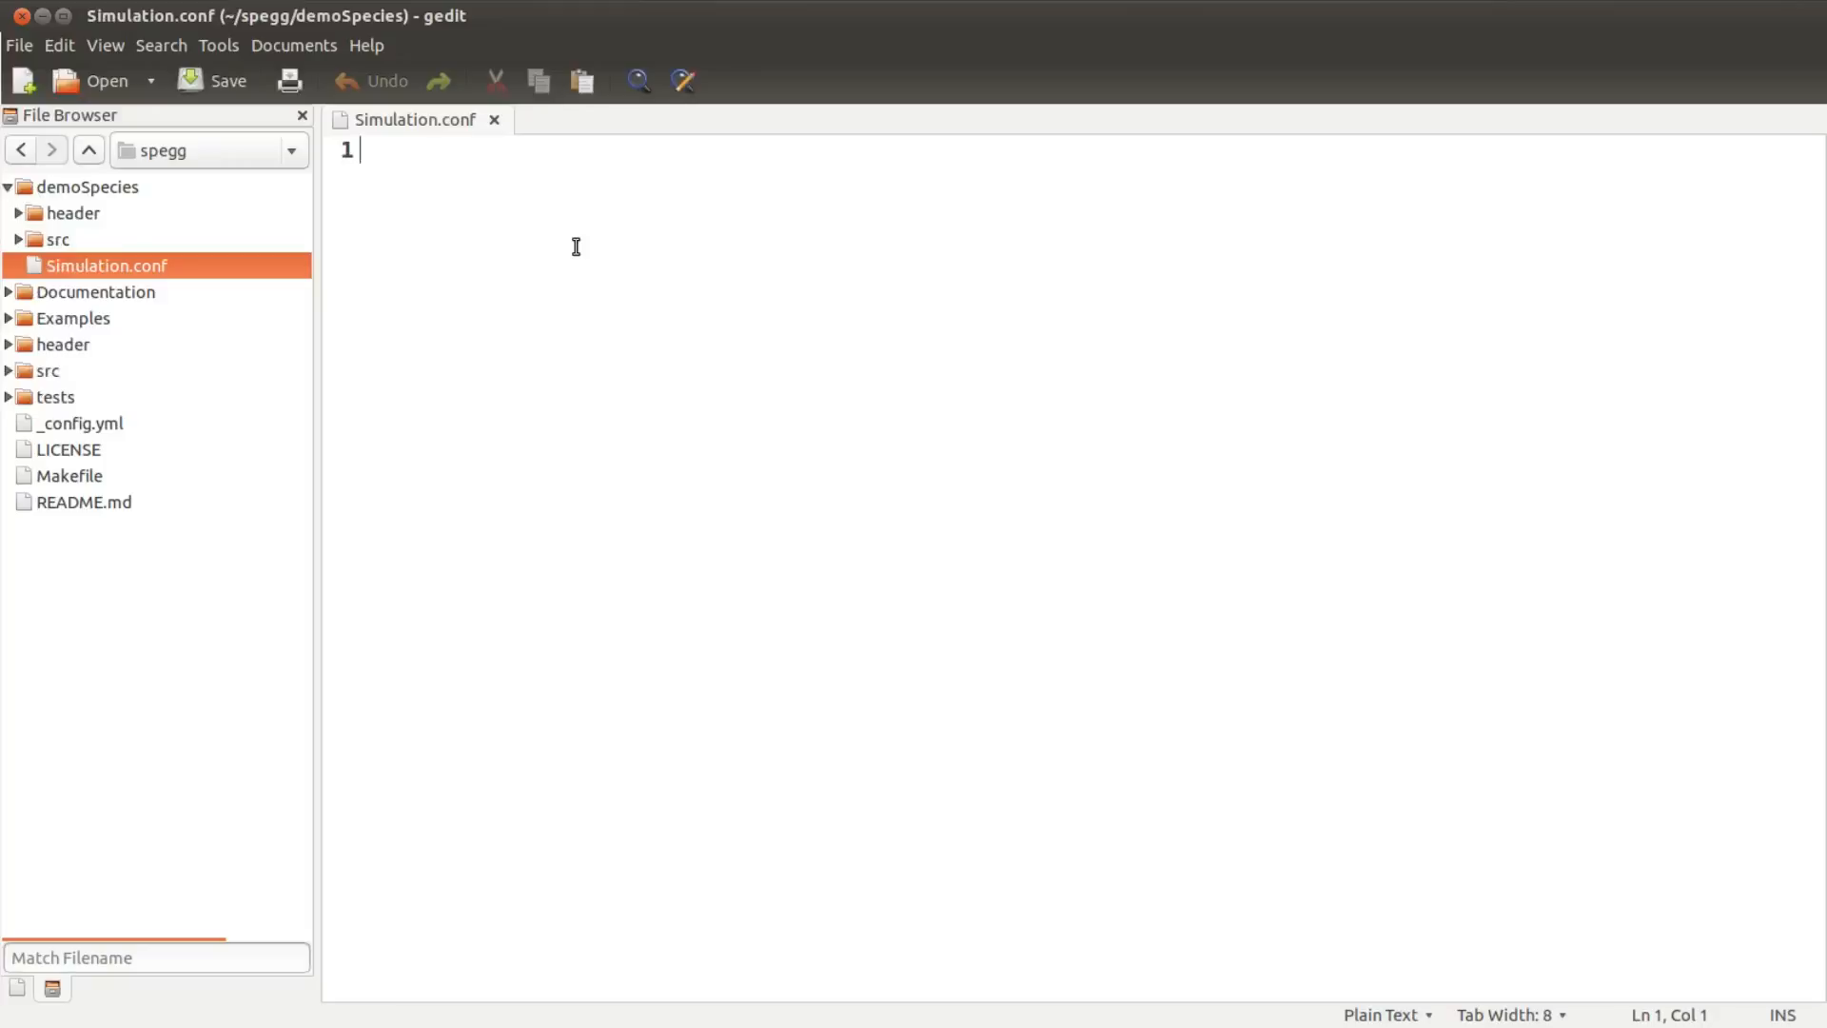
type("n_")
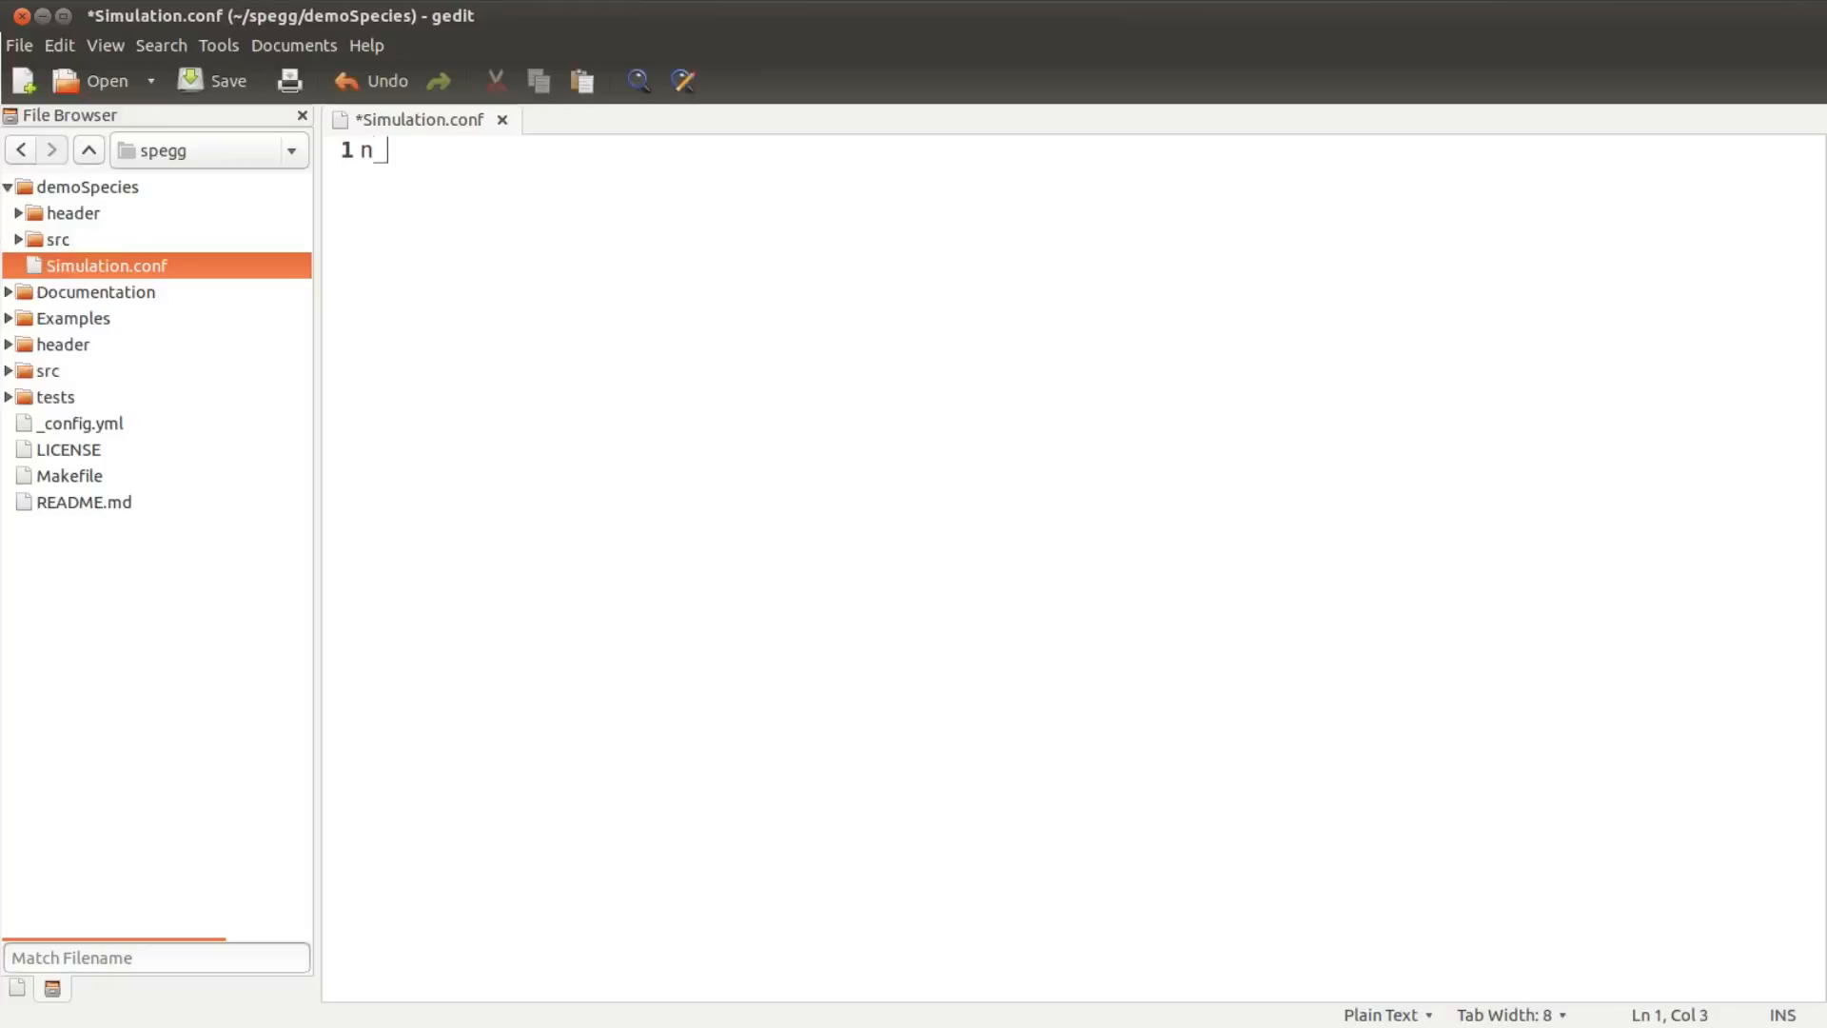
type("timesteps = 100")
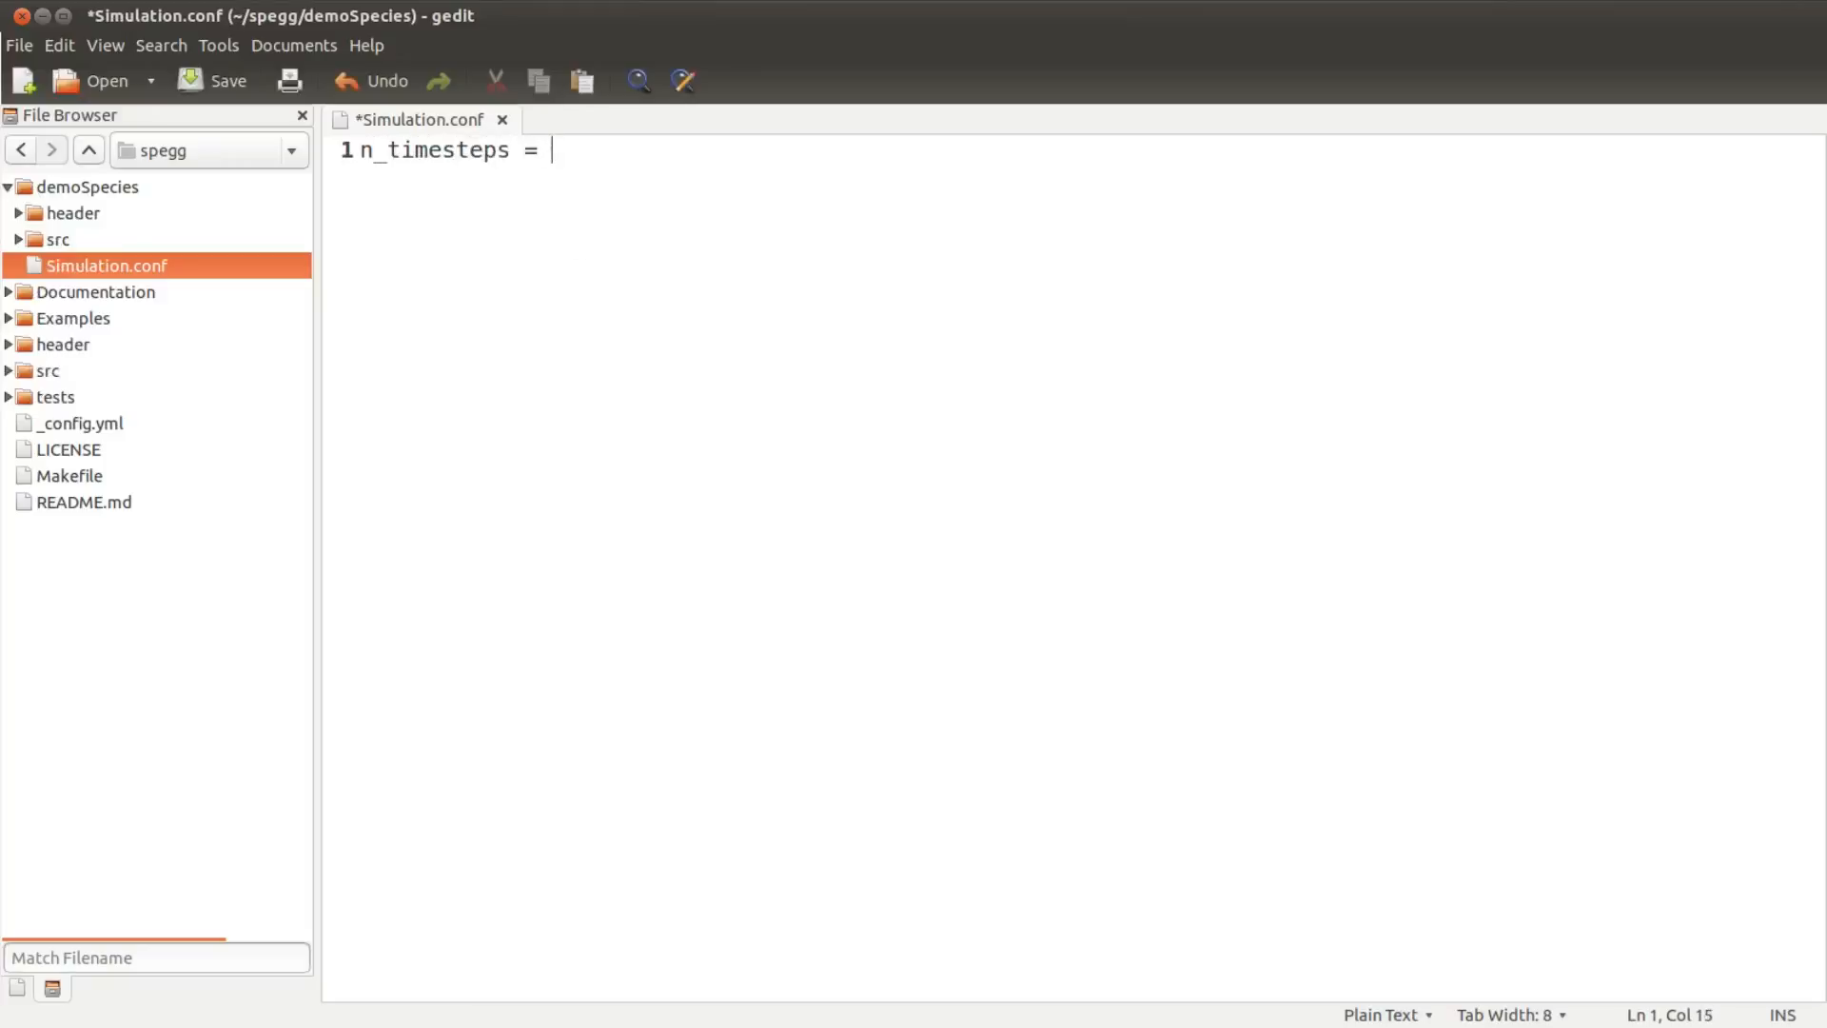
key("ctrl+s")
- Review the class initialization and run loop in demoSpecies_Simulator.cpp from the demoSpecies src folder, and close the file
double_click(58, 239)
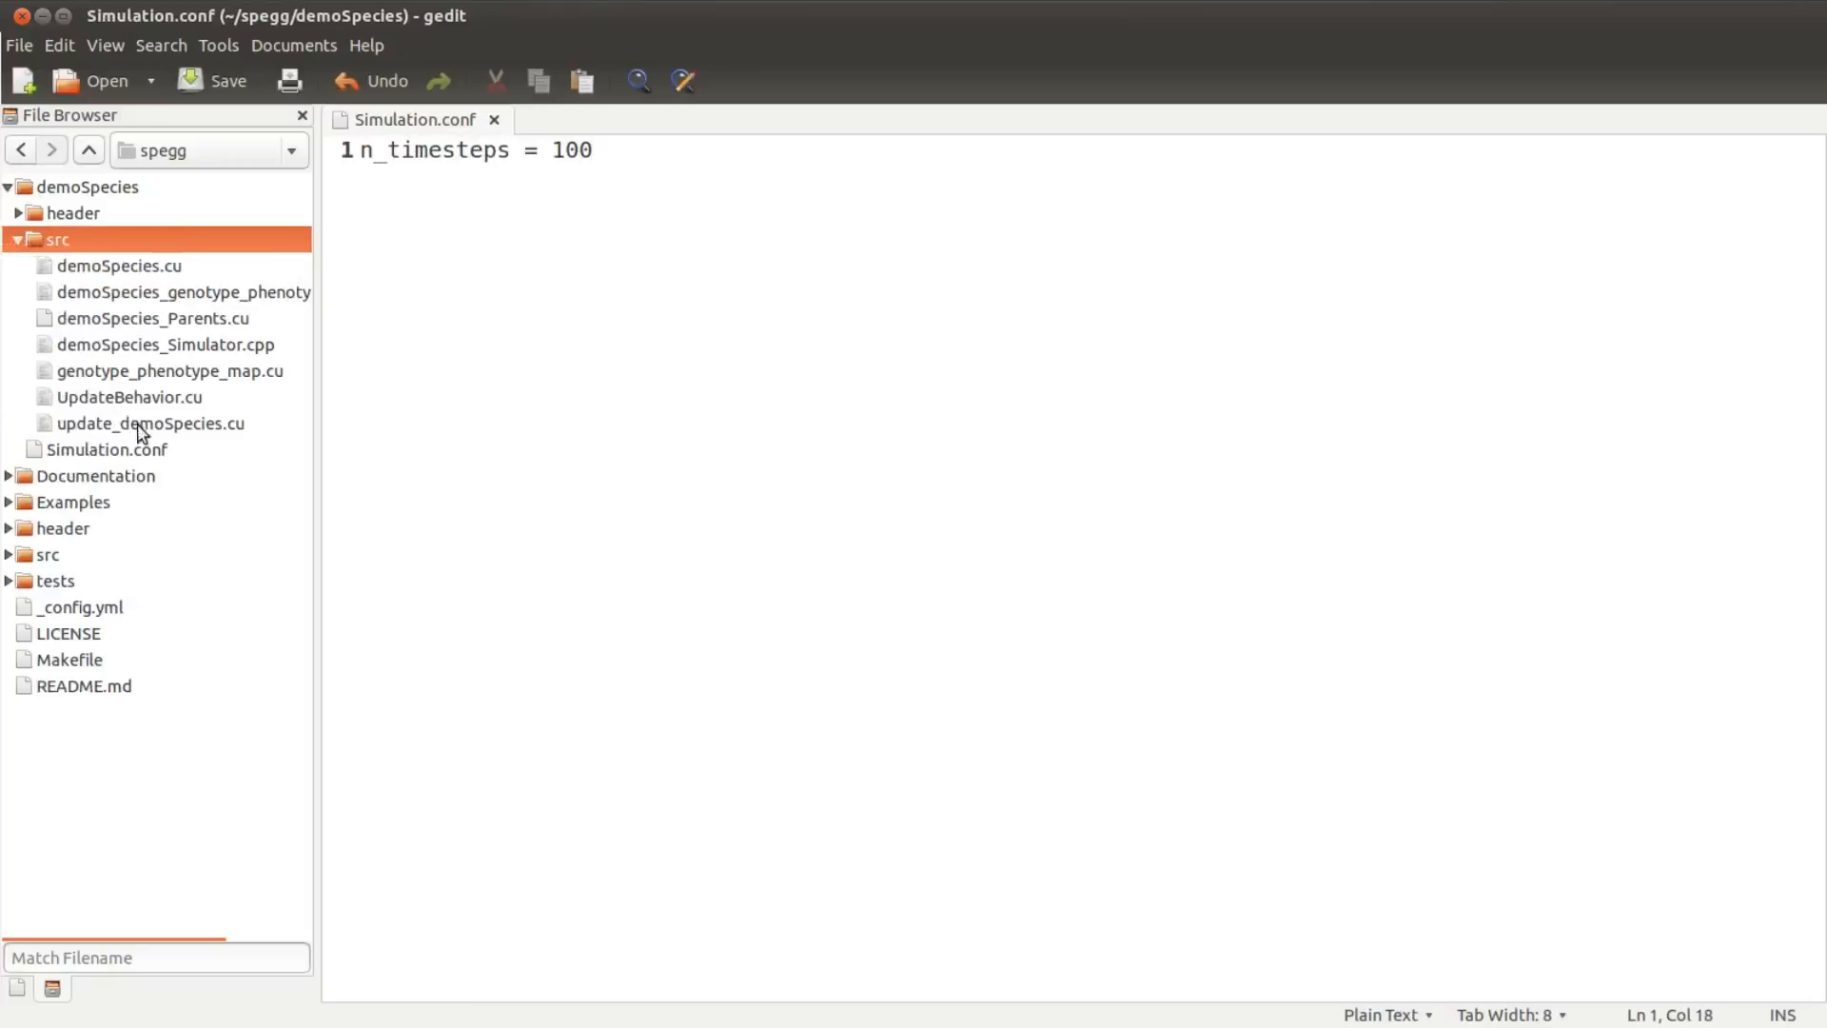
double_click(221, 344)
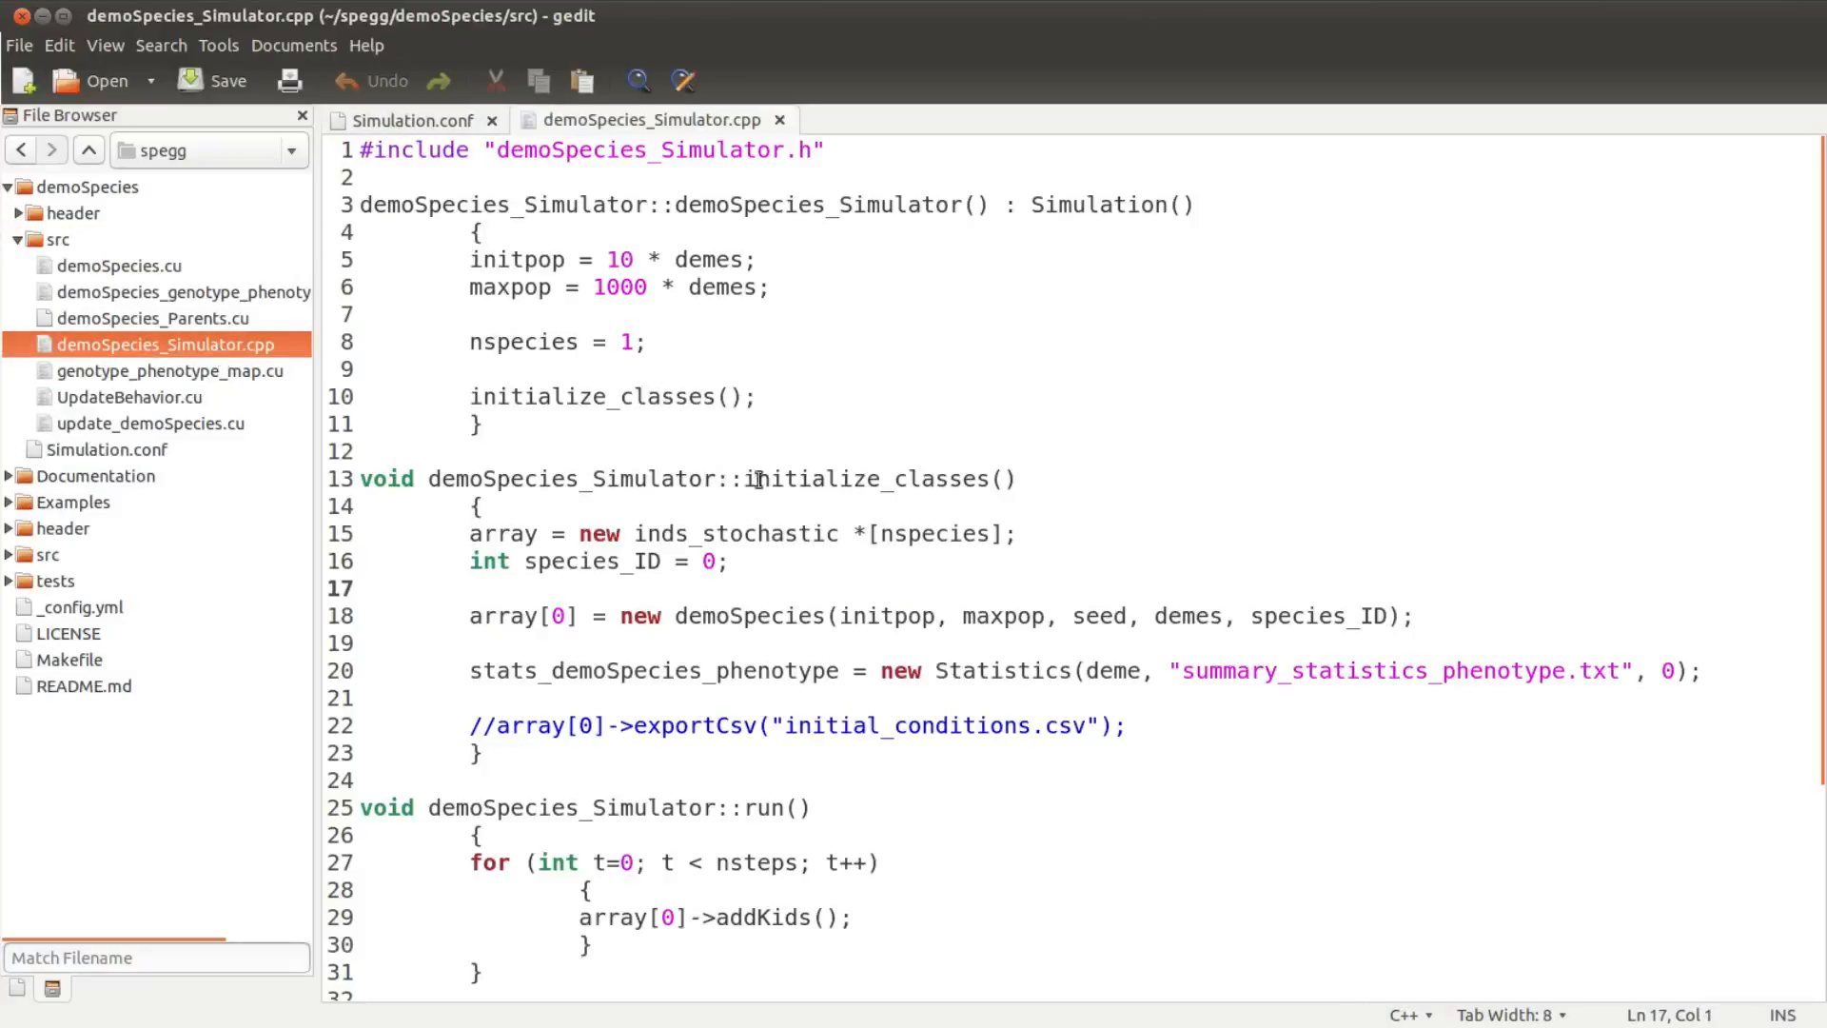
scroll(790, 732, "down", 2)
left_click(771, 672)
left_click(780, 119)
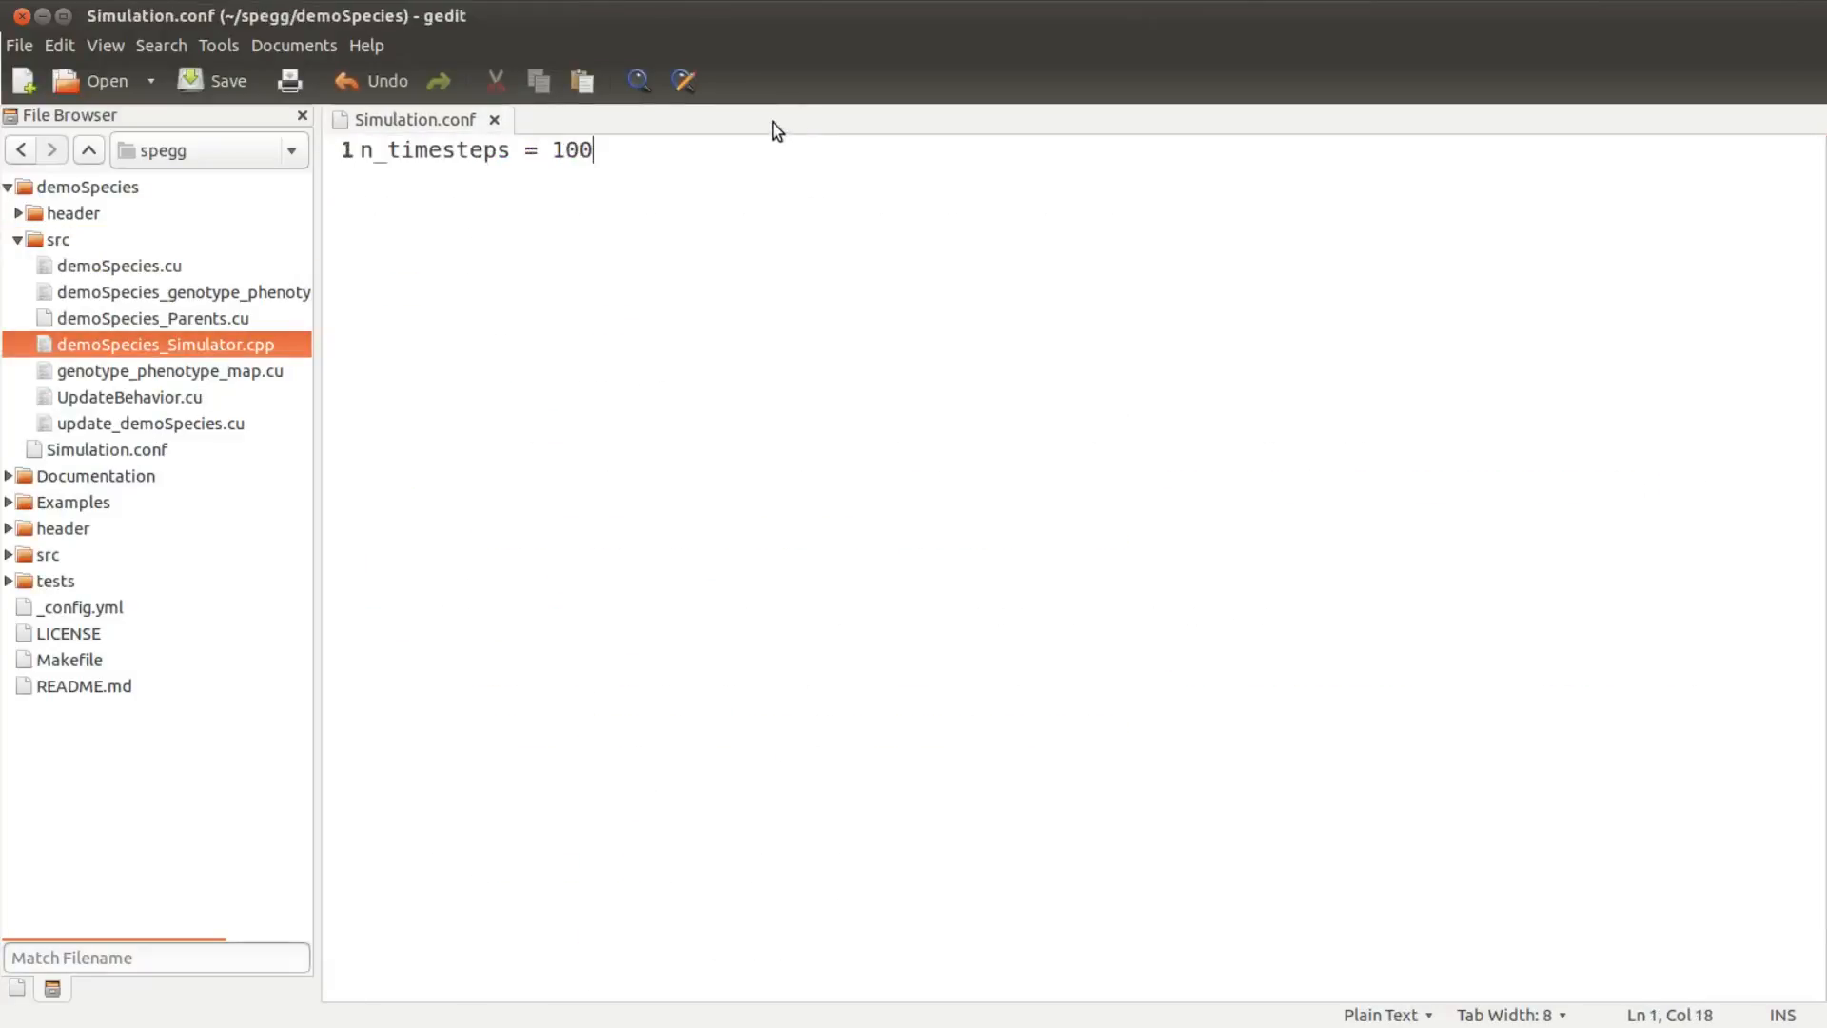
left_click(17, 239)
- Add the line "ndemes = 1" below n_timesteps in Simulation.conf and save the file
key("Return")
type("nd")
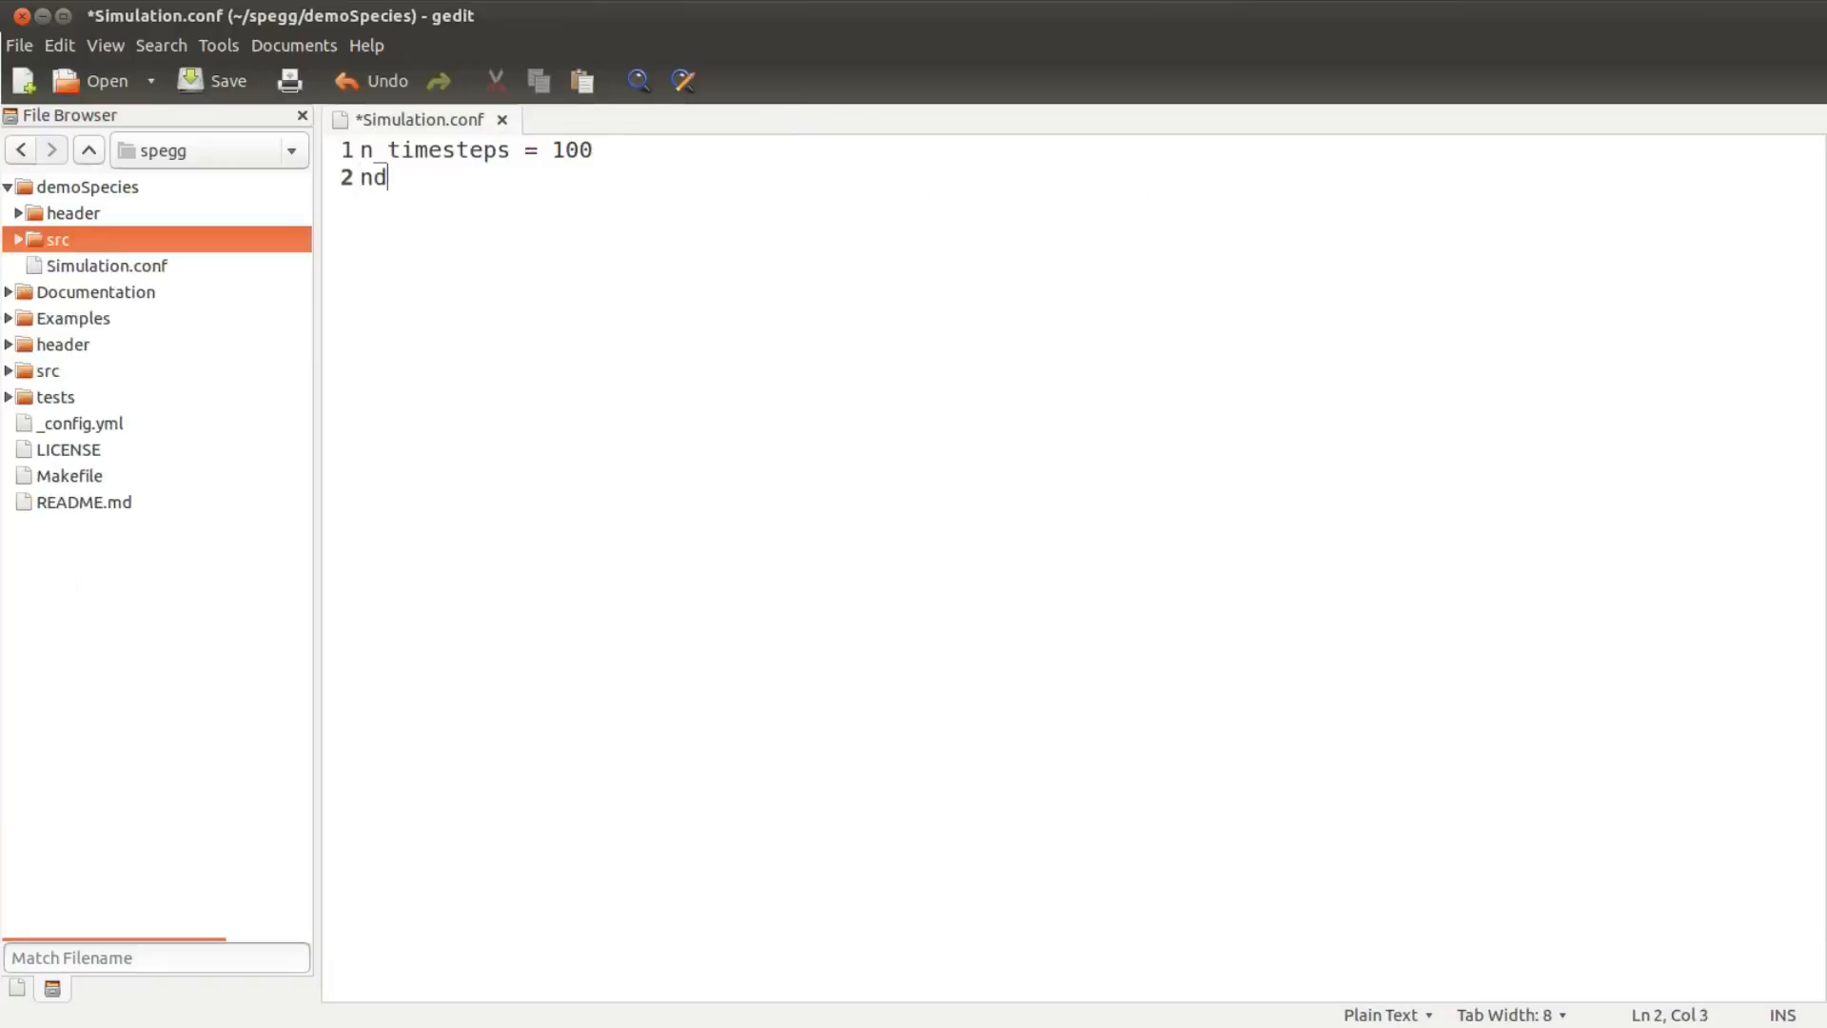
type("emes = 1")
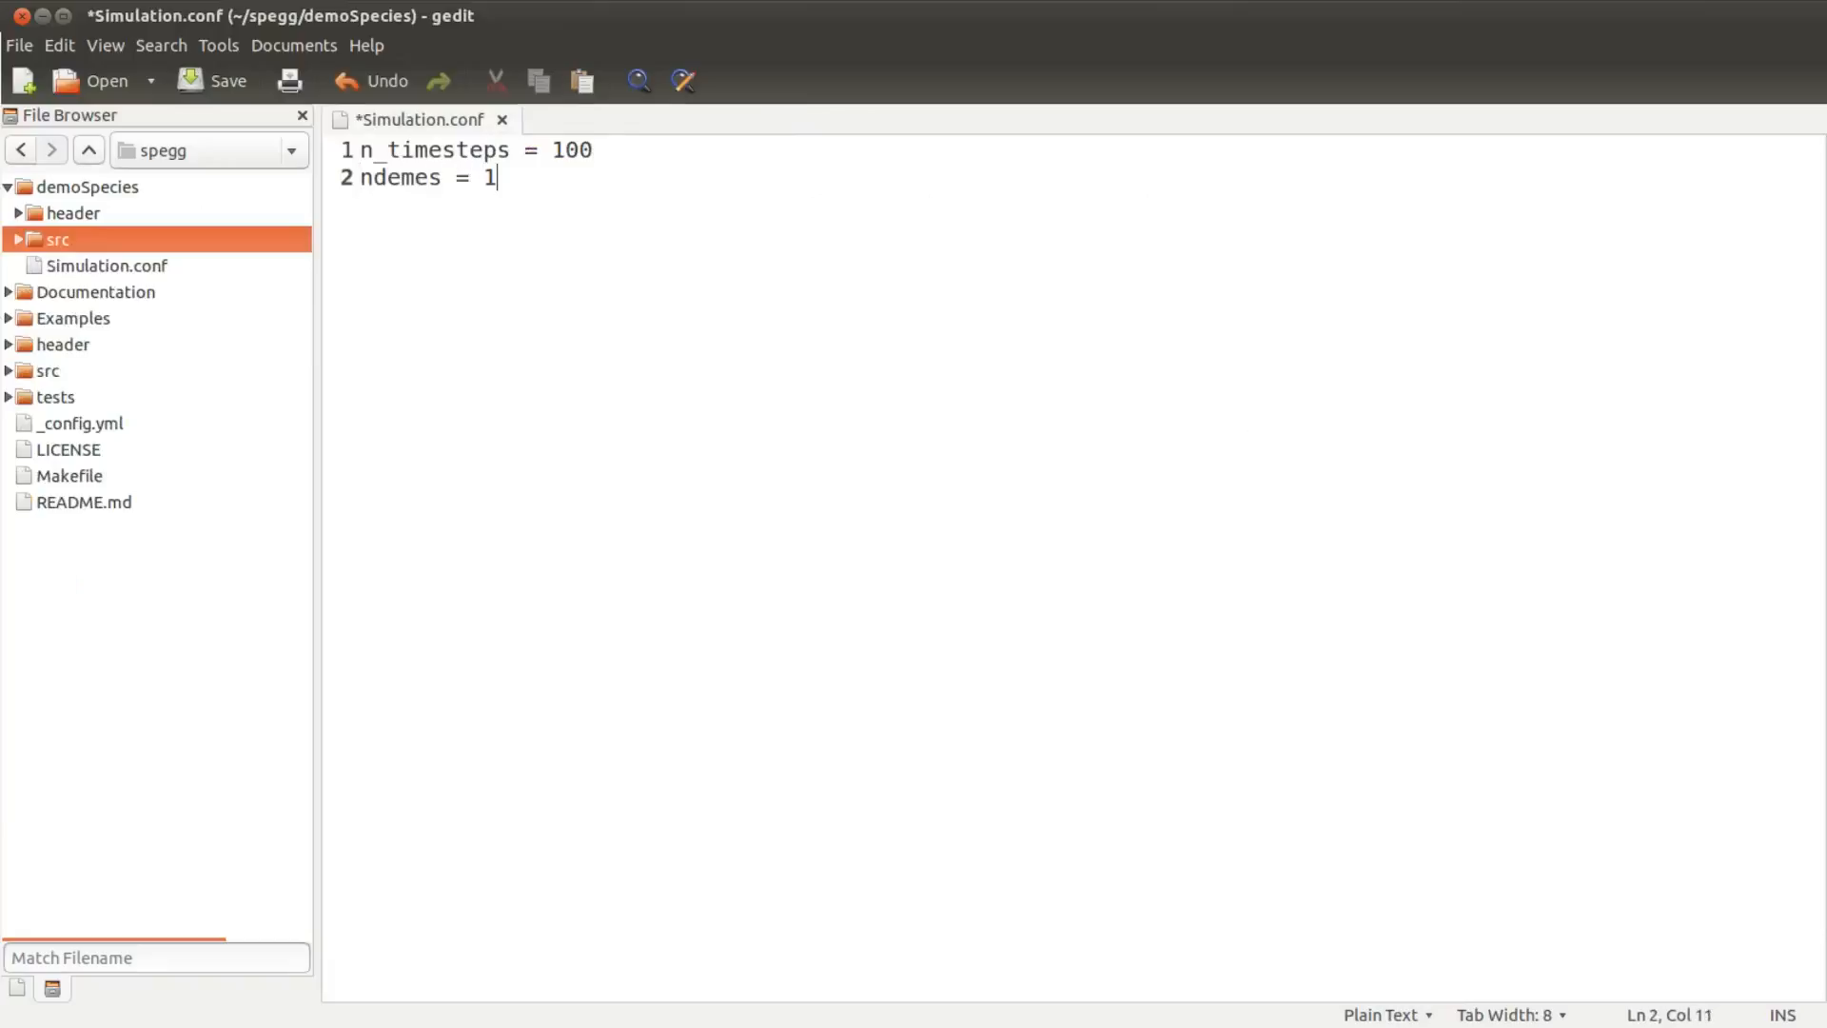
key("ctrl+s")
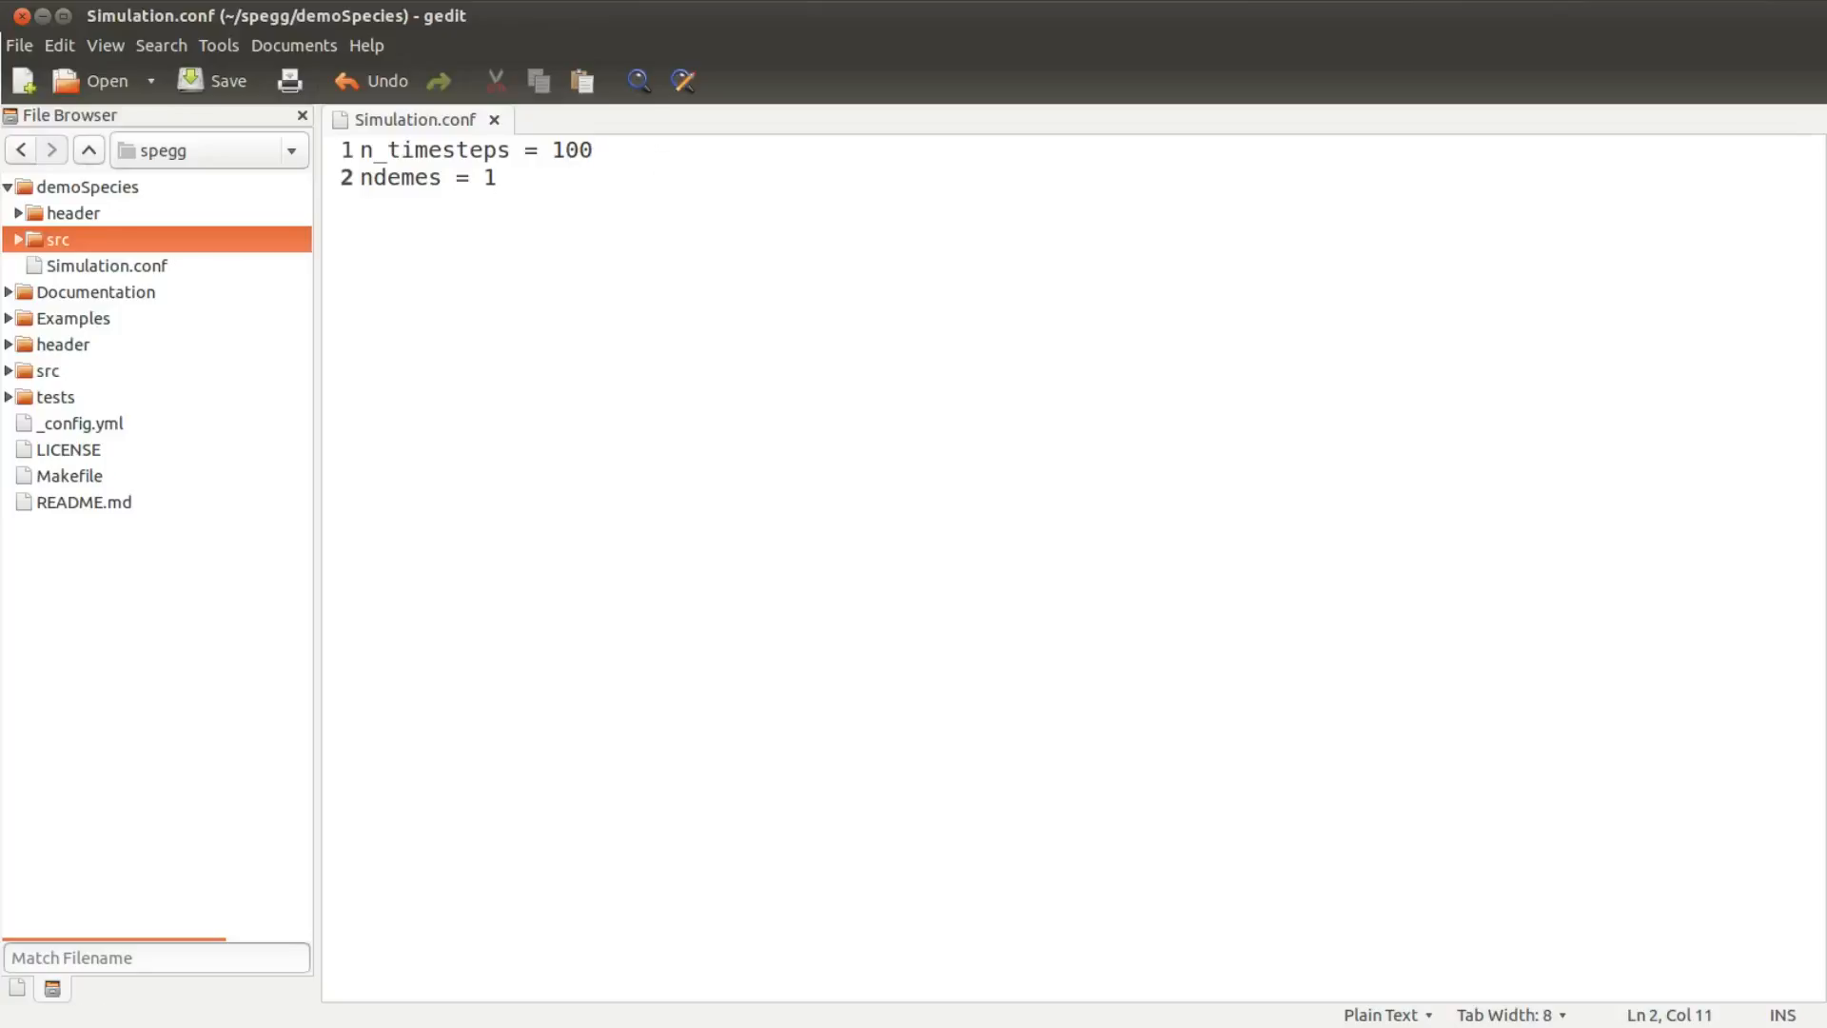
- Add "num_biotic_variables = 0" as the third line of Simulation.conf
key("alt+Tab")
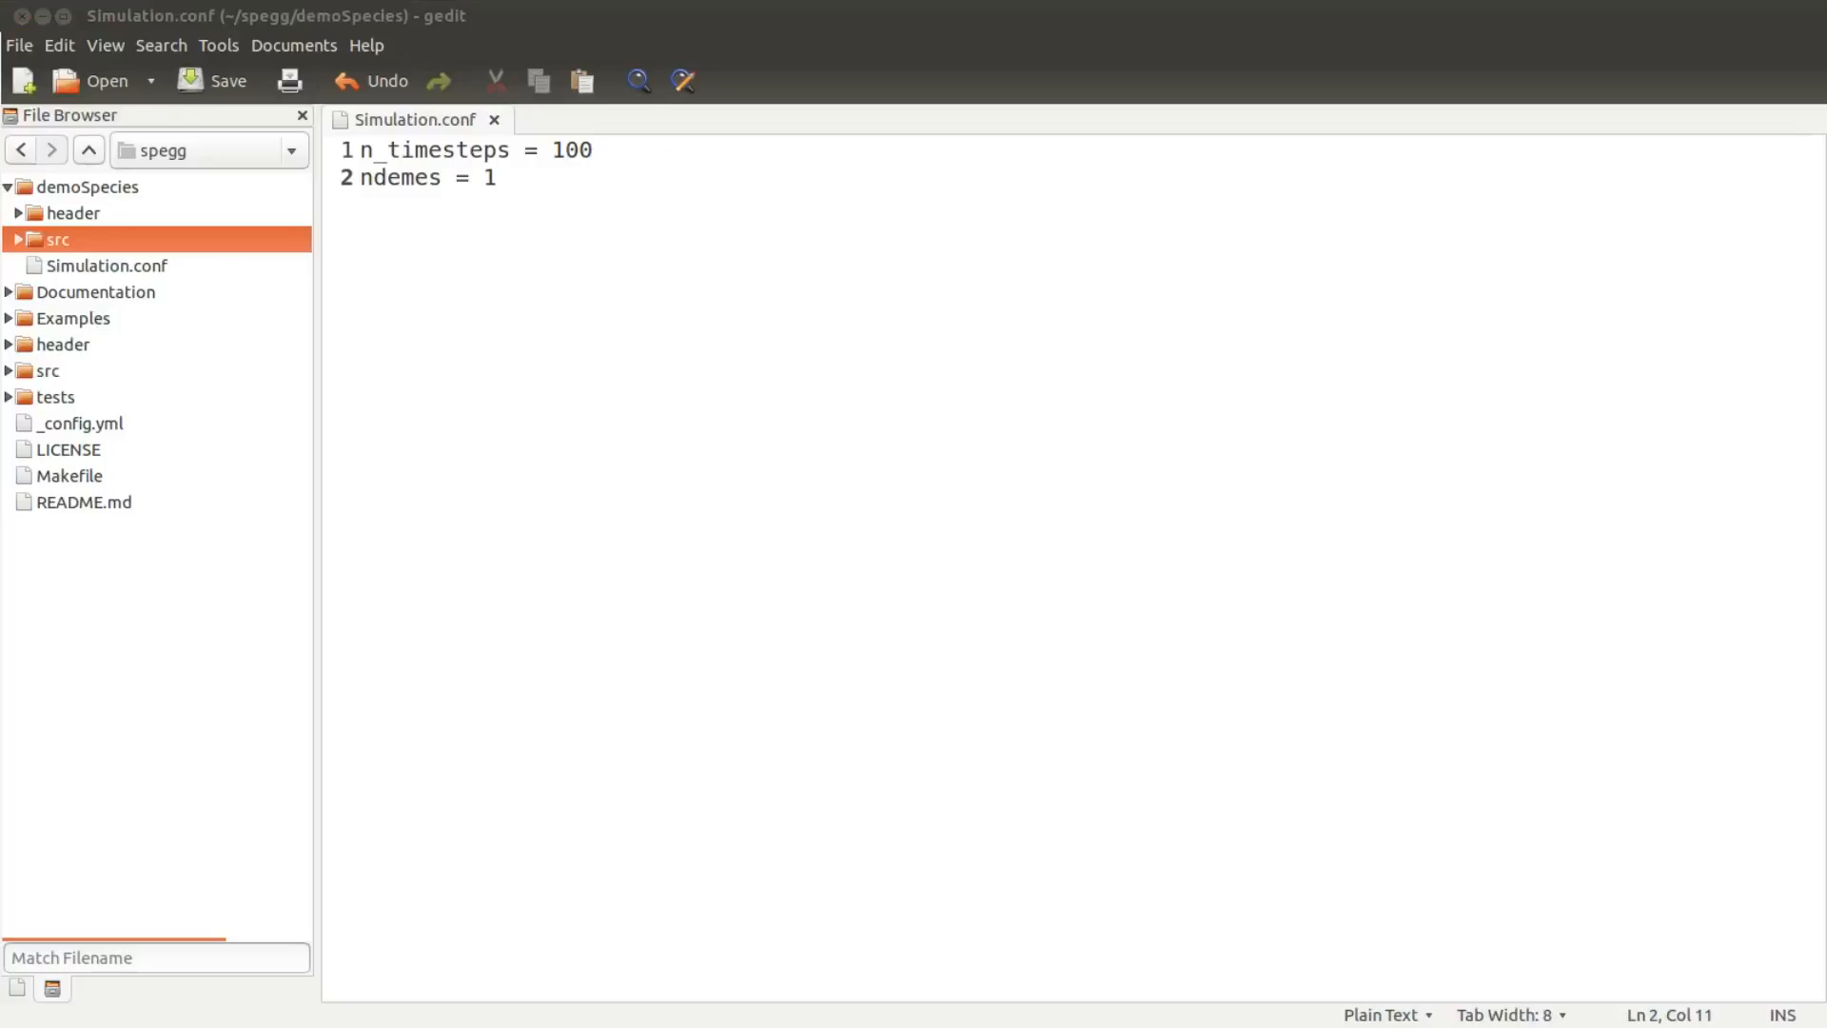
left_click(407, 228)
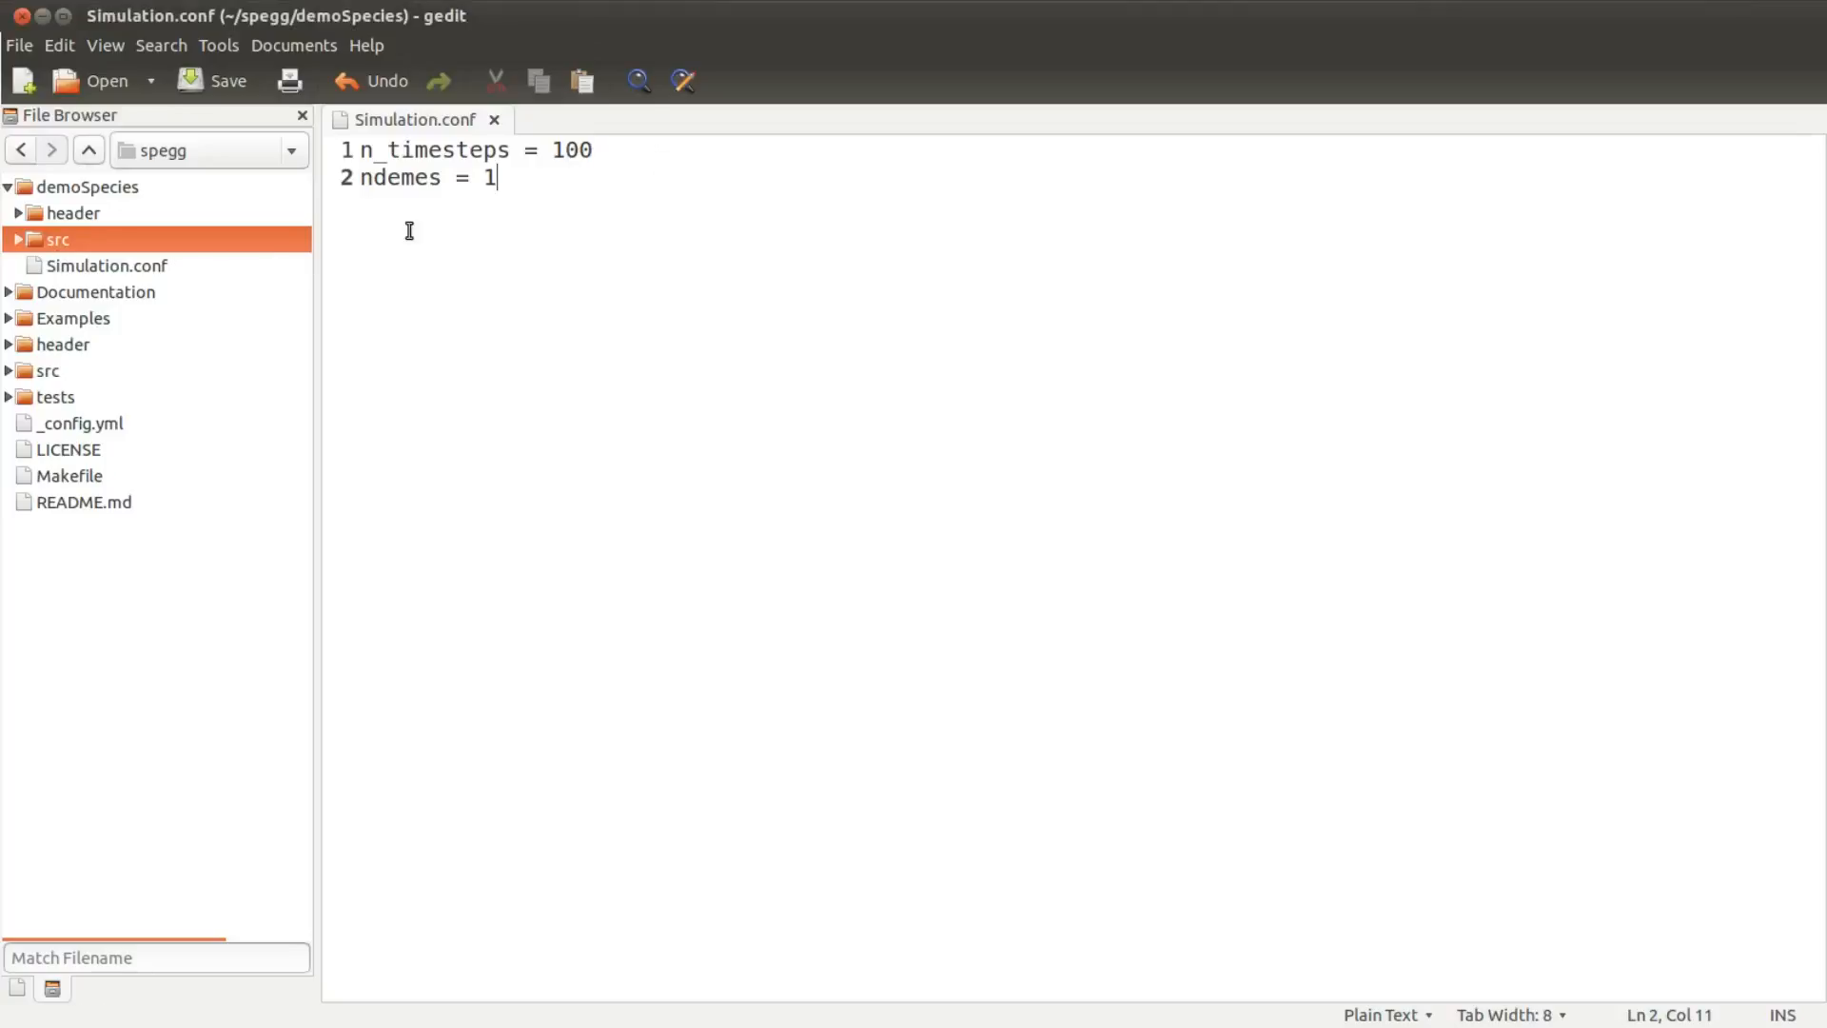
key("Return")
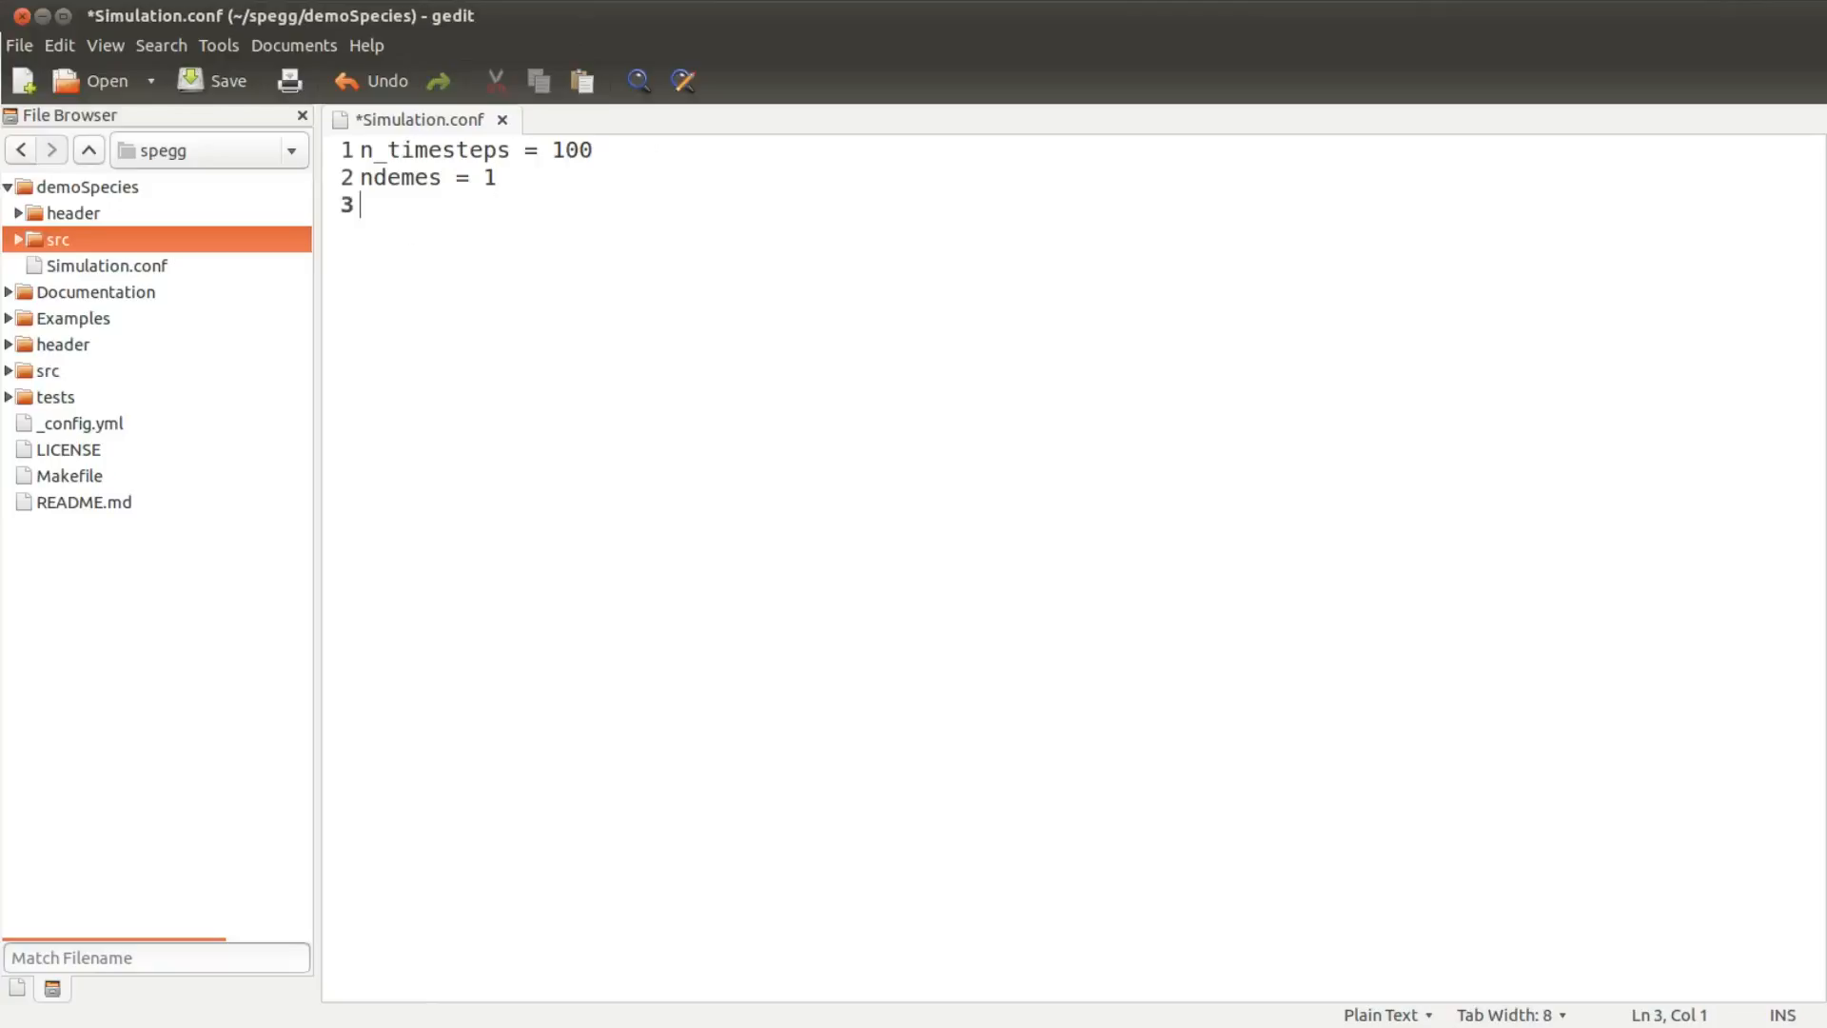
key("ctrl+s")
type("num_biotic_variables")
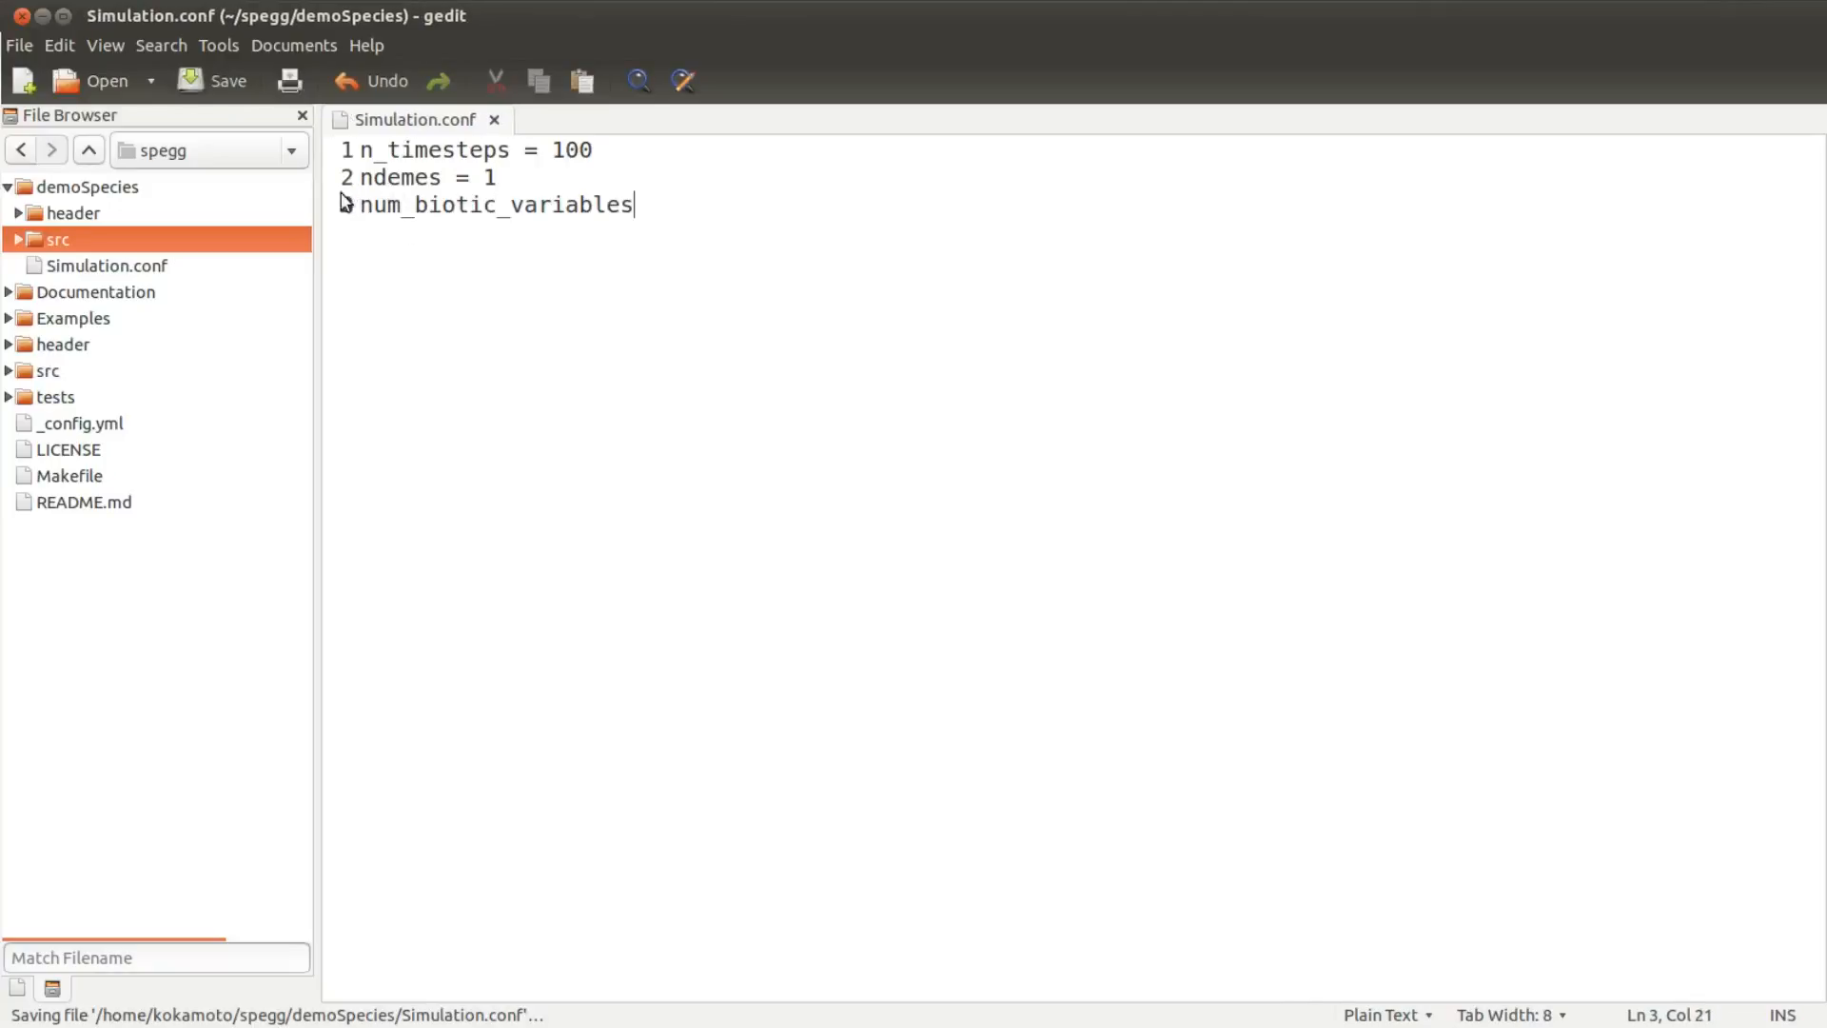
type("= 0")
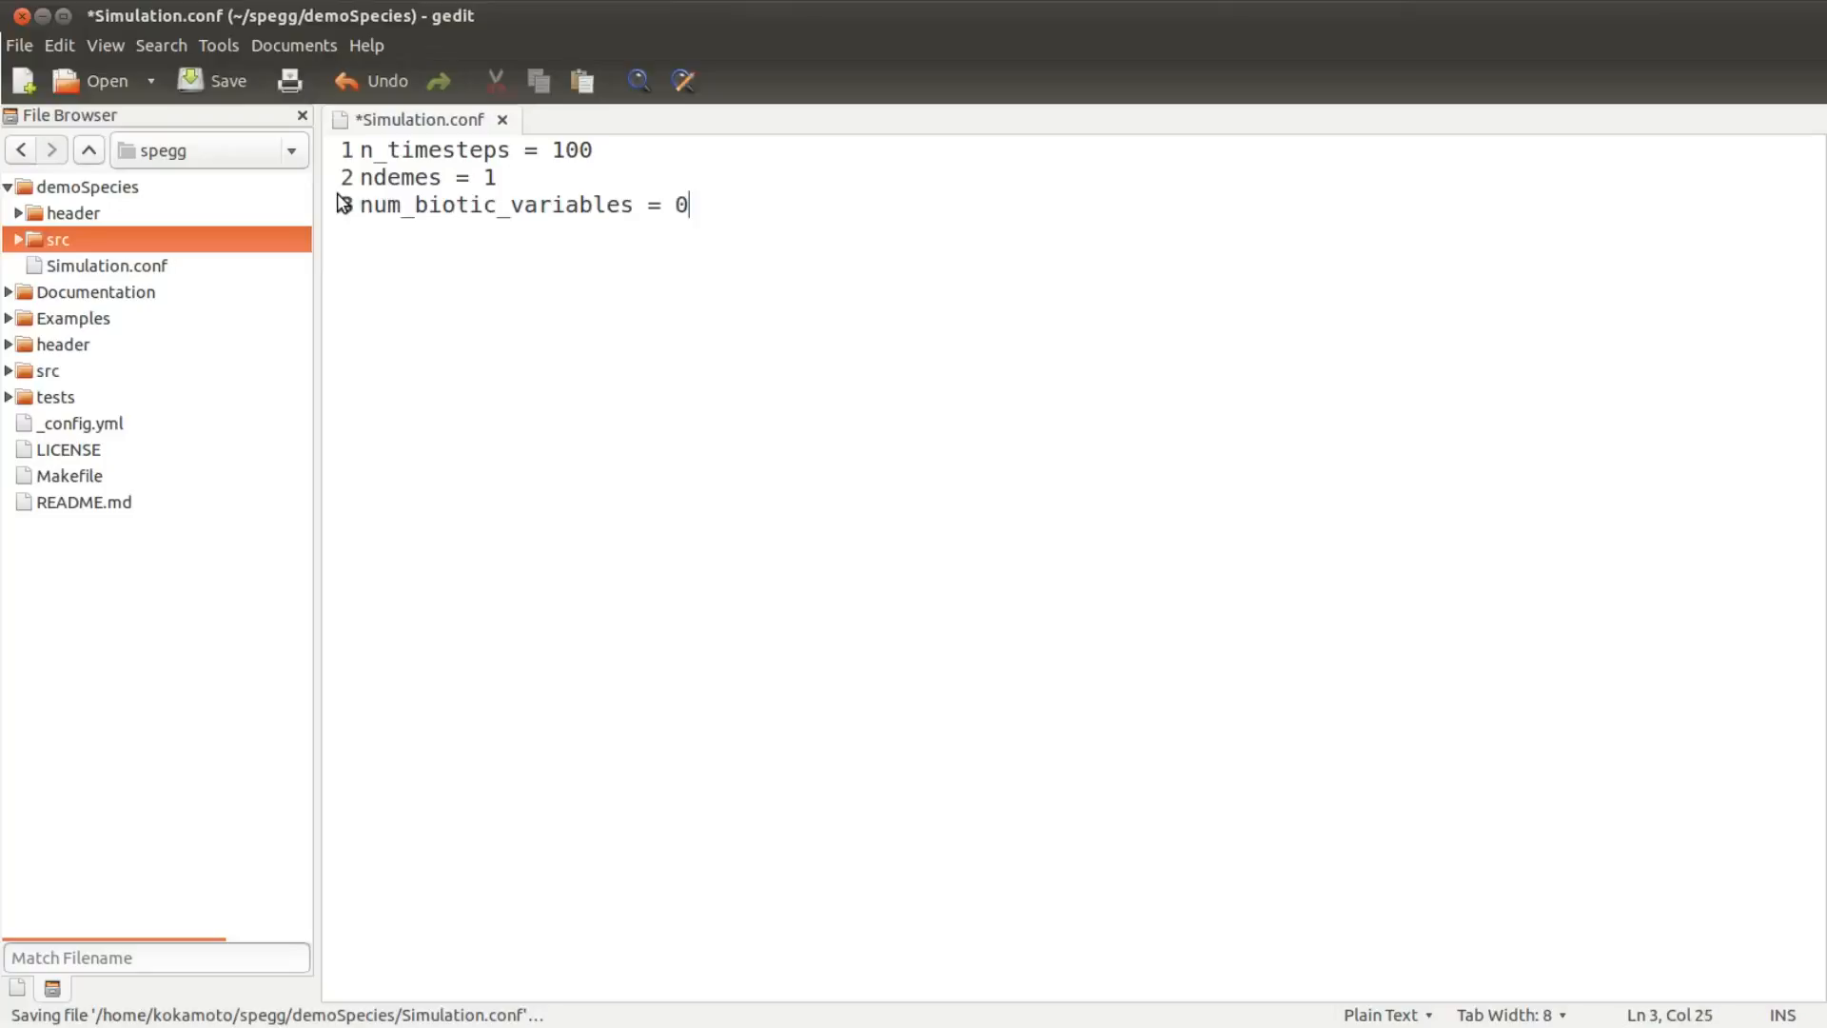
- Add "num_abiotic_variables = 0" as the fourth line of Simulation.conf and save the file
key("Return")
type("num_abi")
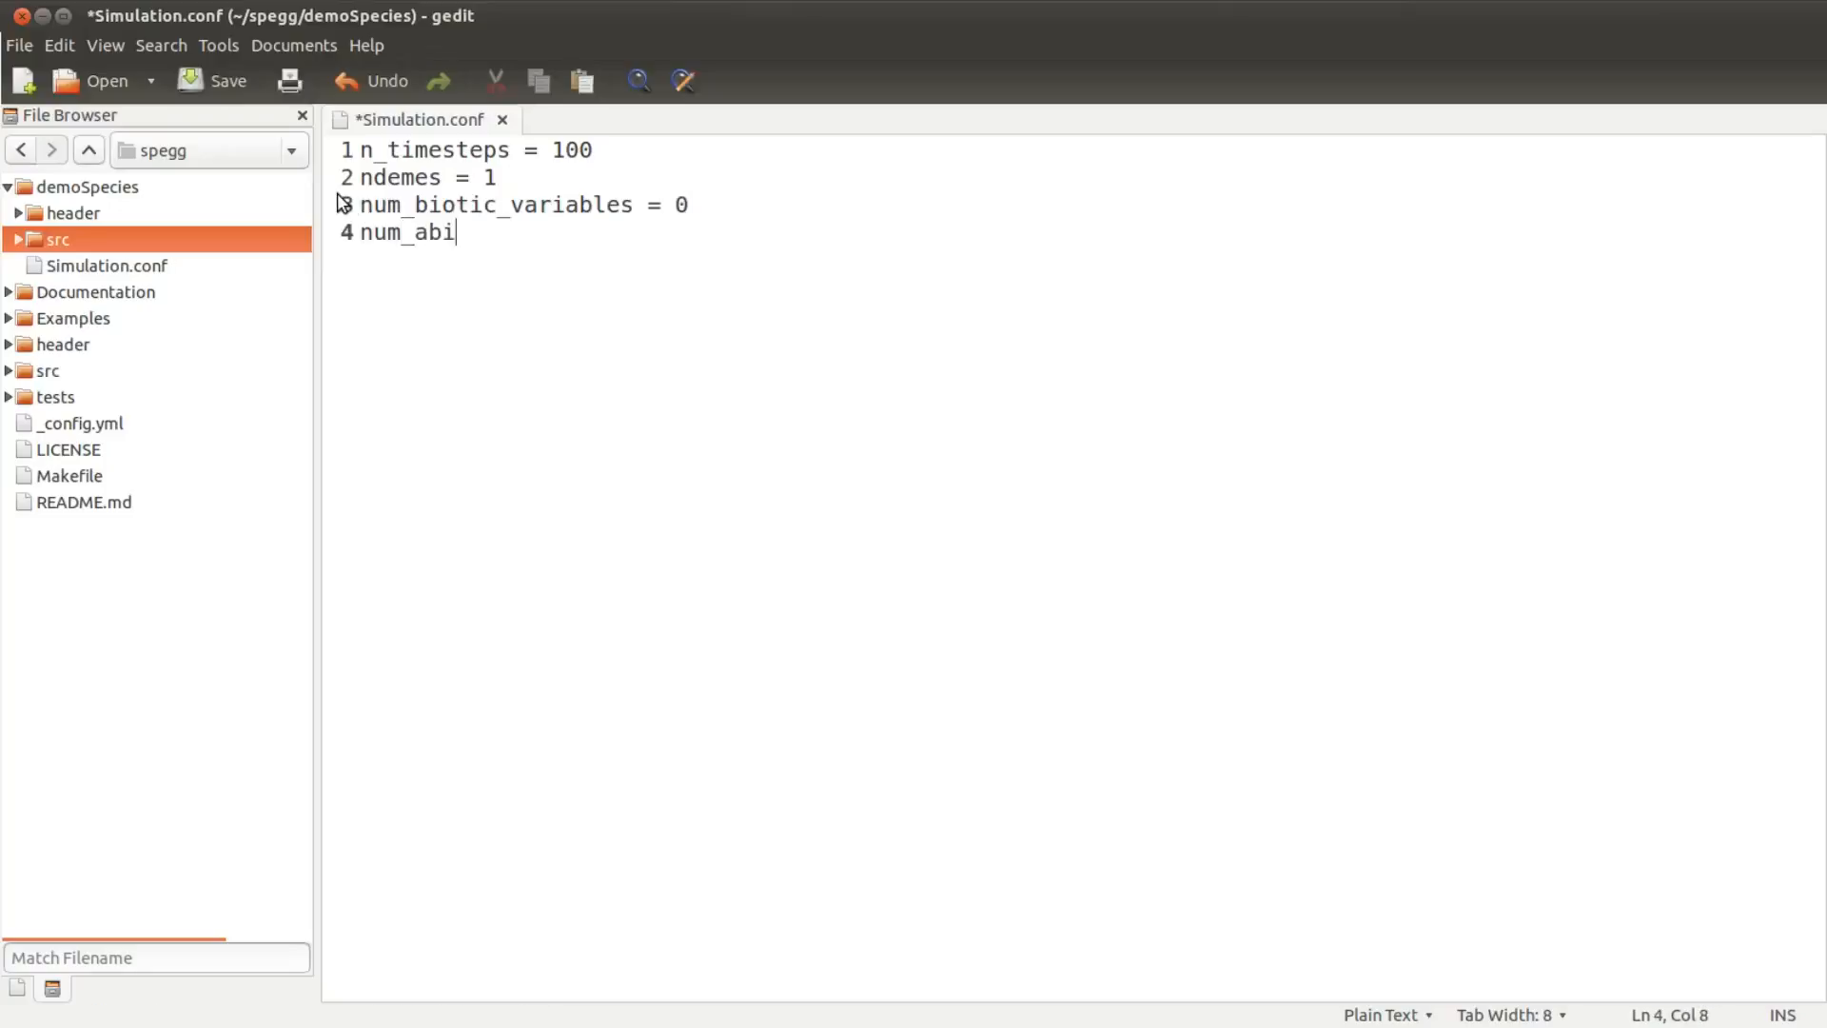
type("otic_vari")
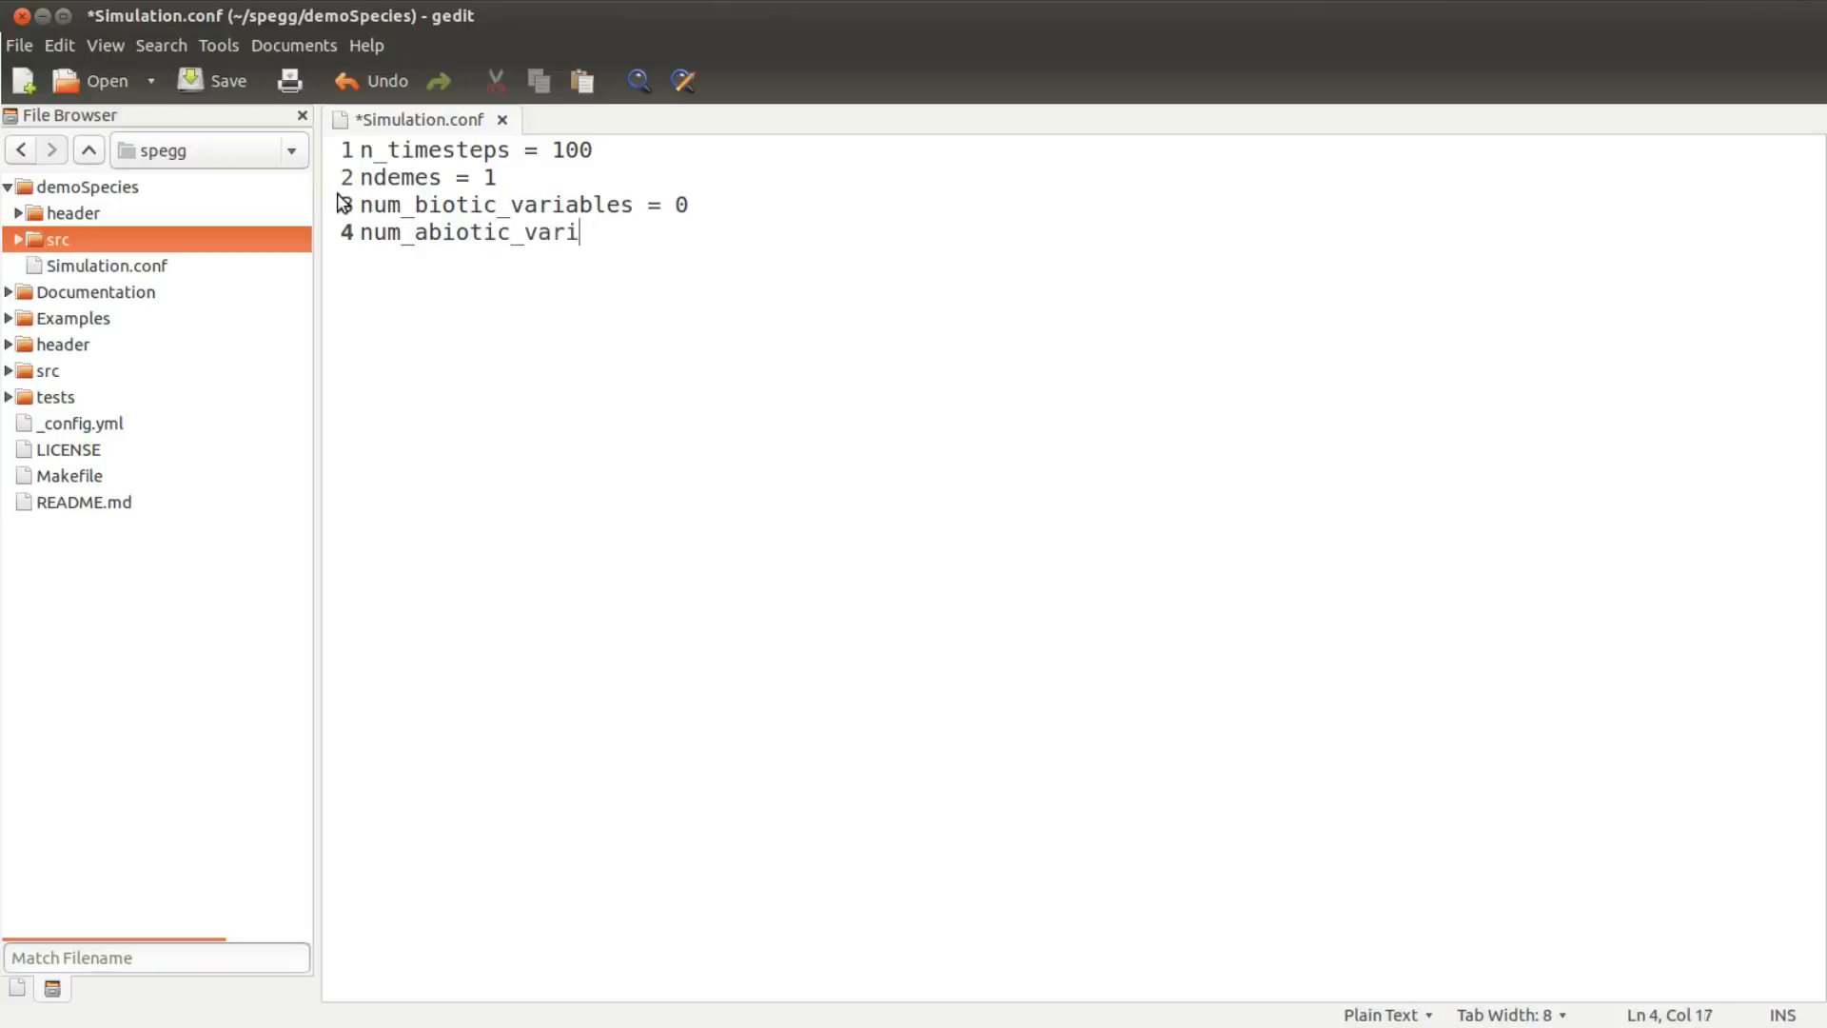
type("ables = 0")
key("ctrl+s")
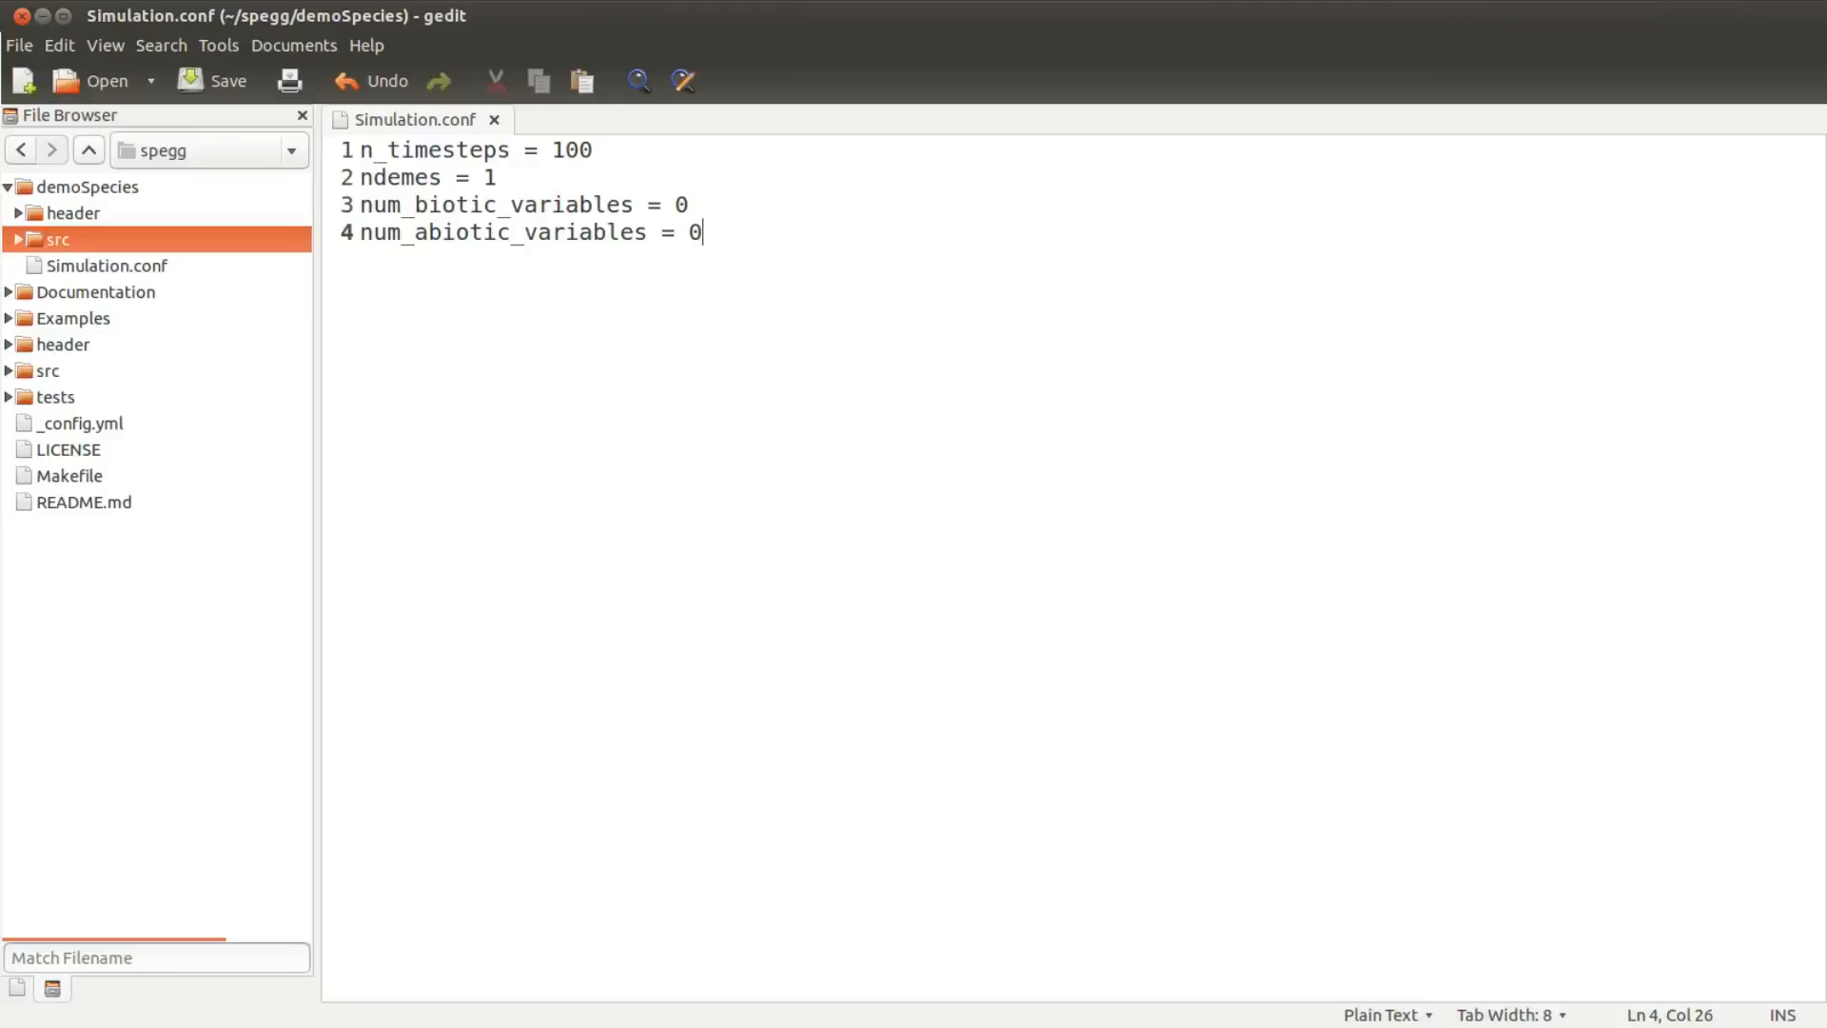
- Add "random_seed = 1391382" as the fifth line of Simulation.conf, save the file, and quit the editor
key("alt+Tab")
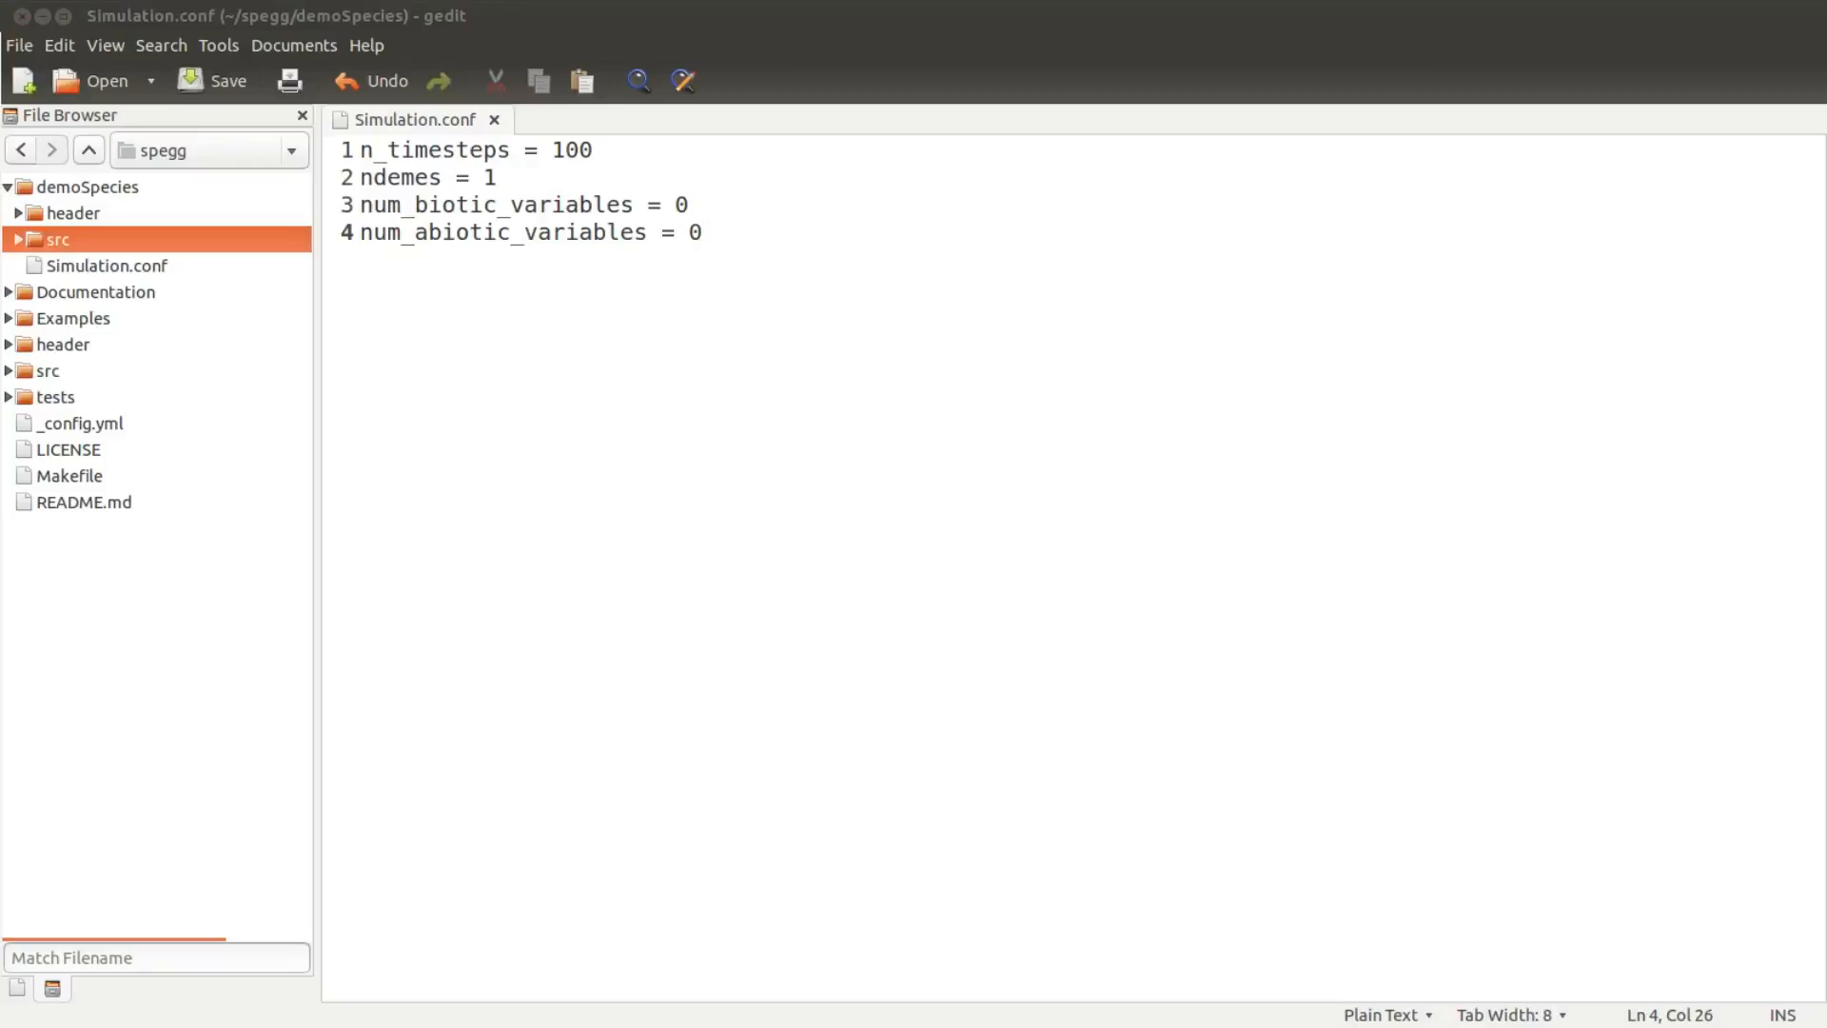
key("alt+Tab")
key("Return")
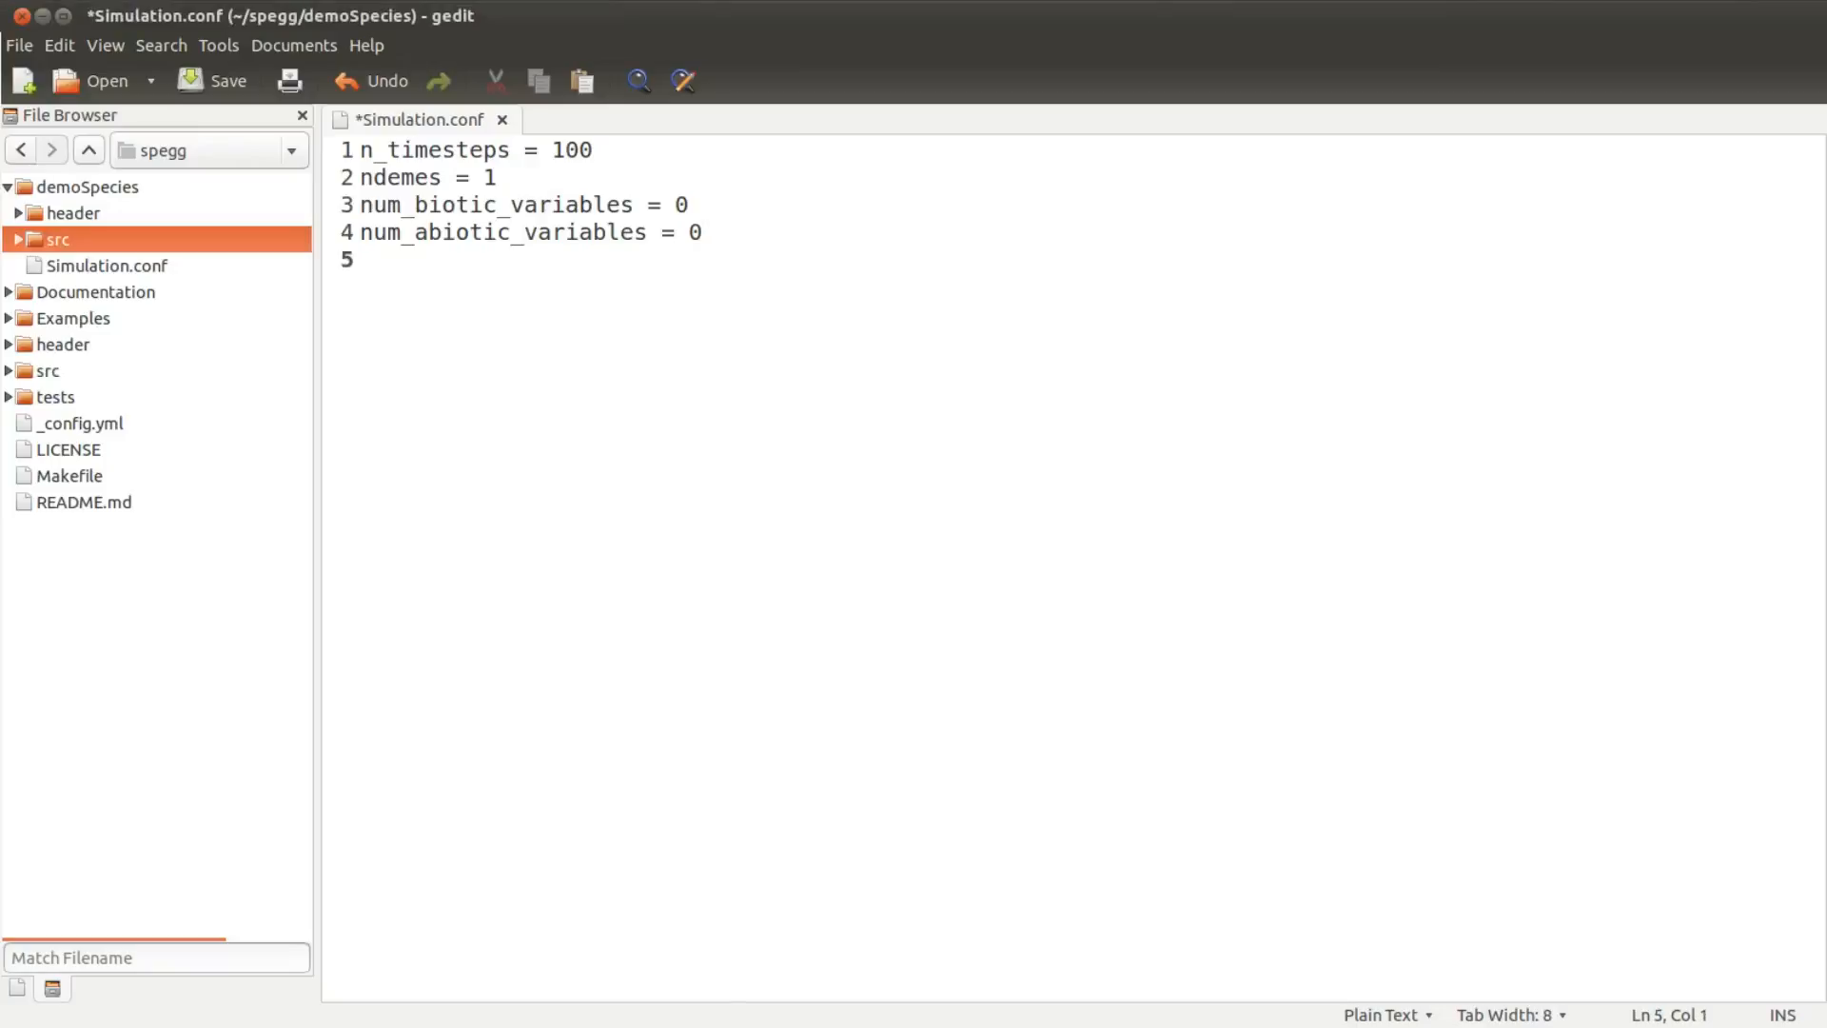
type("random_set")
key("BackSpace")
type("ed =")
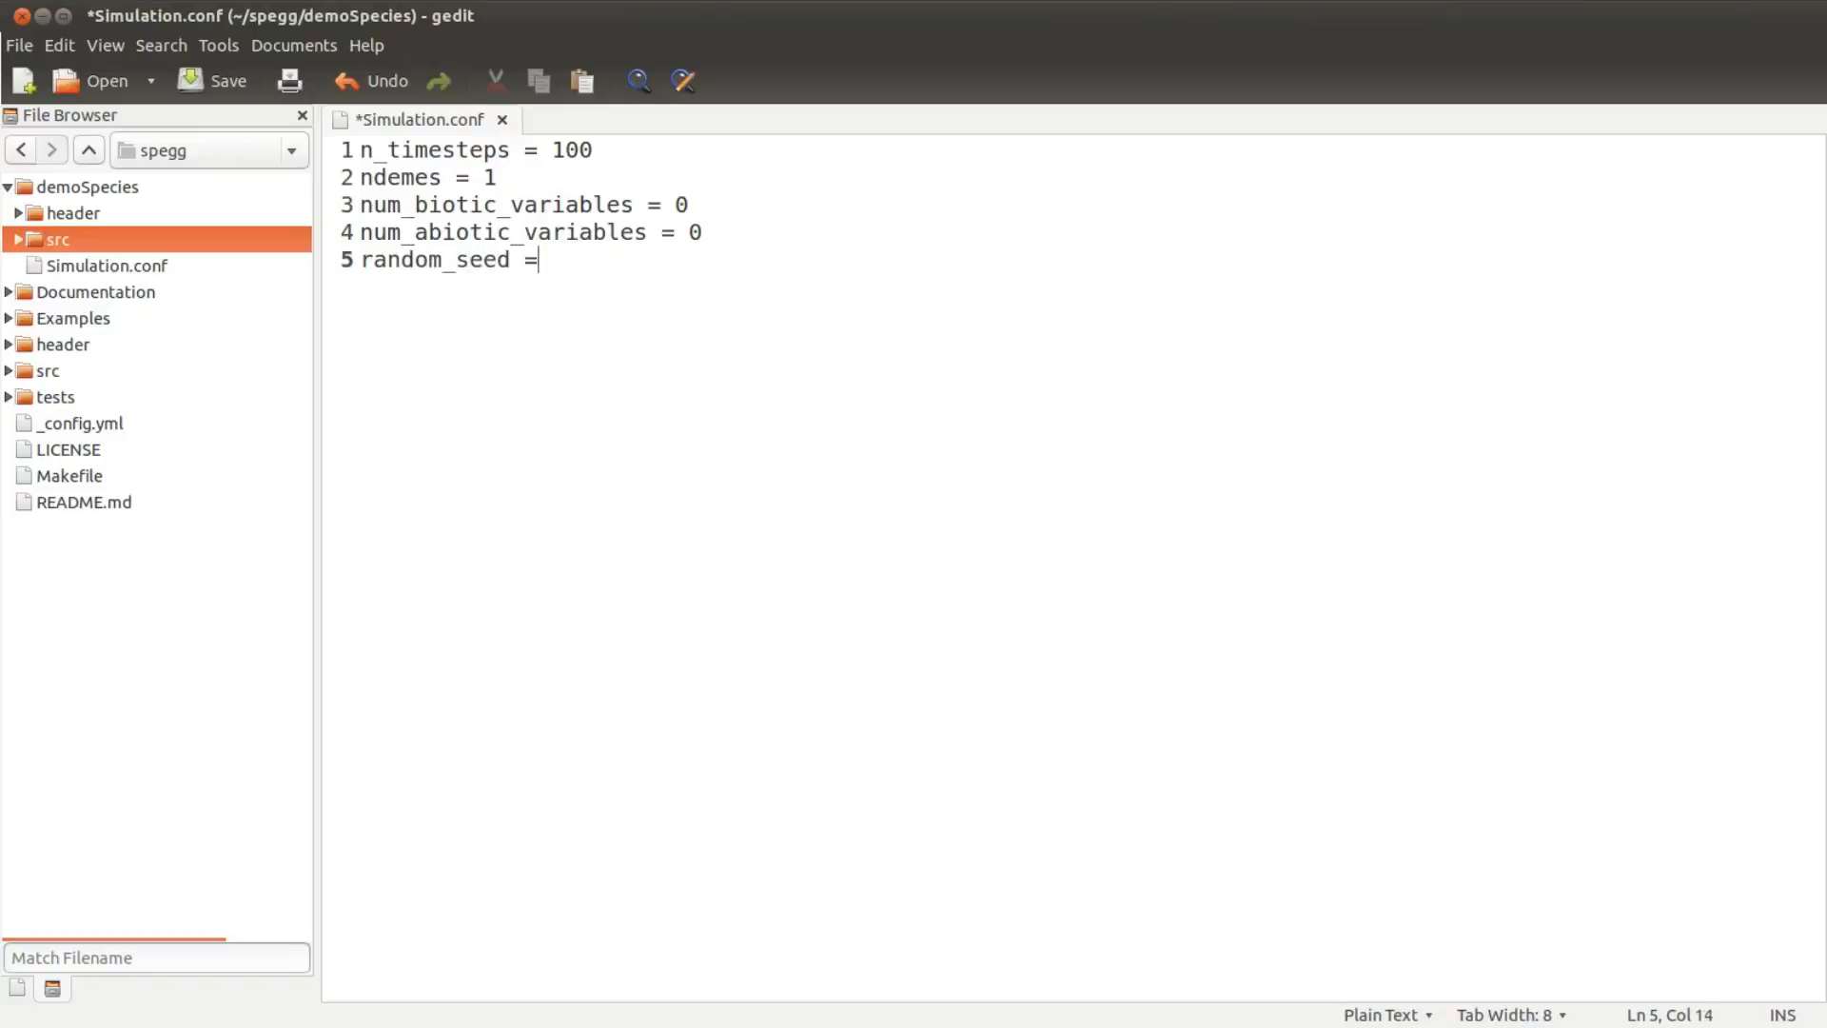
type(" 1391382")
key("ctrl+s")
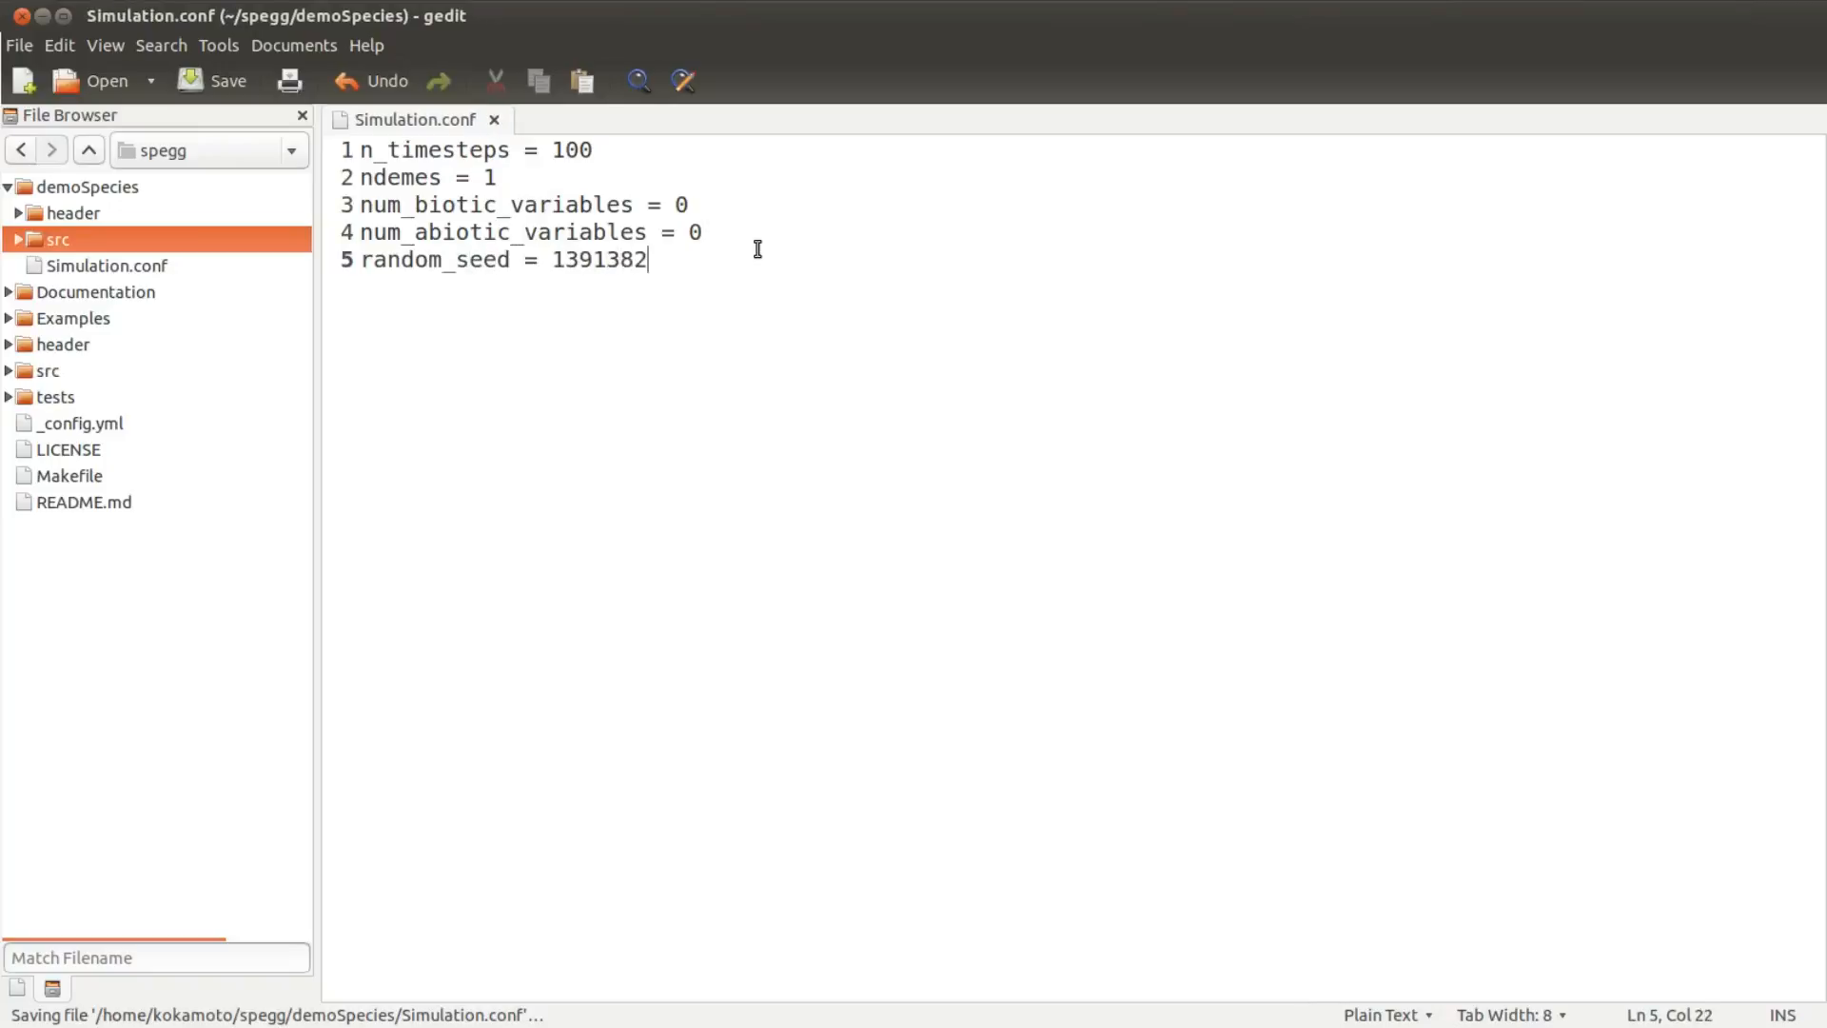
key("ctrl+q")
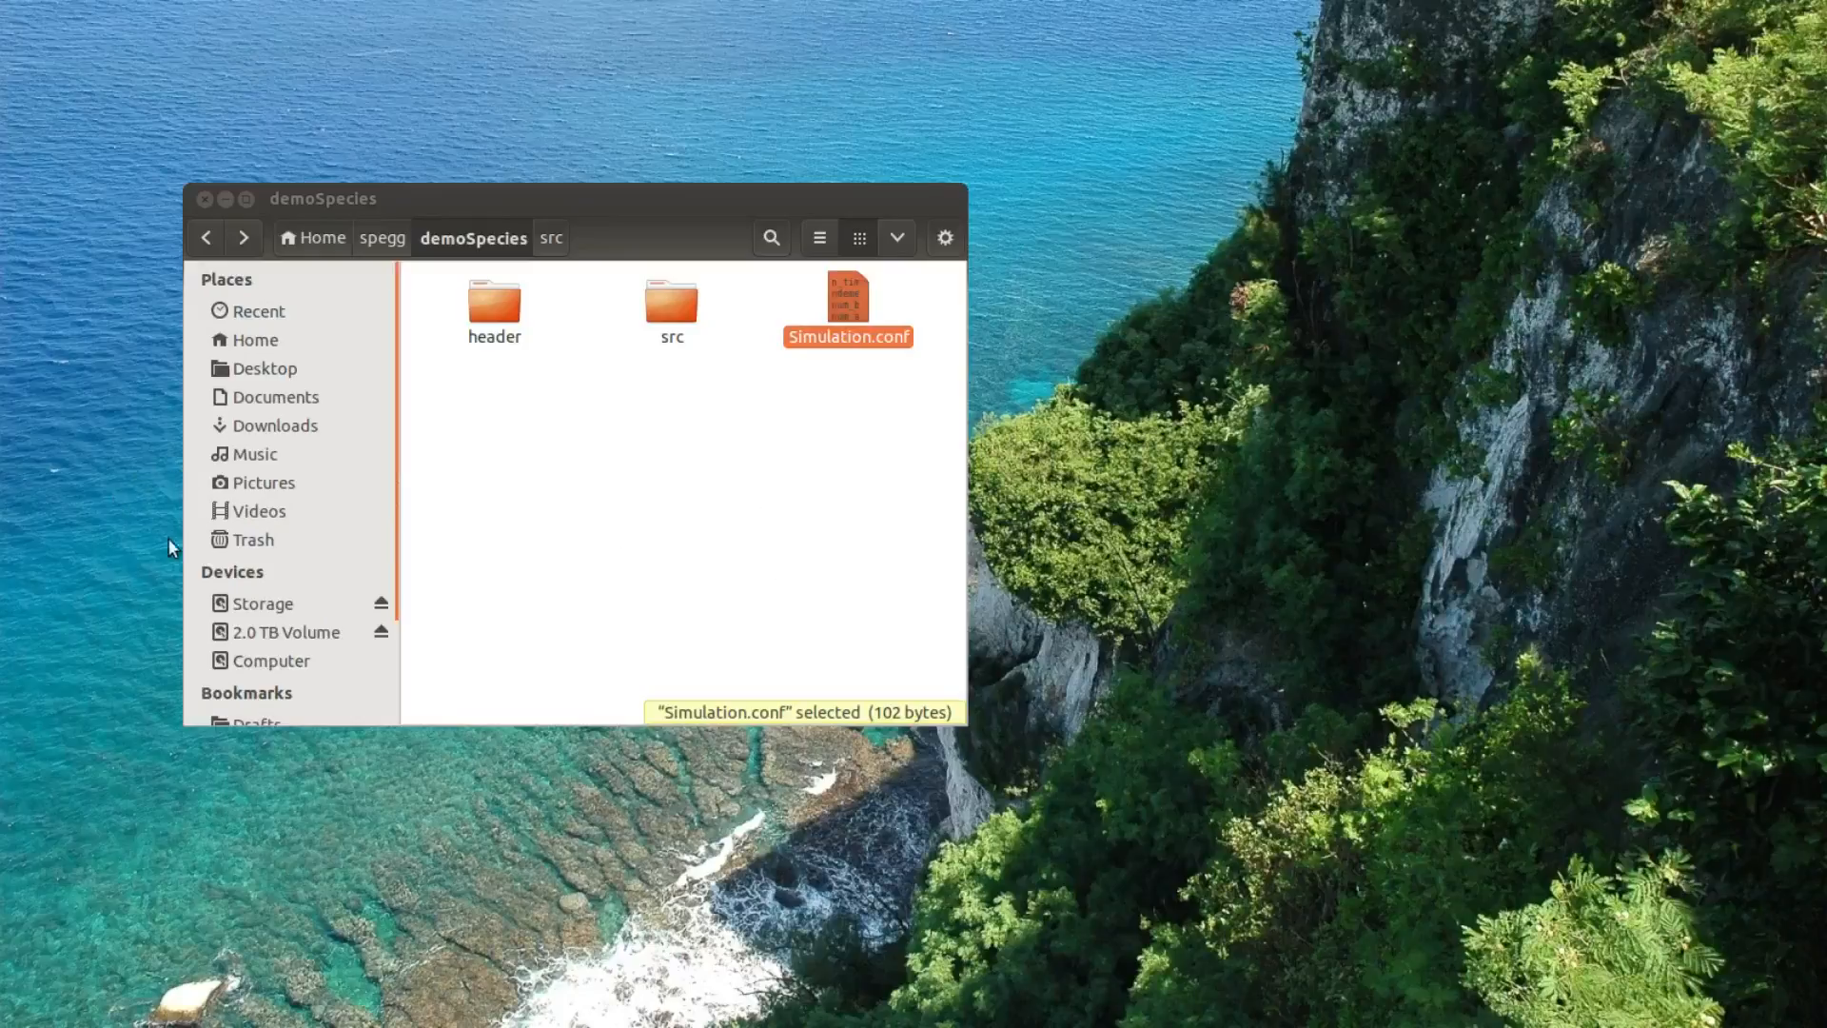
- Create a new empty document named deme_config.txt in the demoSpecies folder
right_click(672, 459)
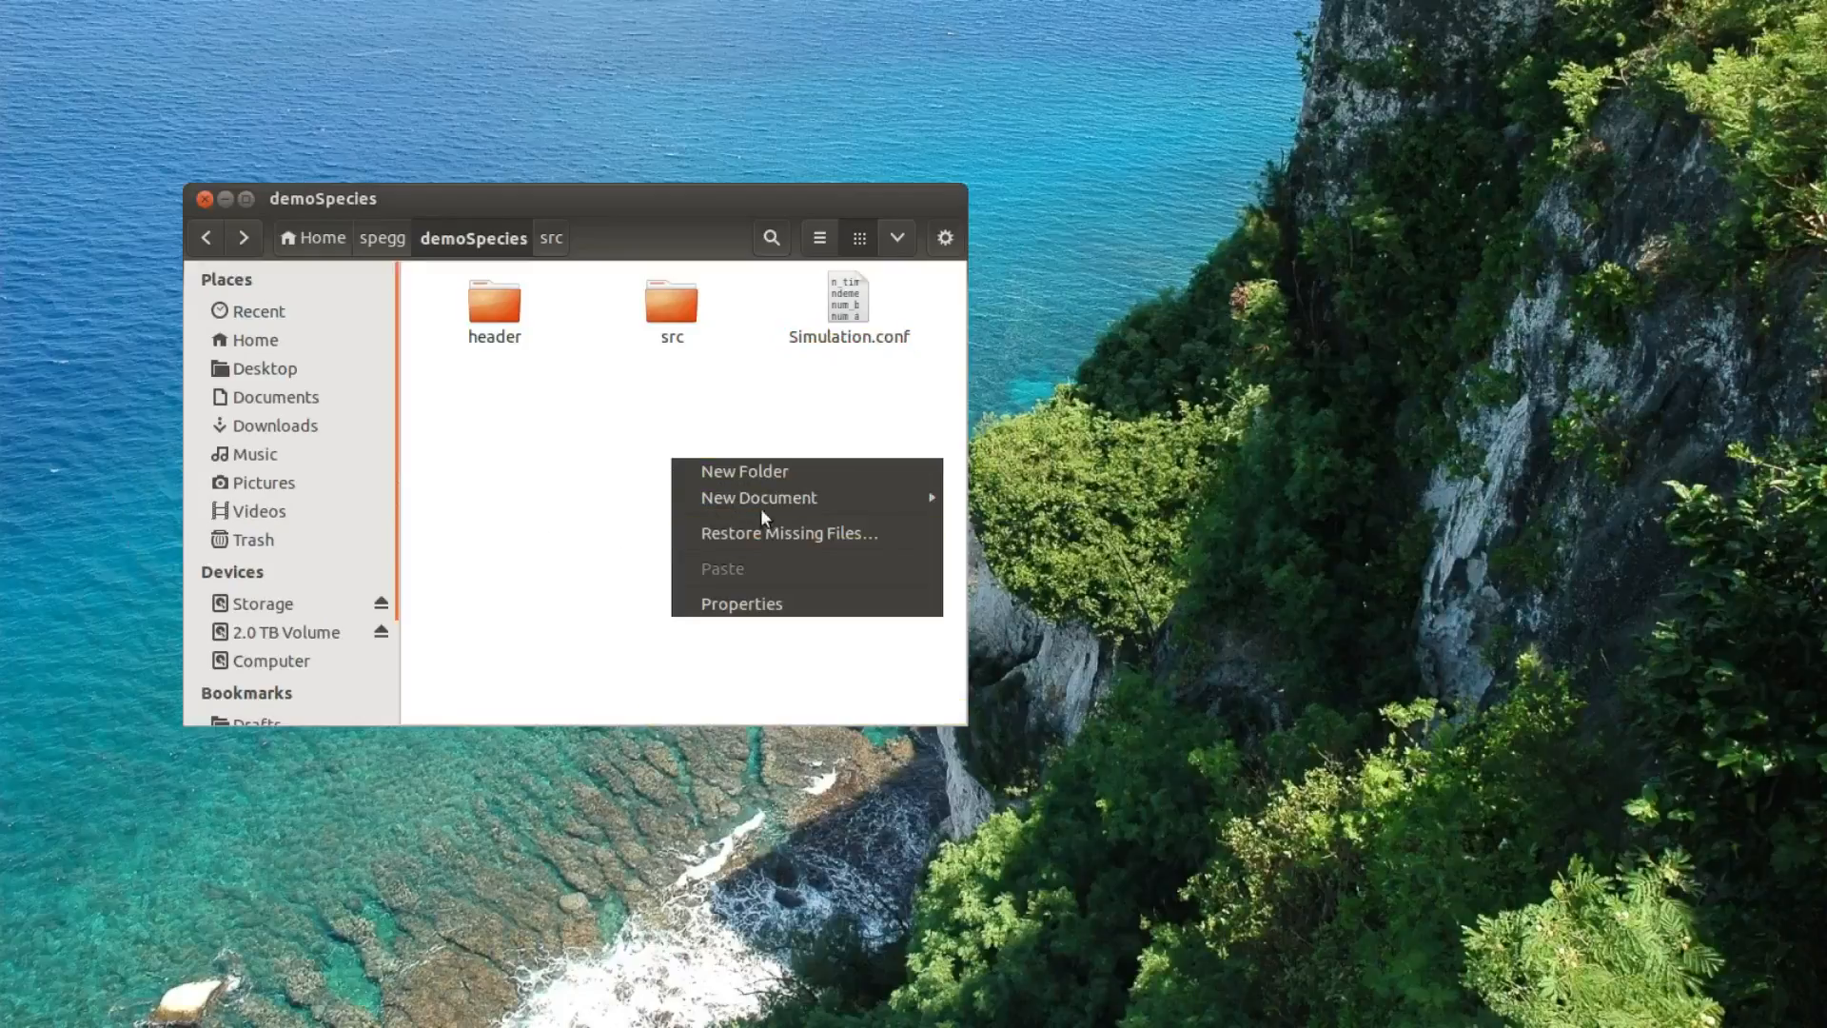
mouse_move(761, 504)
left_click(986, 495)
type("dem")
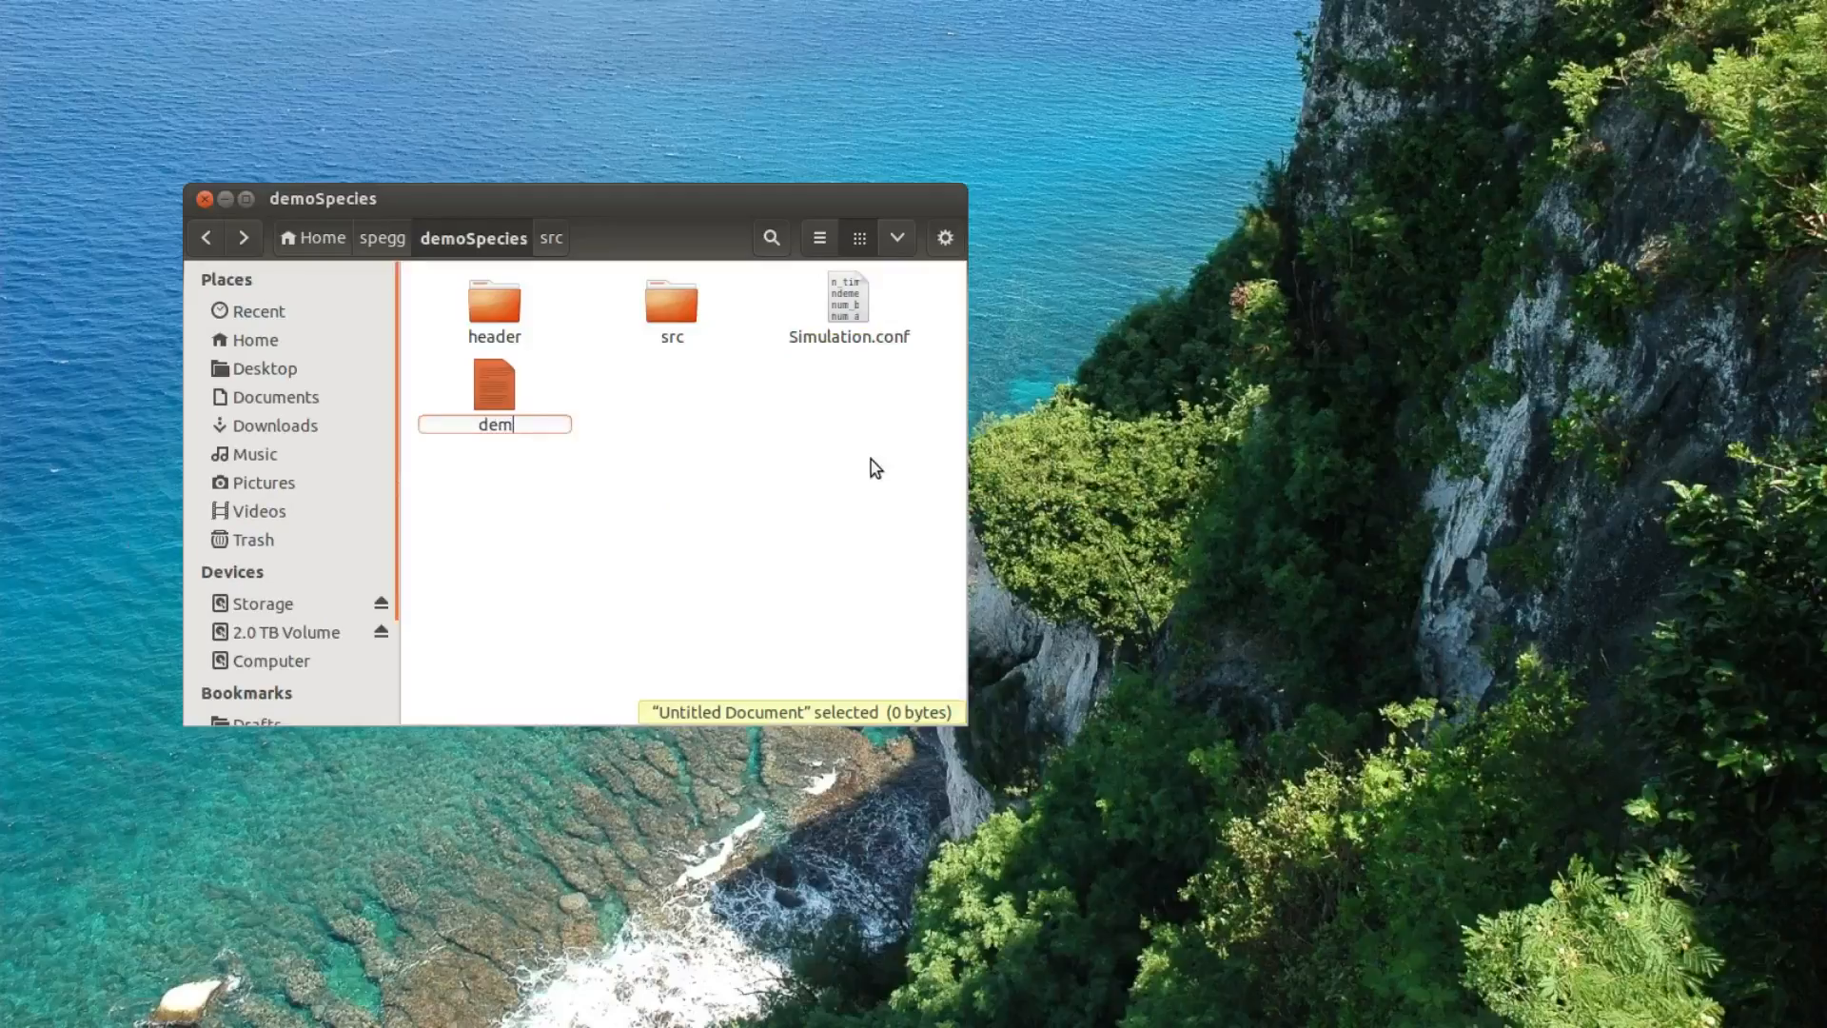
type("e_config.txt")
key("Return")
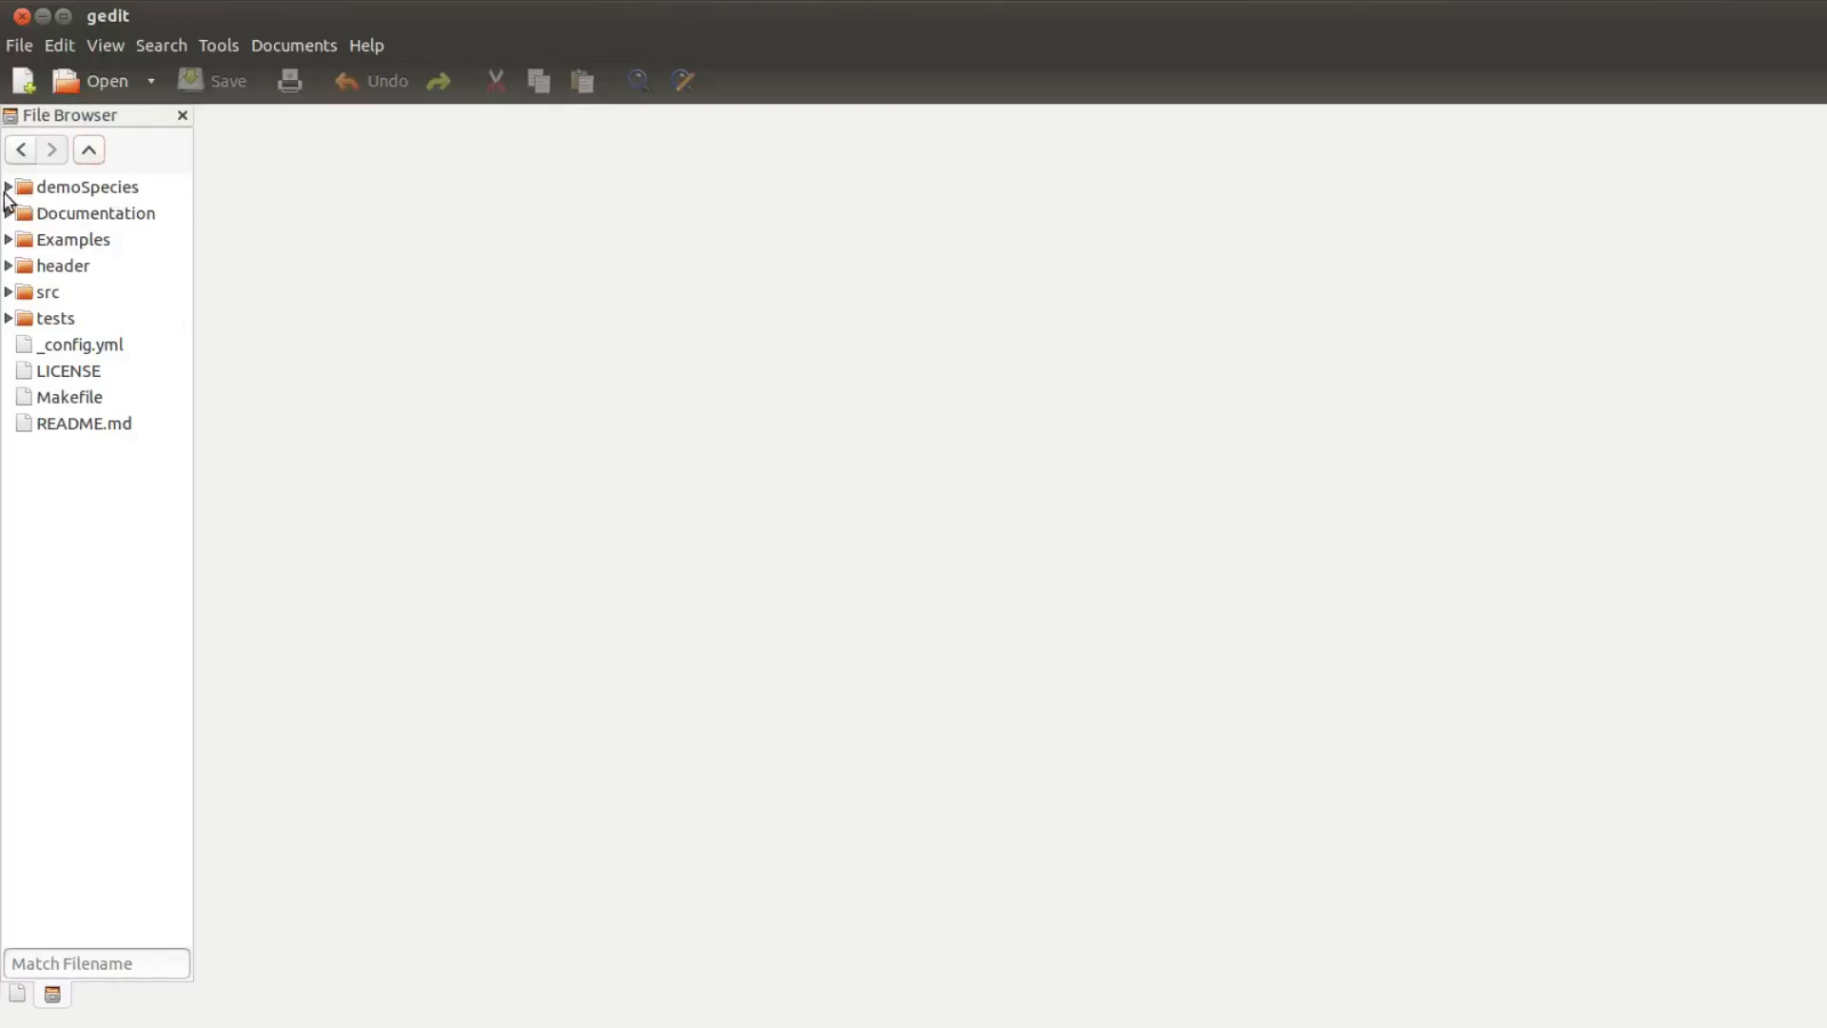
- Open deme_config.txt from the demoSpecies folder in gedit and enter "species_genetics = ({})" on its first line
left_click(7, 189)
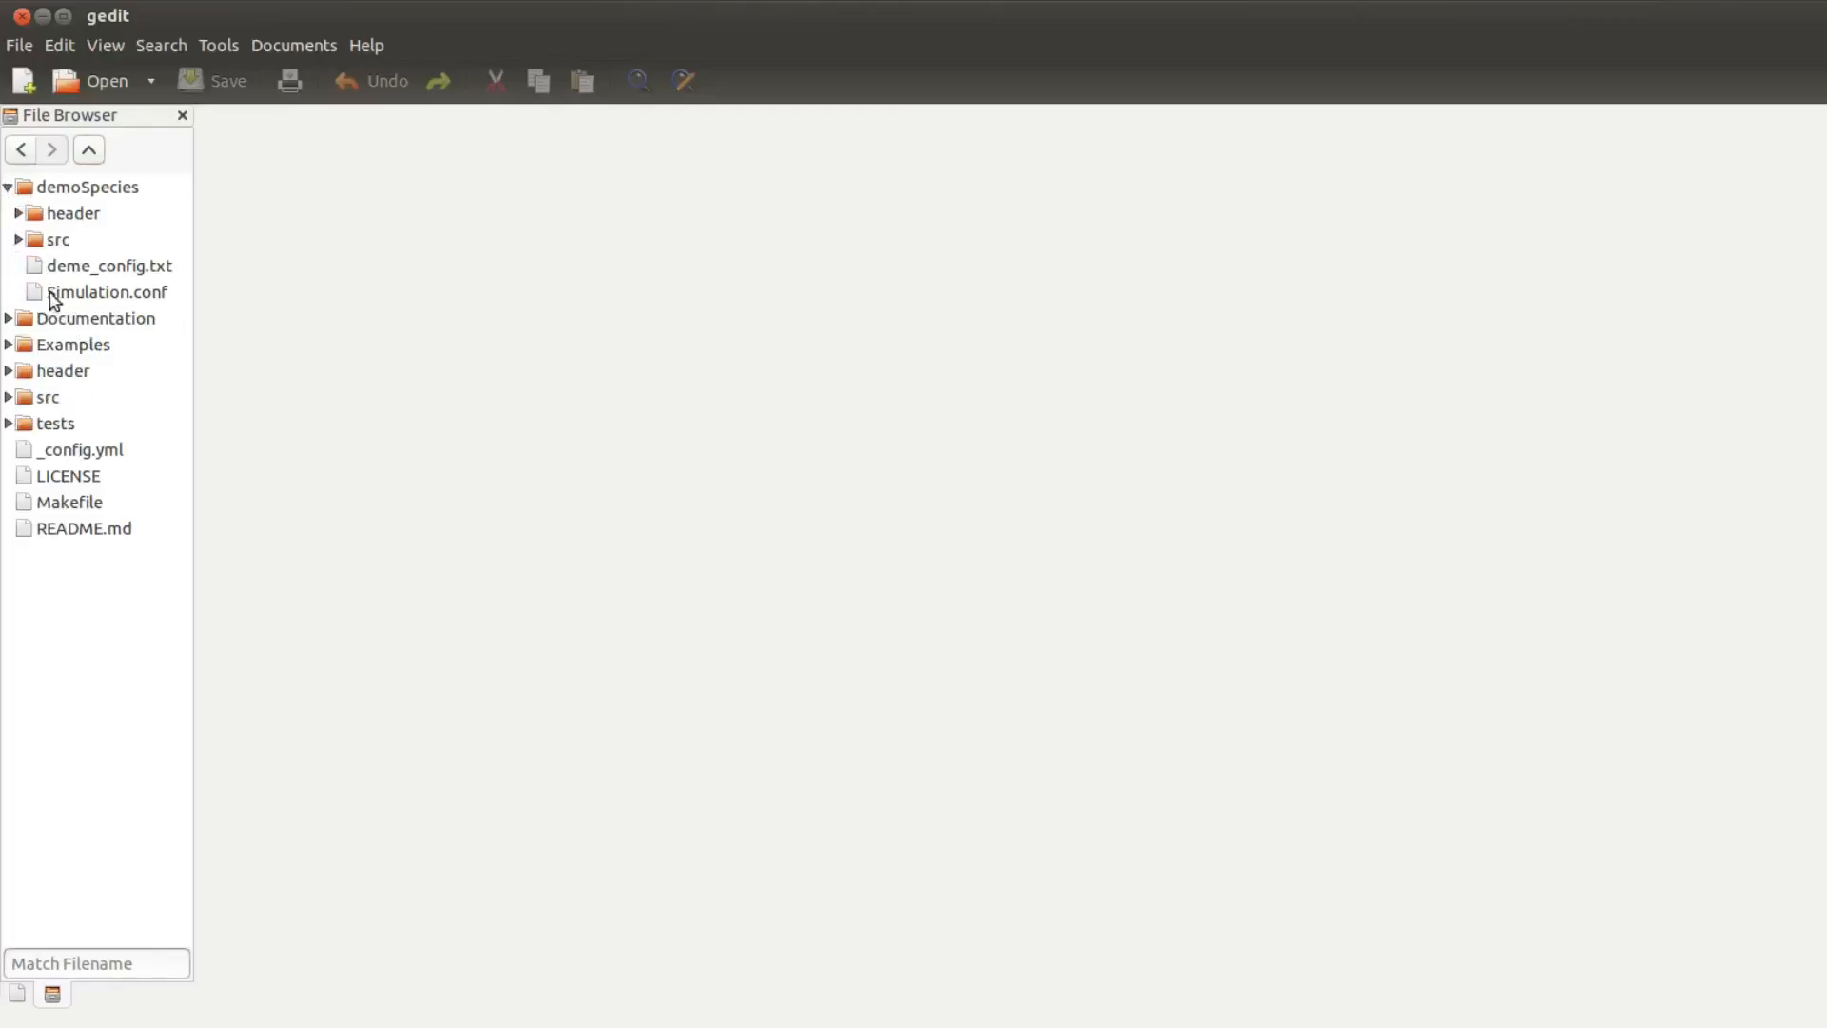
double_click(76, 267)
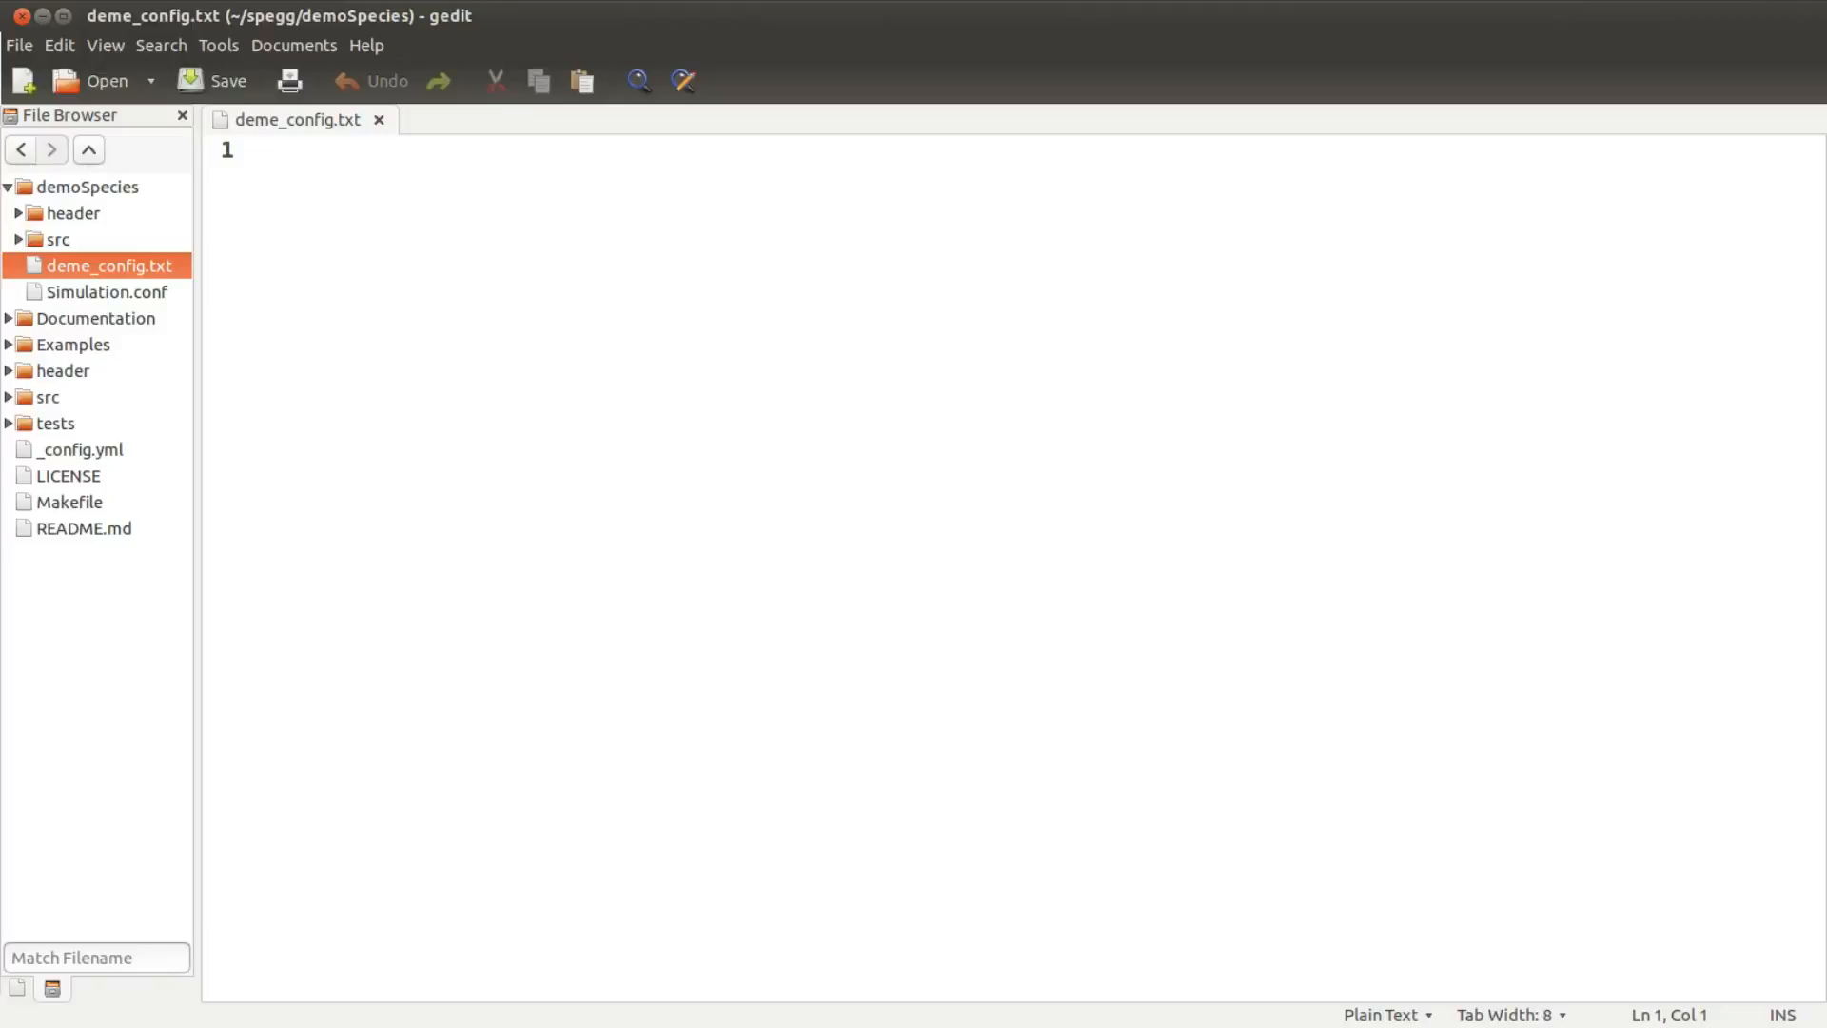
key("alt+Tab")
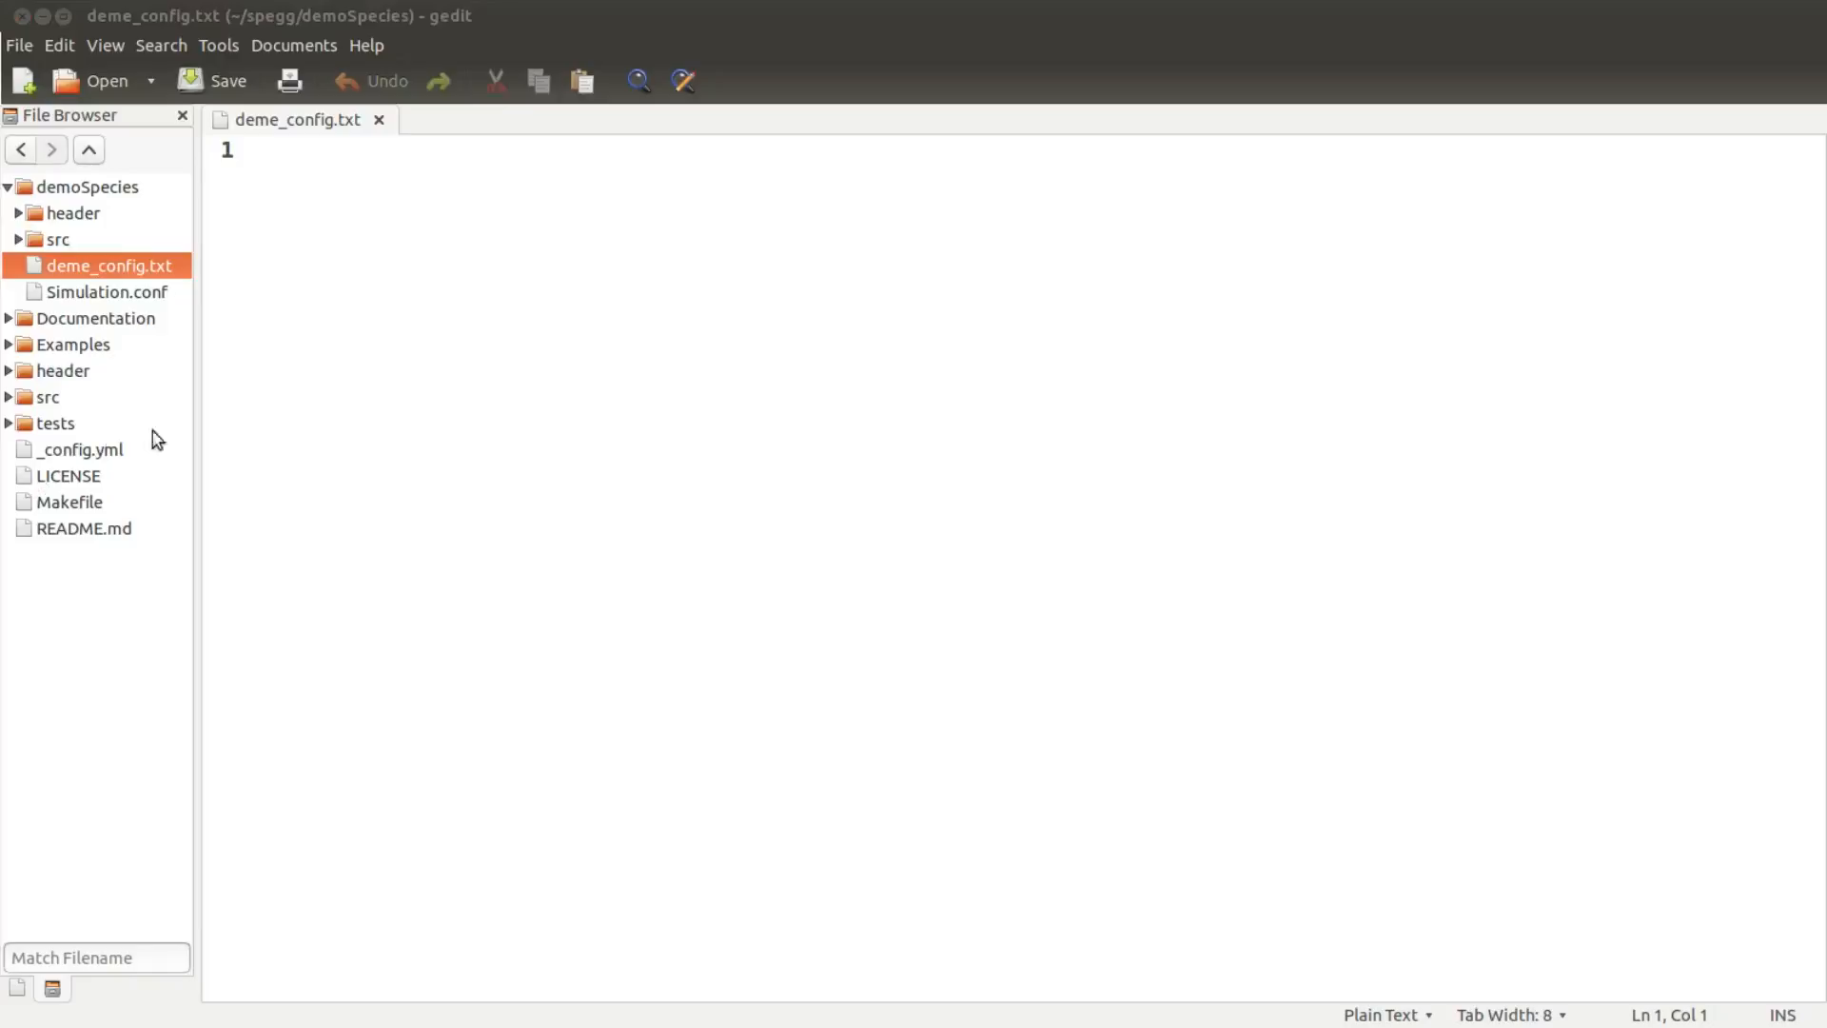
left_click(412, 350)
type("species_g")
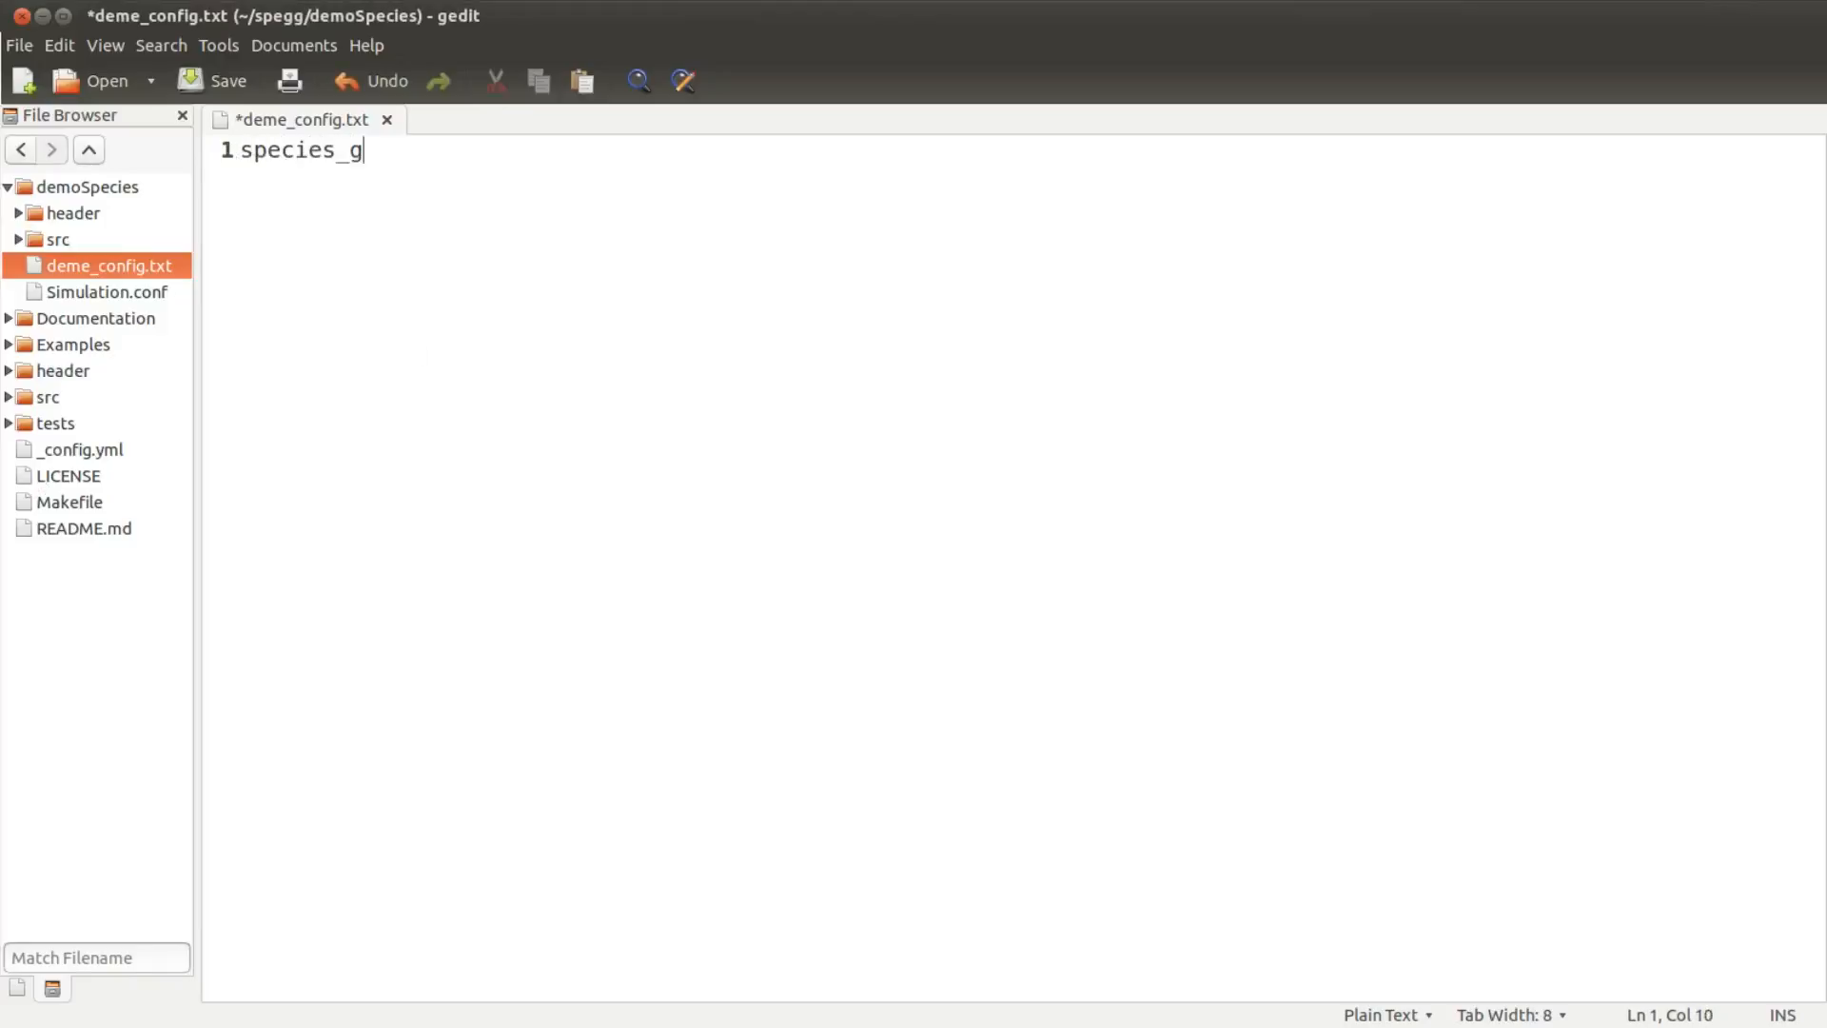
type("enetics = ({})")
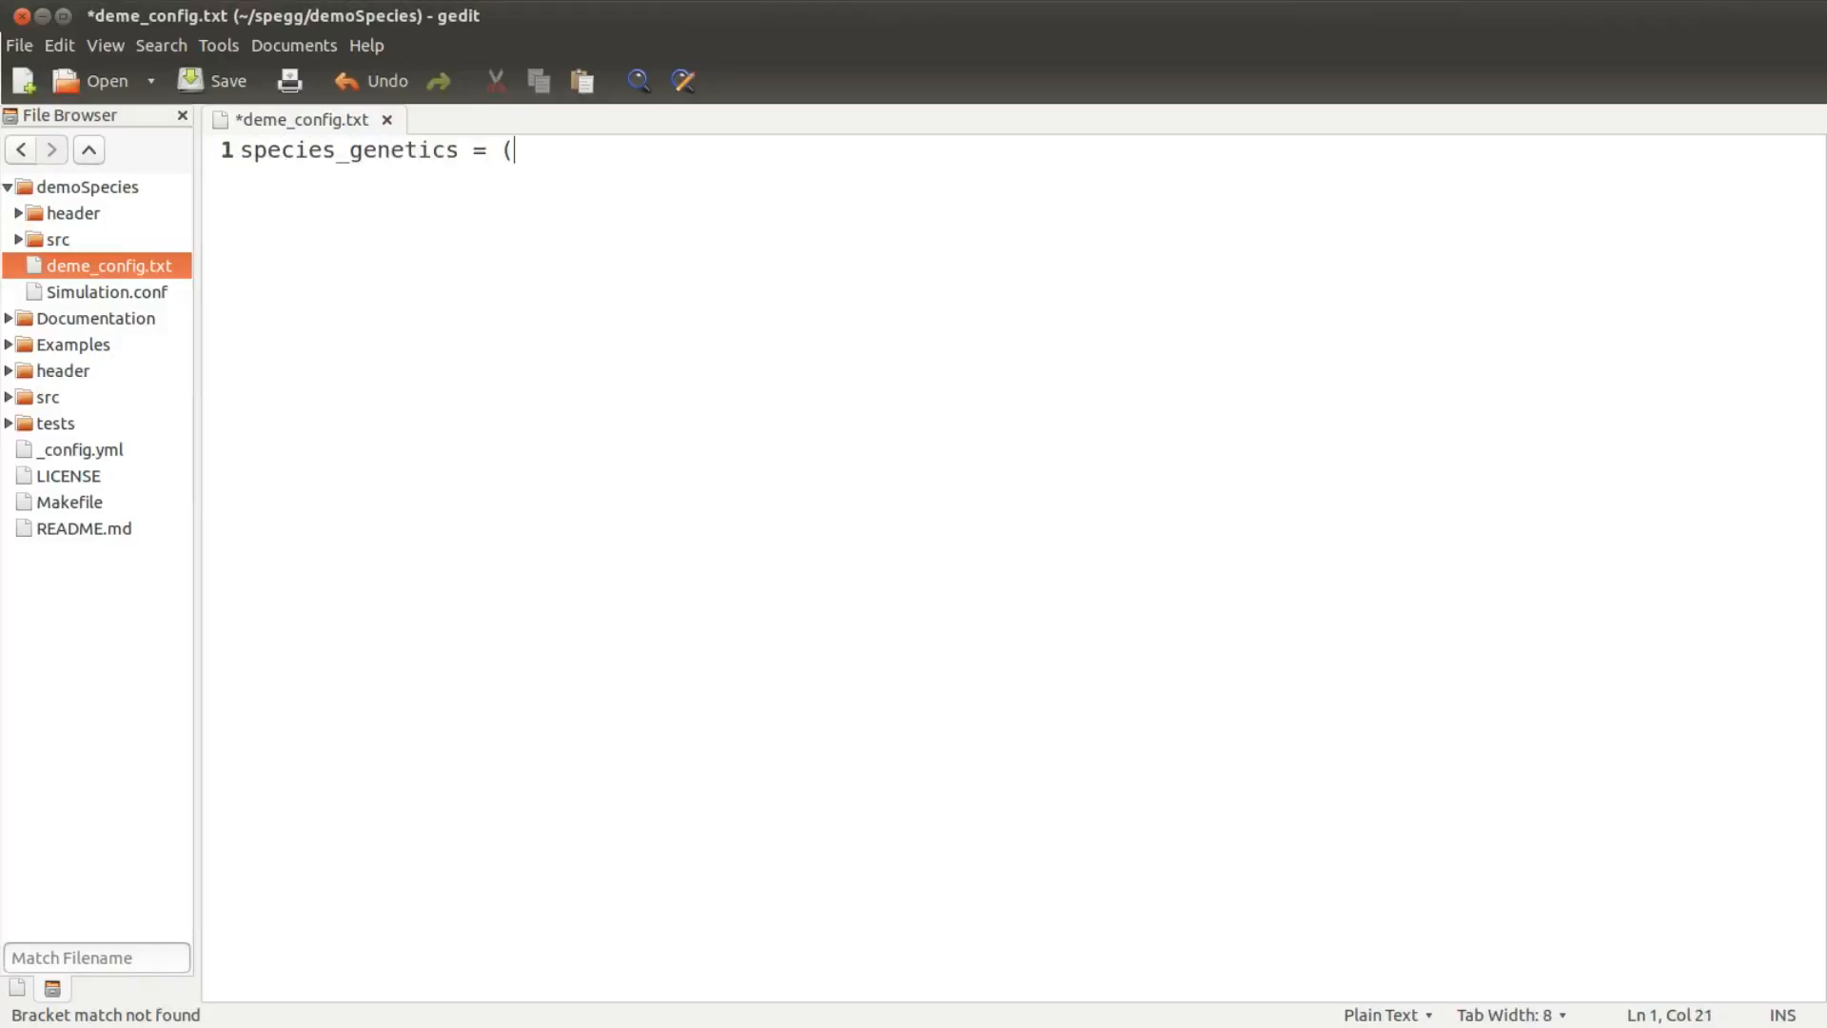
key("Left")
type("{}")
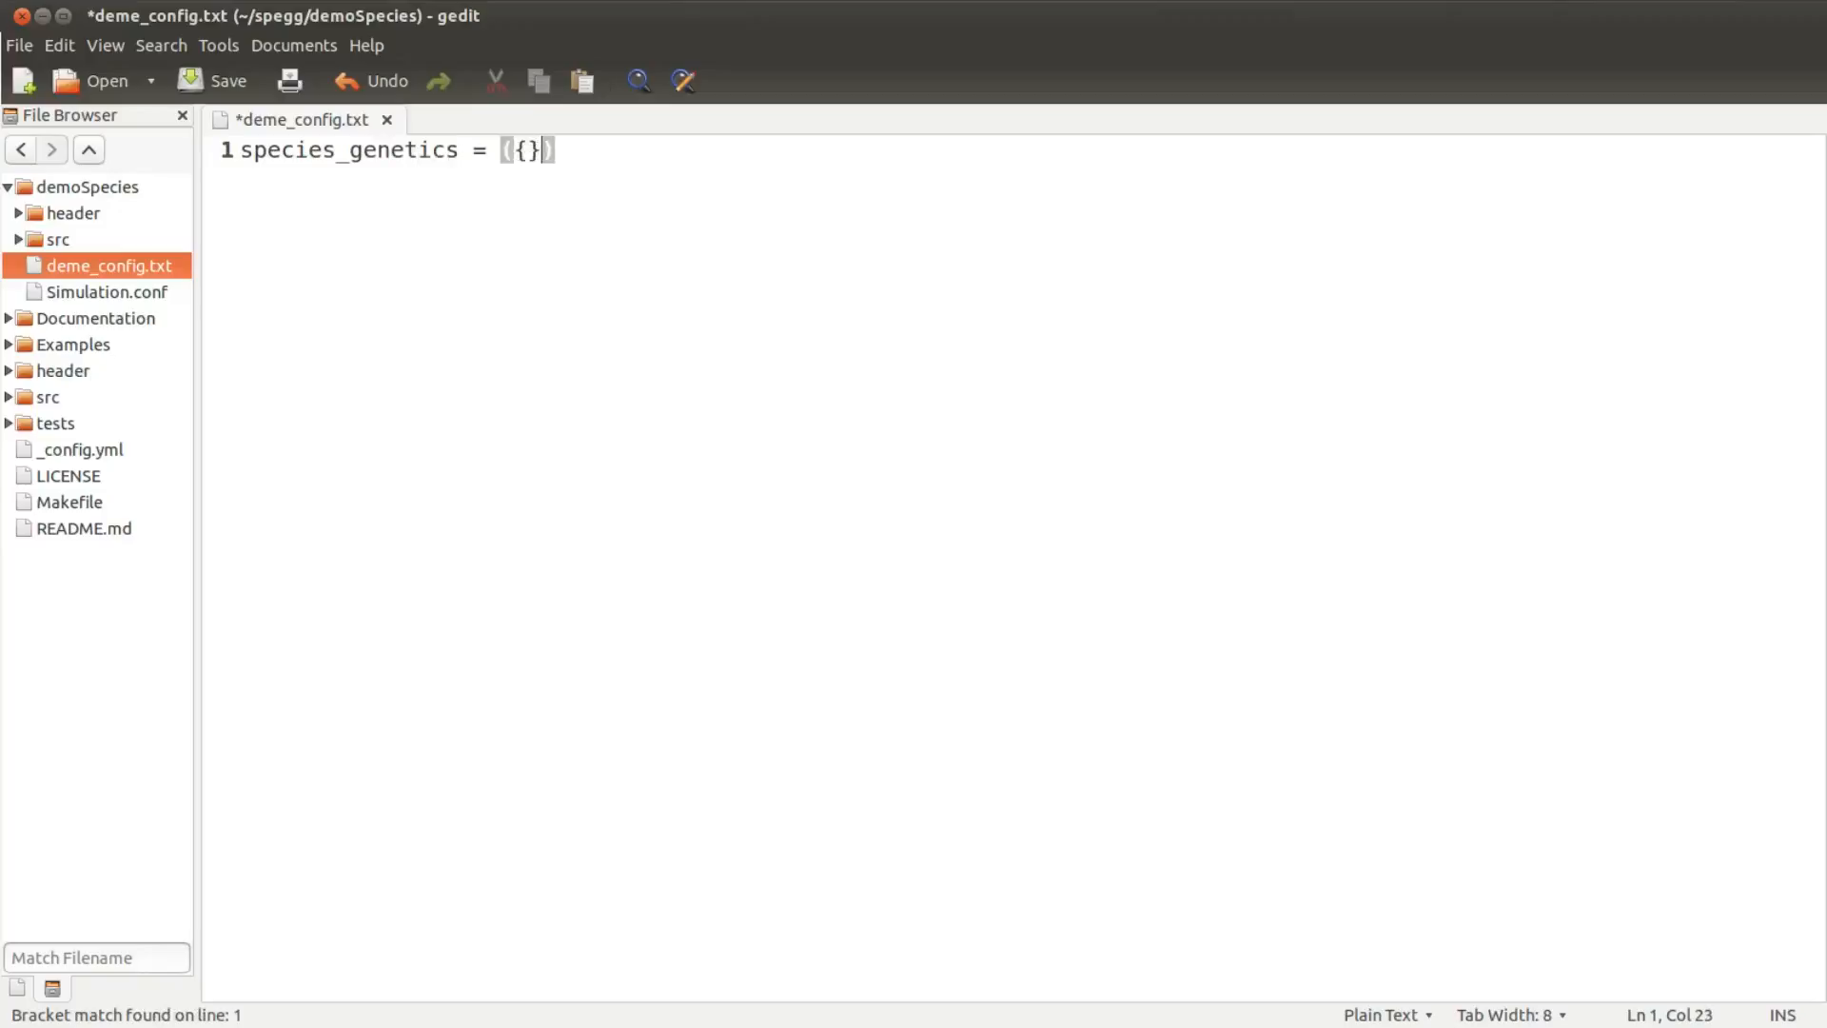
- Fill the braces of species_genetics with the placeholder text "genetic input grouped for species 0"
key("Left")
type("genetic inp")
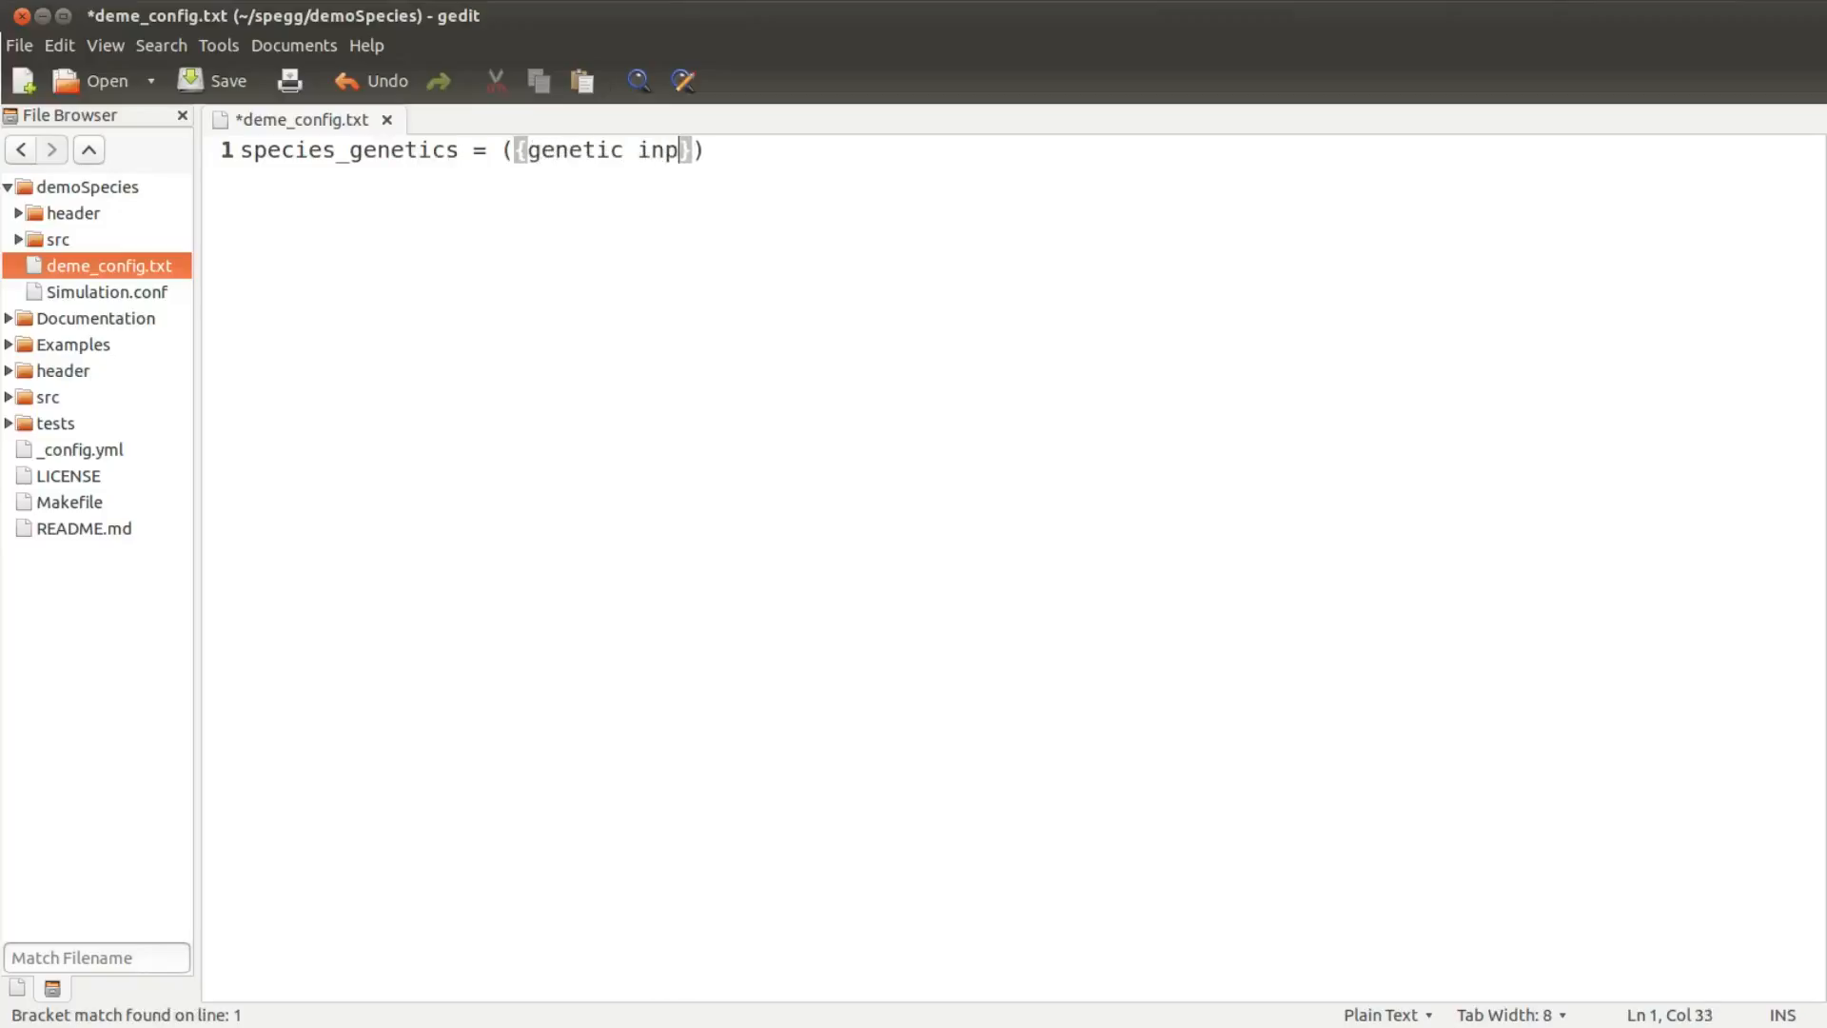
type("ut grouped for")
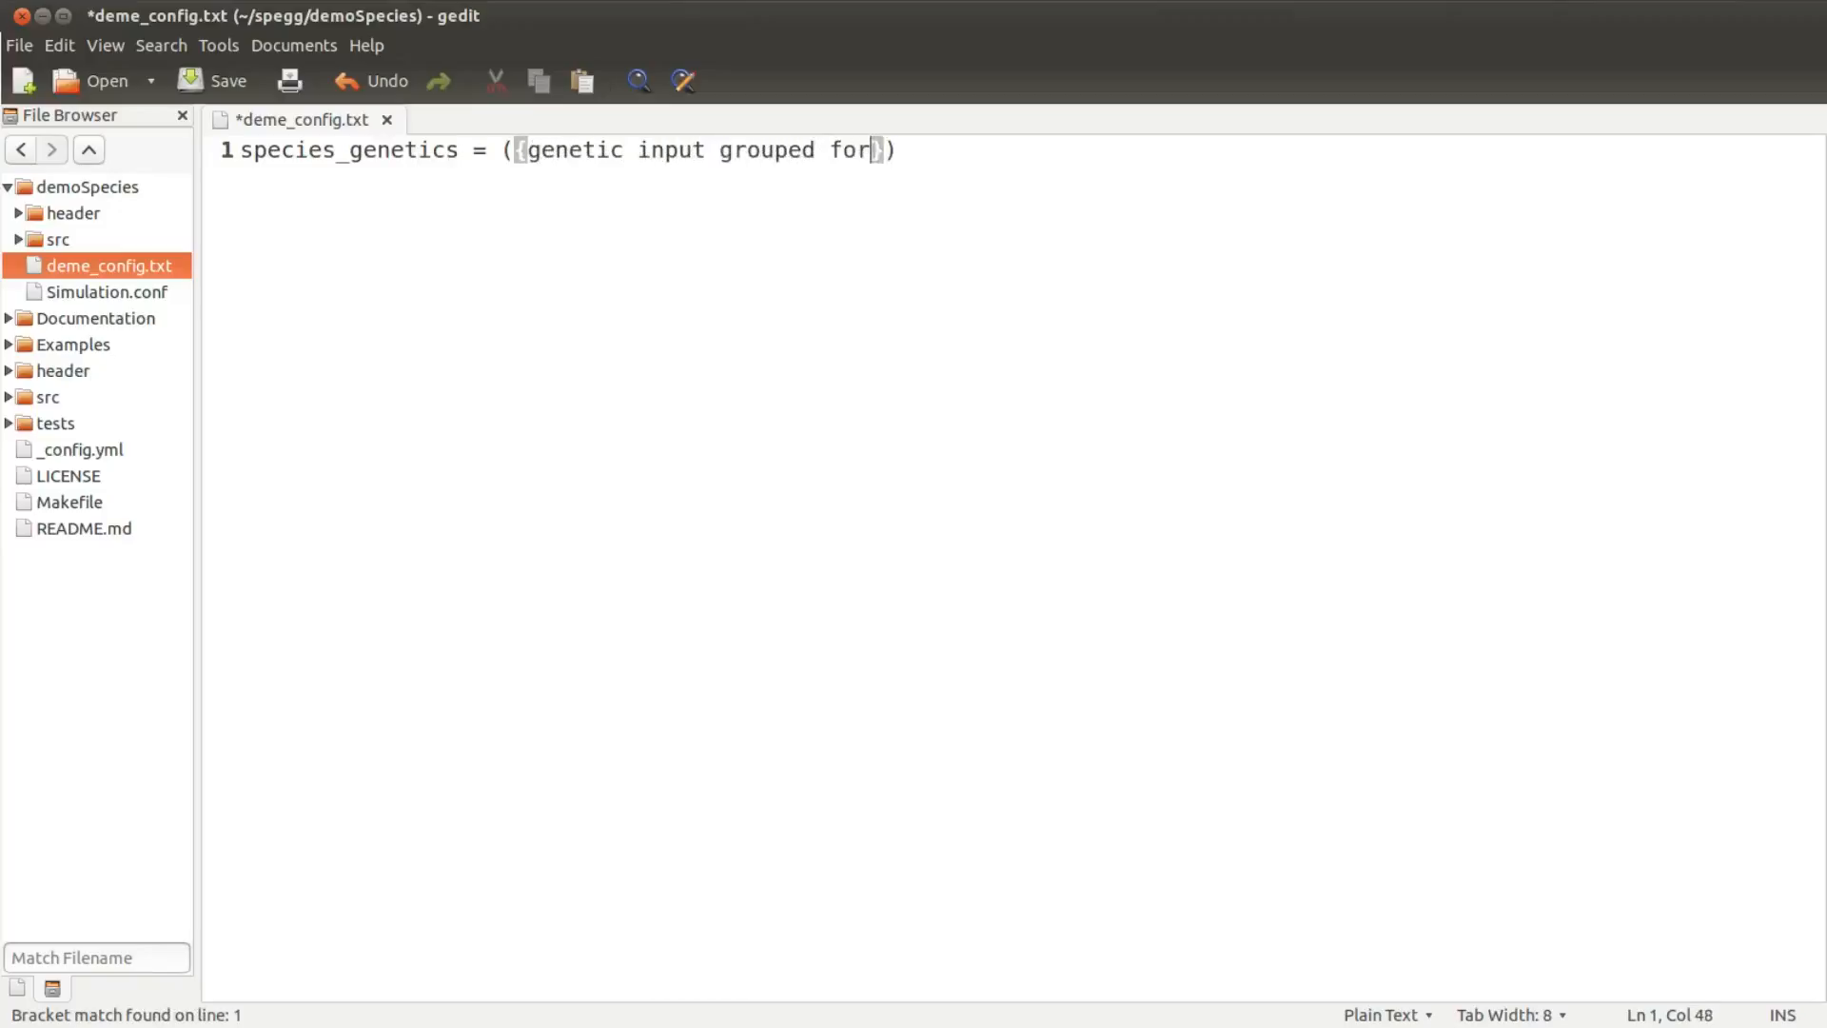
type(" species 0")
- Append the placeholder groups '{genetic input grouped for species 1}, ..., {genetic input grouped for species n}' after the species 0 group in species_genetics
key("Right")
type(", {ge")
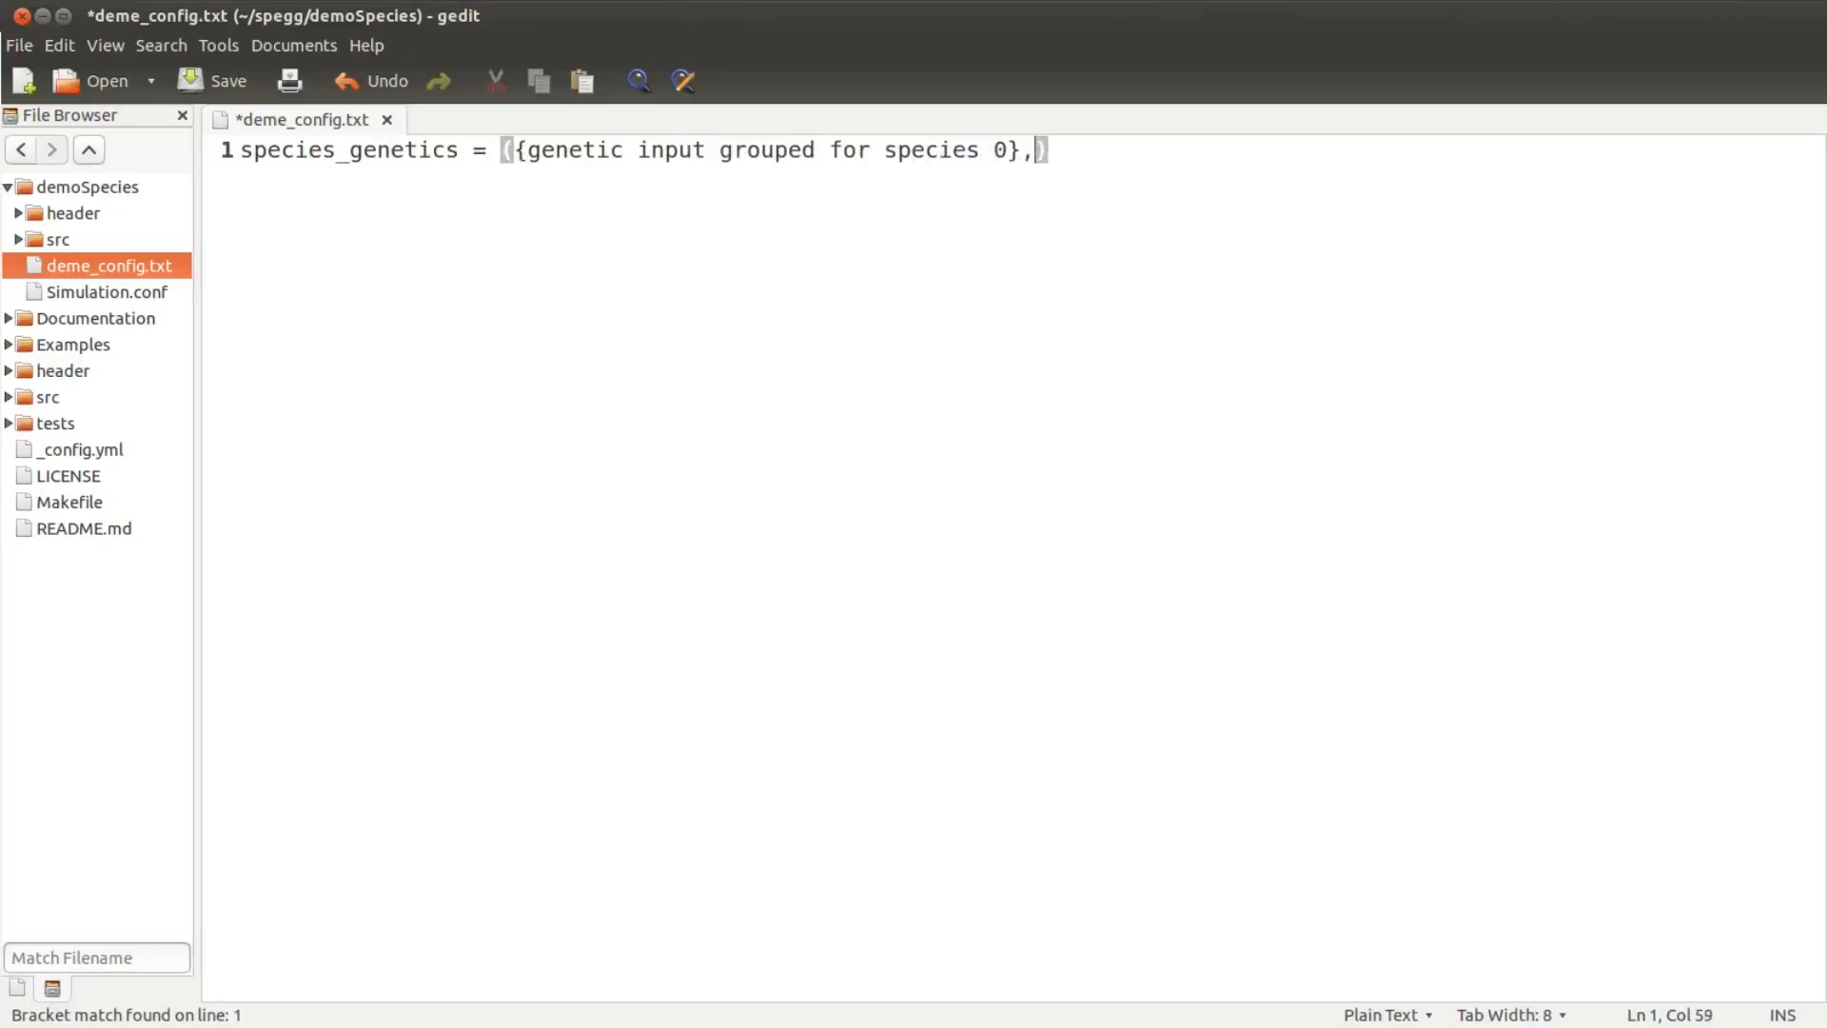
type("netic_input")
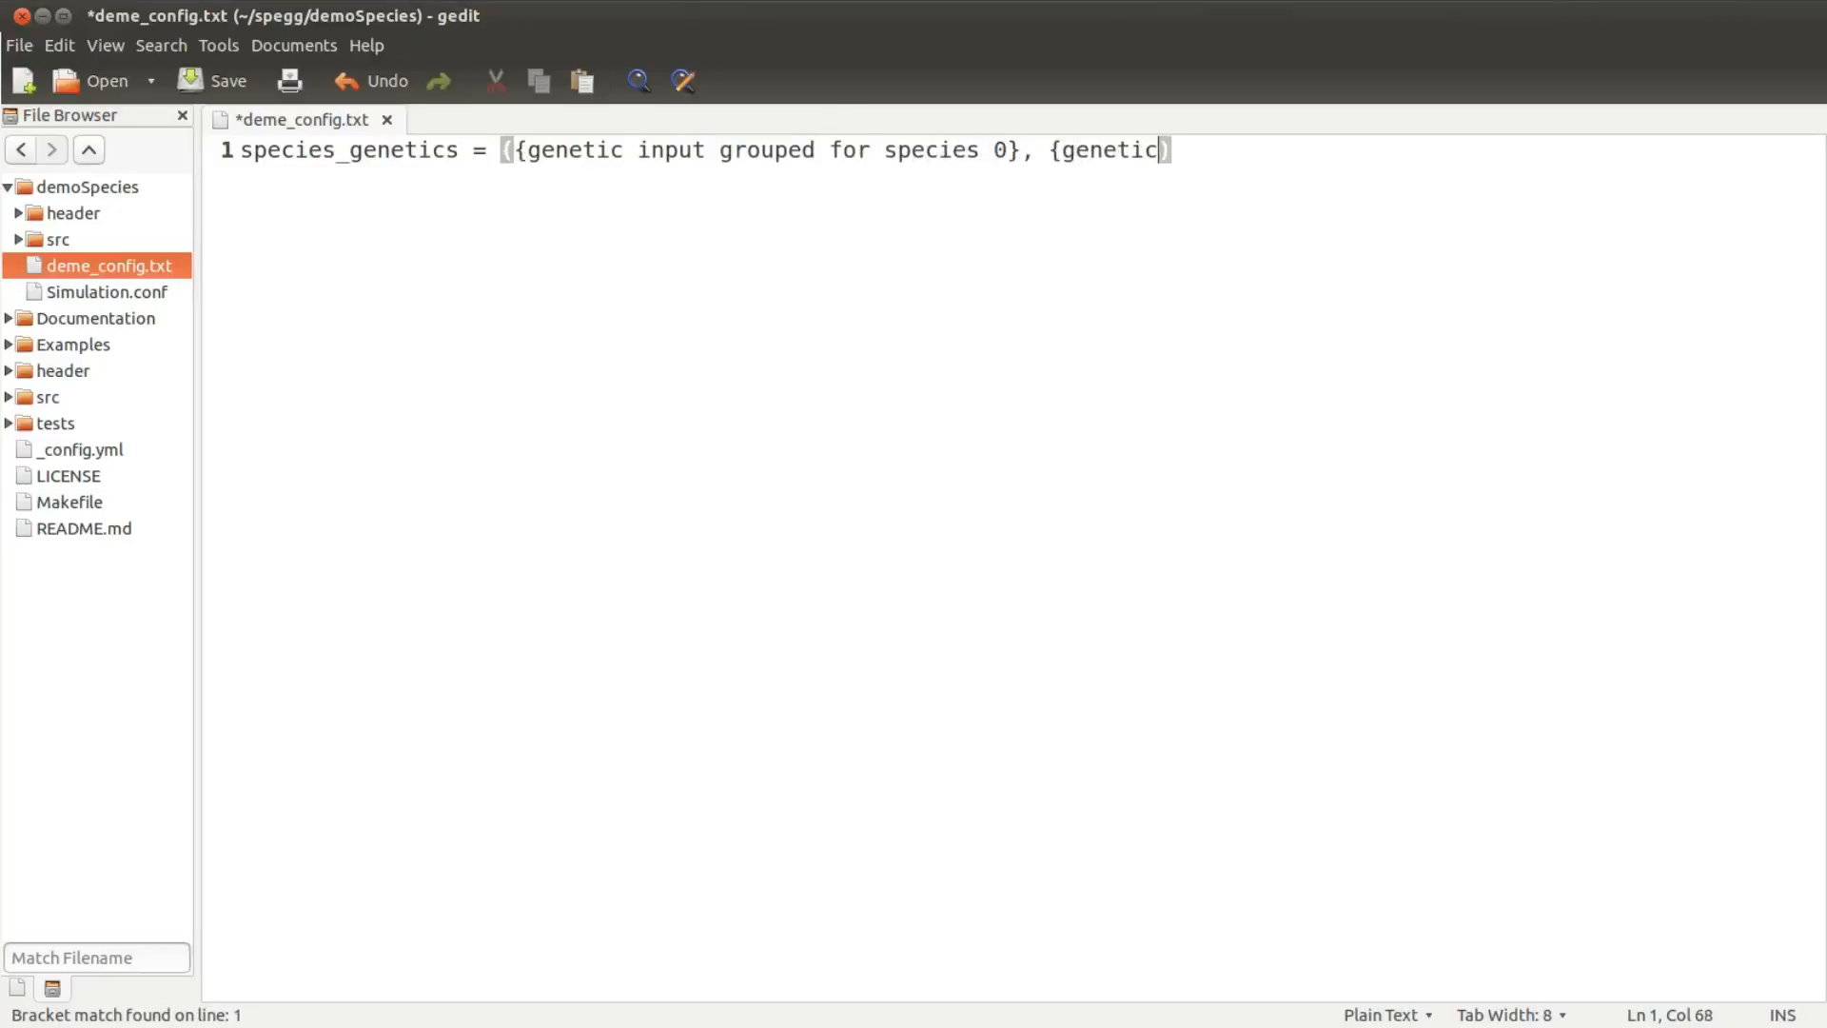
key("BackSpace")
key("BackSpace")
key("BackSpace")
key("BackSpace")
key("BackSpace")
key("BackSpace")
key("BackSpace")
type("input grouped for species 1")
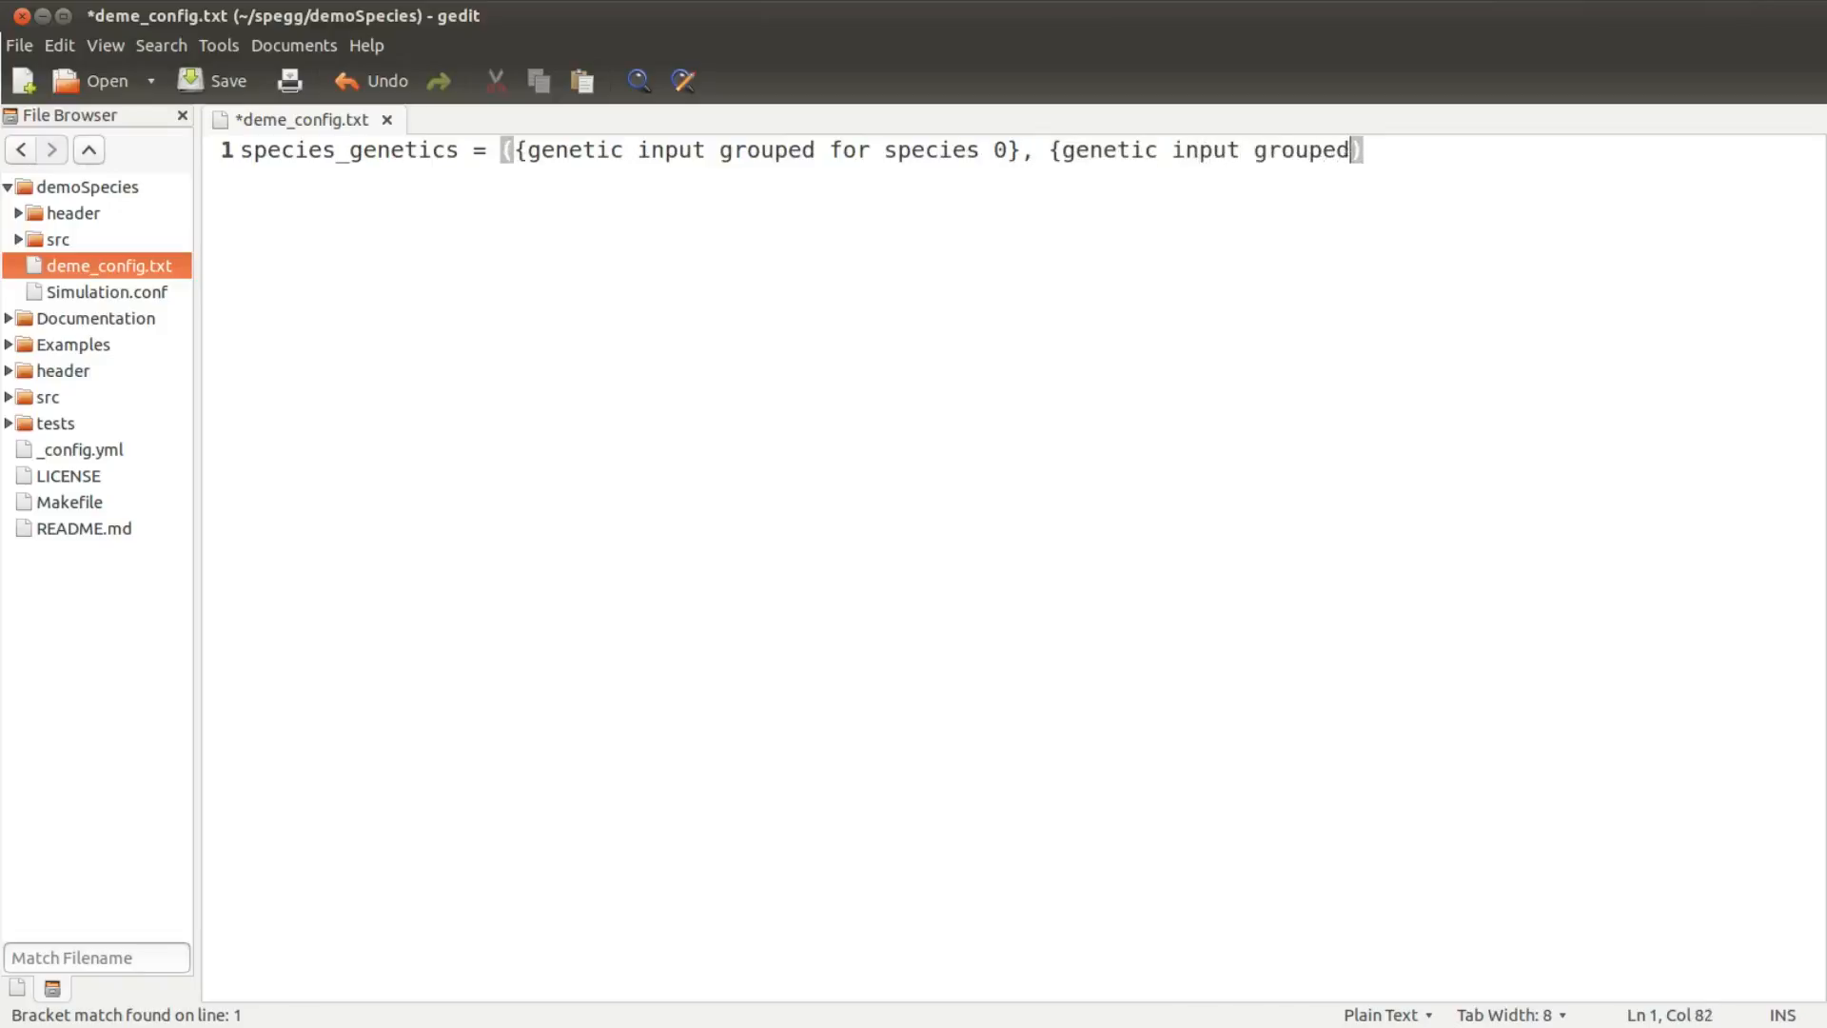
type("}, ...")
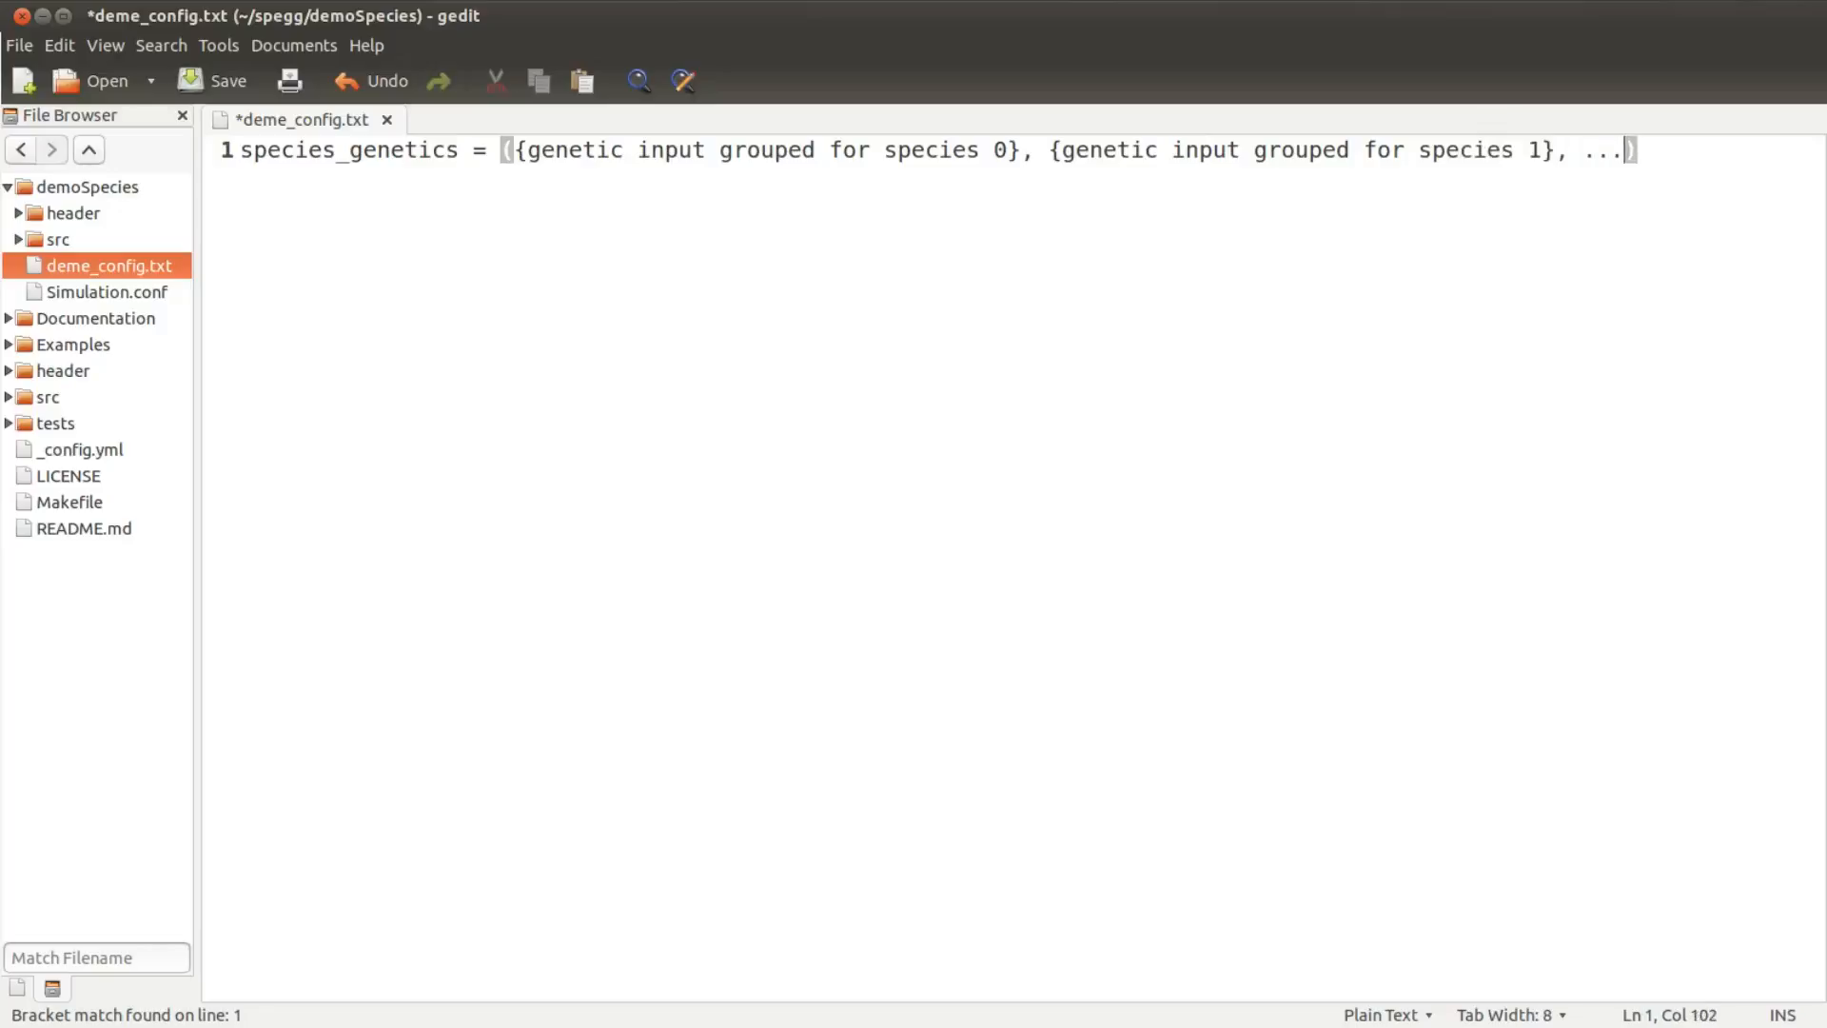
type(", {genetic input grouped for species n}")
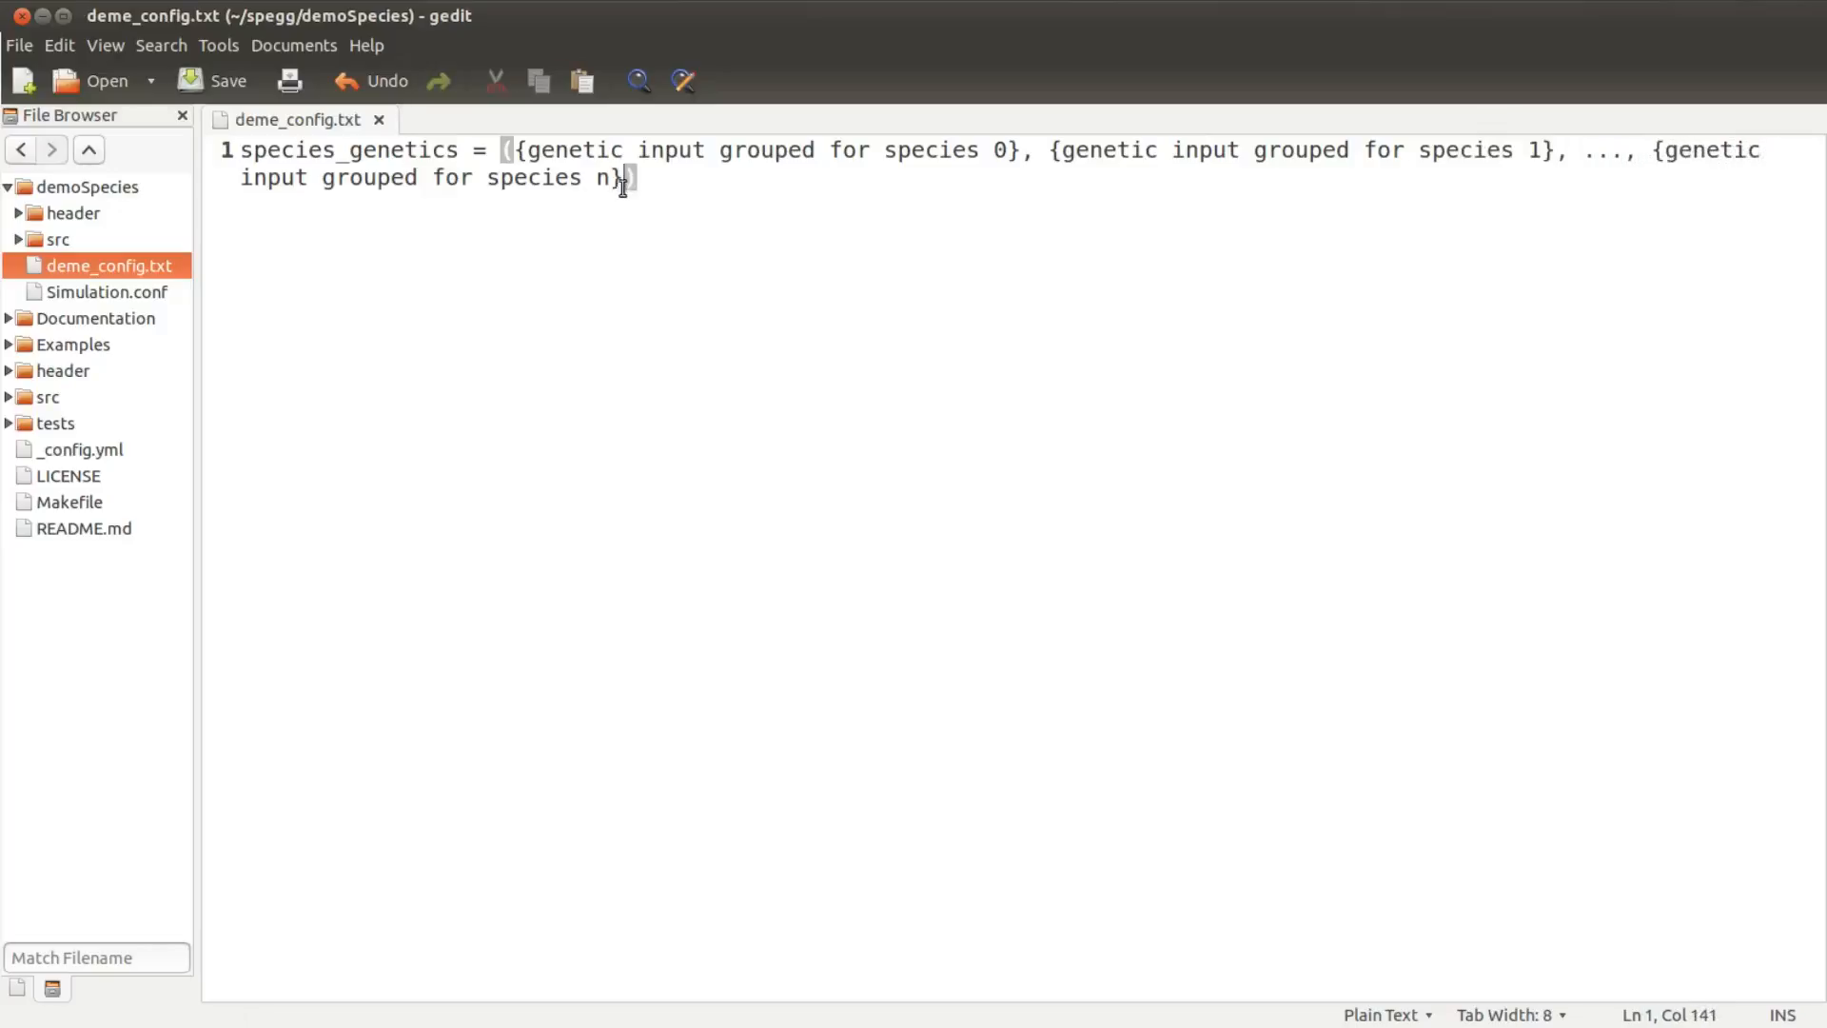
- Delete everything after the species 0 group inside the species_genetics parentheses and save deme_config.txt
left_click_drag(623, 186, 1019, 130)
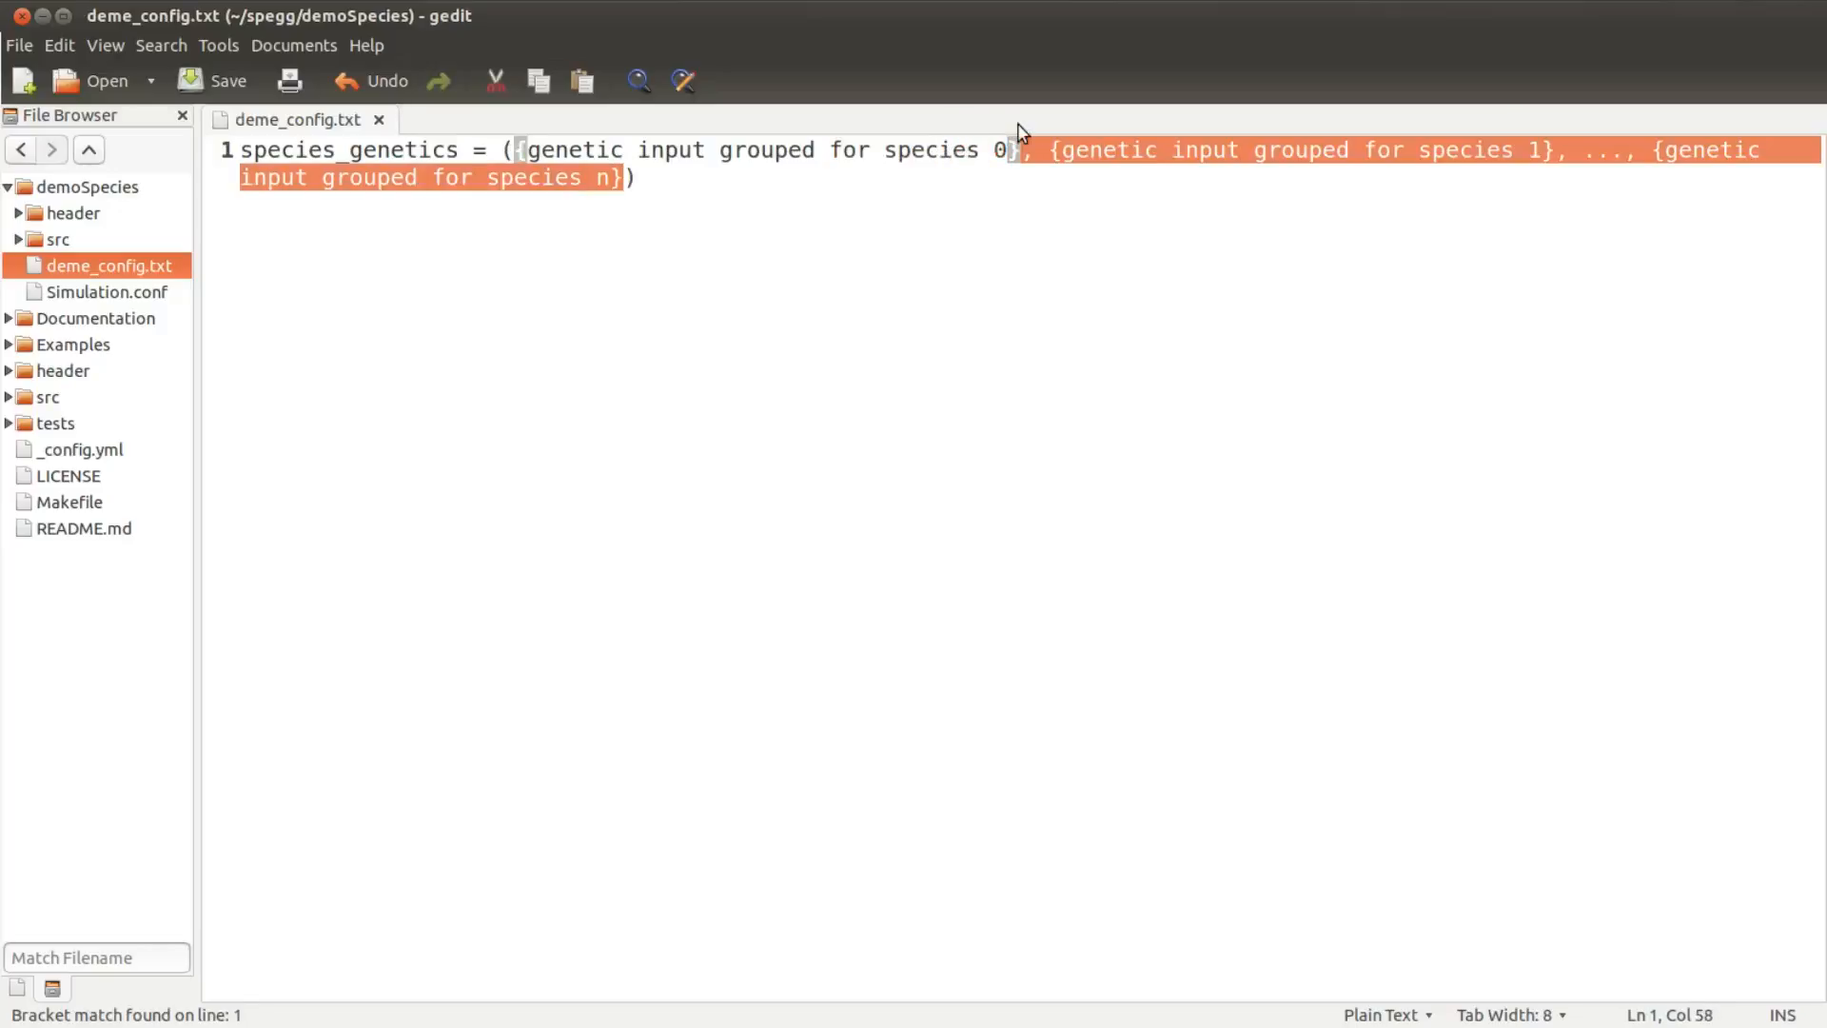
key("Delete")
key("ctrl+s")
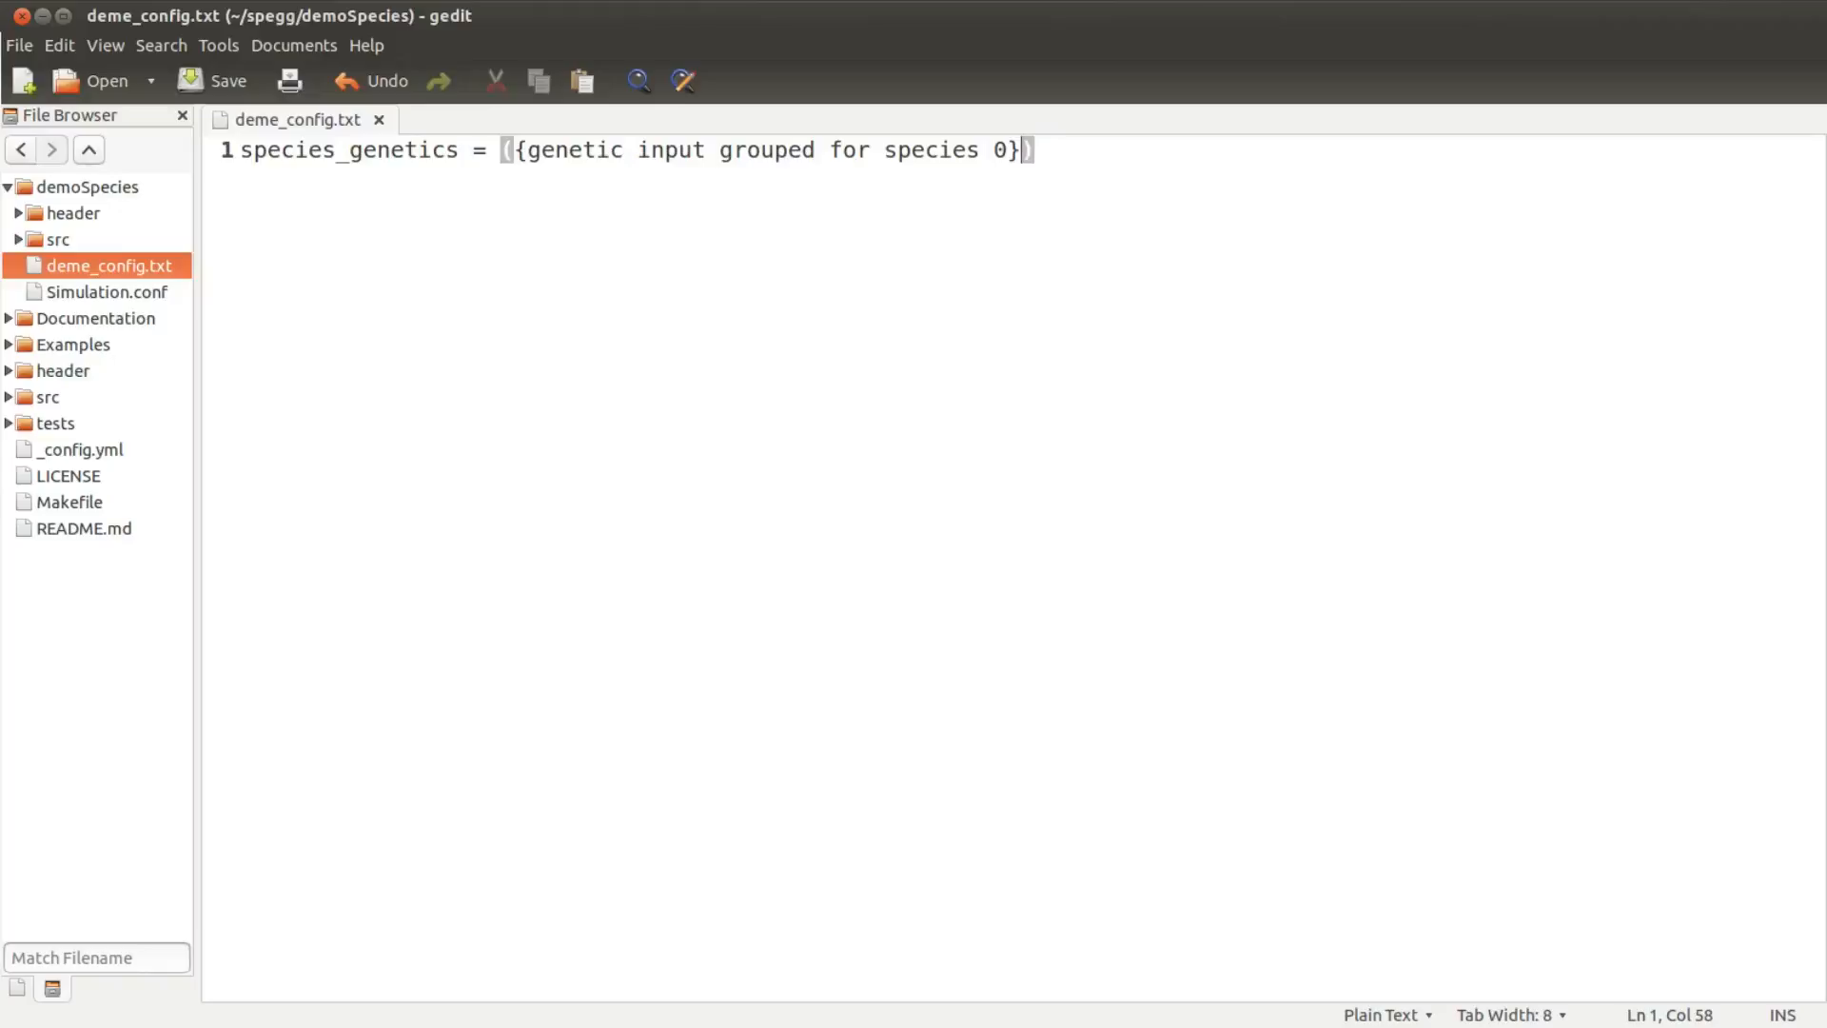
- Replace the species 0 placeholder text with an indented empty line, placing the closing brace and parenthesis on their own indented line
key("alt+Tab")
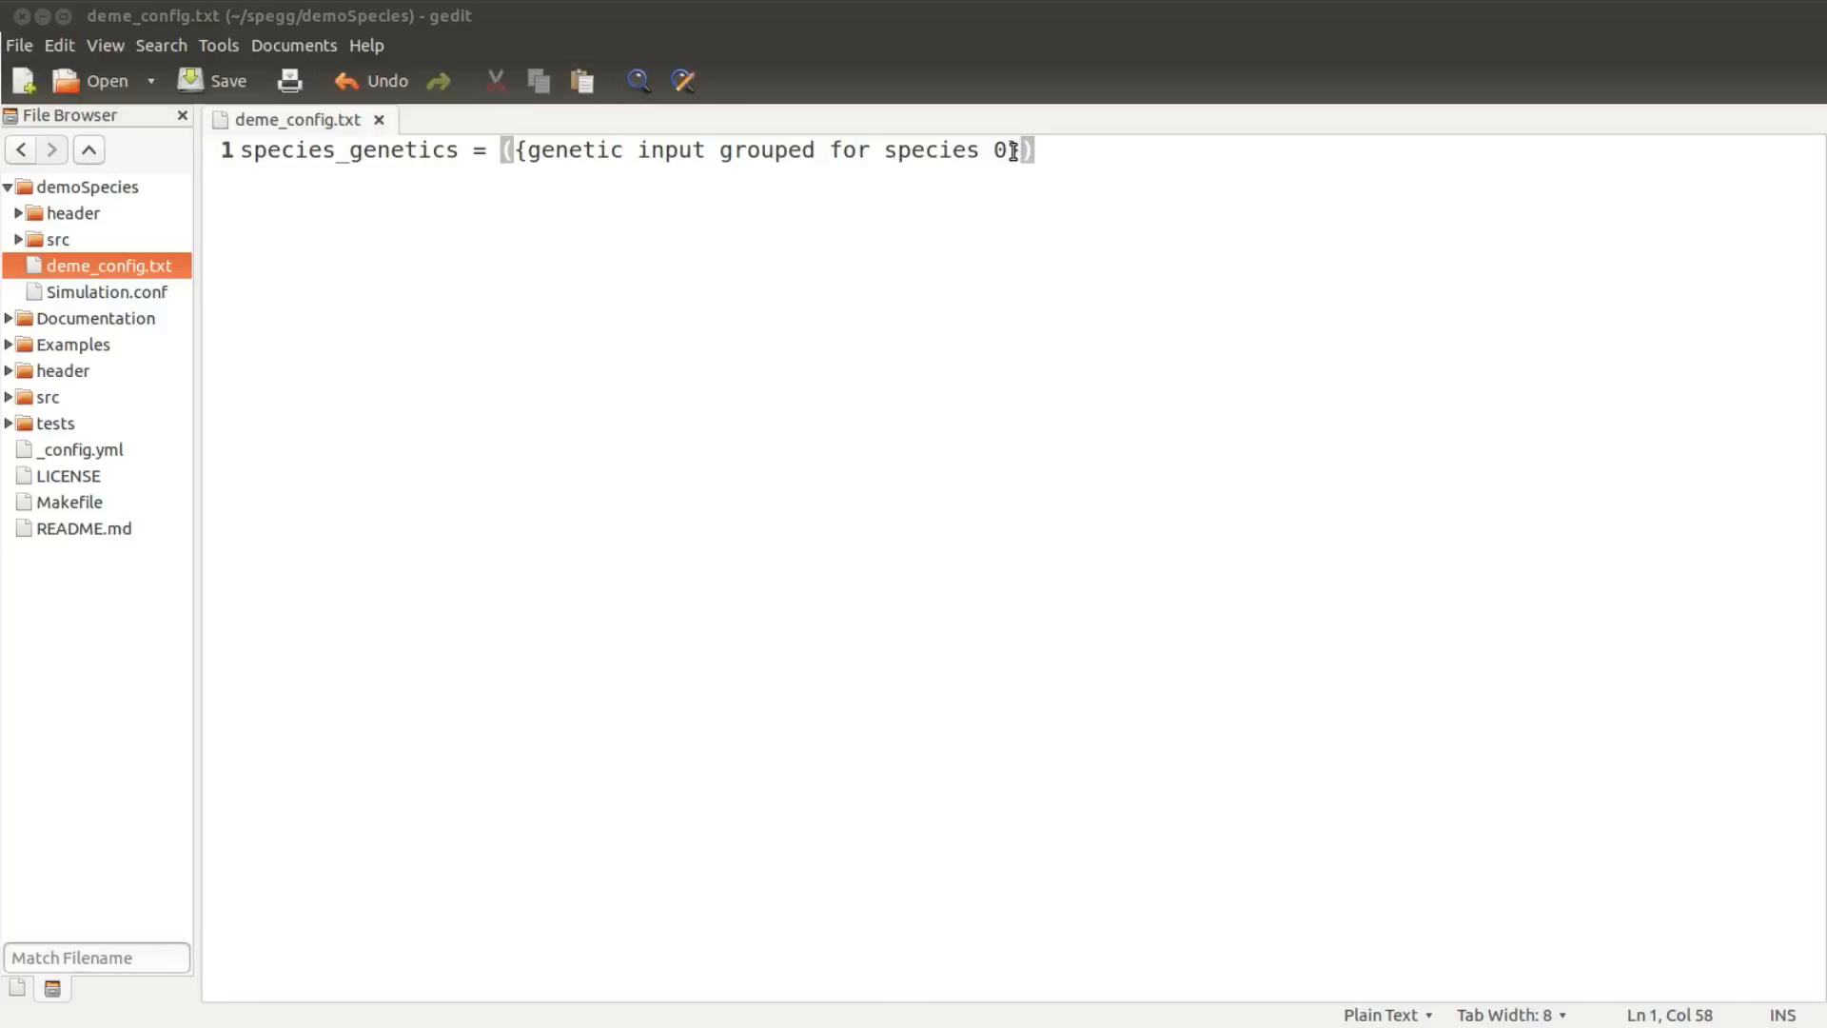
left_click_drag(1013, 151, 526, 151)
key("Return")
key("Tab")
key("Tab")
key("Tab")
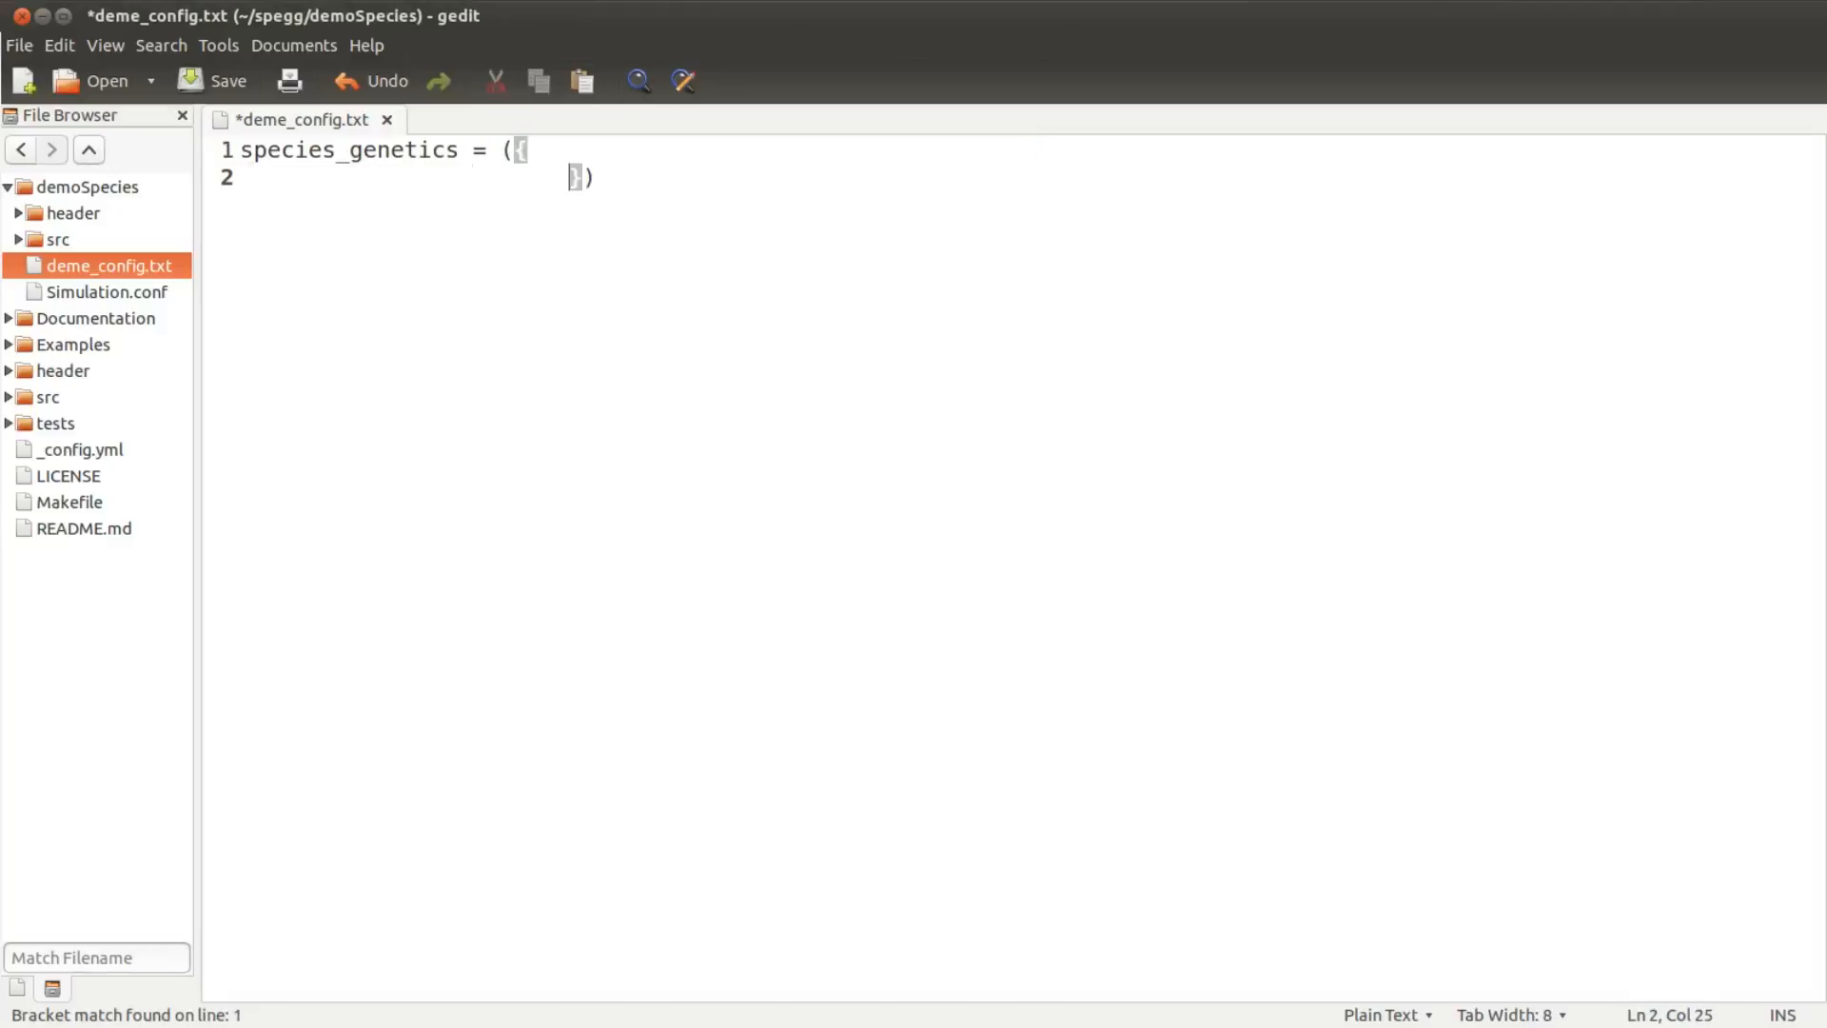
key("Up")
key("Return")
key("Tab")
key("Tab")
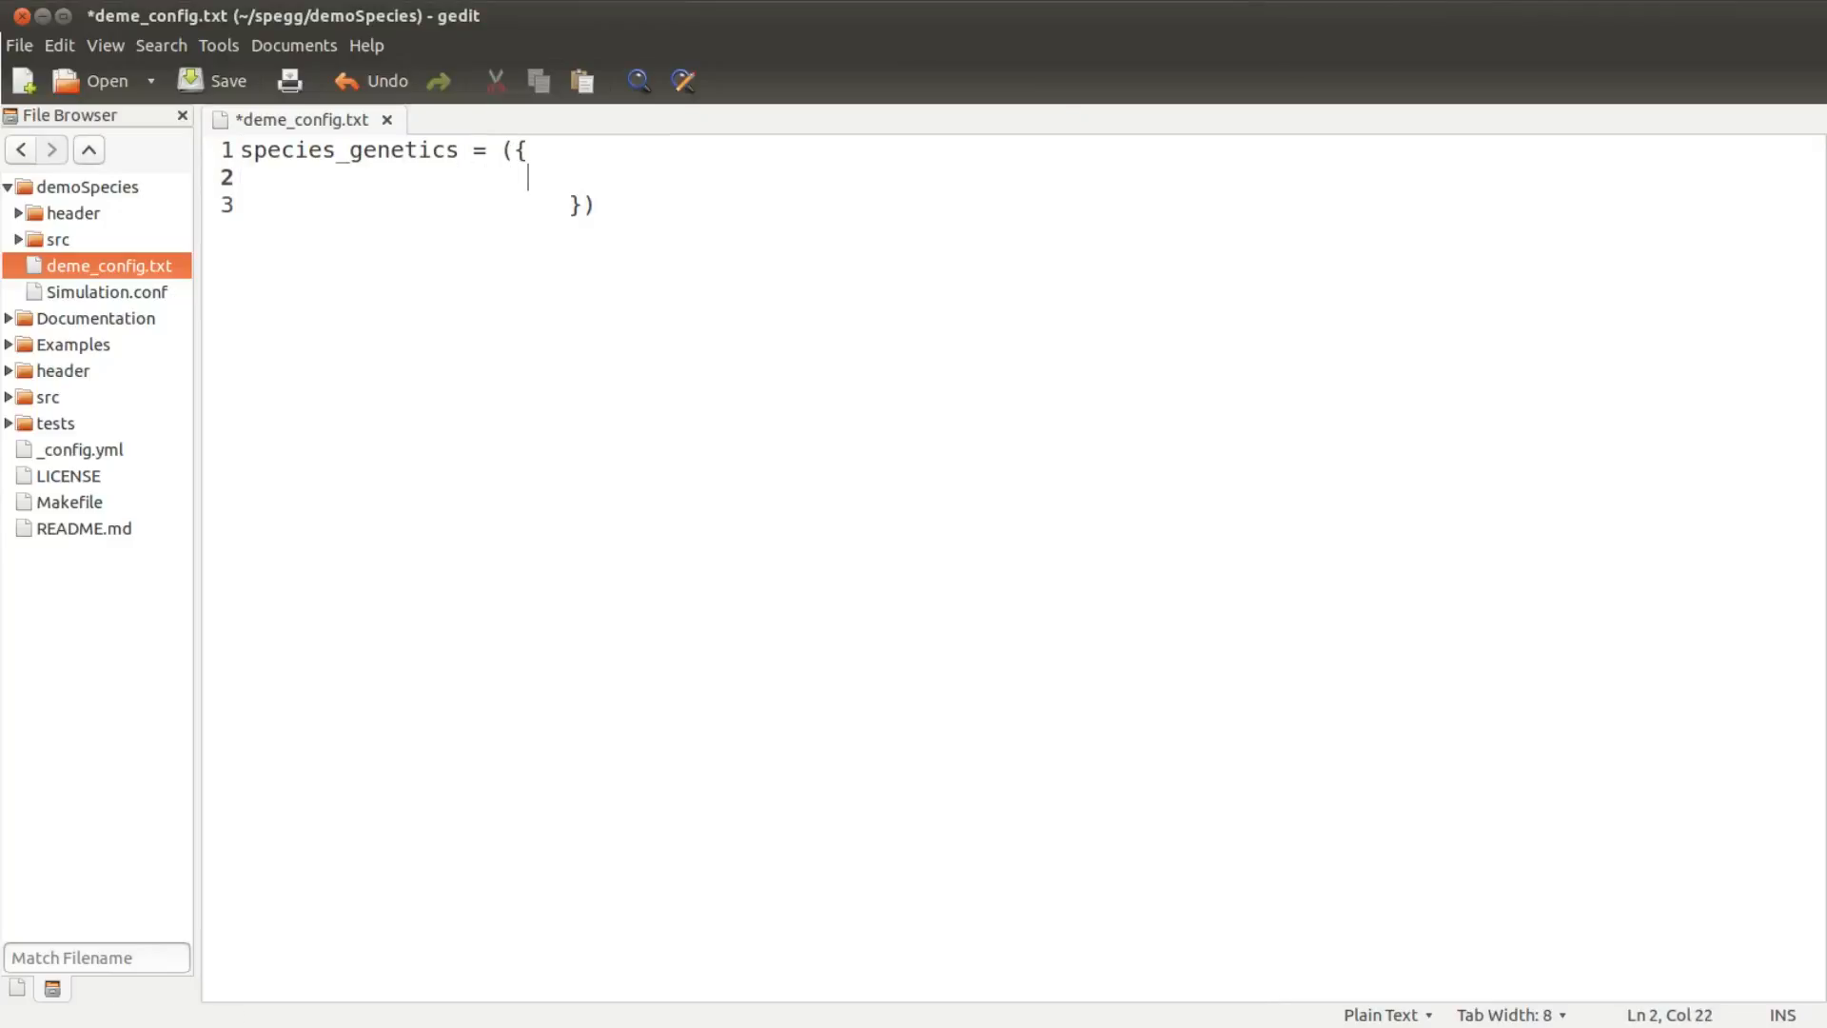
- Enter 'number_of_loci = 5' on the empty line inside the species_genetics block and save the file
type("number_of_loci")
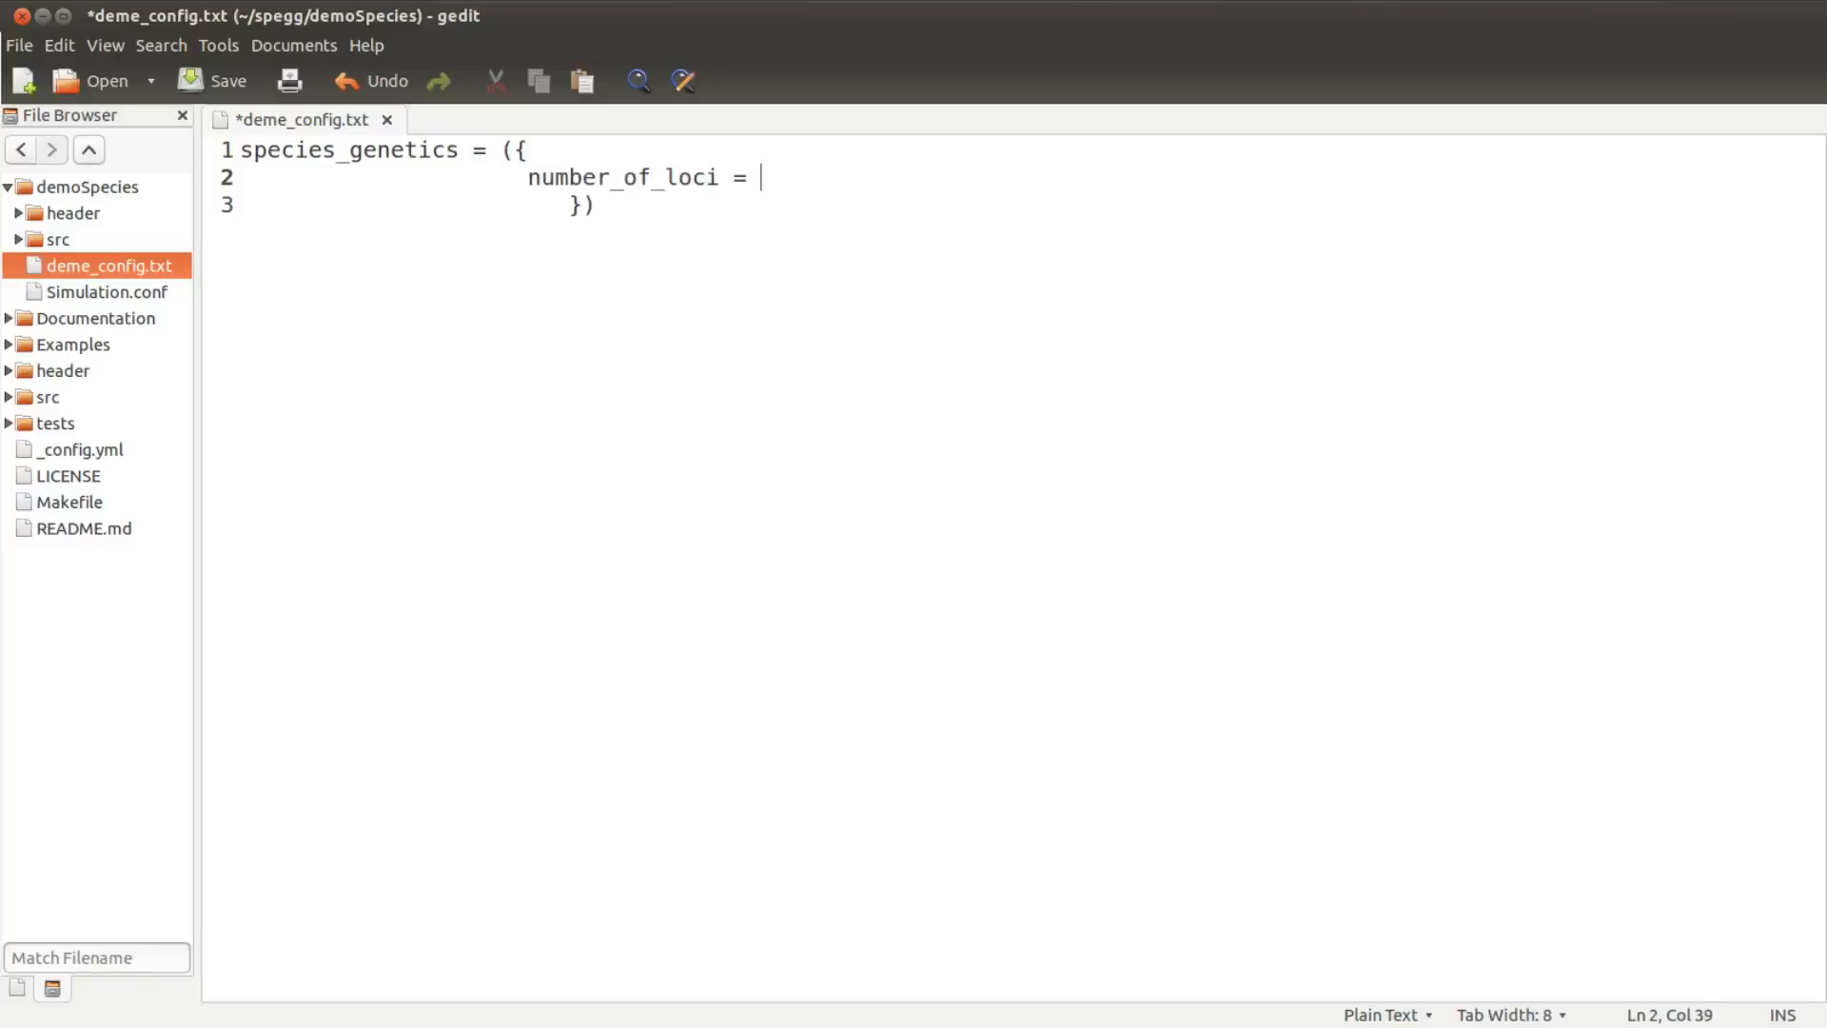
type(" = nL")
key("BackSpace")
key("BackSpace")
type("5")
key("ctrl+s")
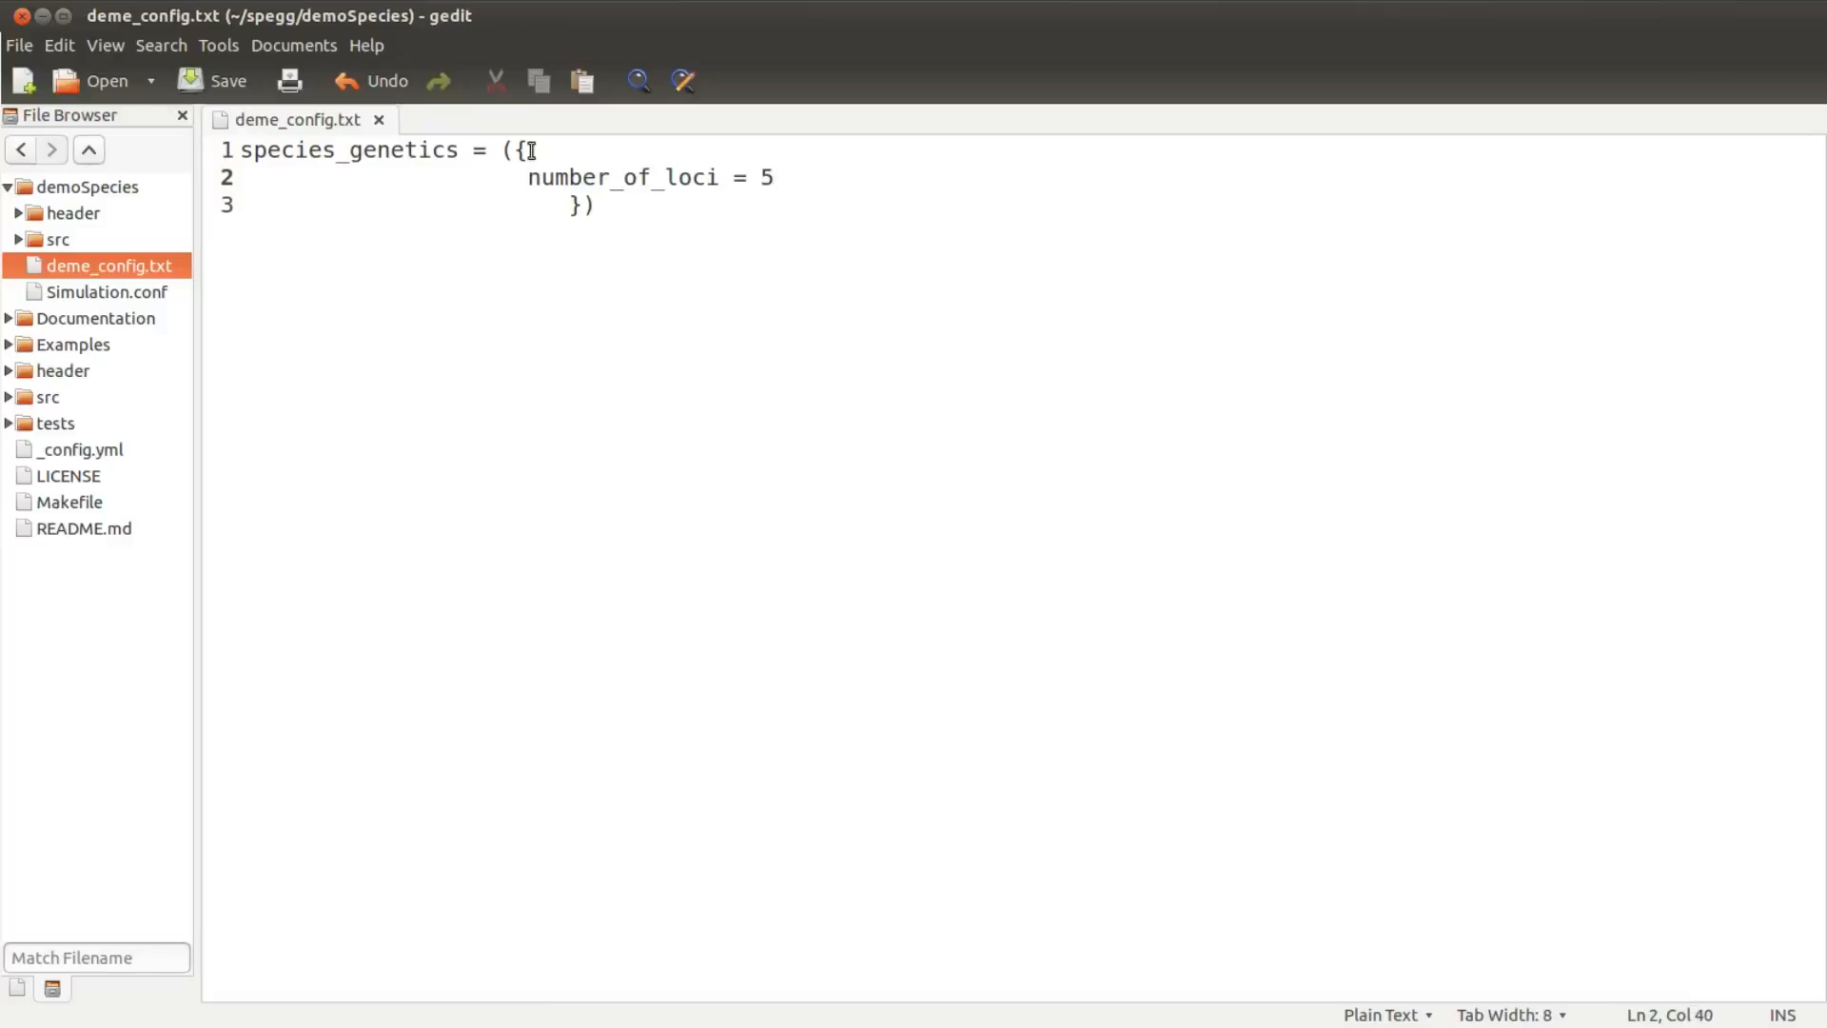
- Change the number_of_loci value to the placeholder nL and save the file
key("BackSpace")
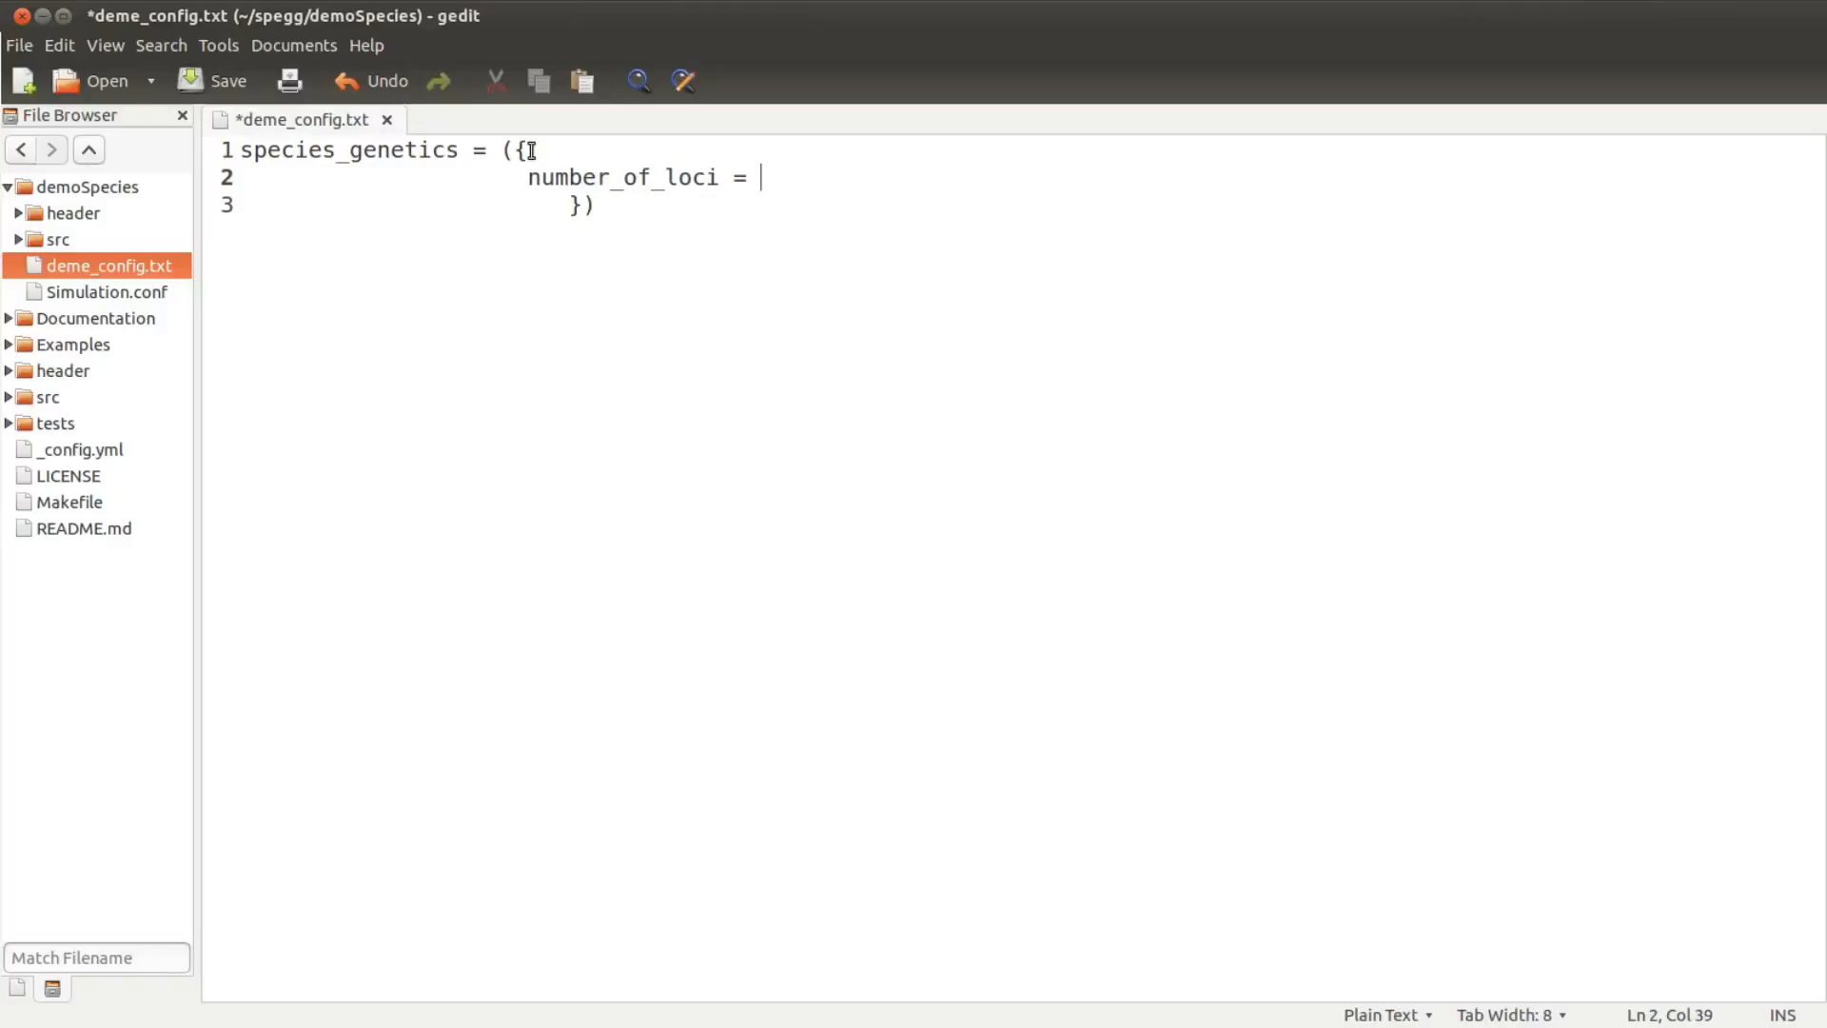
type("3")
key("BackSpace")
type("nL")
key("ctrl+s")
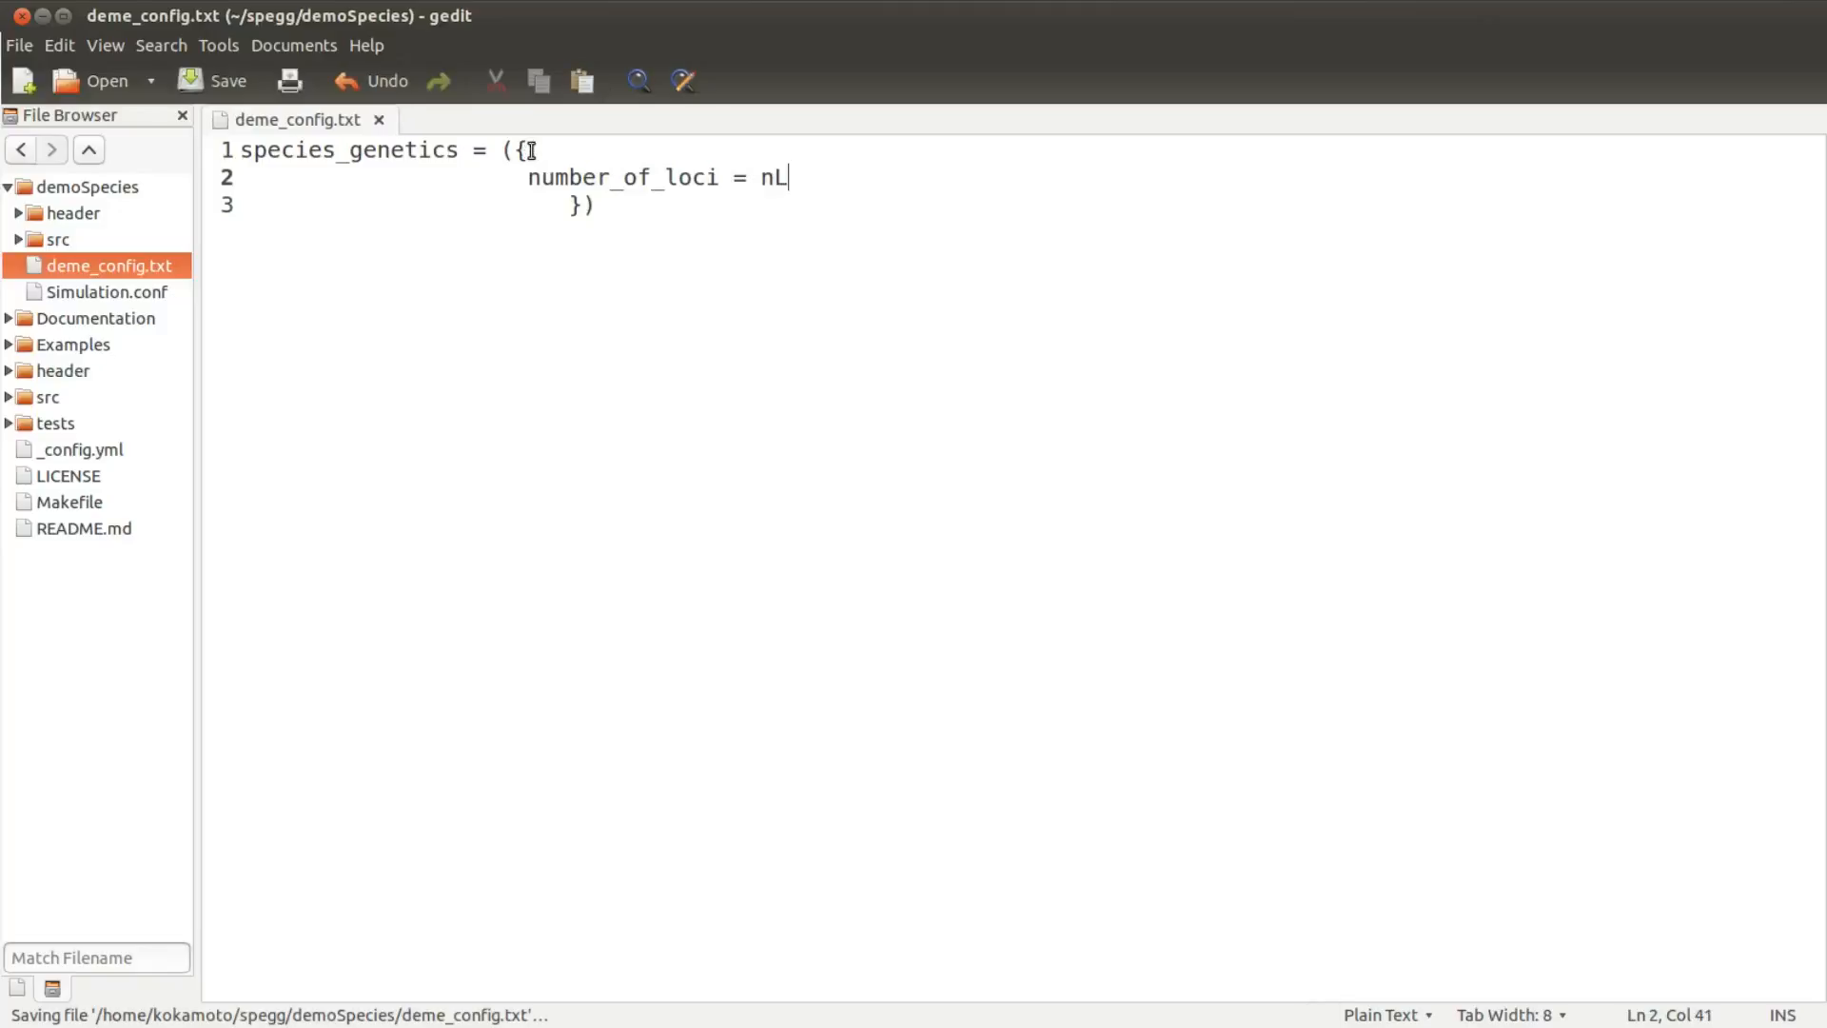
- Add 'number_of_phenotypes = nP' on a new aligned line below number_of_loci
key("Return")
key("Tab")
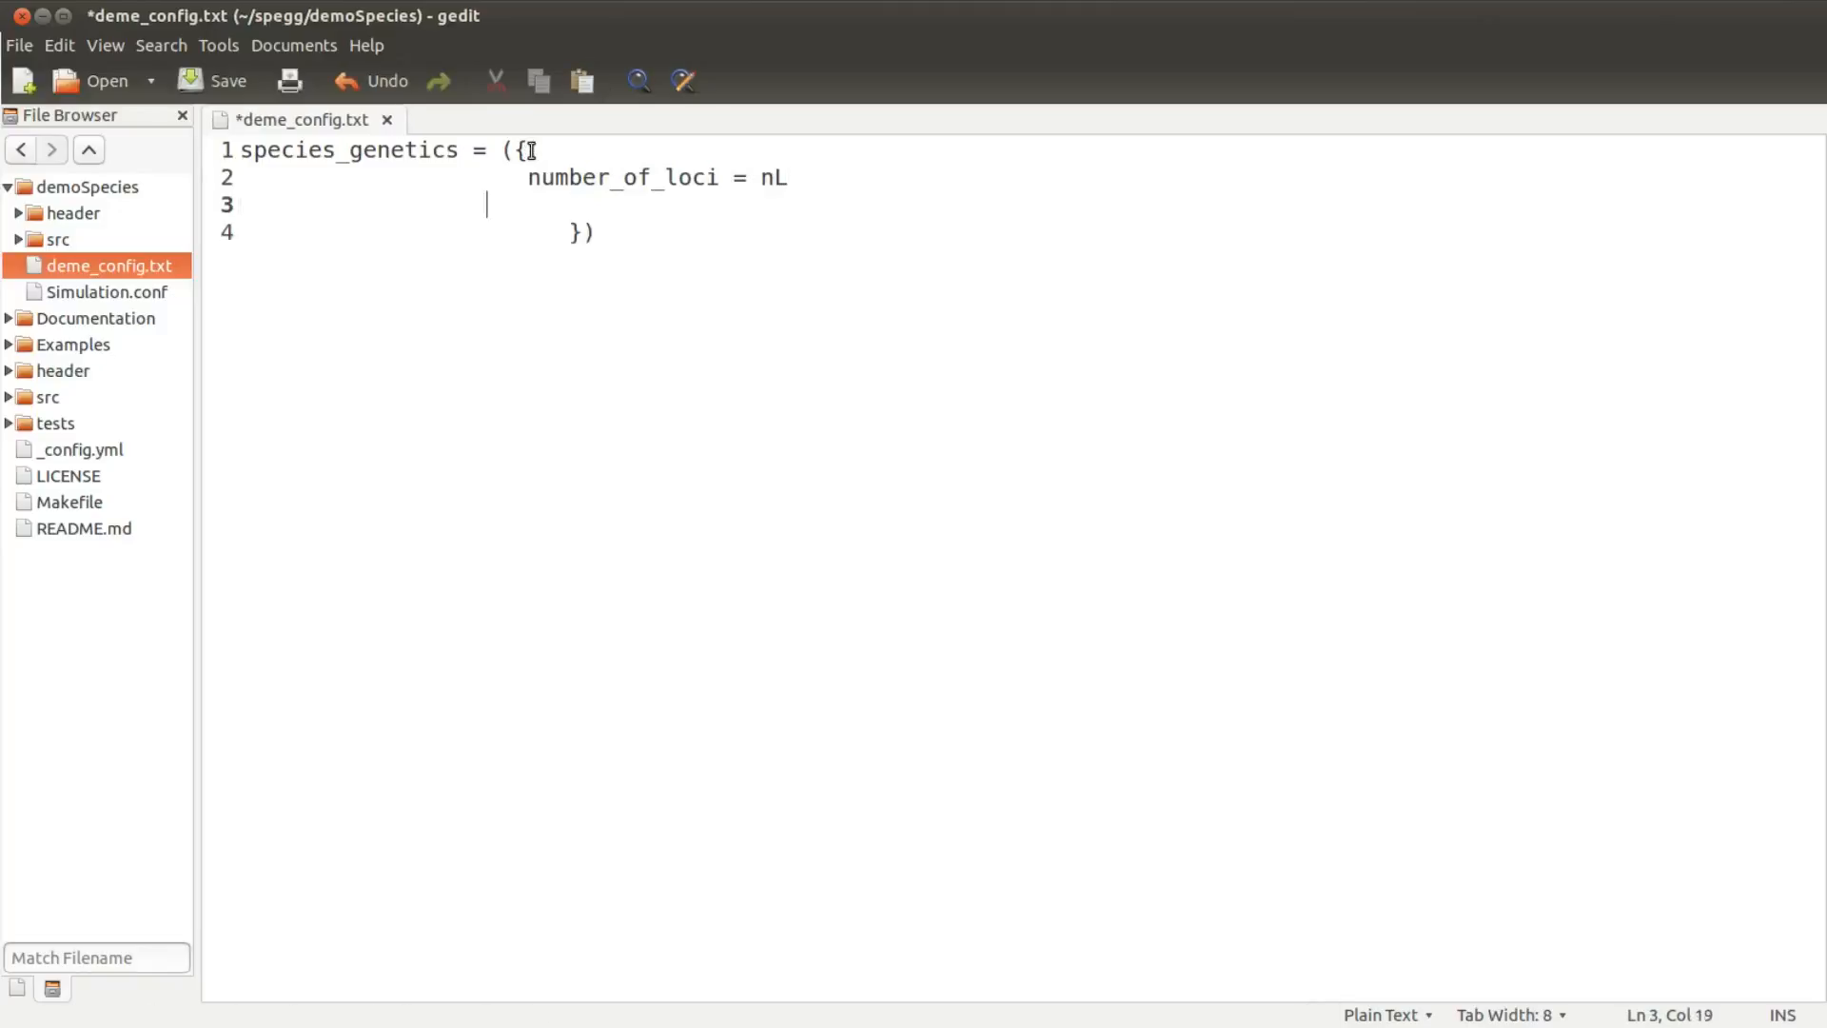
type("number_of_phenotypes = ")
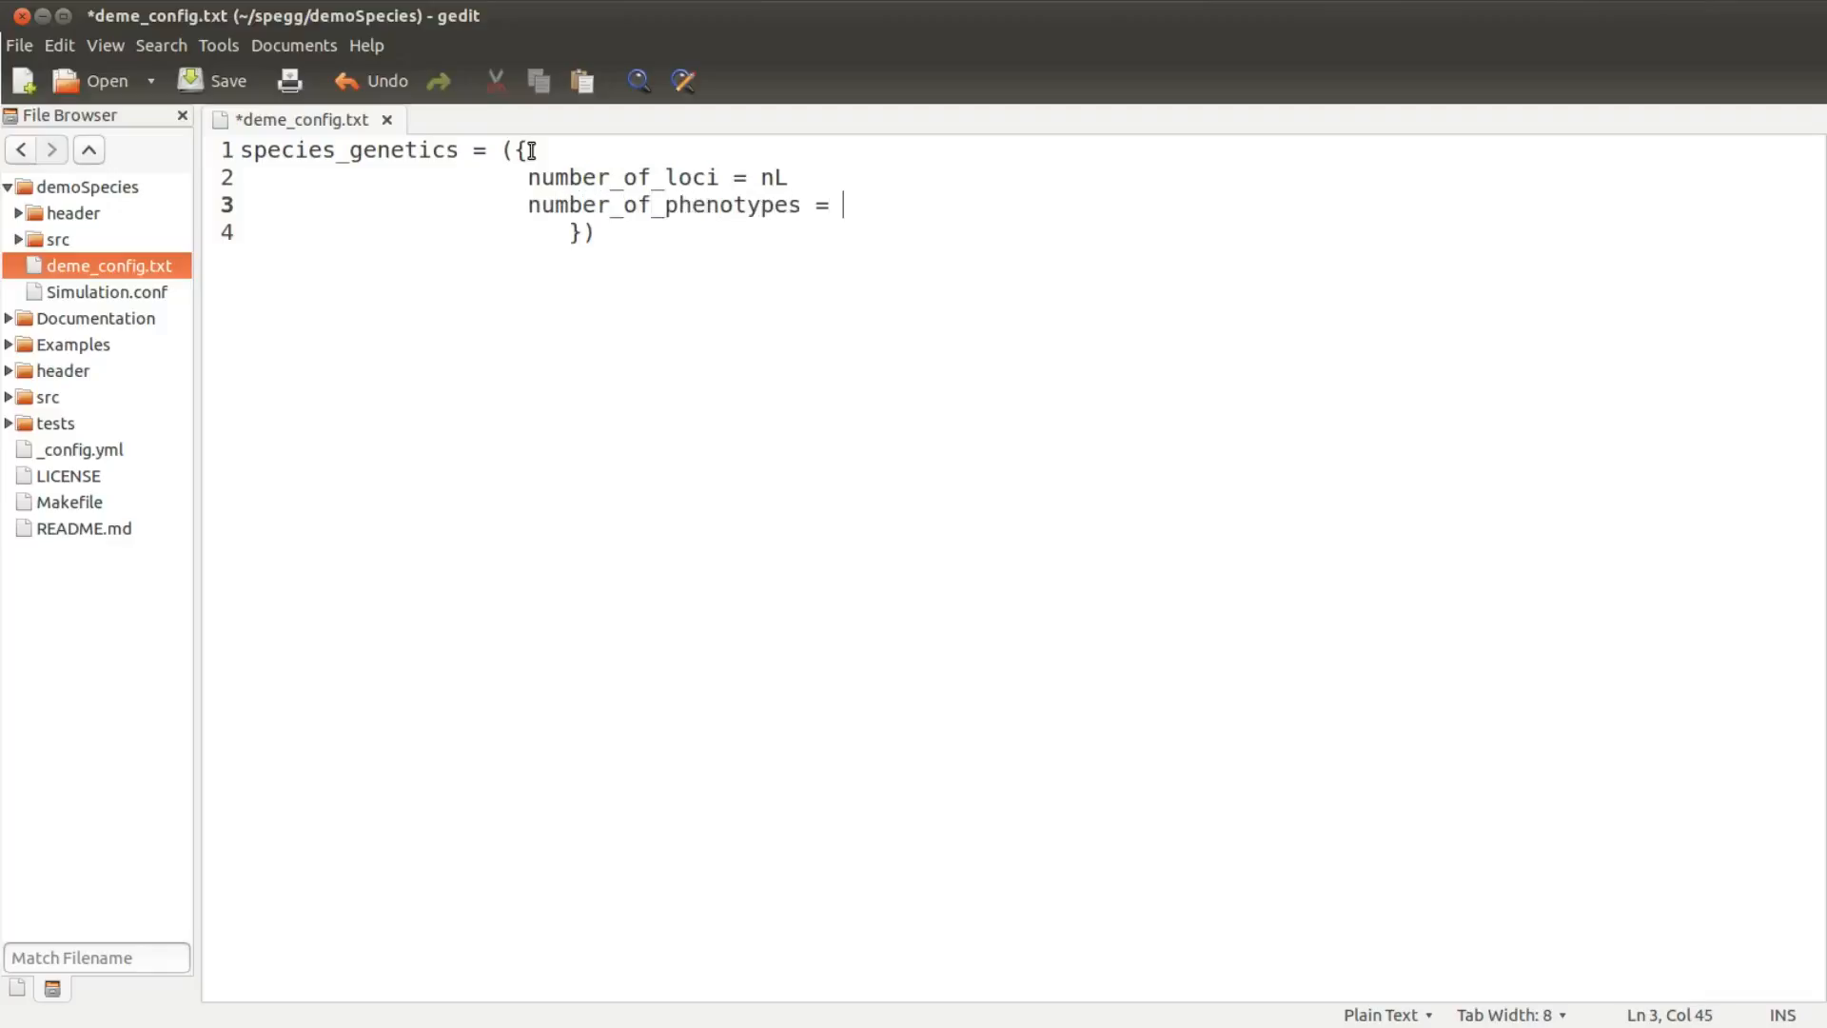
type("nP")
- Add a phenotype_specifications template with phenotype0 (nP0) and phenotype1 (nP1) groups below number_of_phenotypes, align its first line, and save
key("Return")
type("phenotype_specifications = ( {#phenotype0 number_of_genotype_phenotype_map_parameters = nP0 names_of_genotype_phenotype_map_parameters = [parameter names] genotype_phenotype_map_parameters = ({parameter values in deme 0}, {parameter values in deme 1}) }, {#phenotype1 number_of_genotype_phenotype_map_parameters = nP1 names_of_genotype_phenotype_map_parameters = [parameter names] genotype_phenotype_map_parameters = ({parameter values in deme 0}, {parameter values in deme 1}) }, ... )")
key("ctrl+s")
left_click(505, 232)
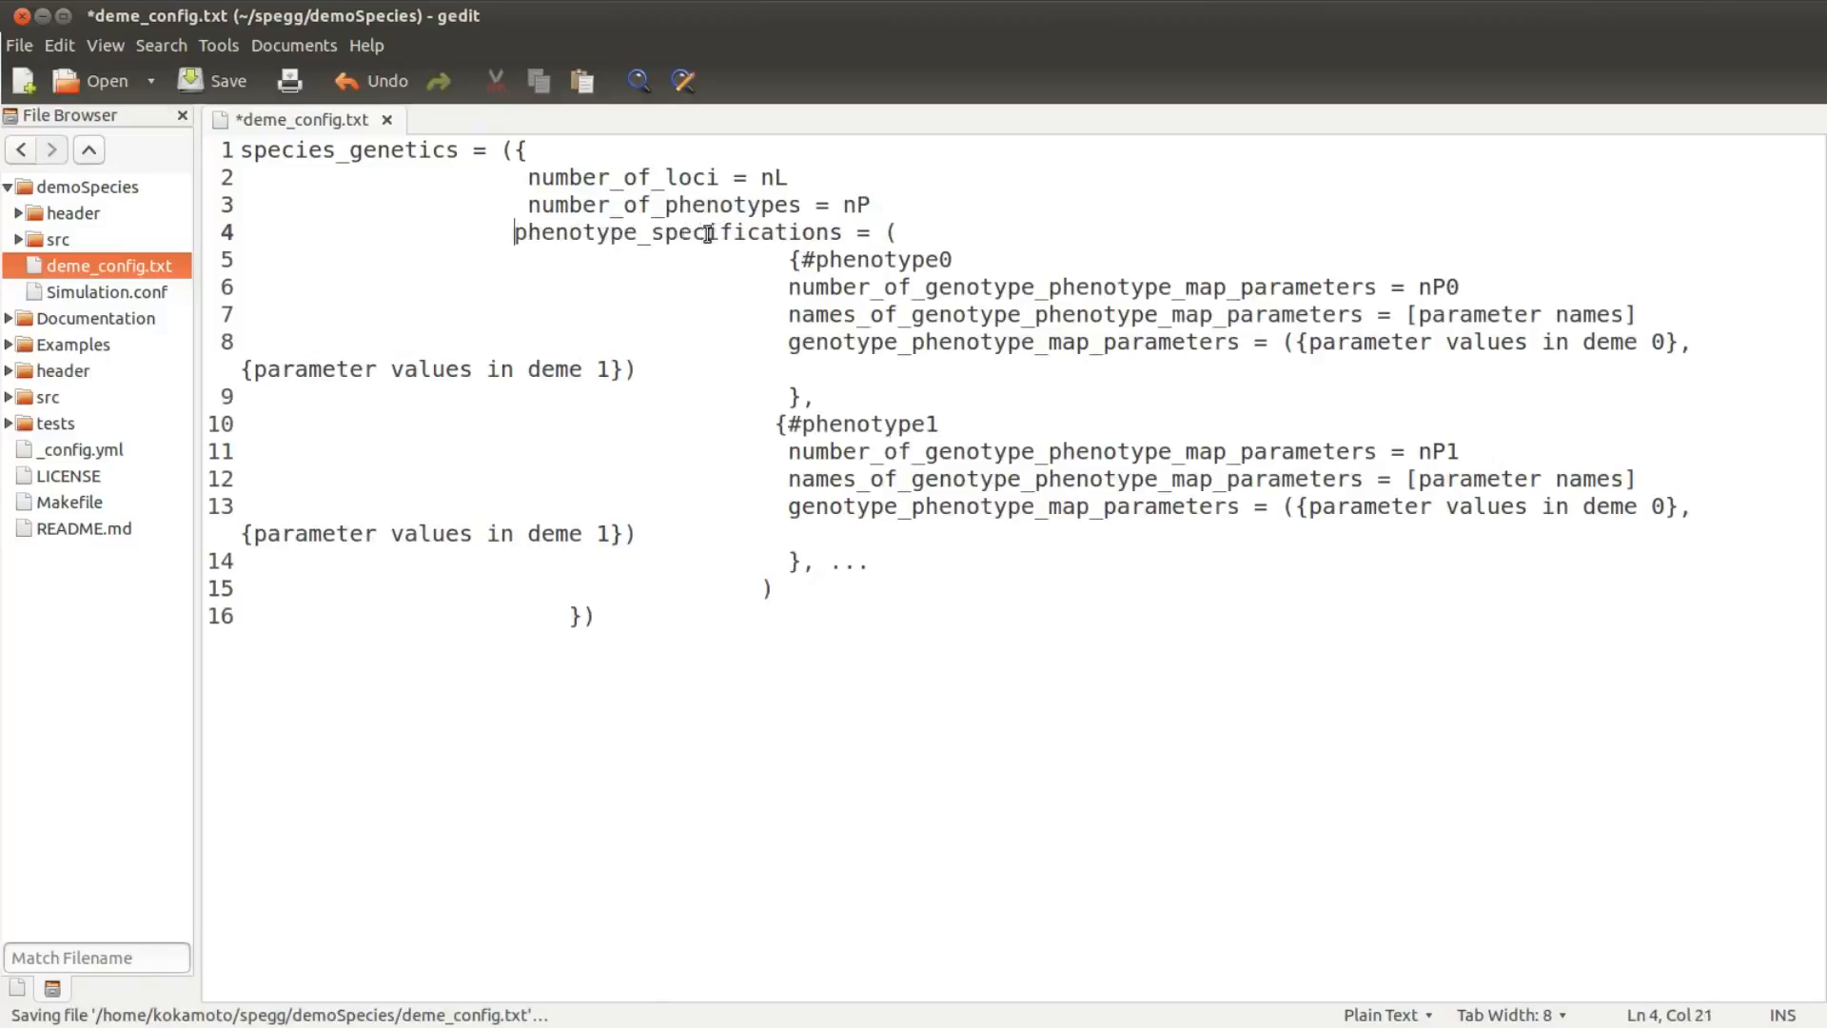
key("BackSpace")
key("ctrl+s")
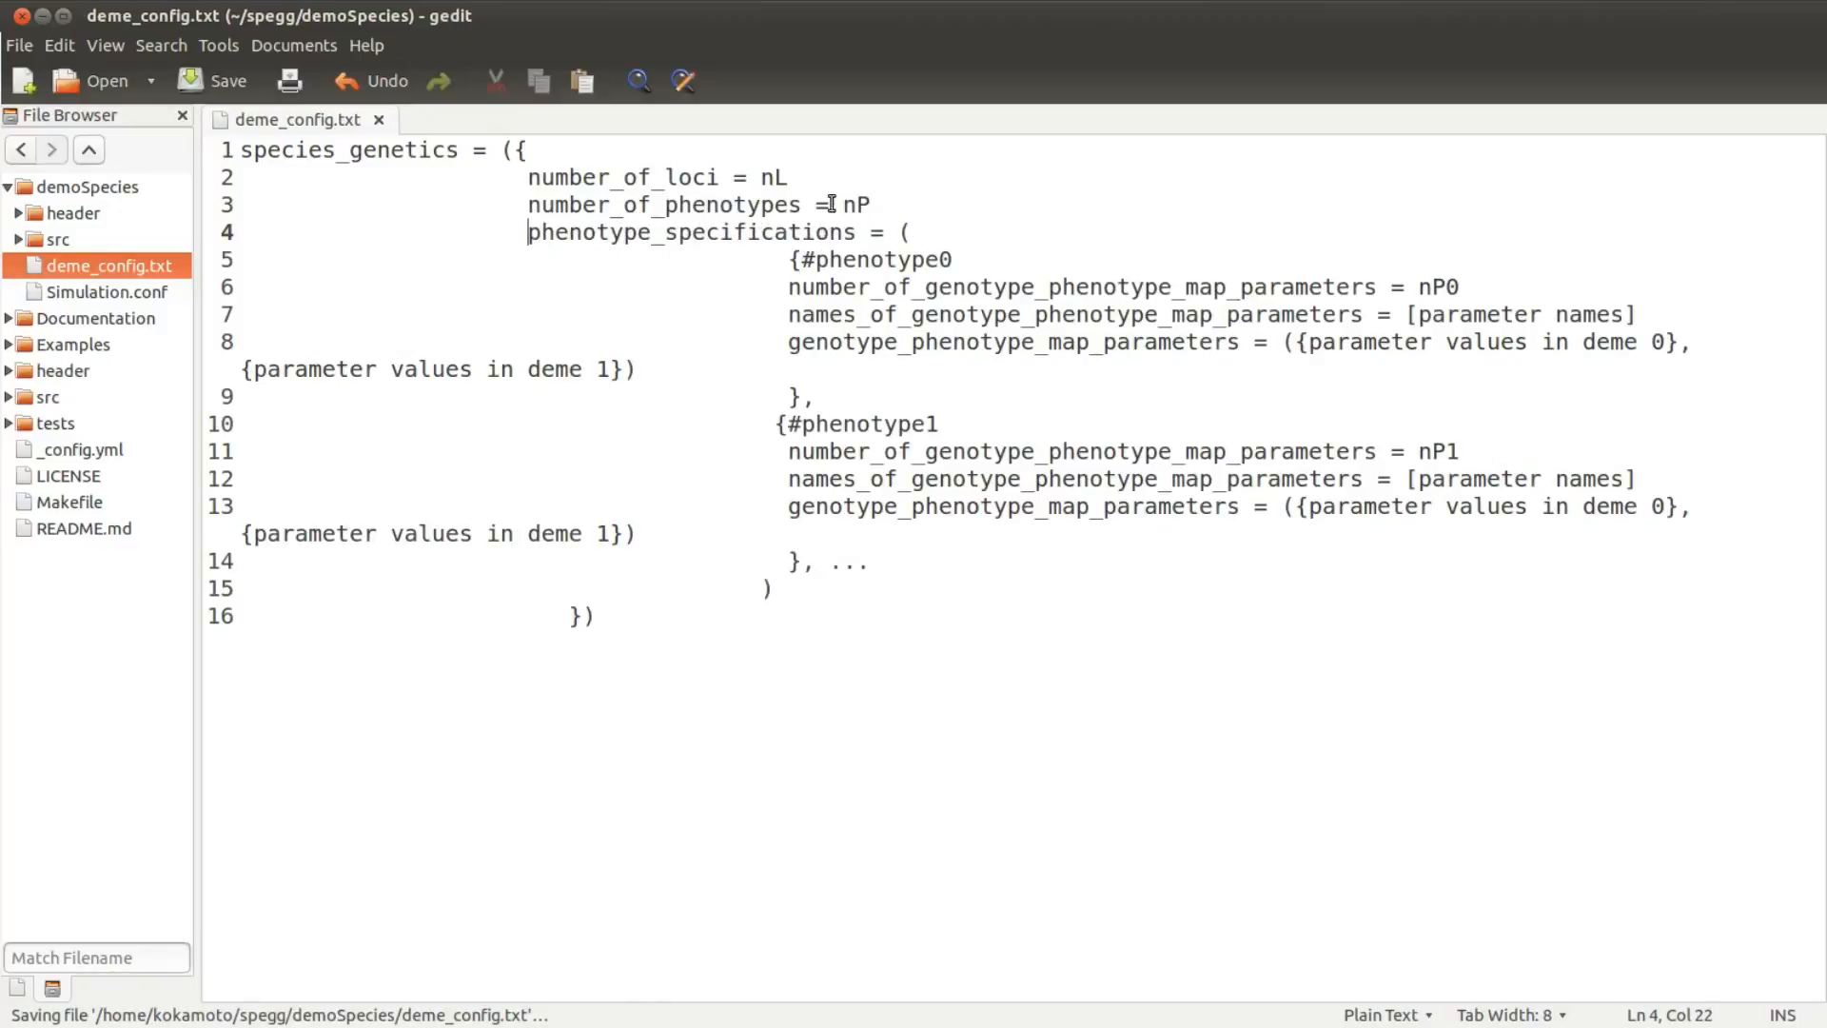
- Insert a blank line above phenotype_specifications, set number_of_phenotypes to 2, and save the file
key("Home")
key("Return")
key("Up")
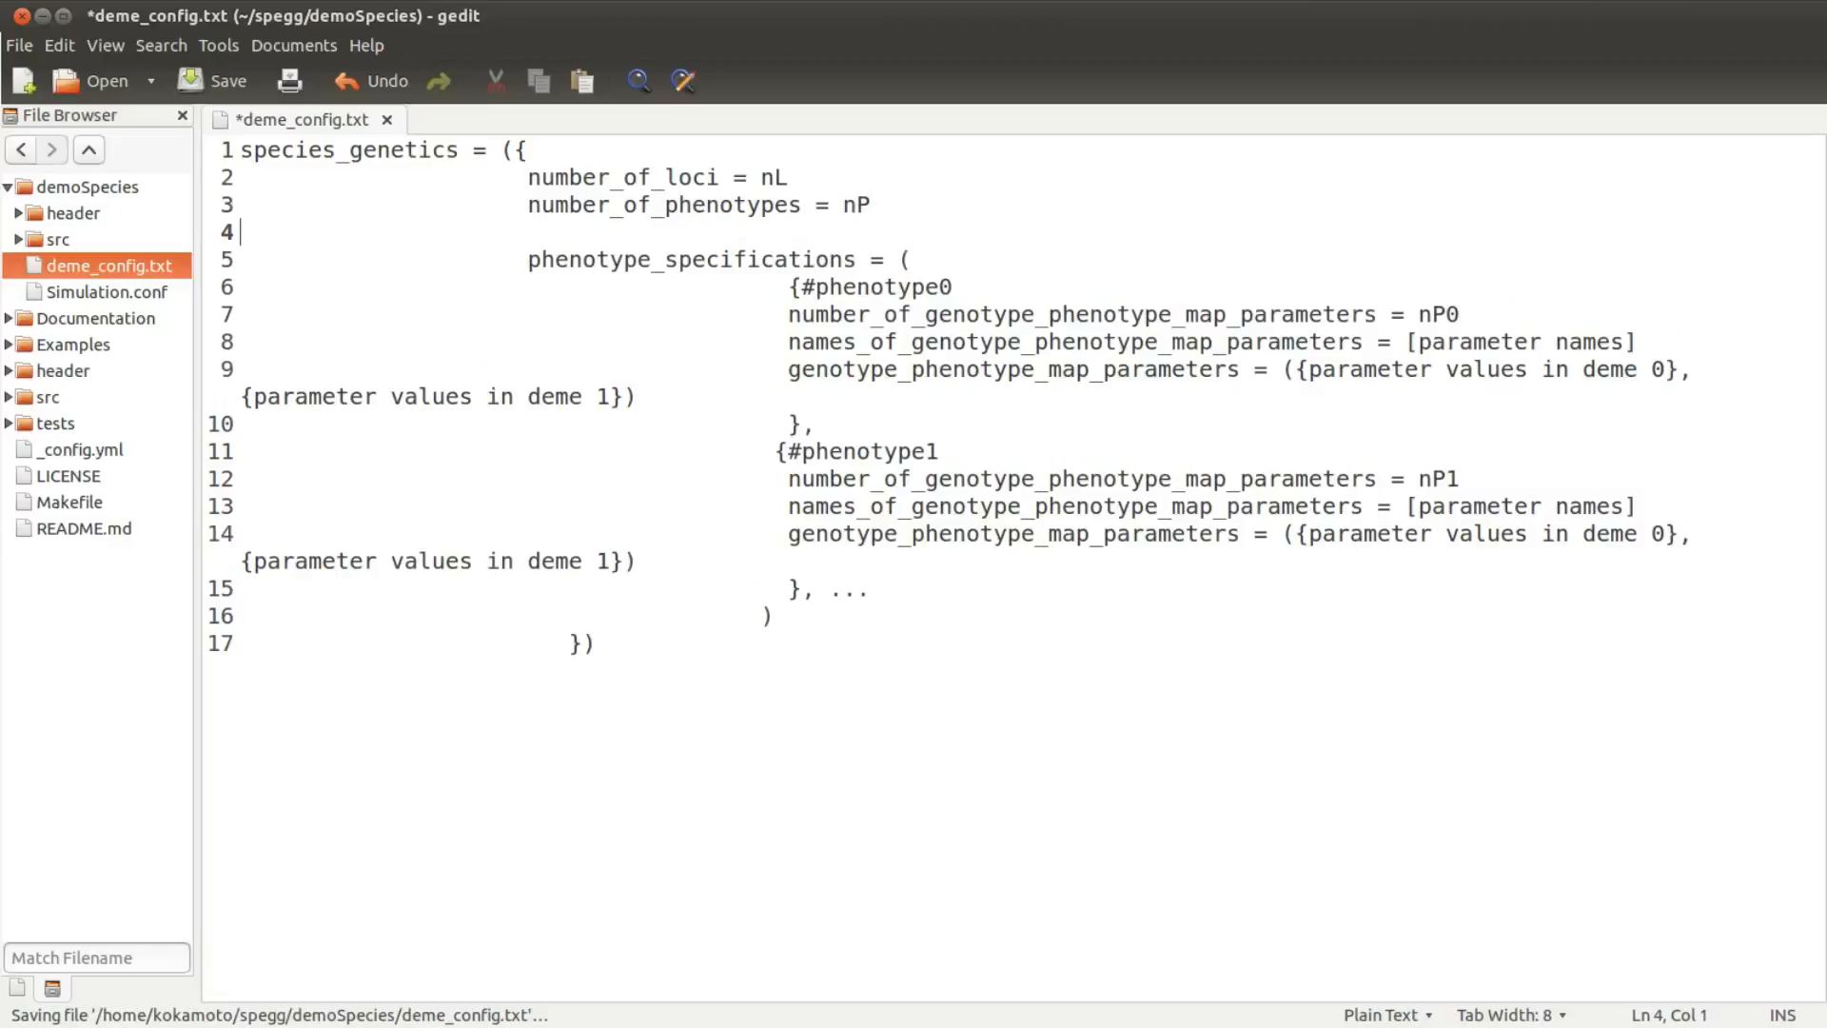
left_click(857, 203)
key("BackSpace")
key("BackSpace")
type("2")
key("ctrl+s")
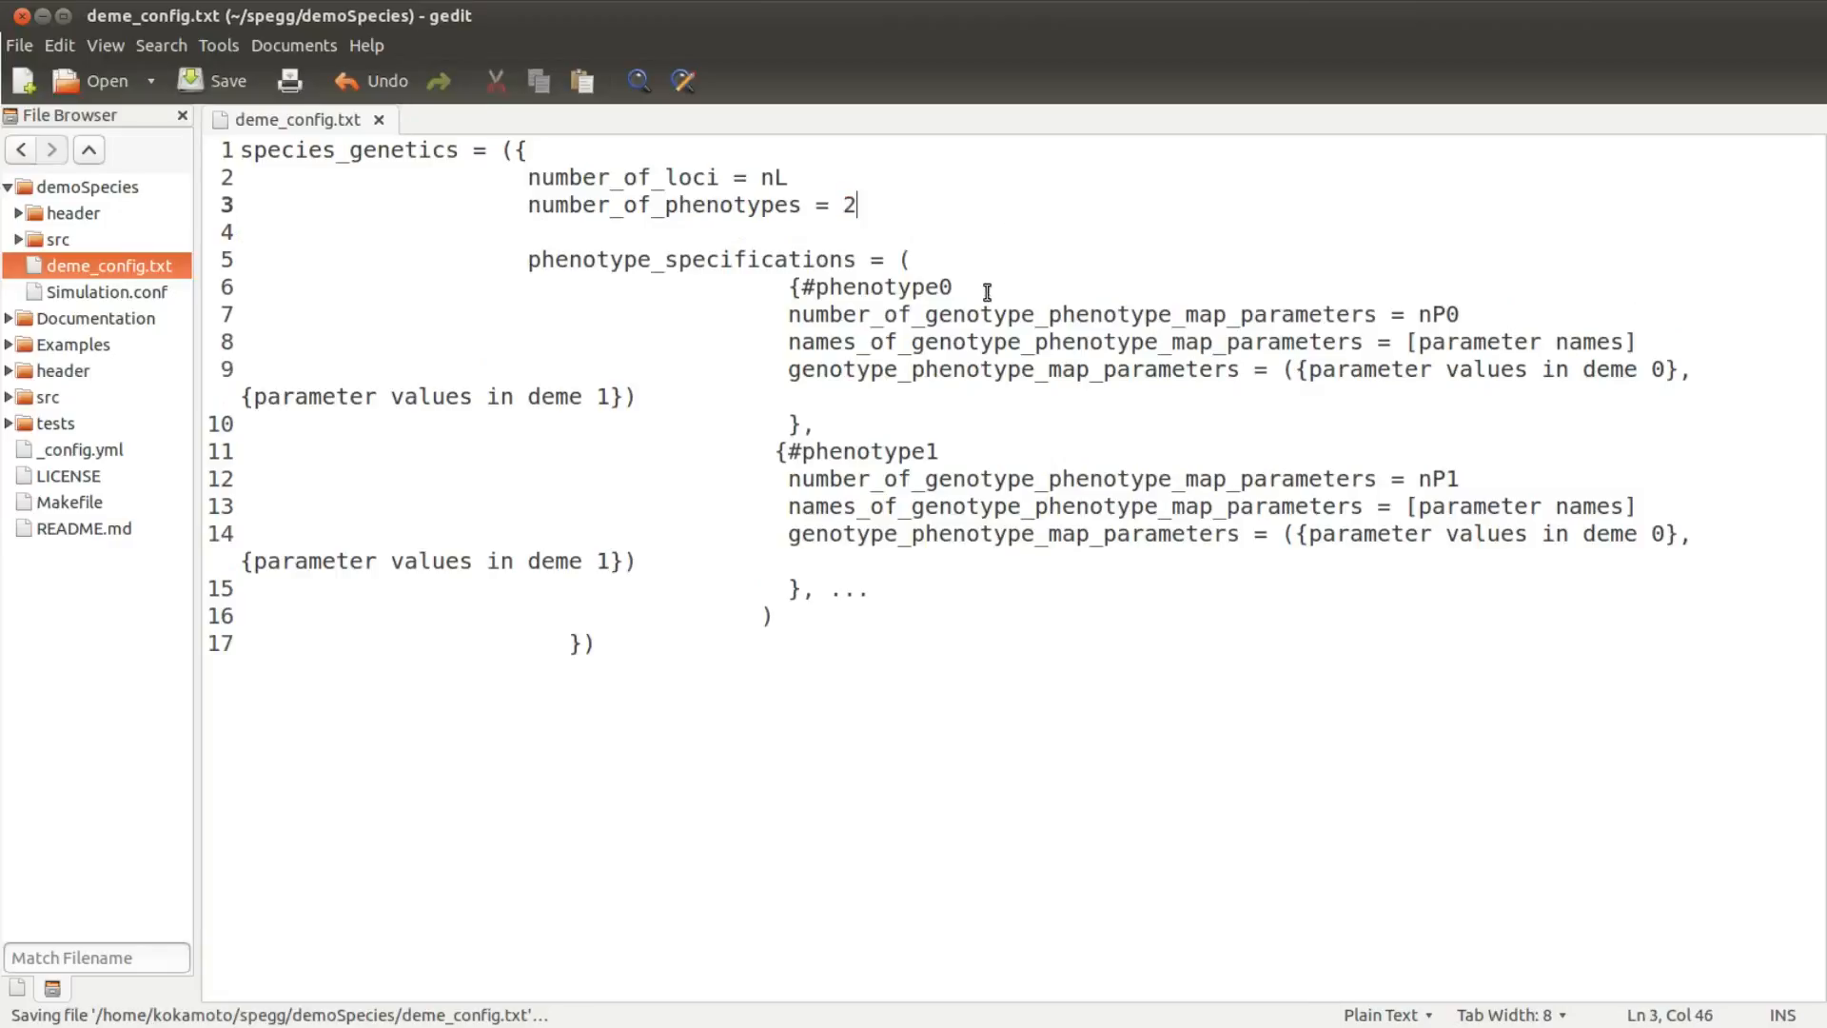
- Examine the phenotype0 entries for the number, names and per-deme values of the genotype-phenotype map parameters
double_click(1005, 314)
left_click(1011, 344)
double_click(1011, 344)
double_click(1000, 371)
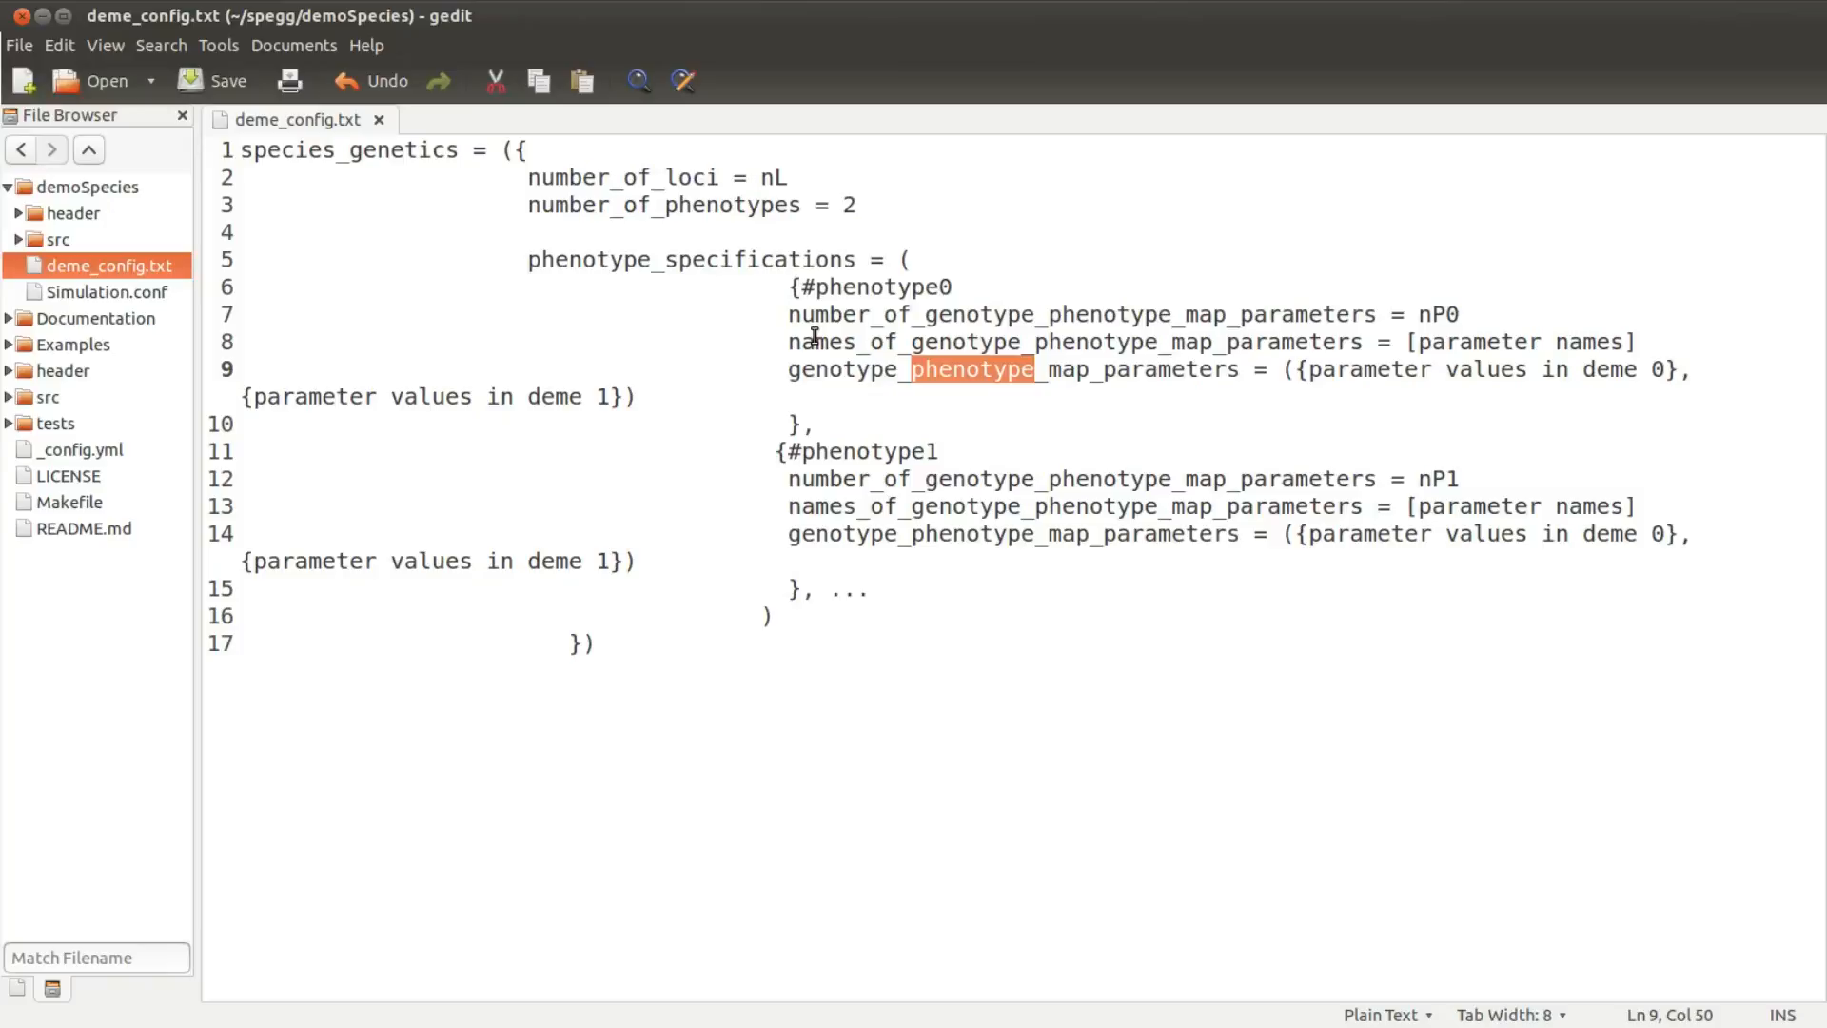
double_click(1340, 369)
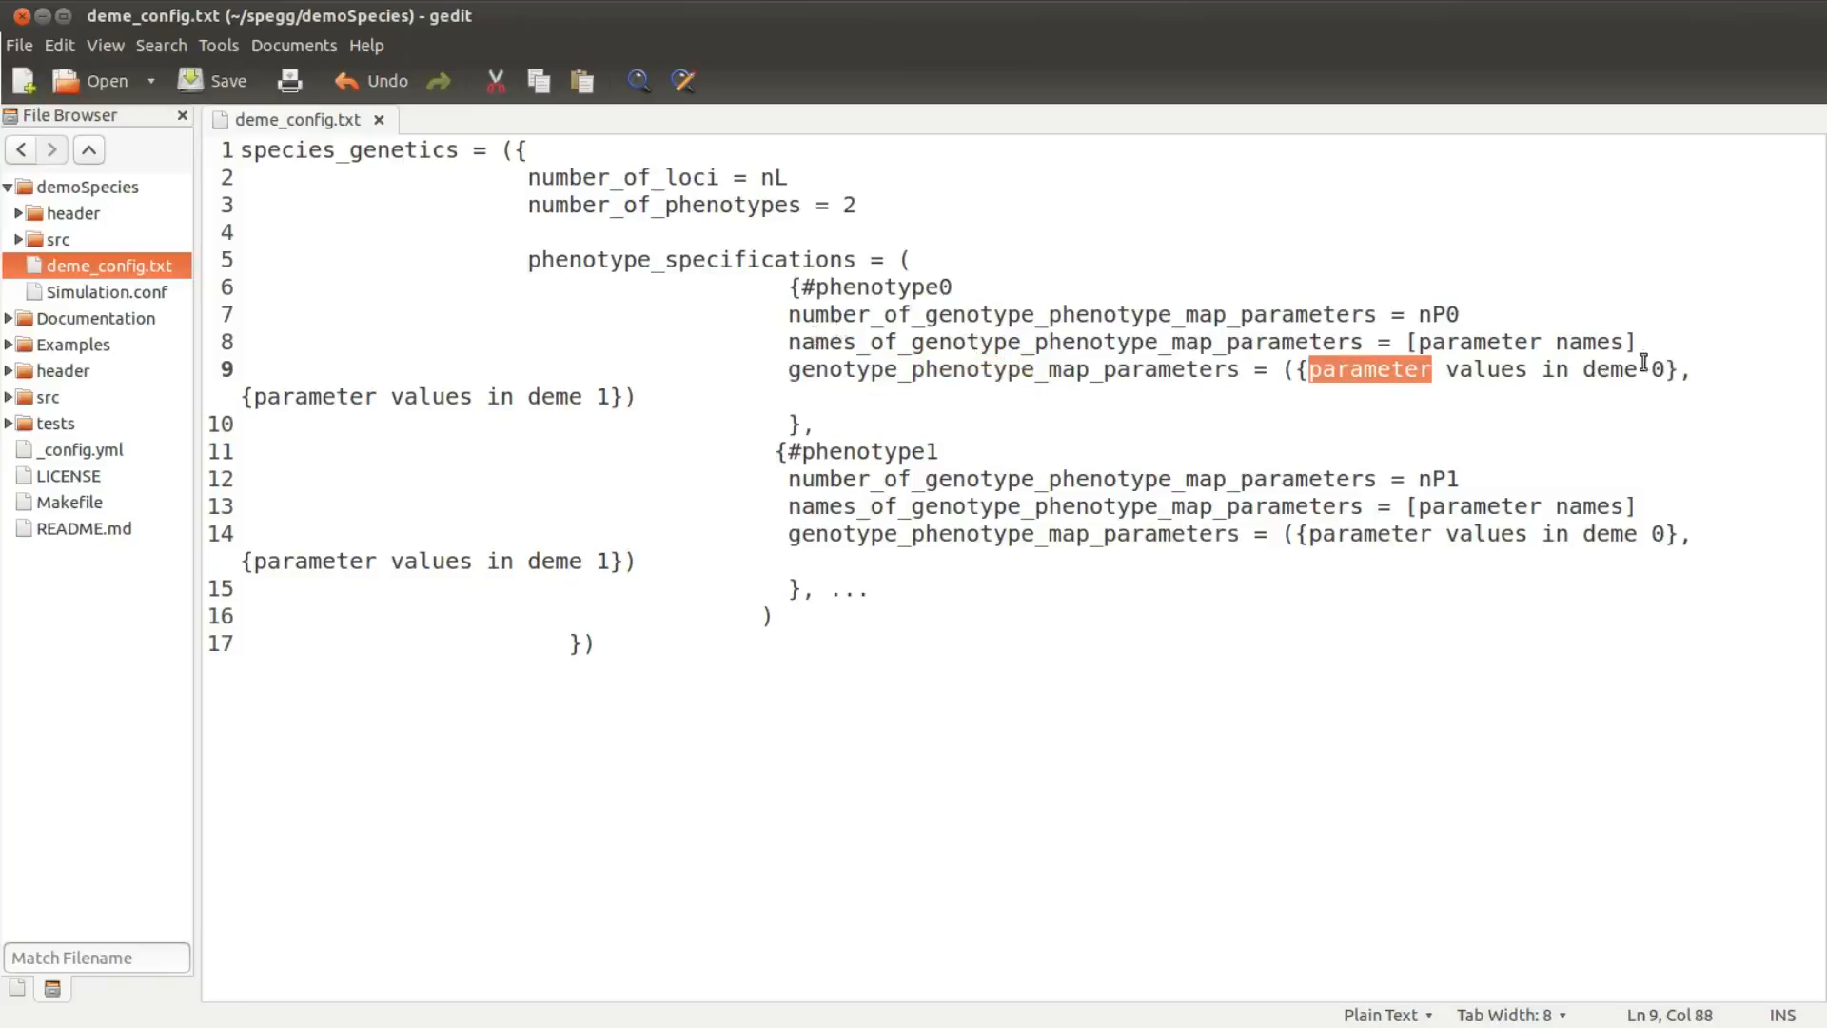
left_click_drag(1643, 362, 1665, 371)
left_click_drag(612, 396, 244, 402)
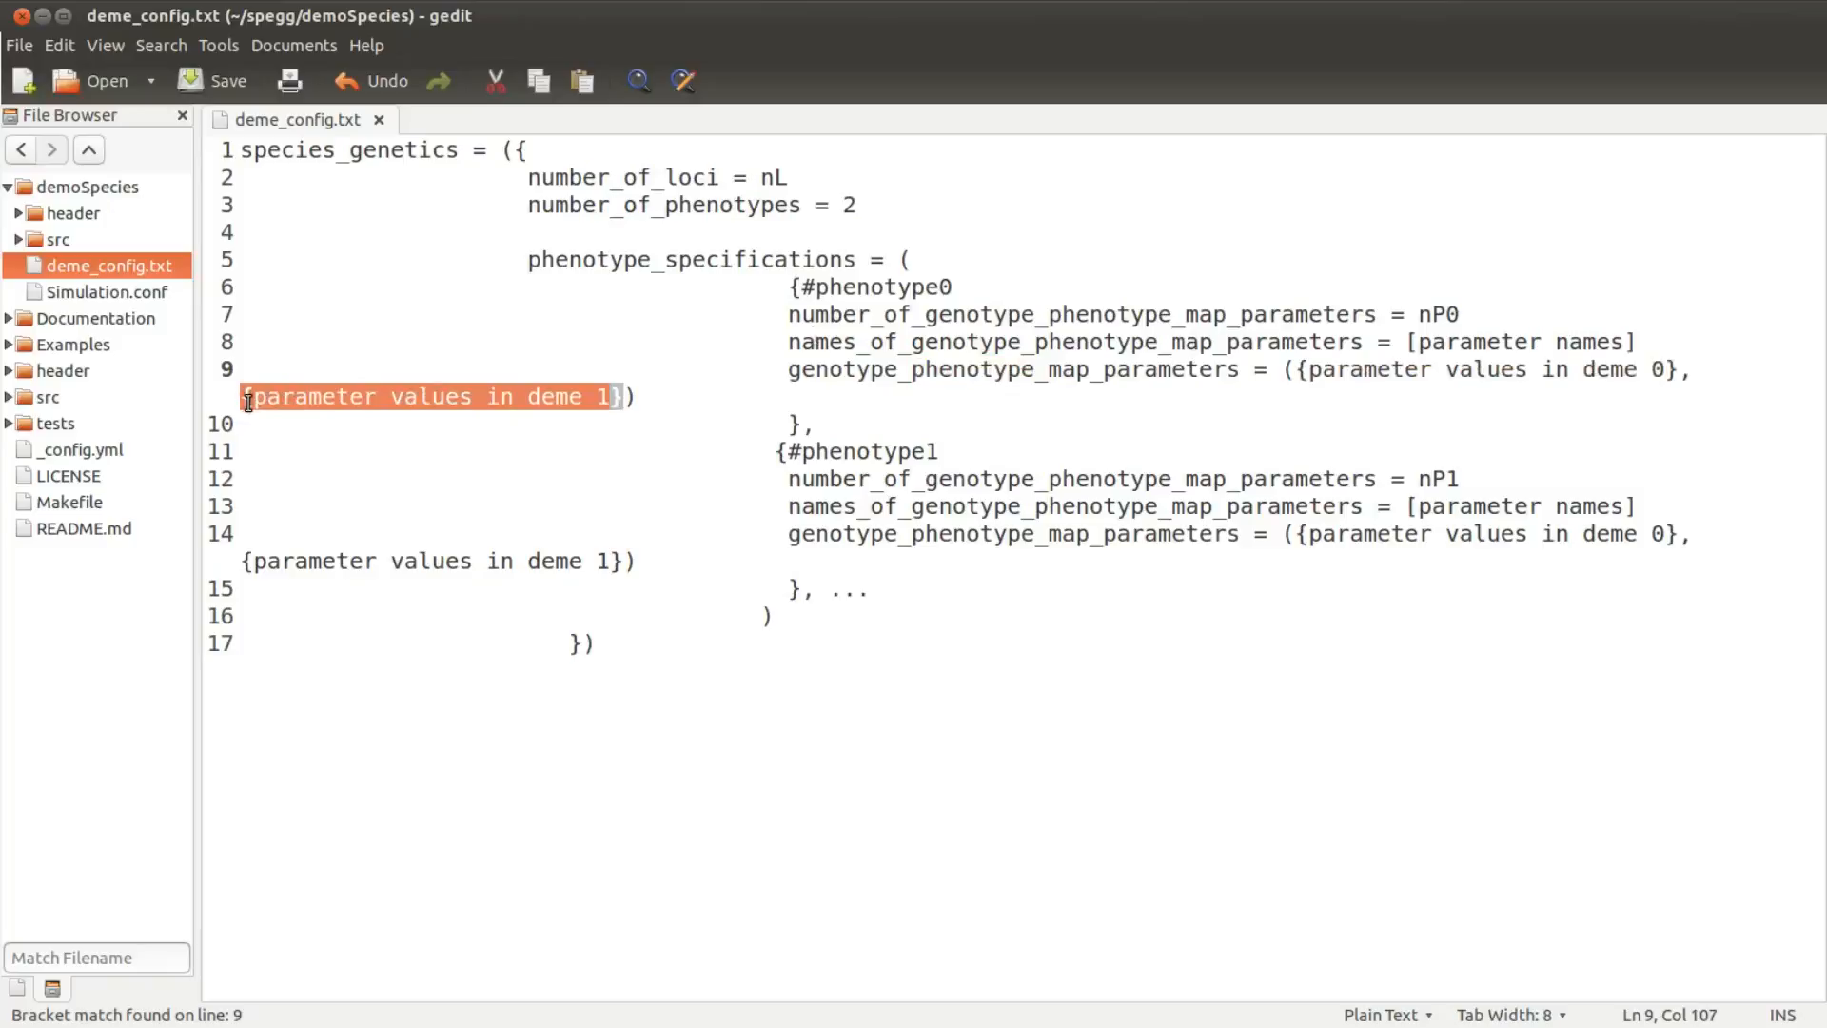
key("Right")
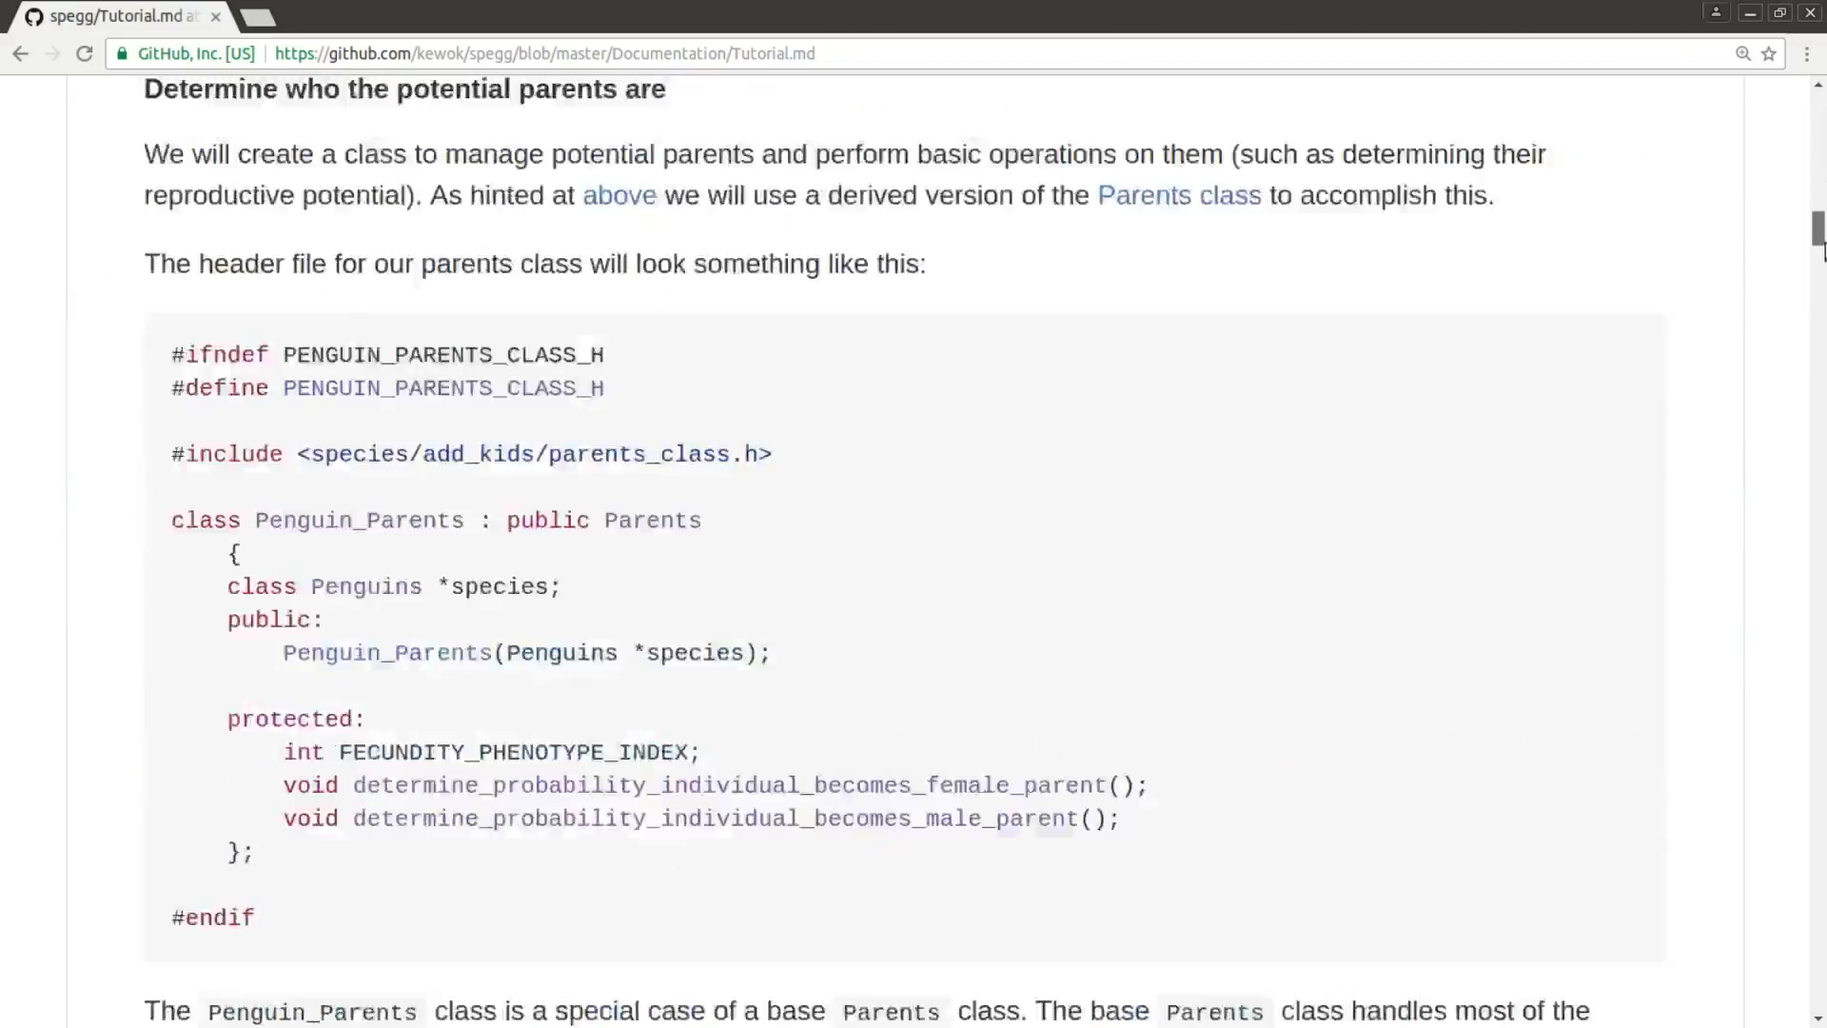
- Find the species_genetics example in the browser's Tutorial.md and examine its loci, phenotype and recombination rate lines
left_click_drag(1818, 247, 1820, 866)
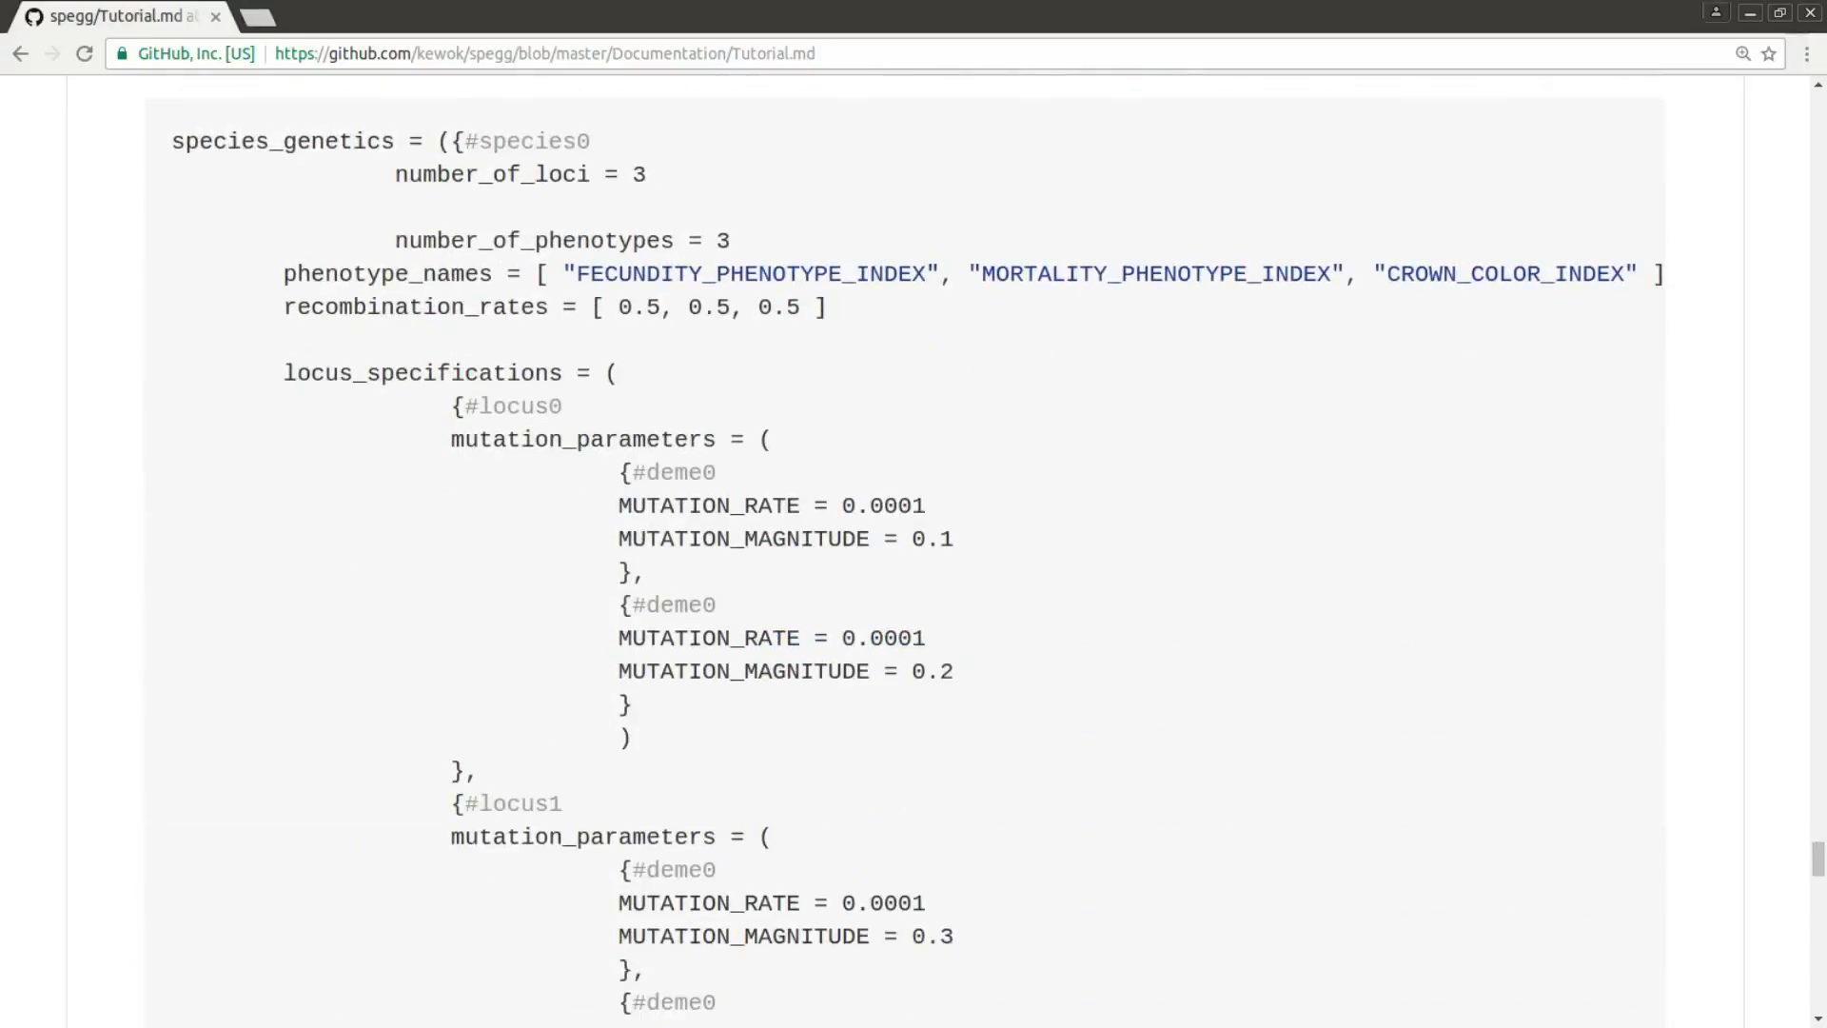
triple_click(624, 177)
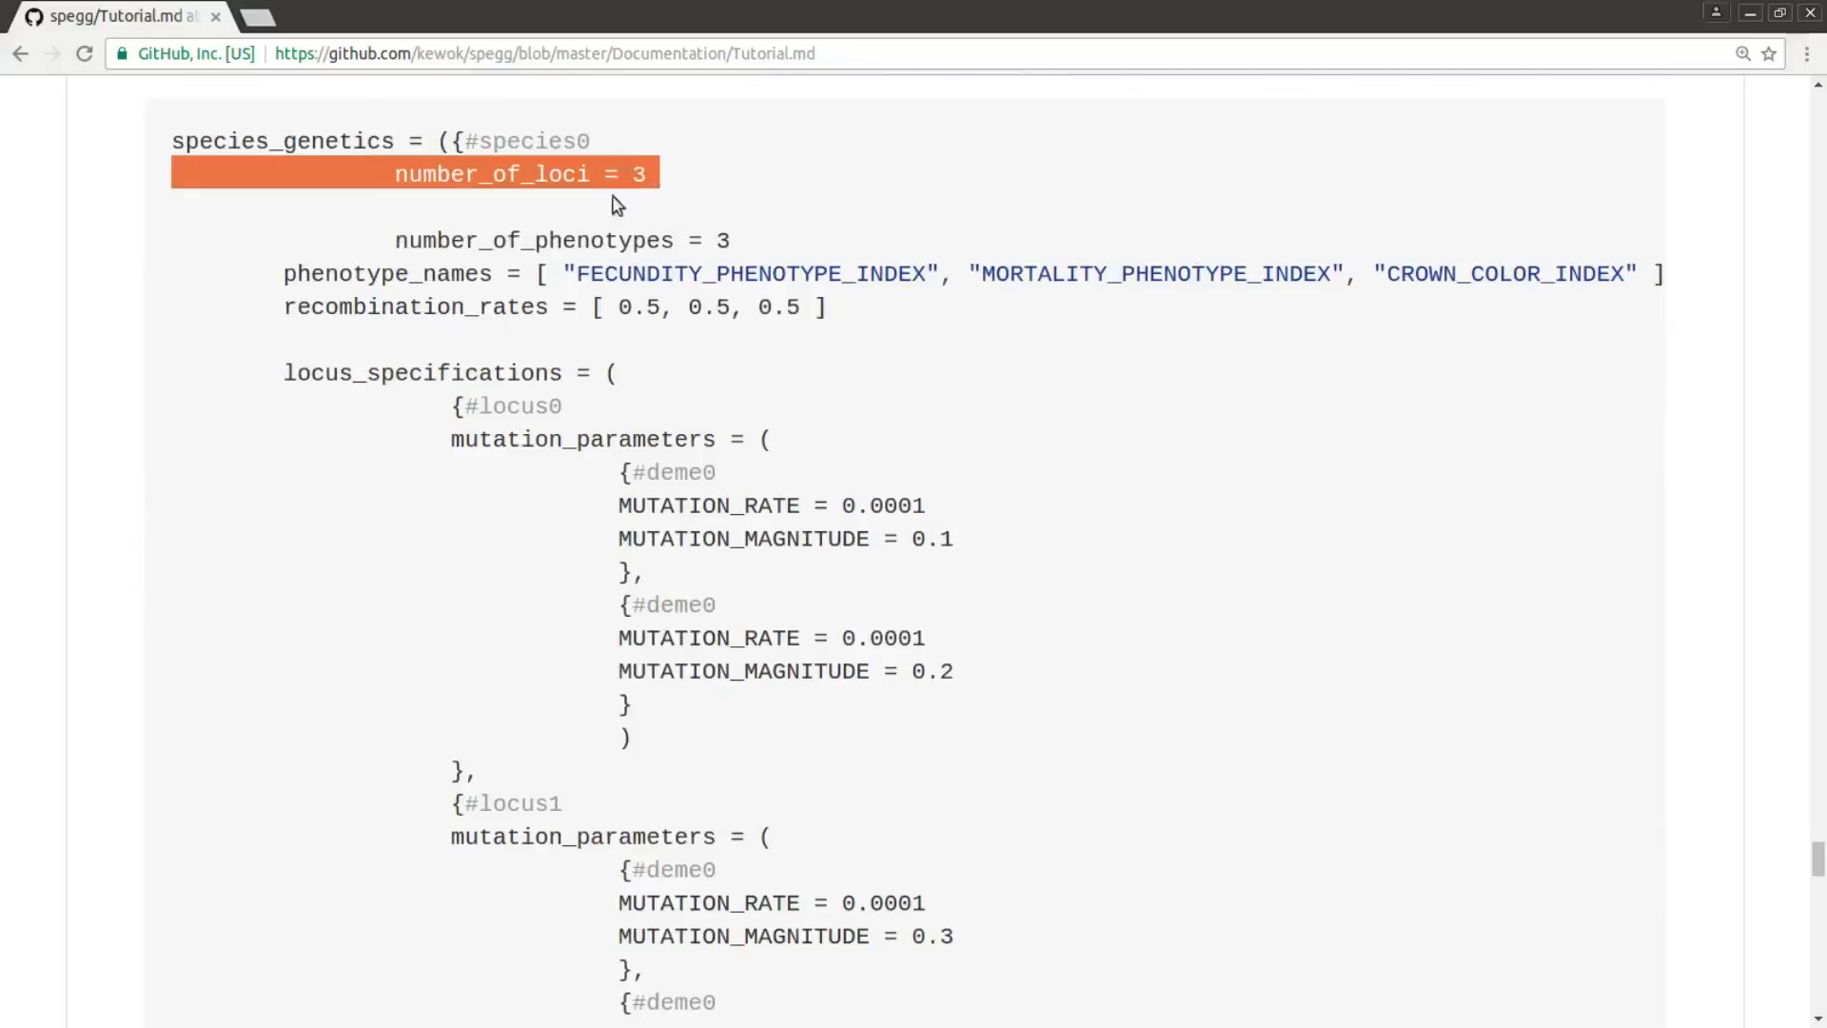
triple_click(623, 243)
triple_click(403, 309)
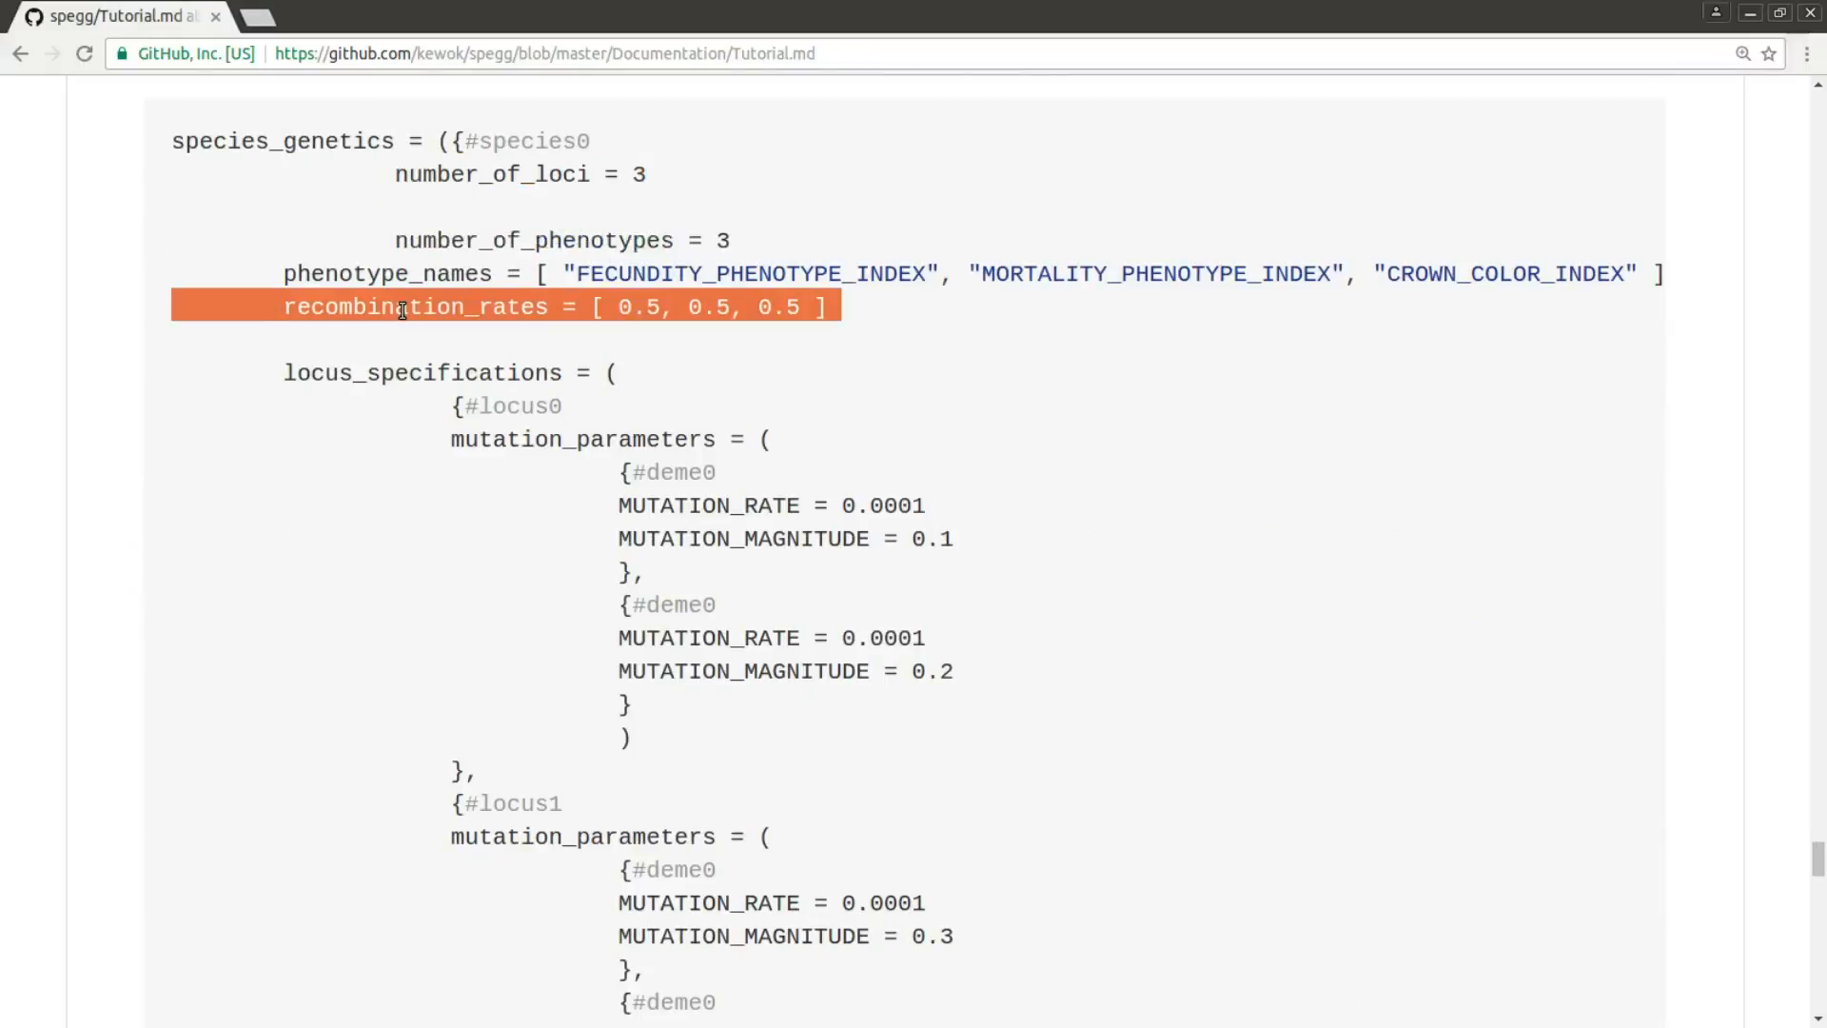
- Examine the MUTATION_RATE and MUTATION_MAGNITUDE entries of both demes under locus0 in the example
triple_click(824, 506)
double_click(779, 637)
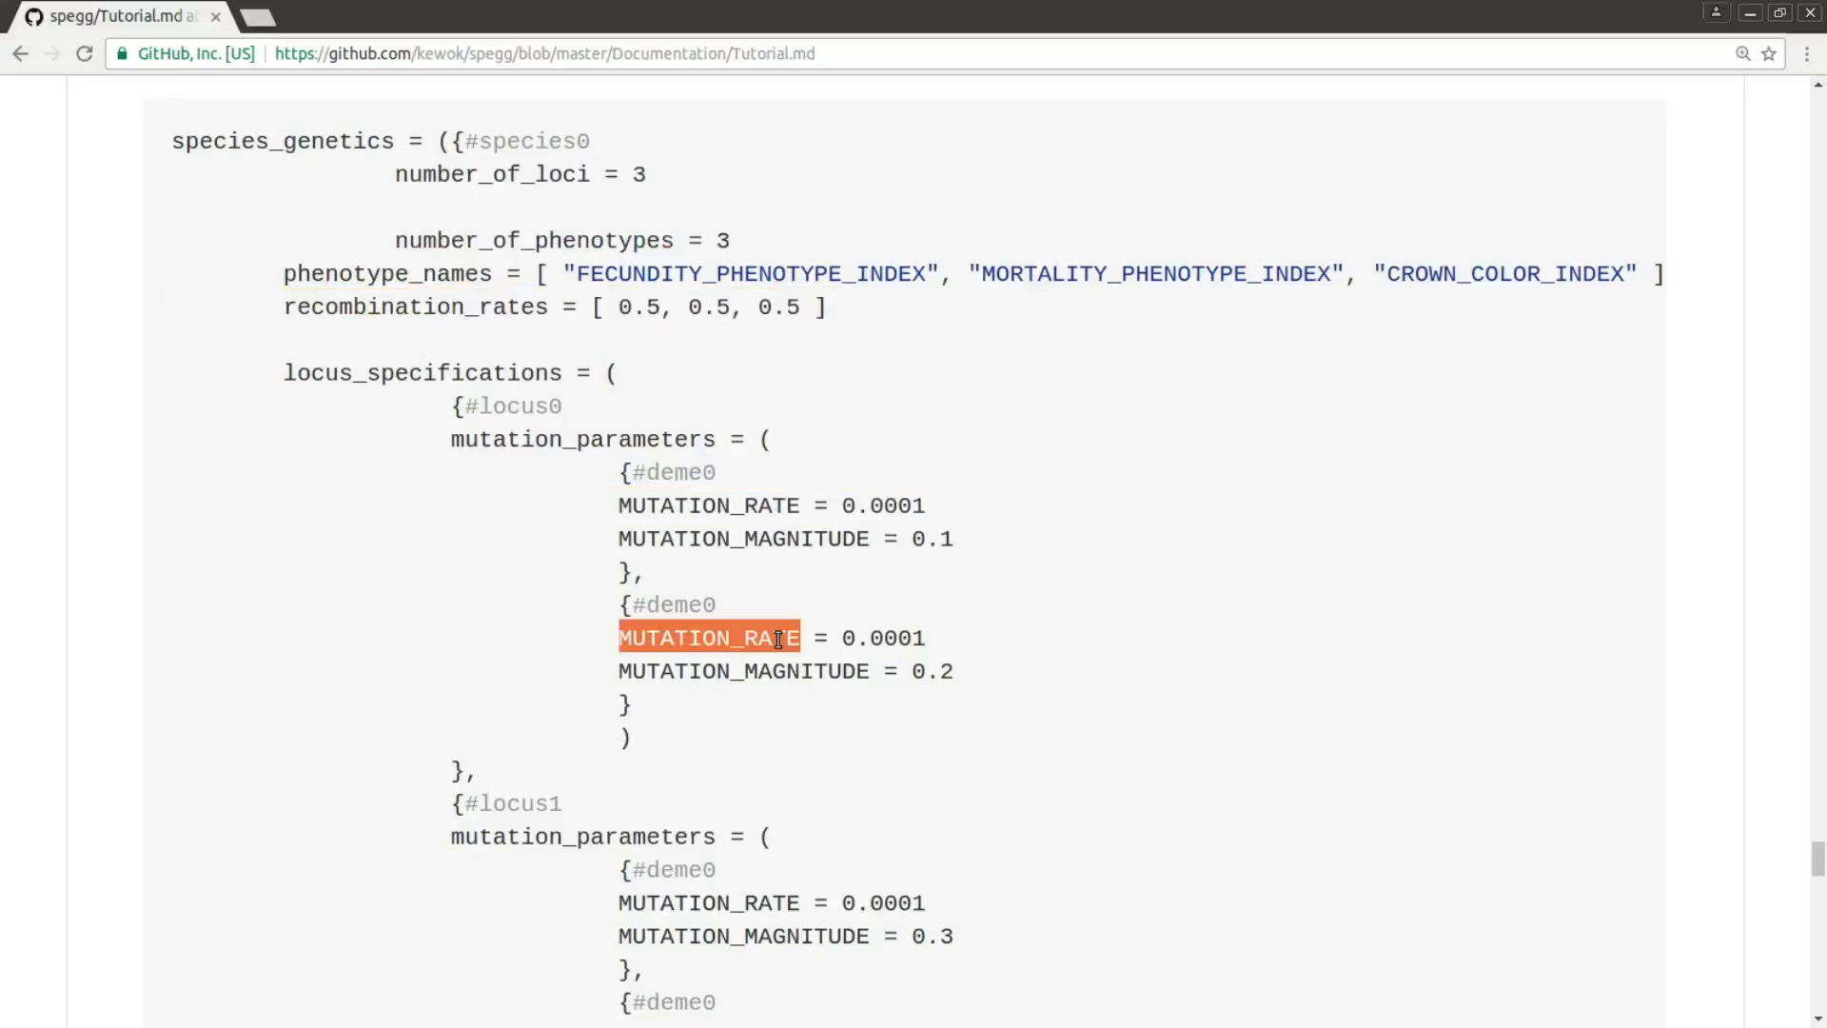
left_click(778, 640)
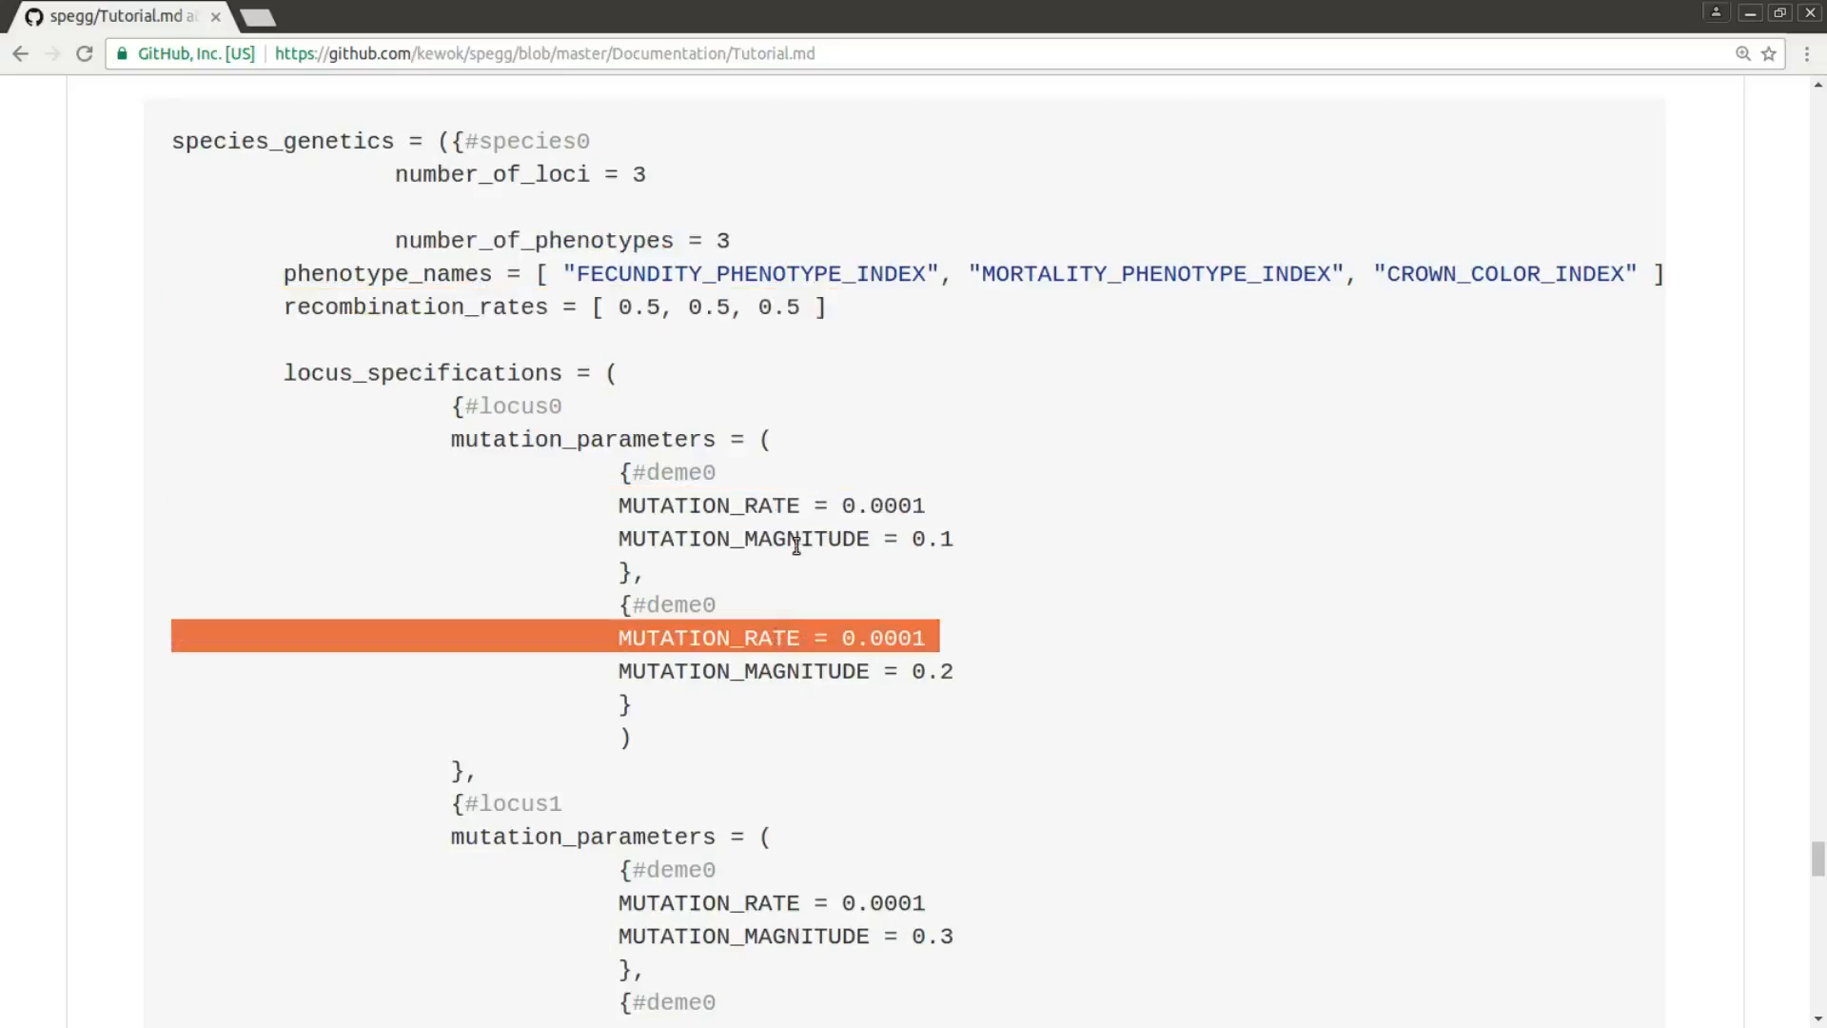
double_click(781, 539)
left_click(780, 539)
left_click(775, 672)
double_click(776, 672)
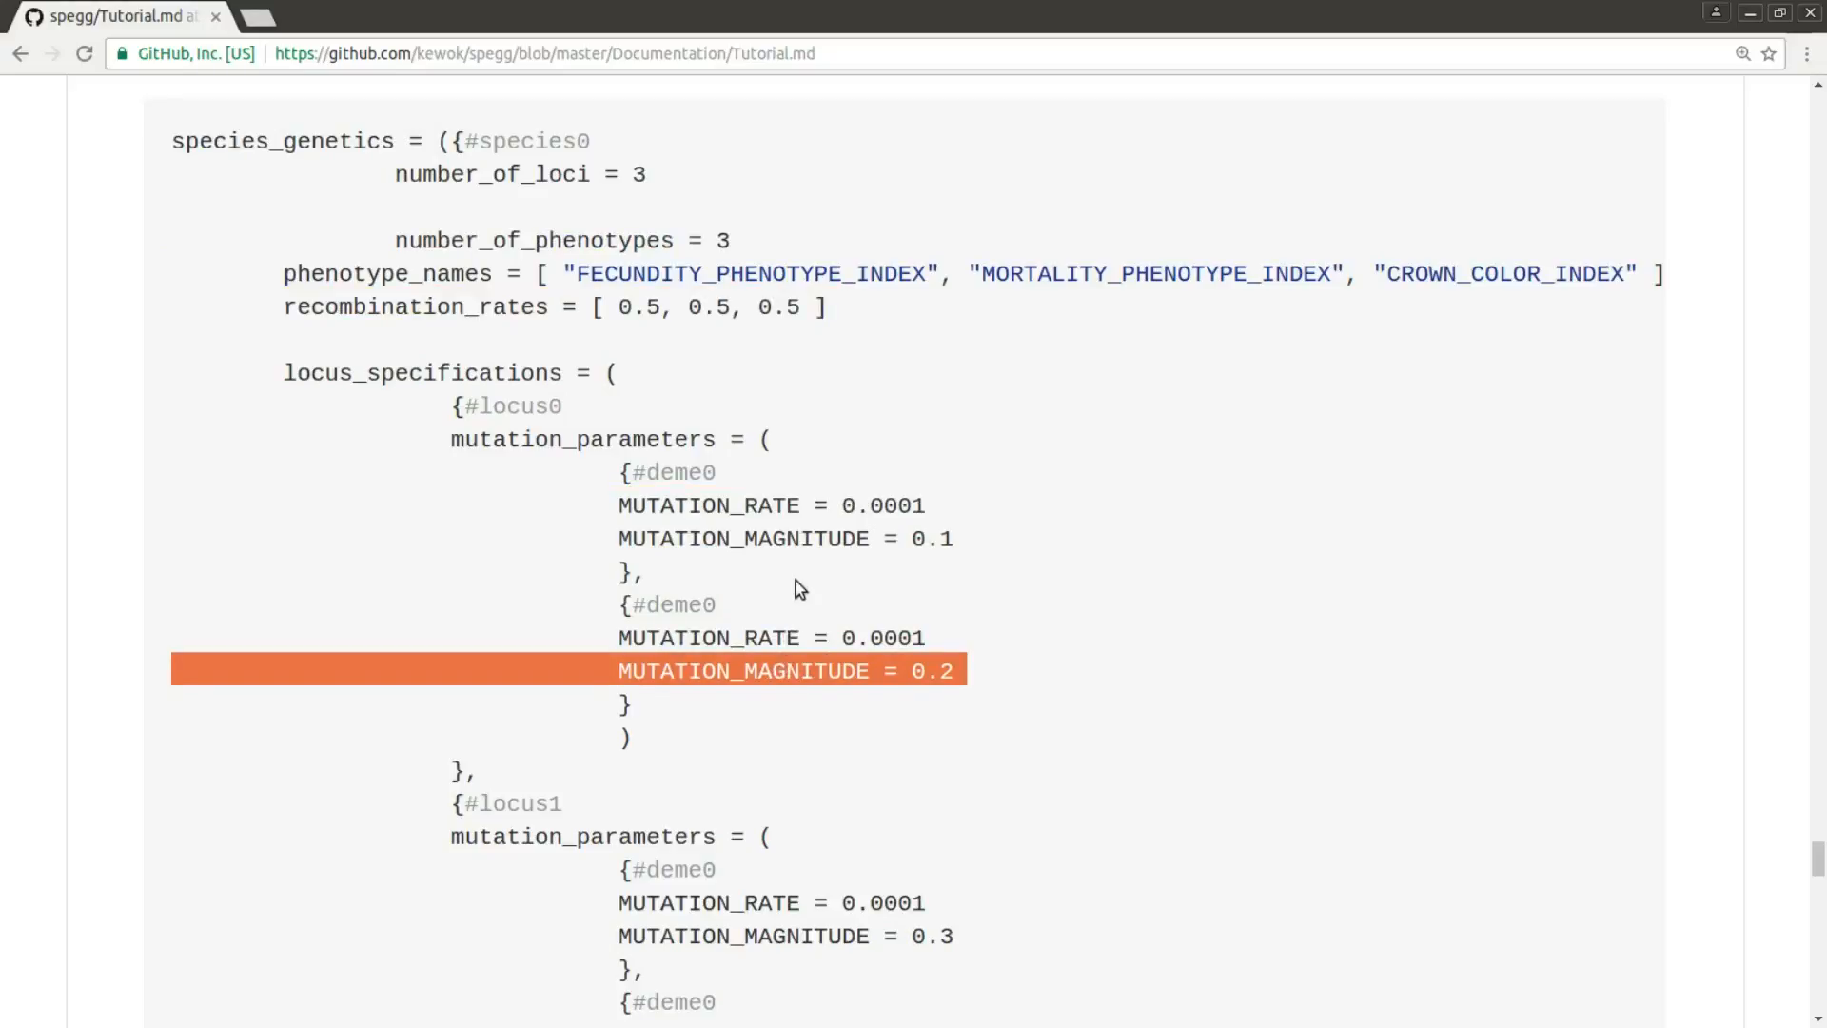
- Examine the example's phenotype_specifications section, including the whole phenotype1 group
scroll(796, 591, "down", 8)
scroll(798, 576, "down", 3)
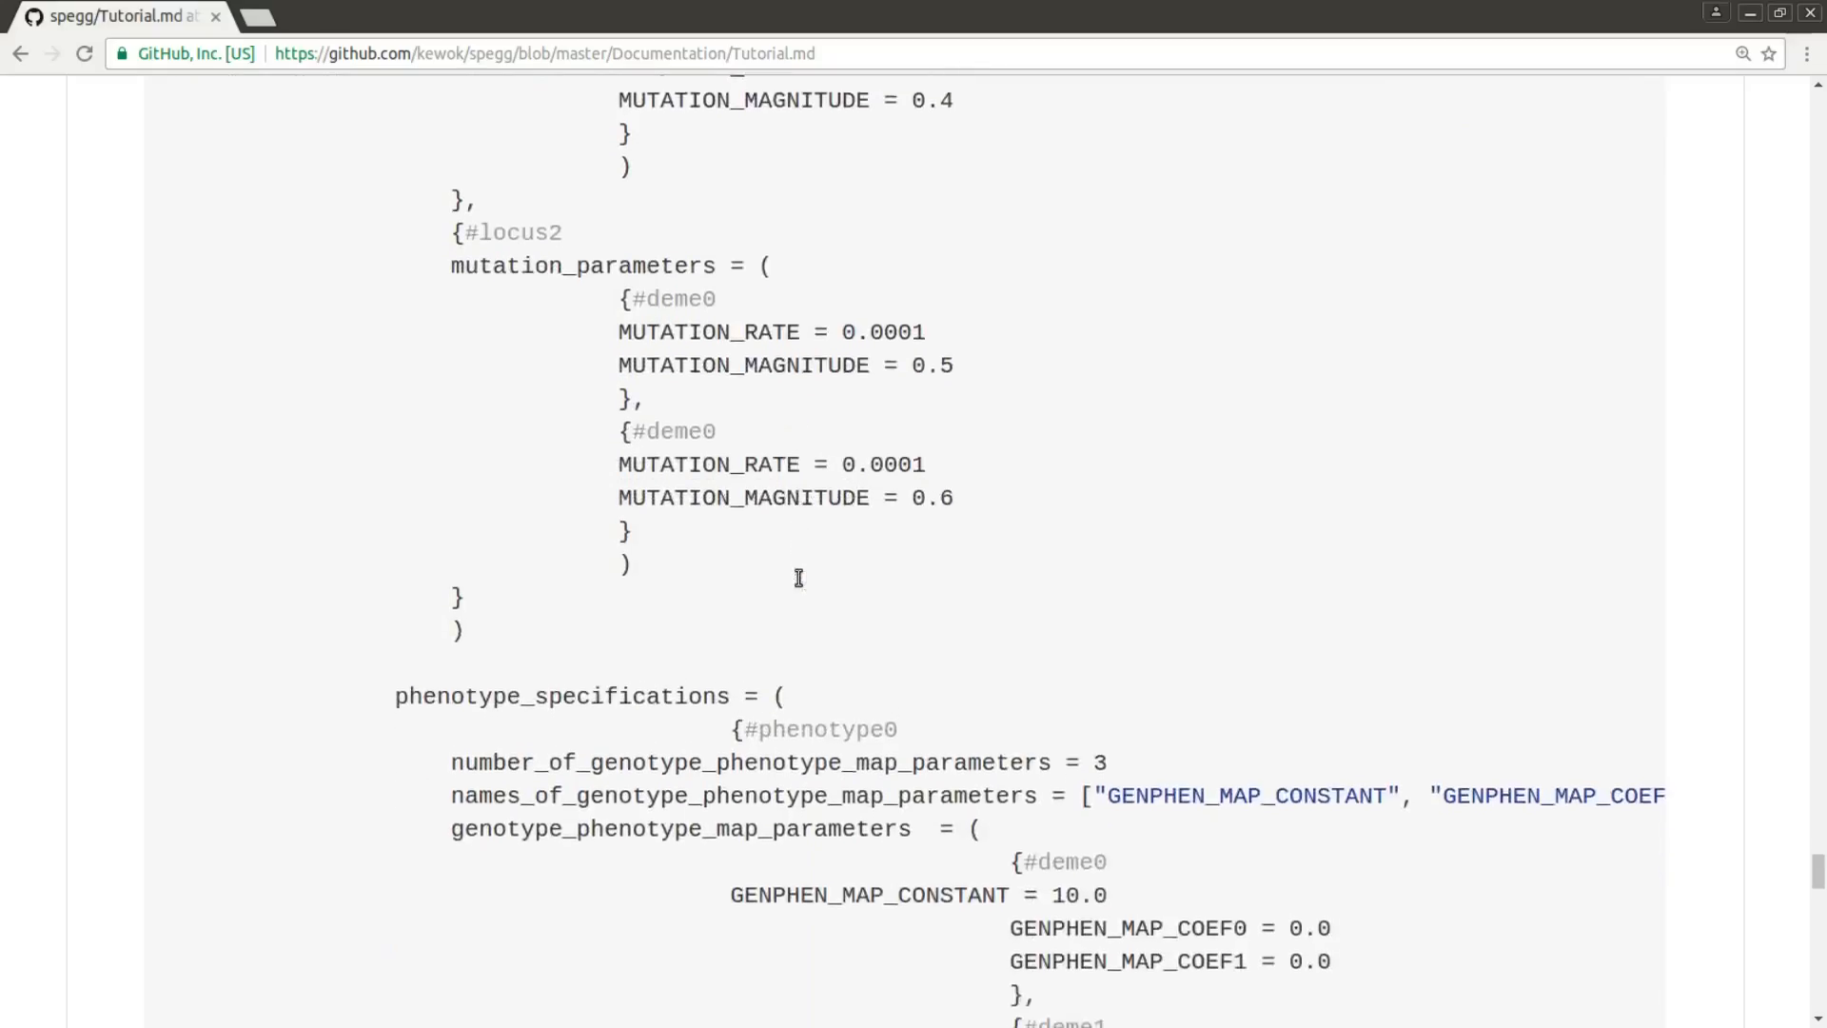
scroll(798, 580, "down", 3)
scroll(798, 581, "down", 1)
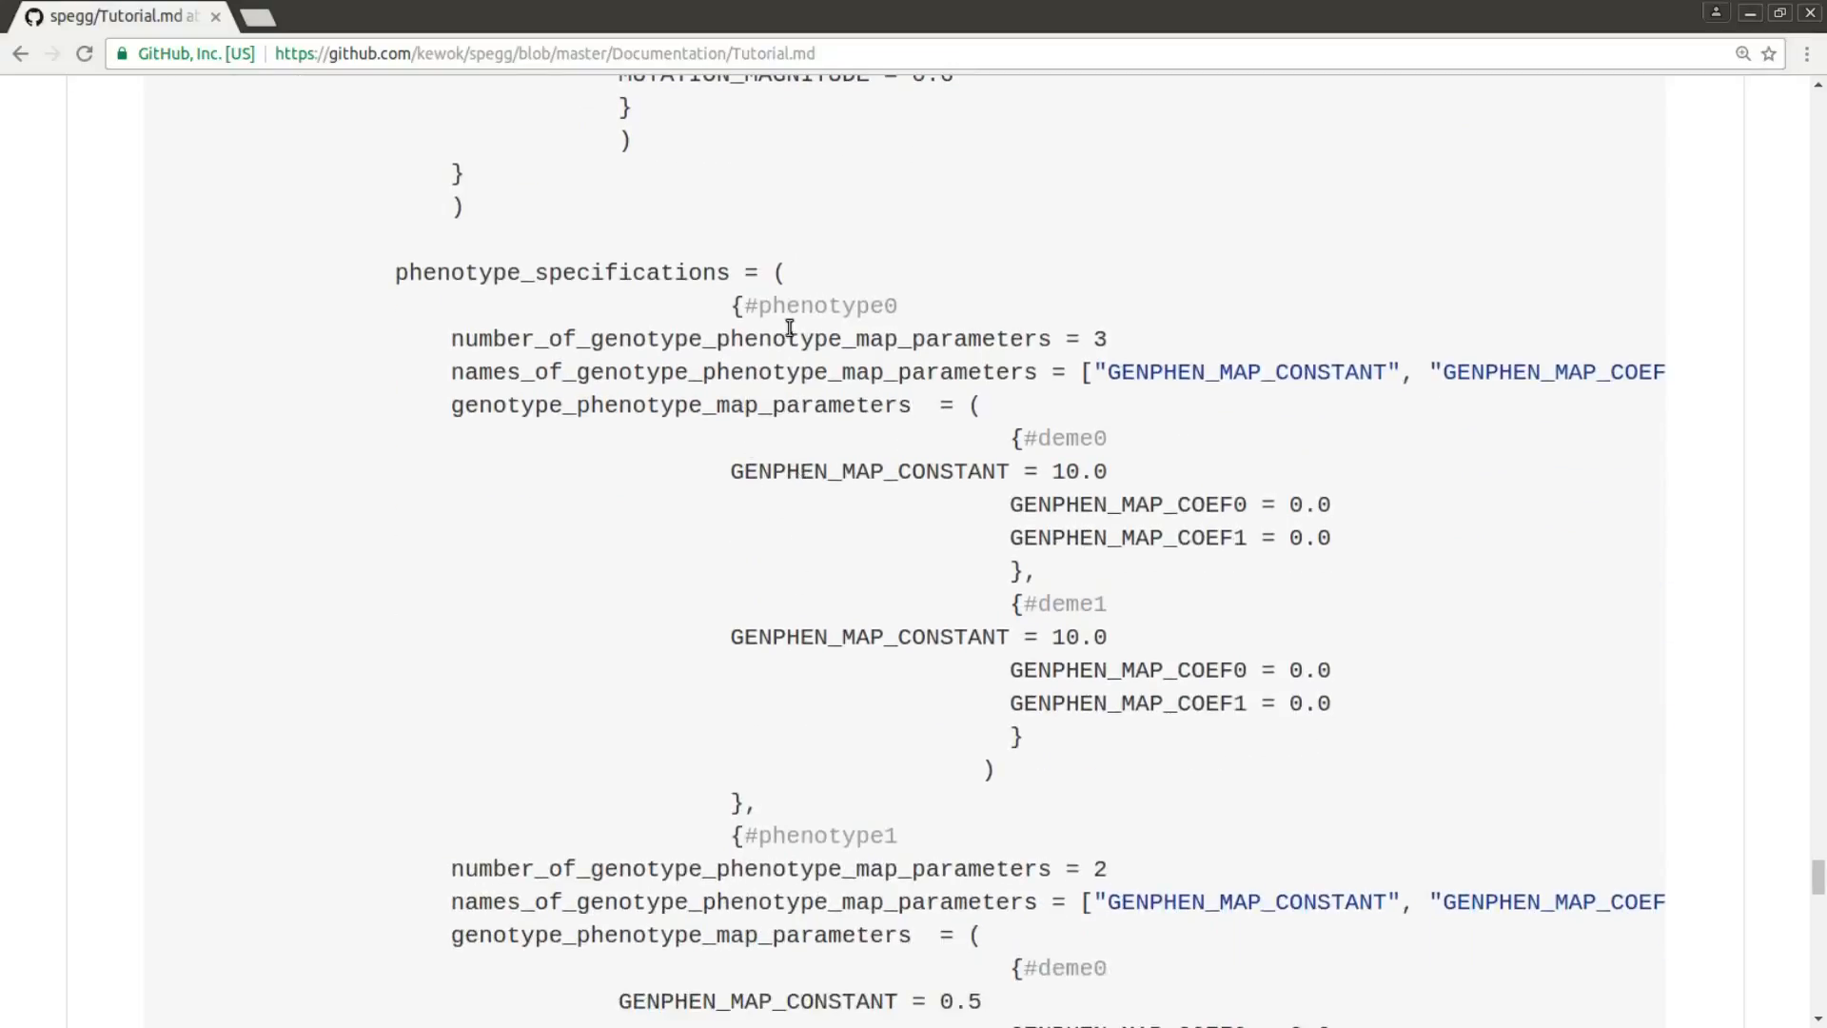
scroll(838, 798, "down", 3)
left_click_drag(781, 869, 710, 473)
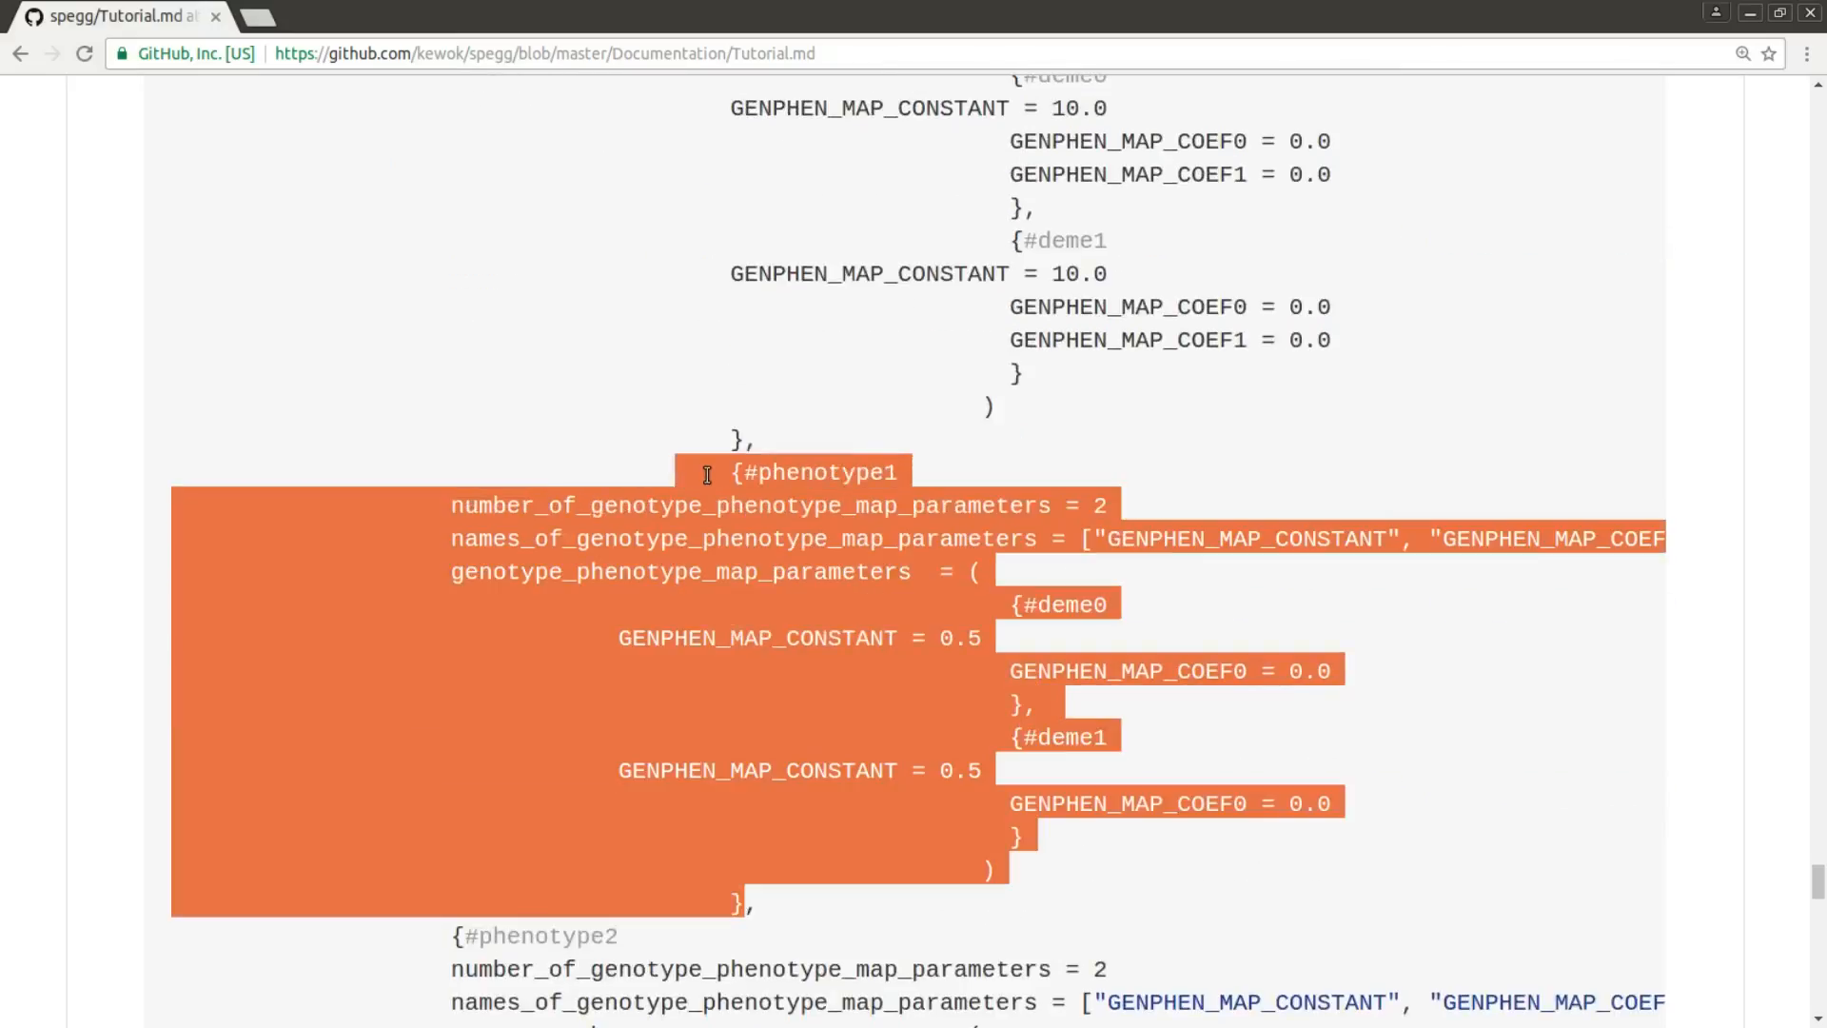
left_click(738, 440)
- Examine the lines giving the number, names and values of phenotype0's genotype-phenotype map parameters in the example
scroll(742, 445, "up", 3)
scroll(743, 446, "up", 2)
triple_click(1024, 520)
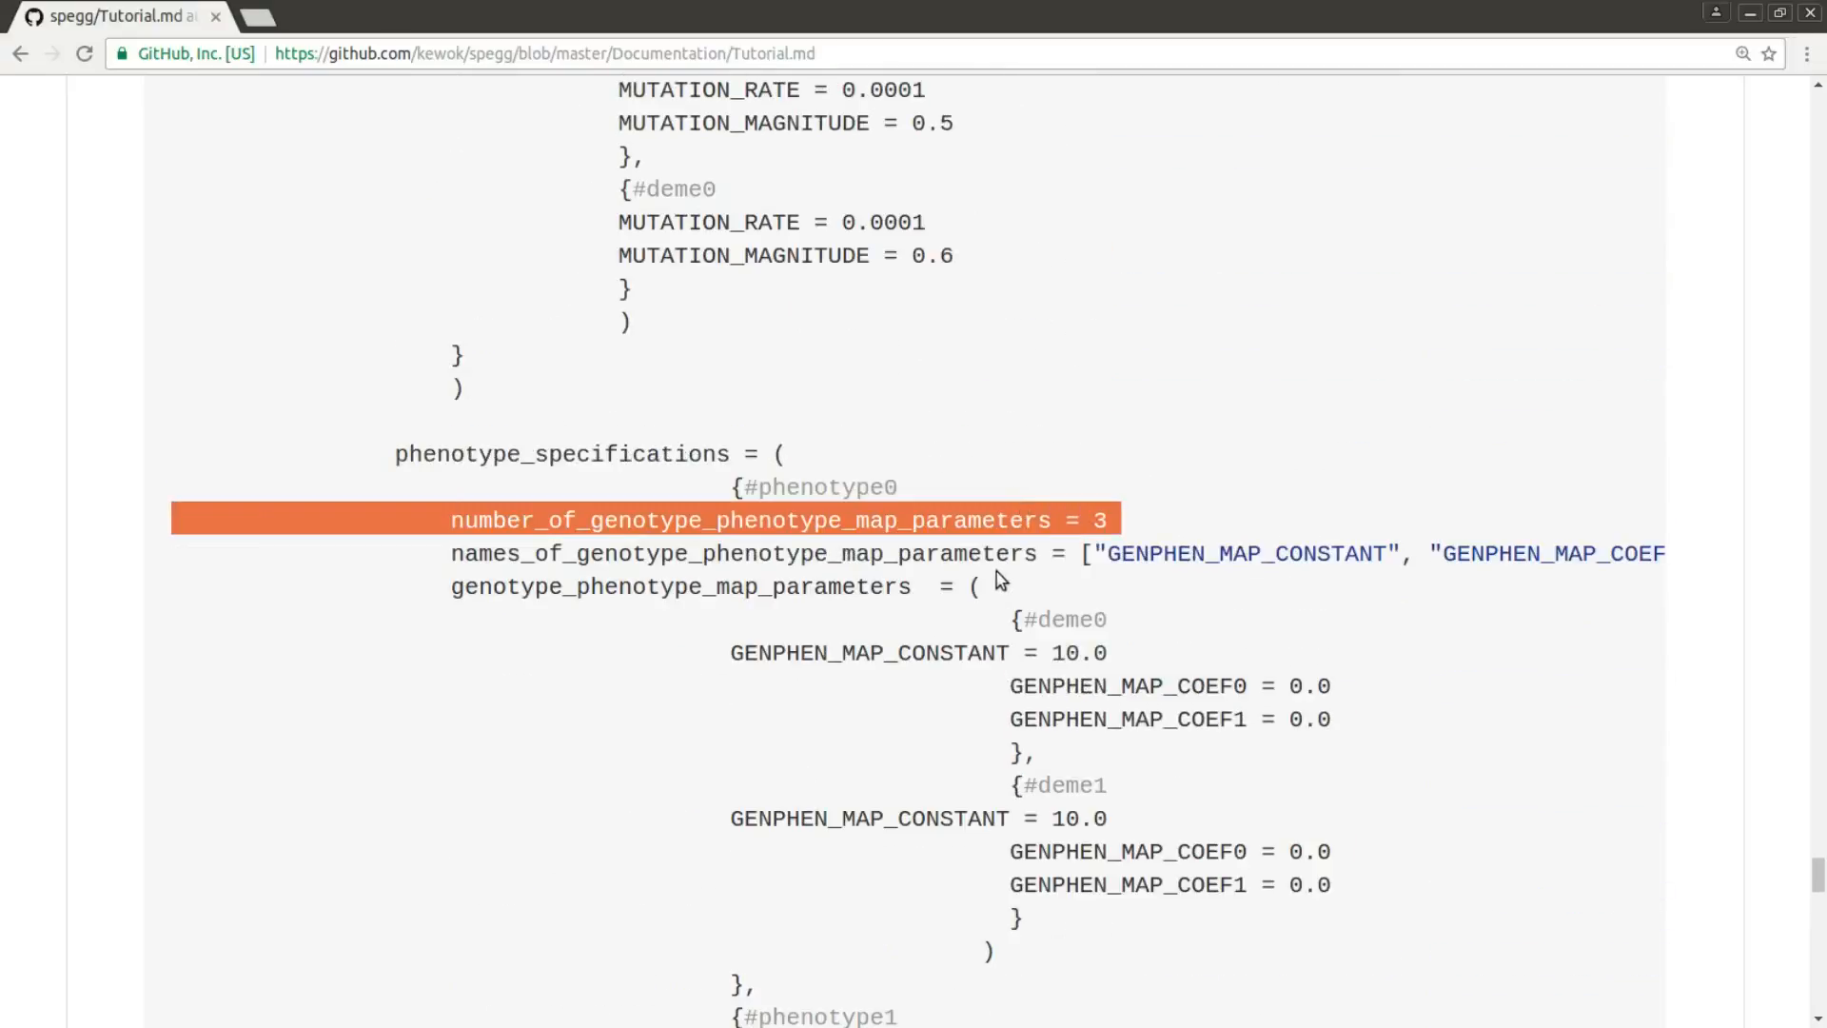
left_click_drag(974, 562, 837, 559)
left_click_drag(575, 583, 457, 584)
left_click(525, 571)
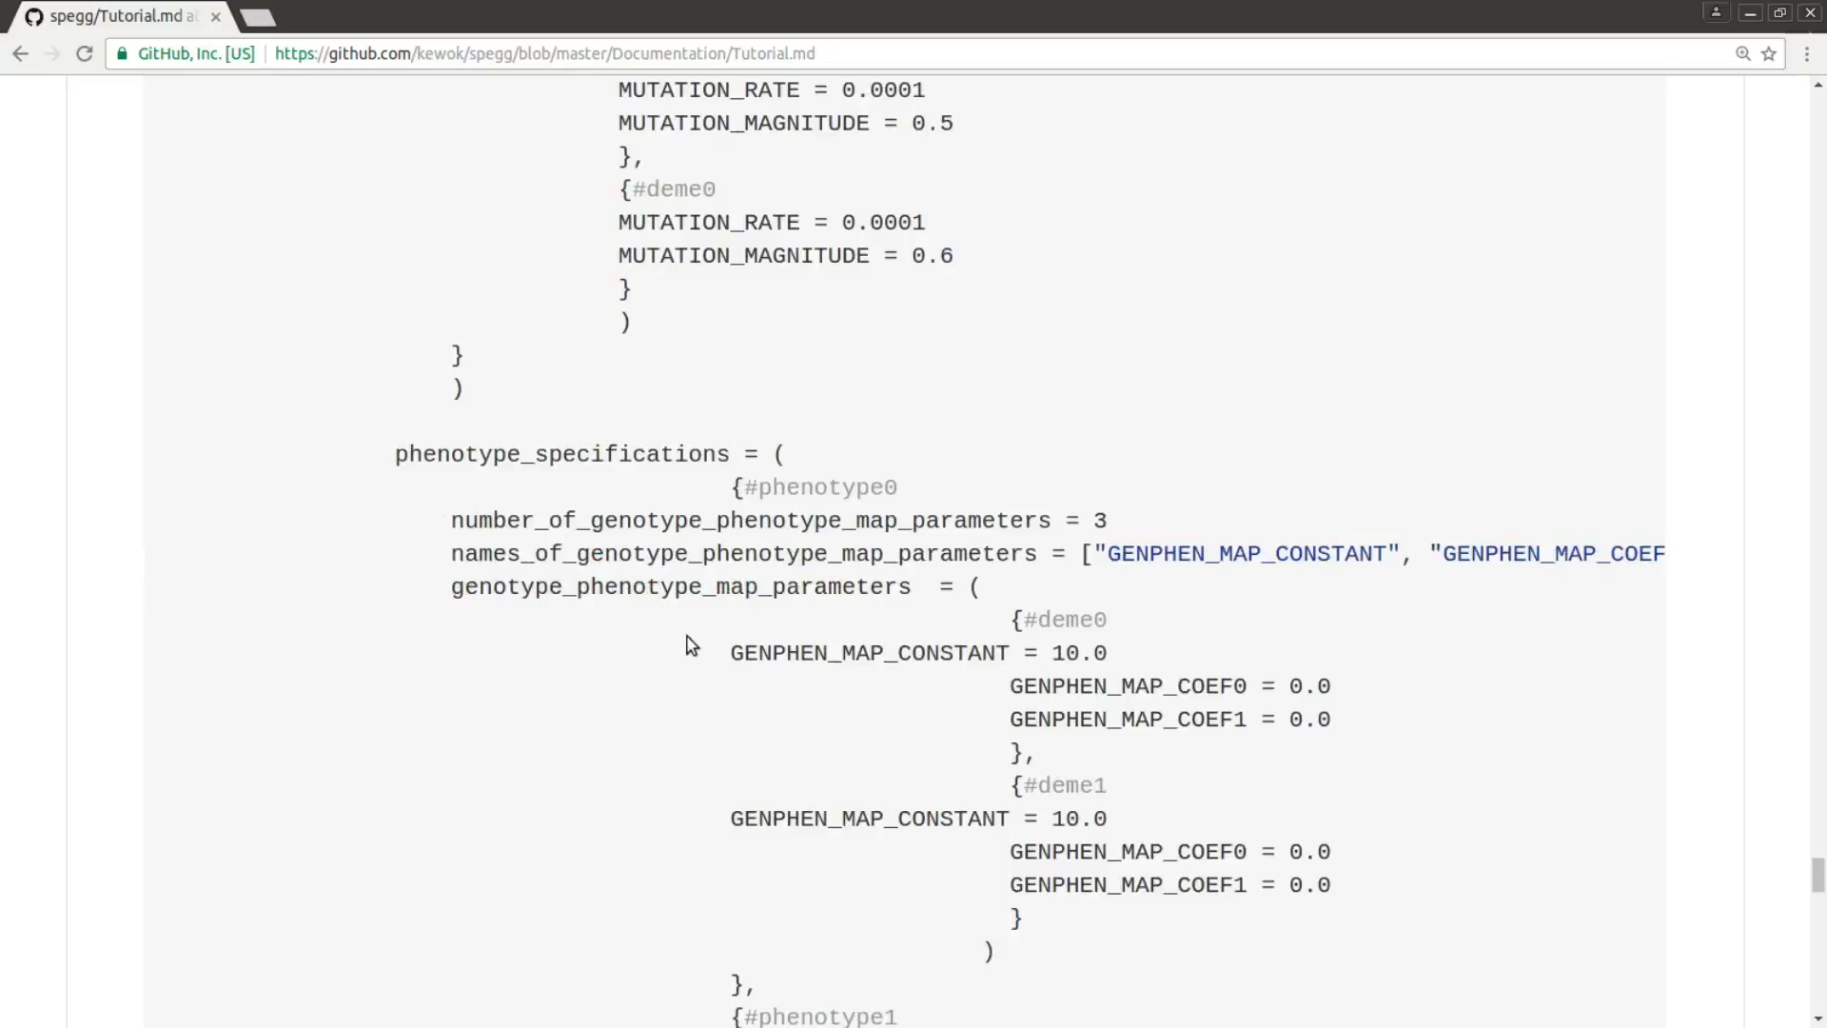
- Examine the per-deme genotype-phenotype map values for phenotype0 through phenotype2 in the tutorial's example
scroll(692, 646, "down", 6)
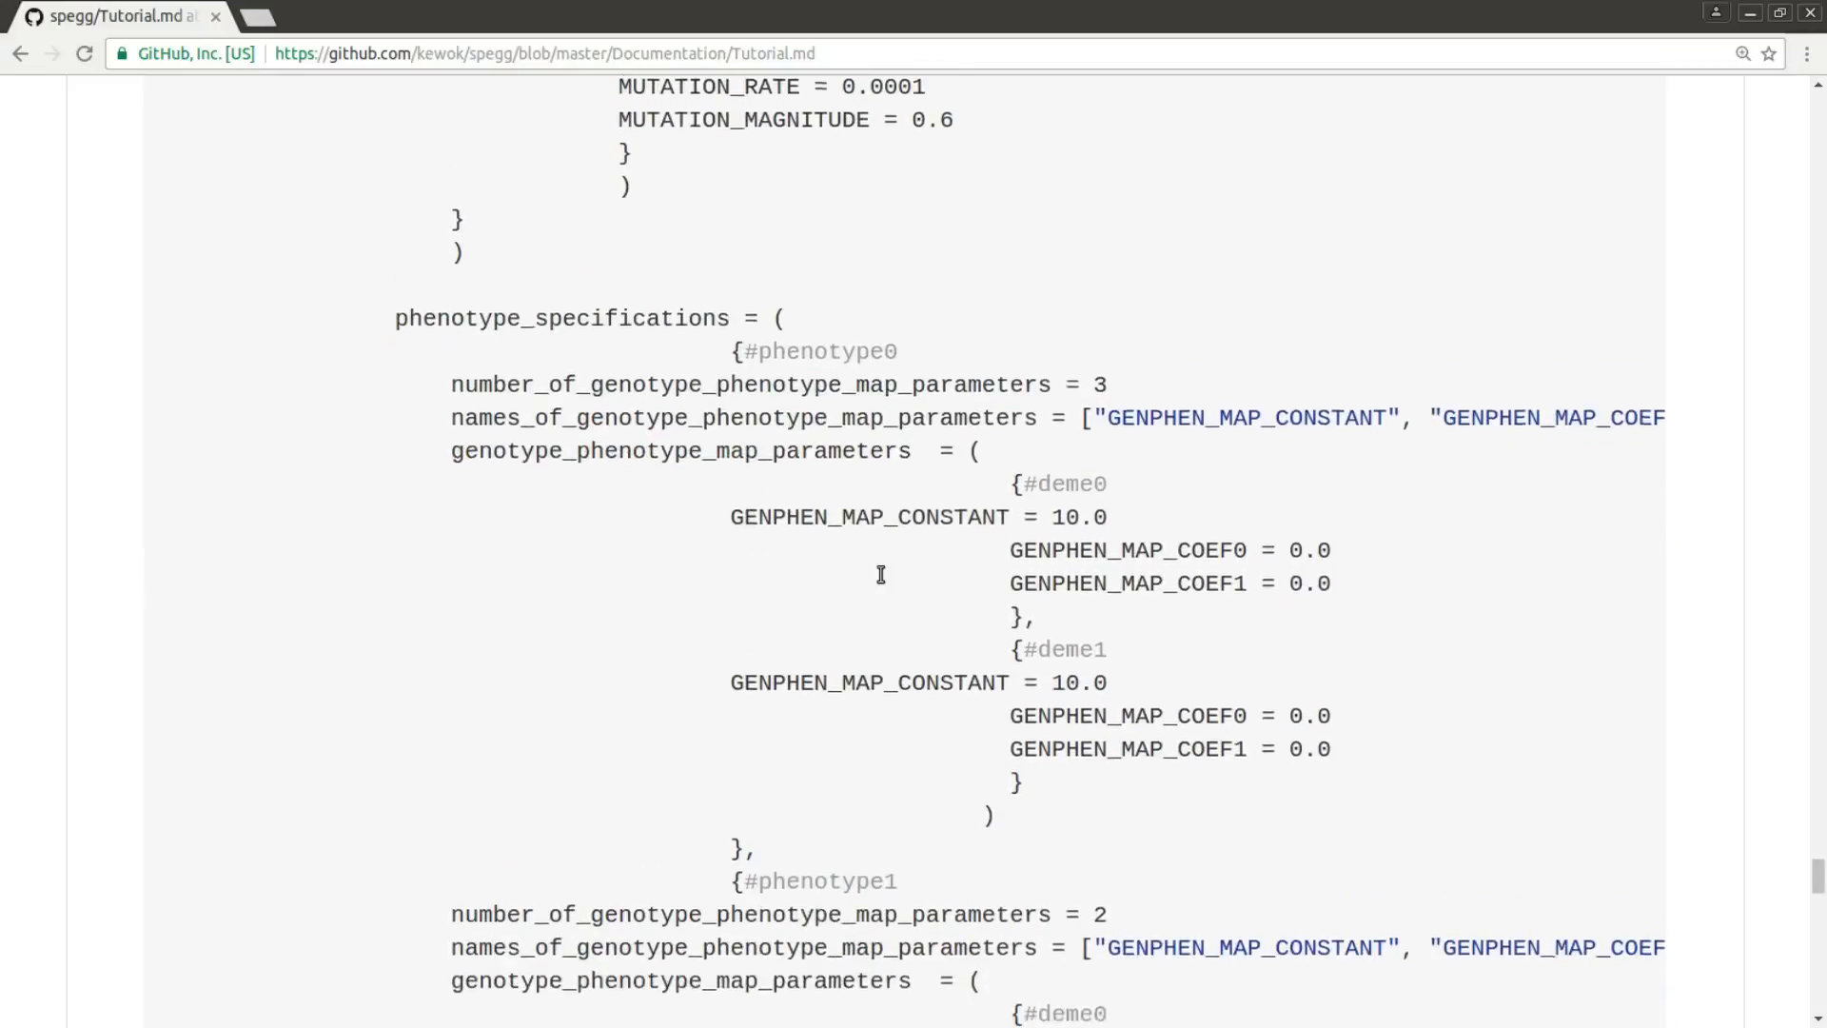
scroll(881, 572, "down", 6)
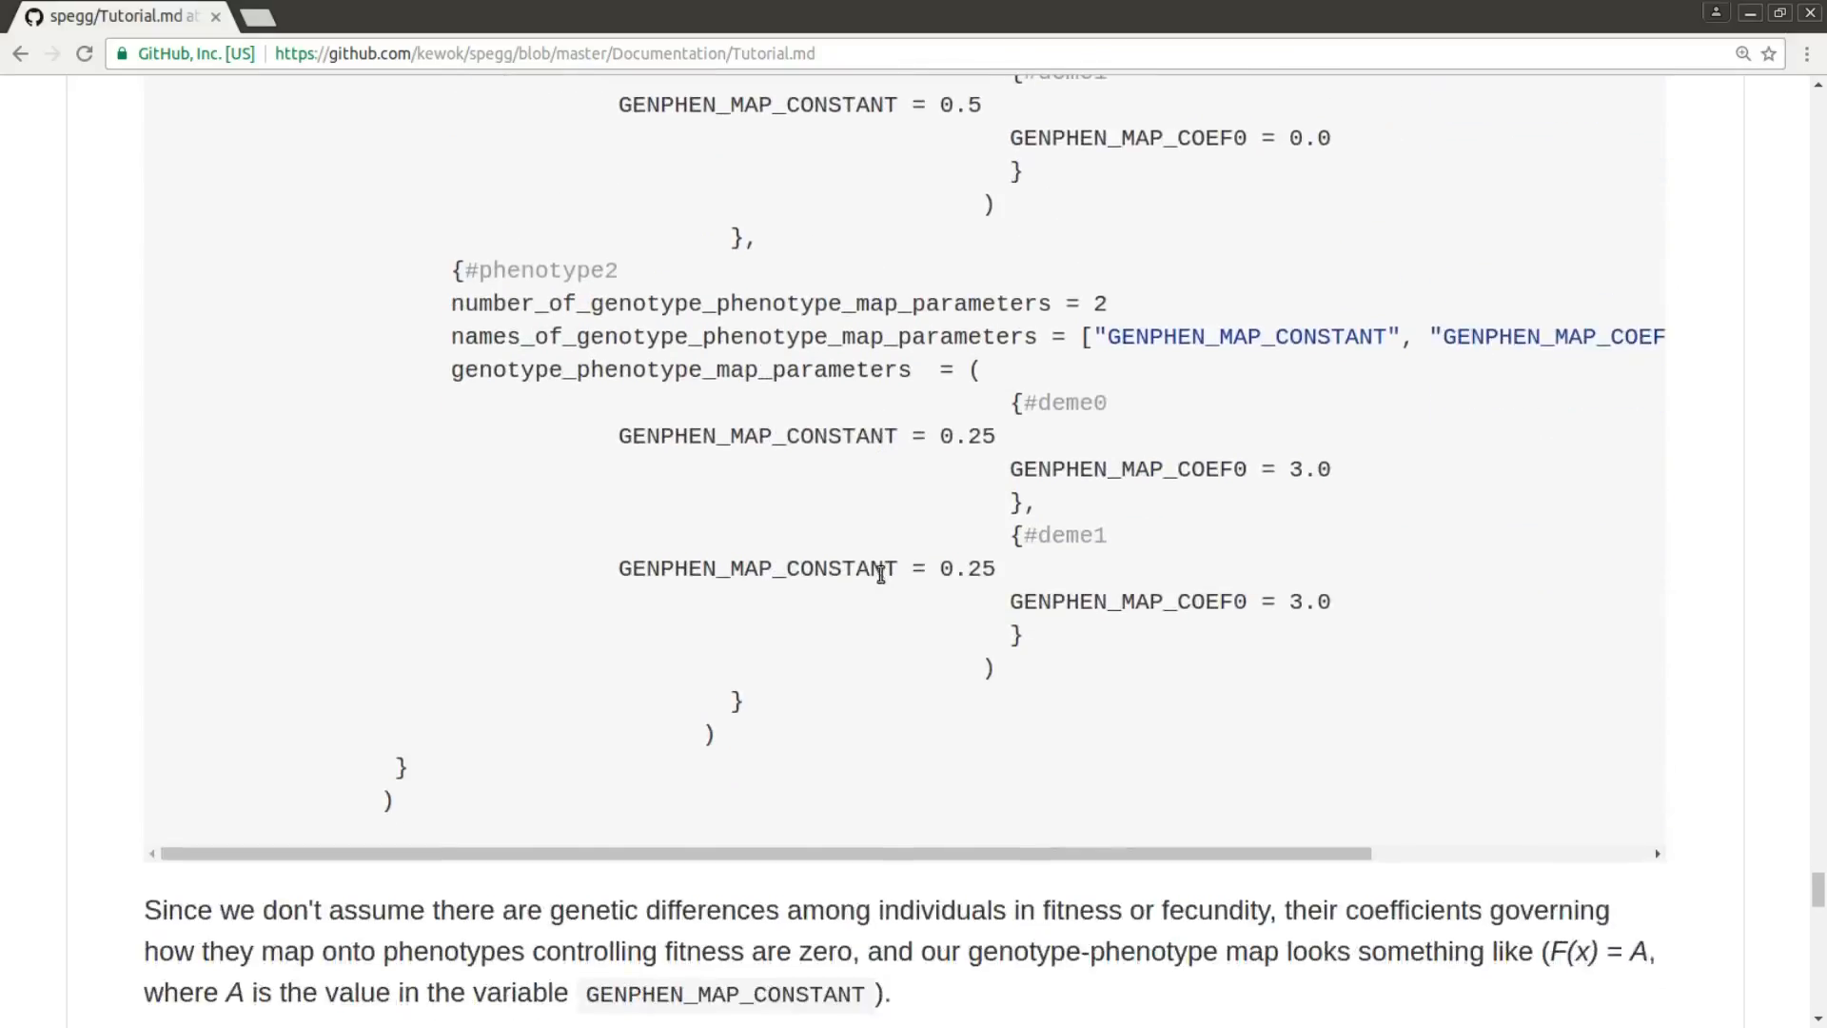
scroll(1126, 559, "up", 3)
scroll(1143, 529, "up", 5)
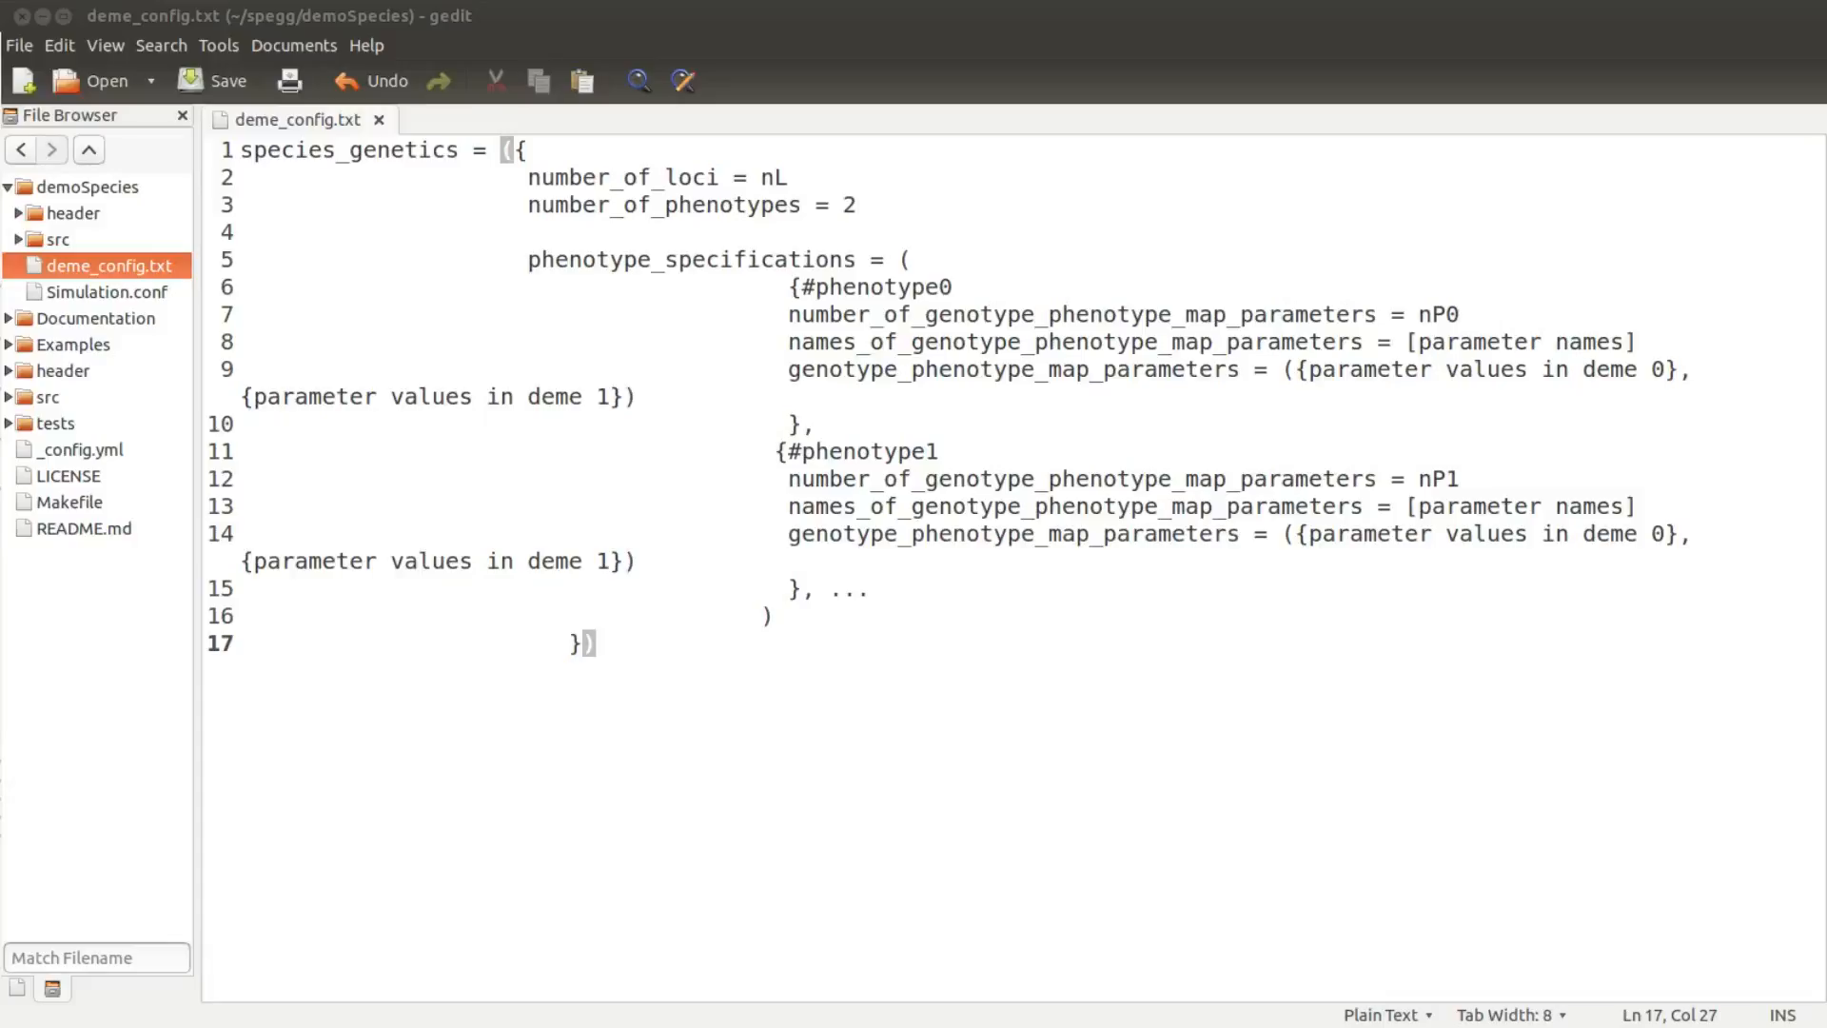
- In deme_config.txt, insert a commented separator line #------ and a blank line above species_genetics, and save the file
key("ctrl+Home")
type("------")
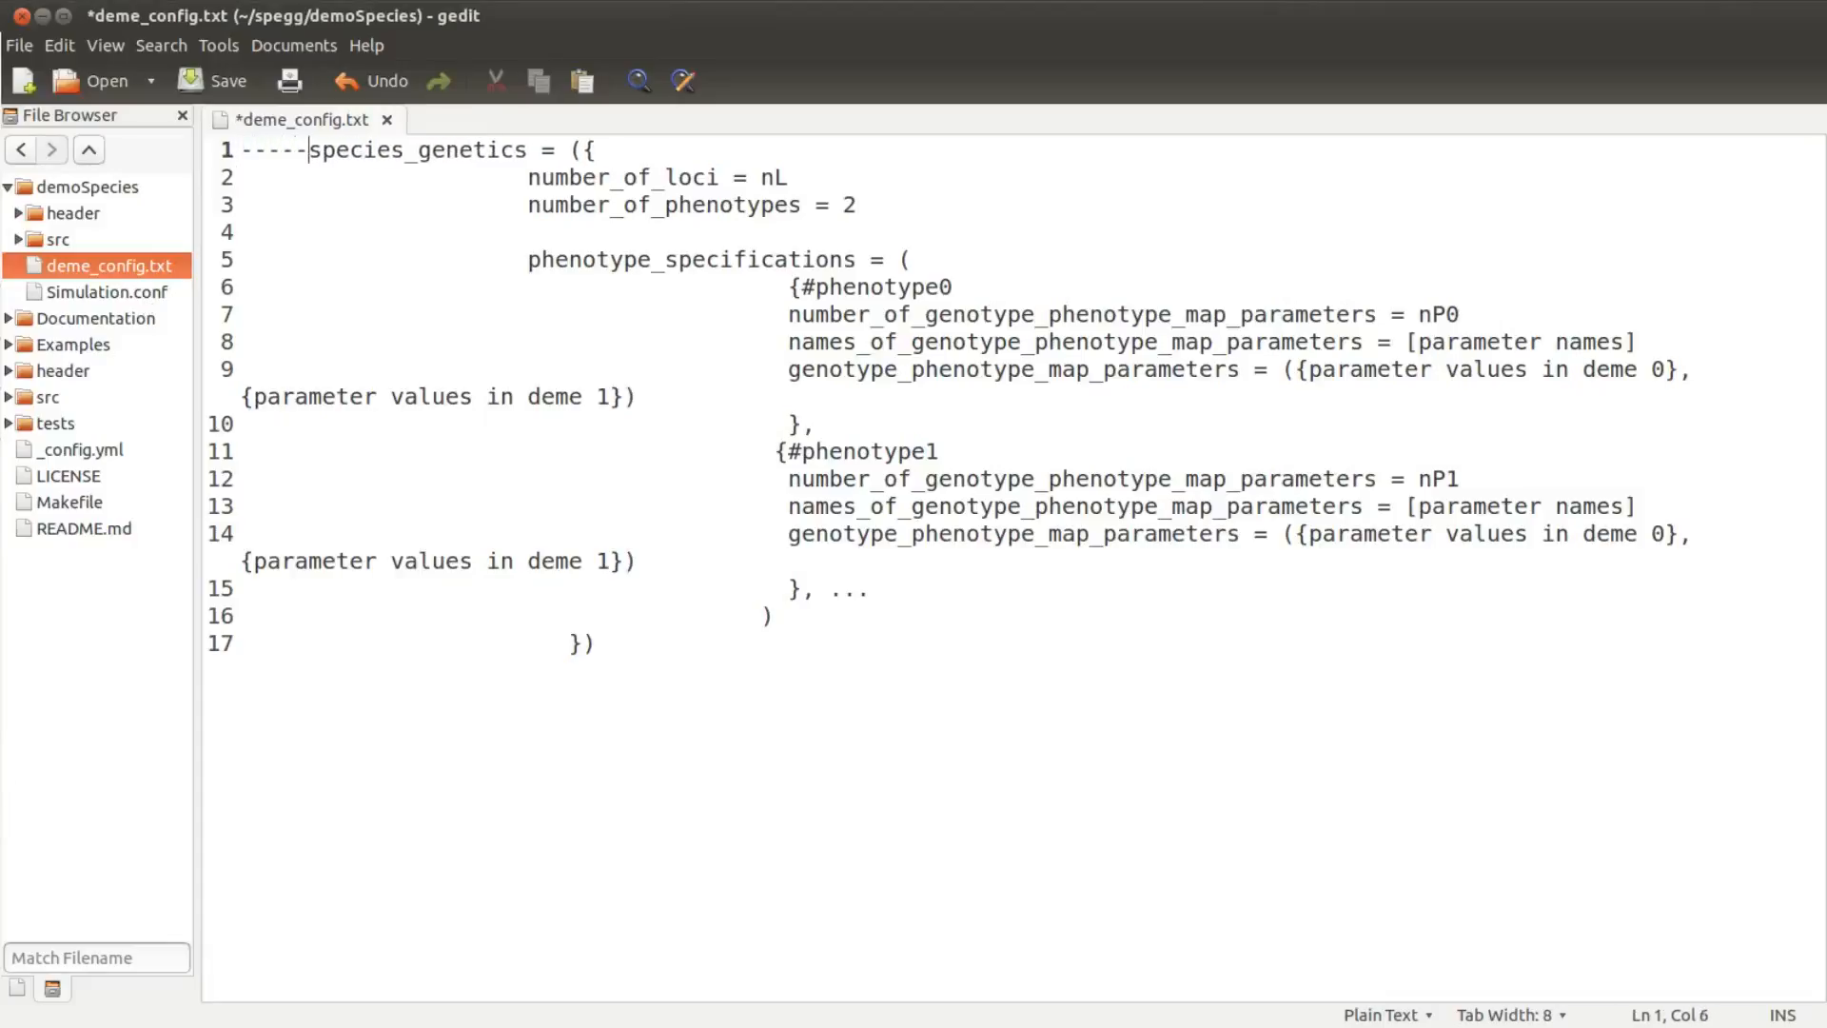
key("Return")
key("Return")
key("ctrl+s")
key("Up")
key("Up")
type("@")
key("BackSpace")
type("#")
key("ctrl+s")
- Add two blank lines above the #------ separator at the beginning of the file and save
key("Left")
key("Return")
key("Return")
key("Up")
key("Up")
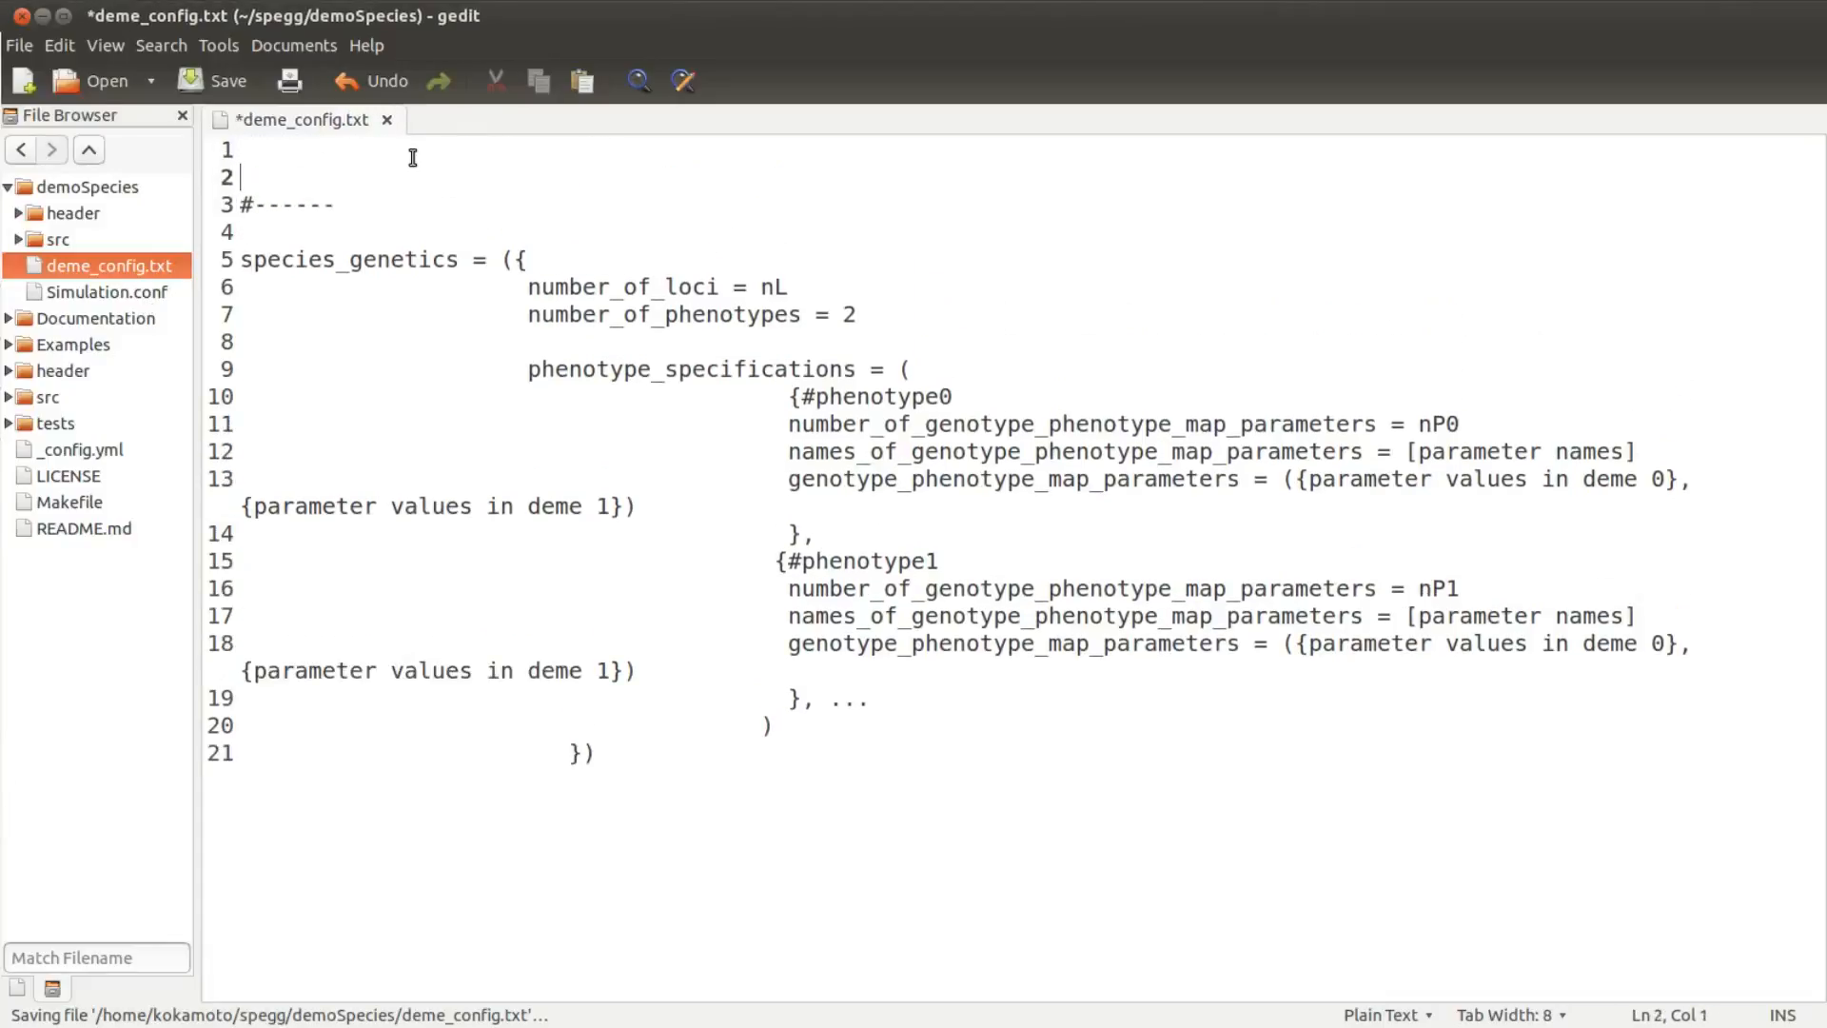
key("ctrl+s")
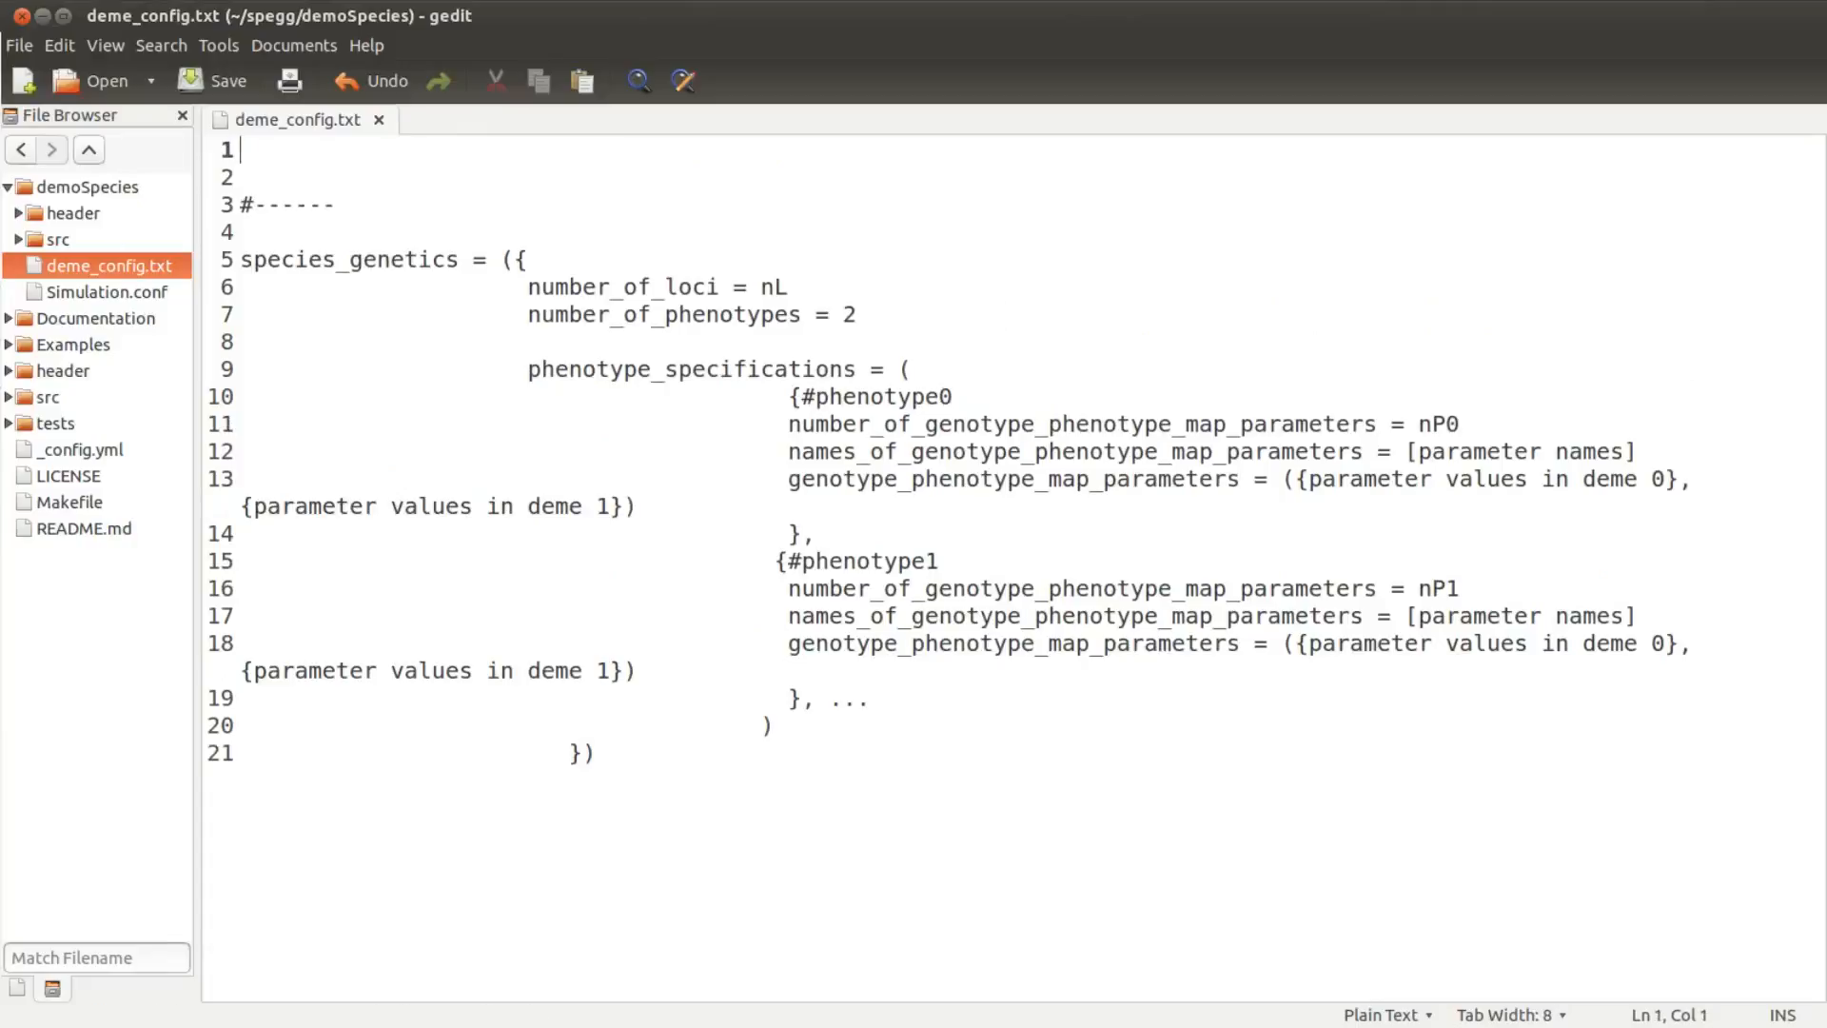
- On line 1, start a species_data list with the placeholder group {species data for species 0}
left_click(448, 166)
type("species_data")
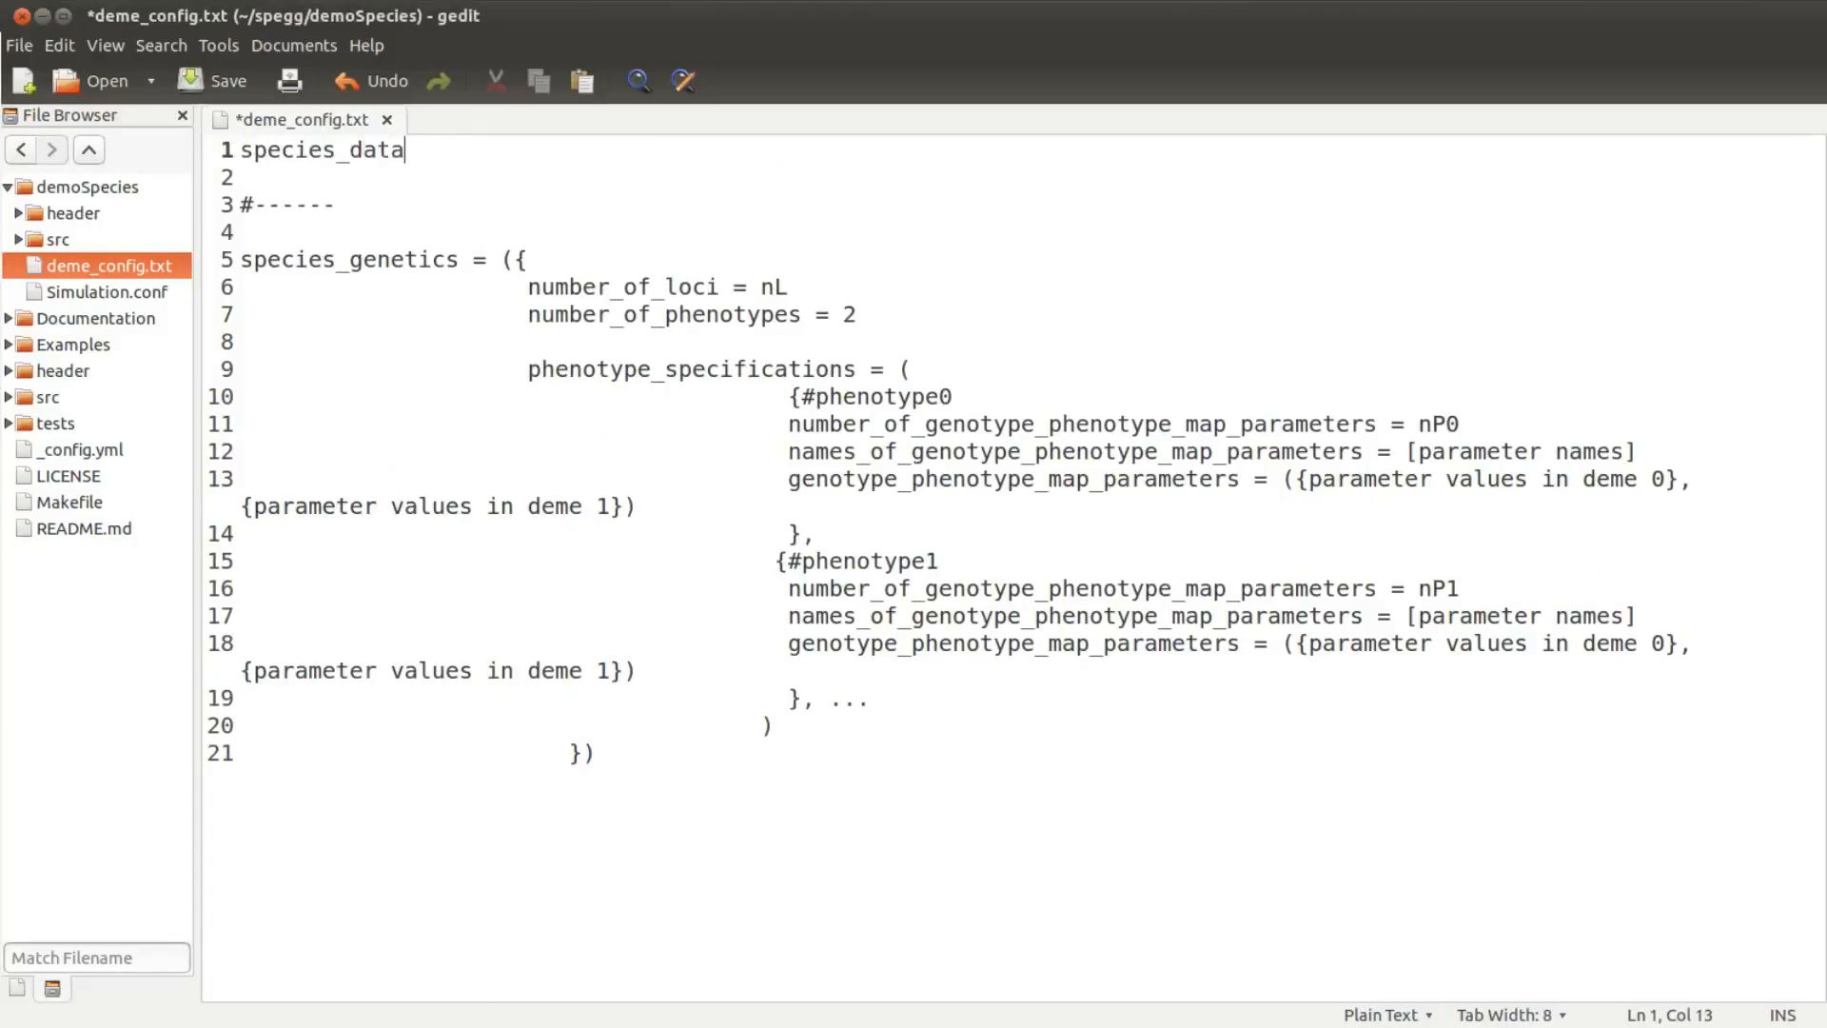
type(" =({species_data")
key("BackSpace")
key("BackSpace")
key("BackSpace")
key("BackSpace")
key("BackSpace")
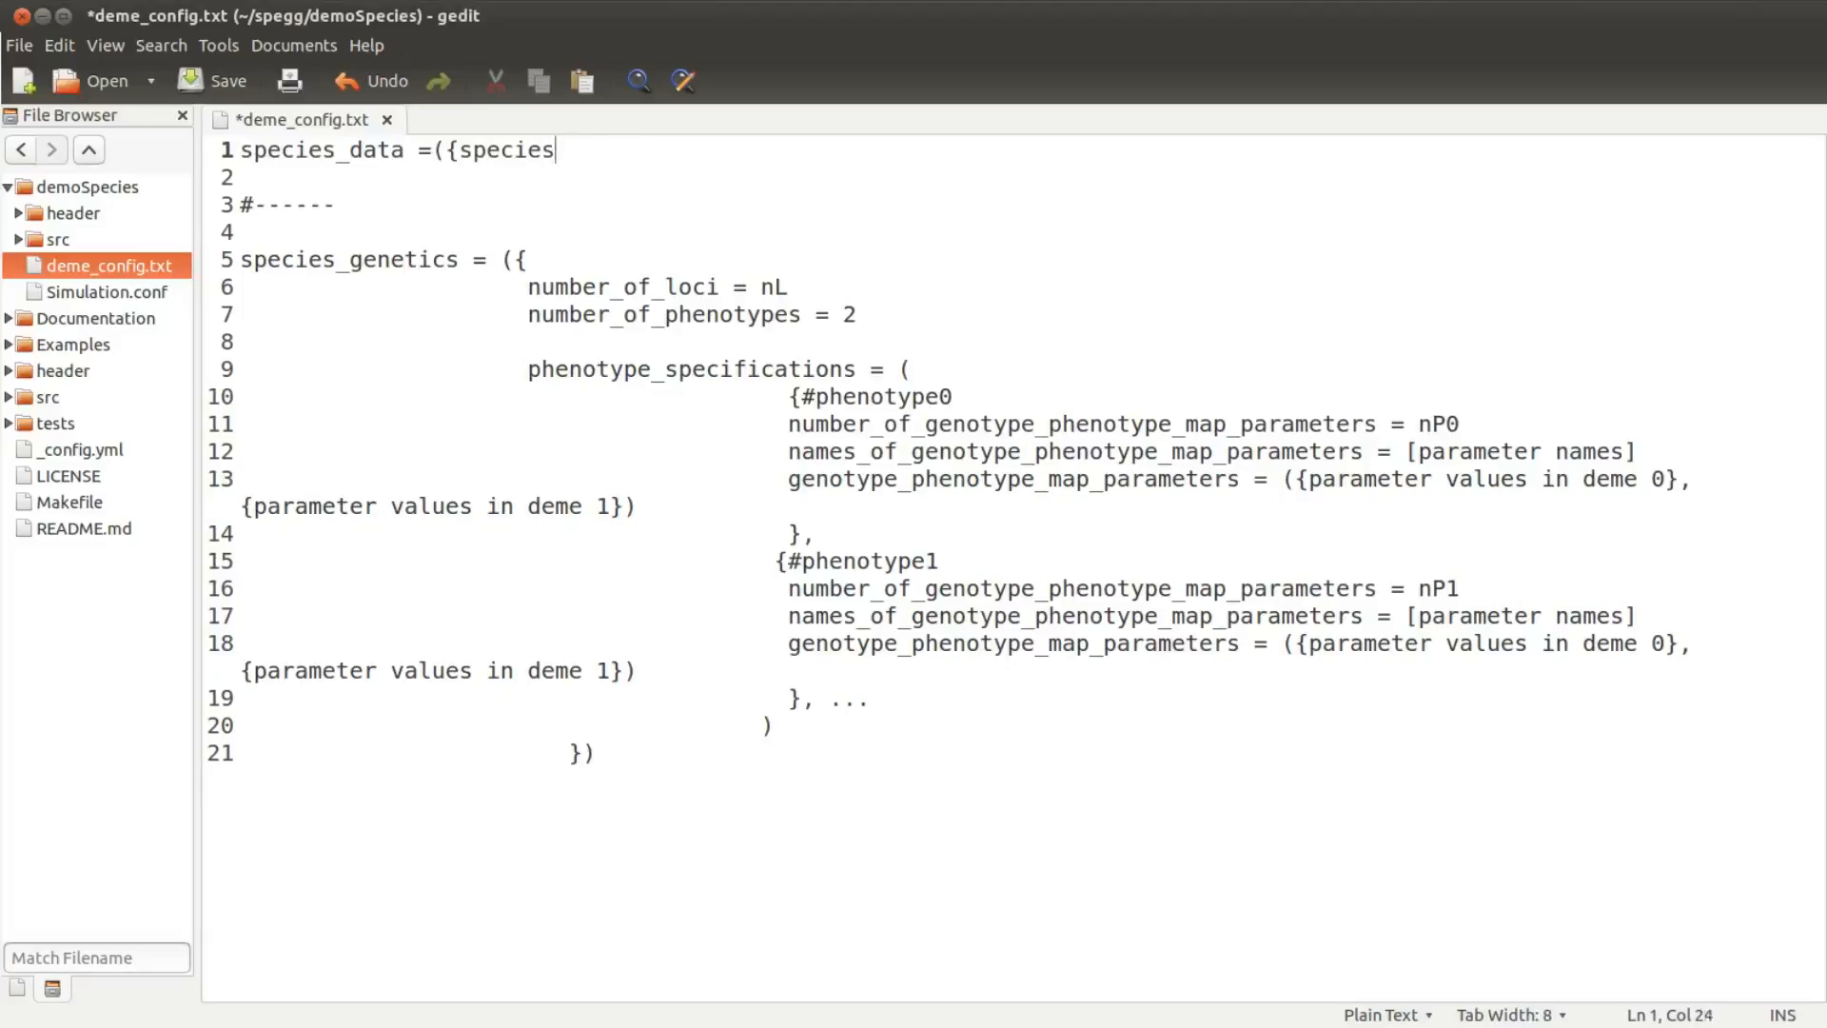
type("data for species 0}, spec")
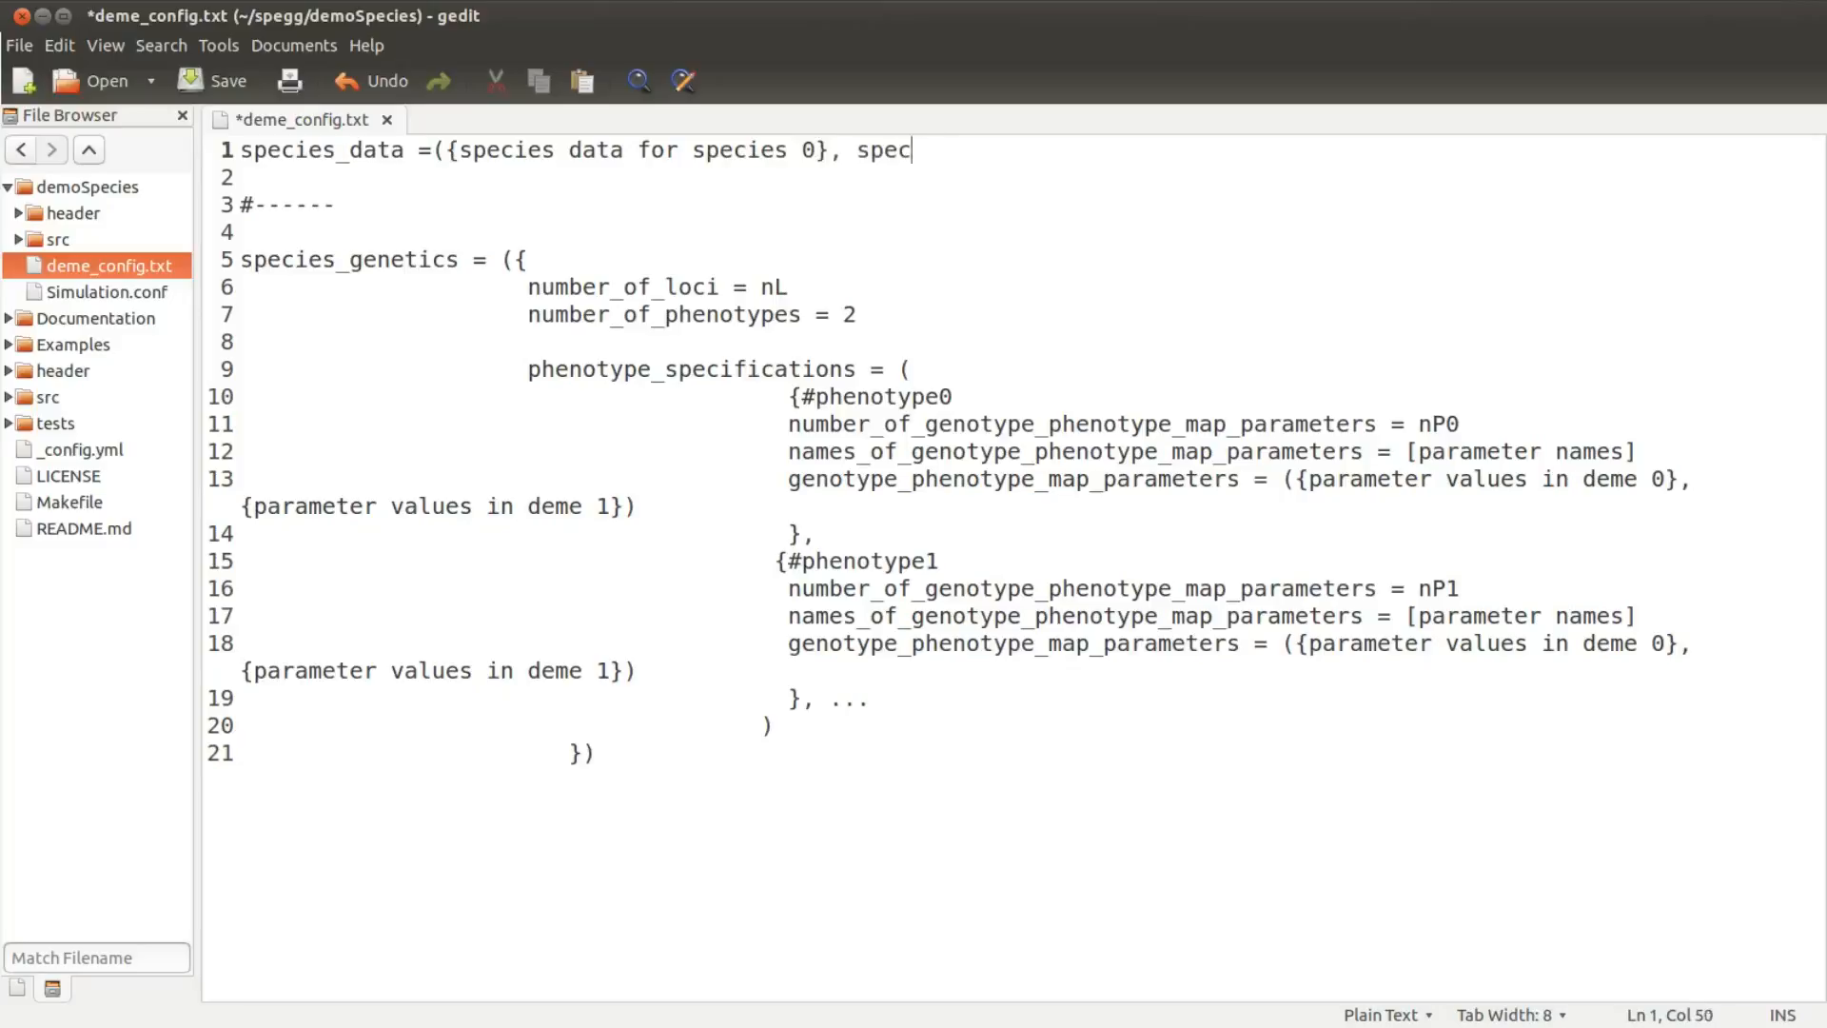
- Extend species_data with {species data for species 1}, followed by dots, an empty brace group and the closing parenthesis
key("BackSpace")
key("BackSpace")
key("BackSpace")
key("BackSpace")
type("{species inpu")
key("BackSpace")
key("BackSpace")
key("BackSpace")
key("BackSpace")
type("data for spe")
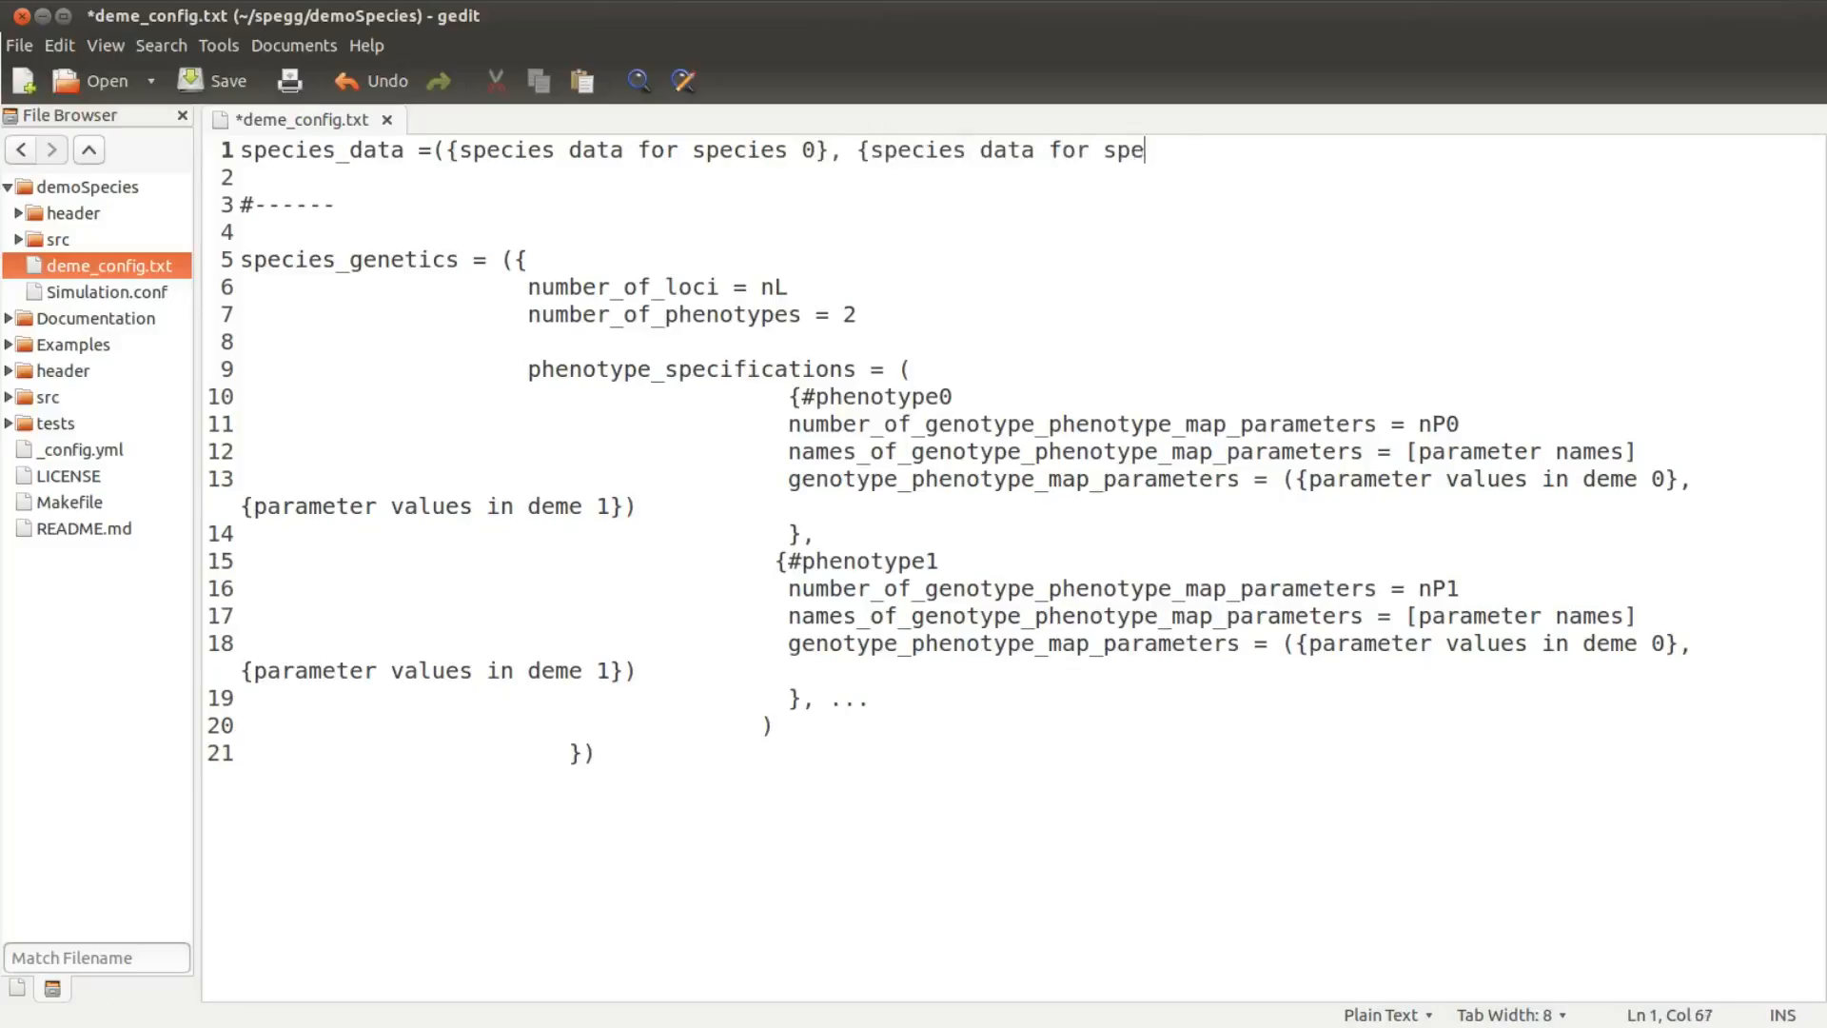
type("cies 1},....{})")
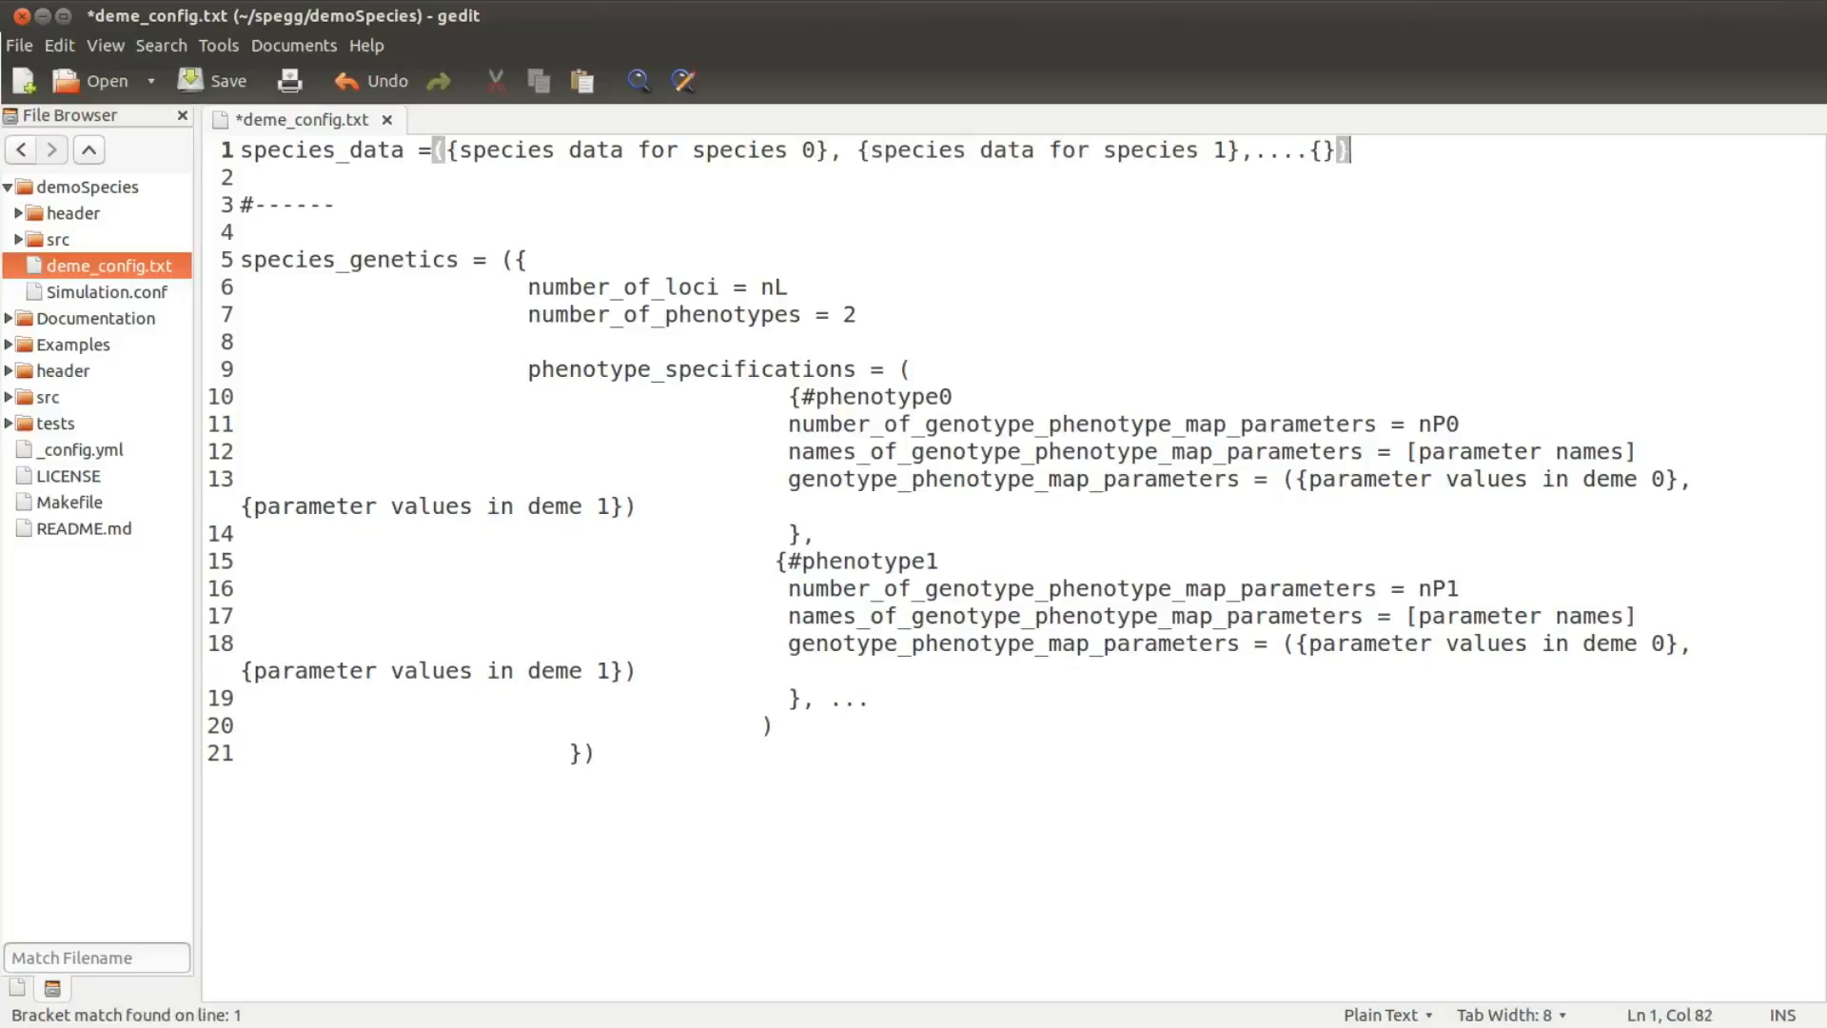
- Fill the empty group with "species data for species n", put a comma before that group, and save
key("Left")
key("Left")
type("species data for species n")
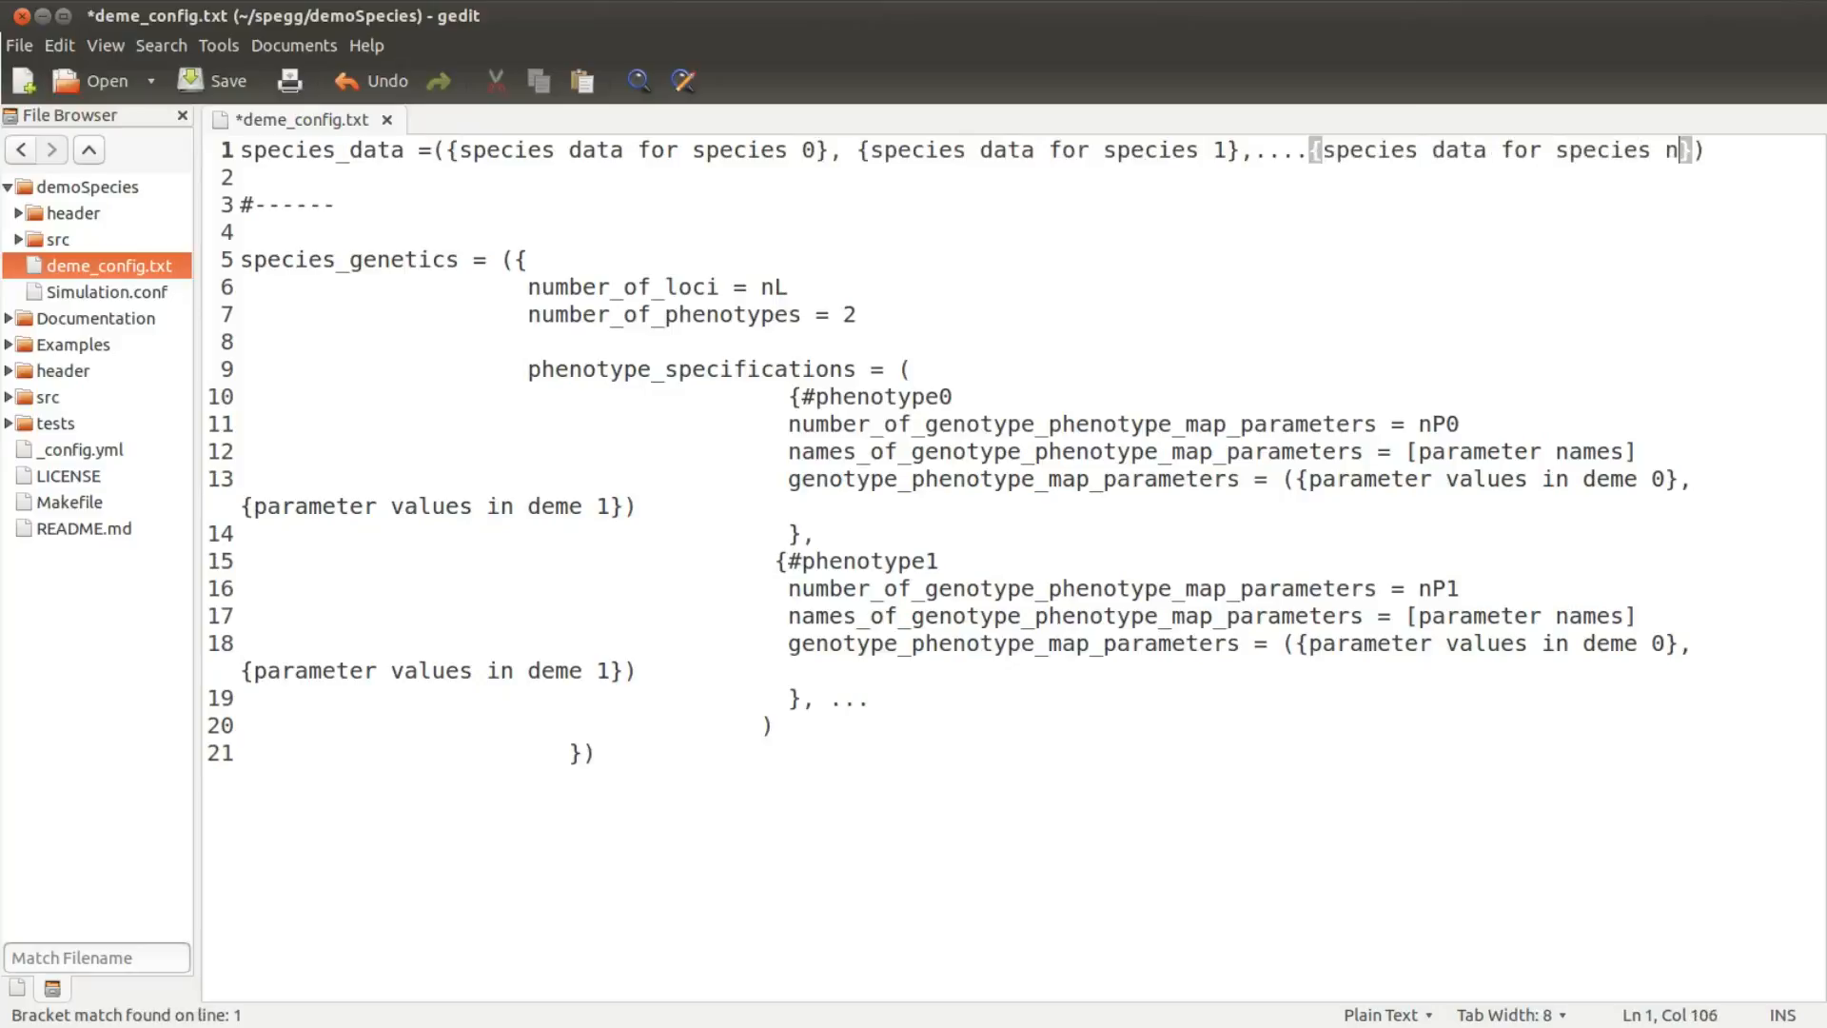
key("ctrl+Left")
key("ctrl+Left")
key("ctrl+Left")
key("ctrl+Left")
key("ctrl+Left")
key("Left")
type(",")
key("ctrl+s")
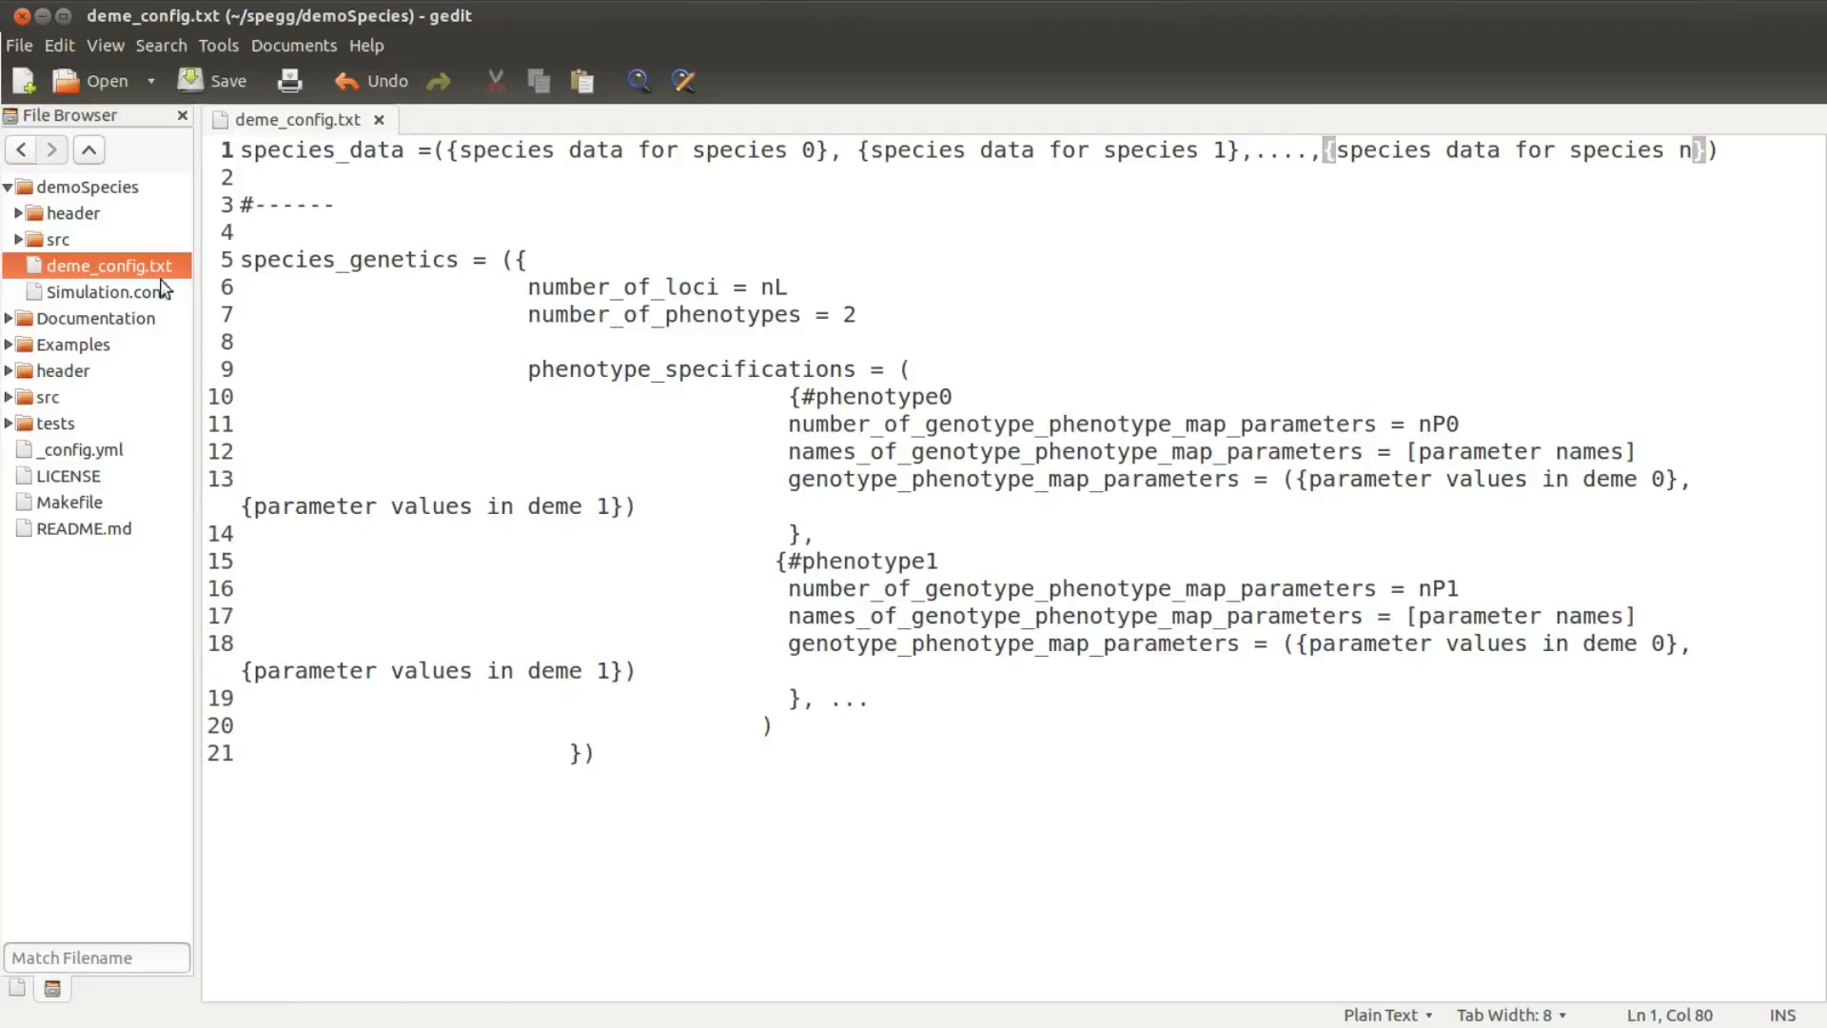
- Delete everything after the species 0 group in species_data except the closing parenthesis, and save
left_click(827, 149)
key("shift+End")
key("shift+Left")
key("Delete")
key("ctrl+s")
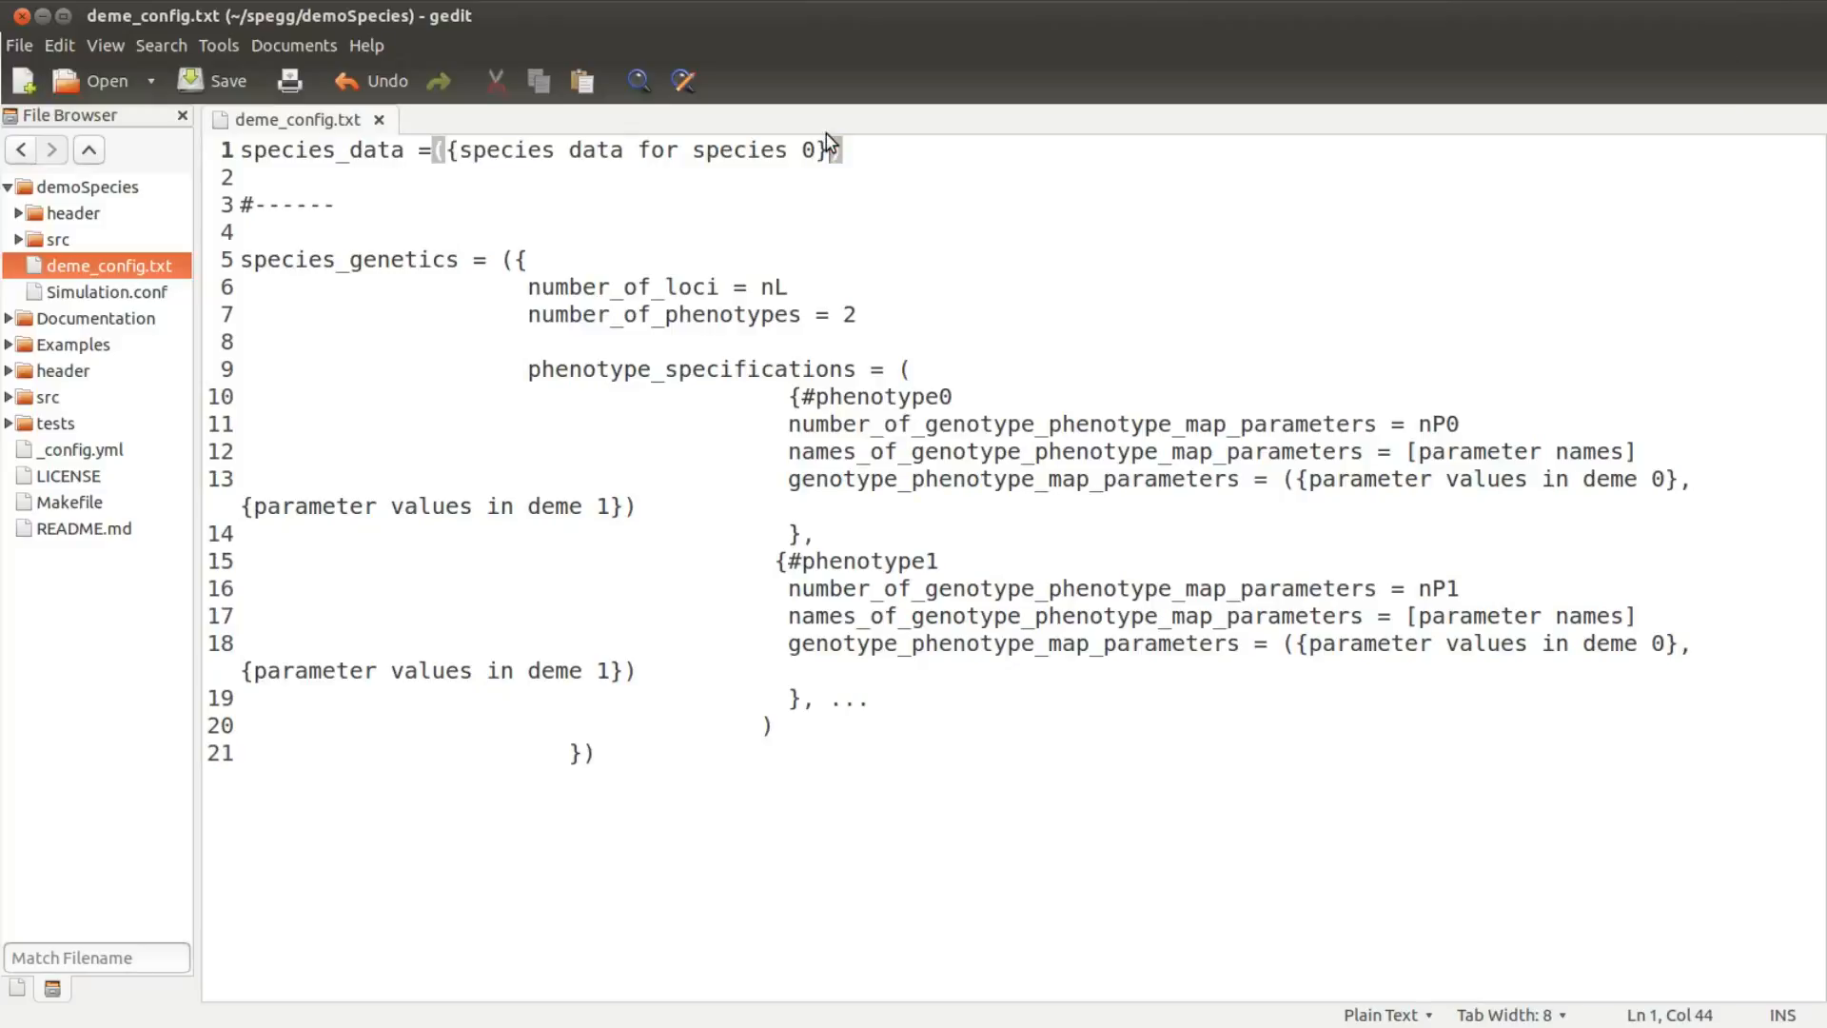
- Remove the placeholder text "species data for species 0" from the species_data group
left_click(817, 143)
key("shift+Home")
key("shift+Right")
key("shift+Right")
key("shift+Right")
key("shift+Right")
key("shift+Right")
key("shift+Right")
key("shift+Right")
key("shift+Right")
key("shift+Right")
key("shift+Right")
key("shift+Right")
key("shift+Right")
key("shift+Right")
key("shift+Right")
key("shift+Right")
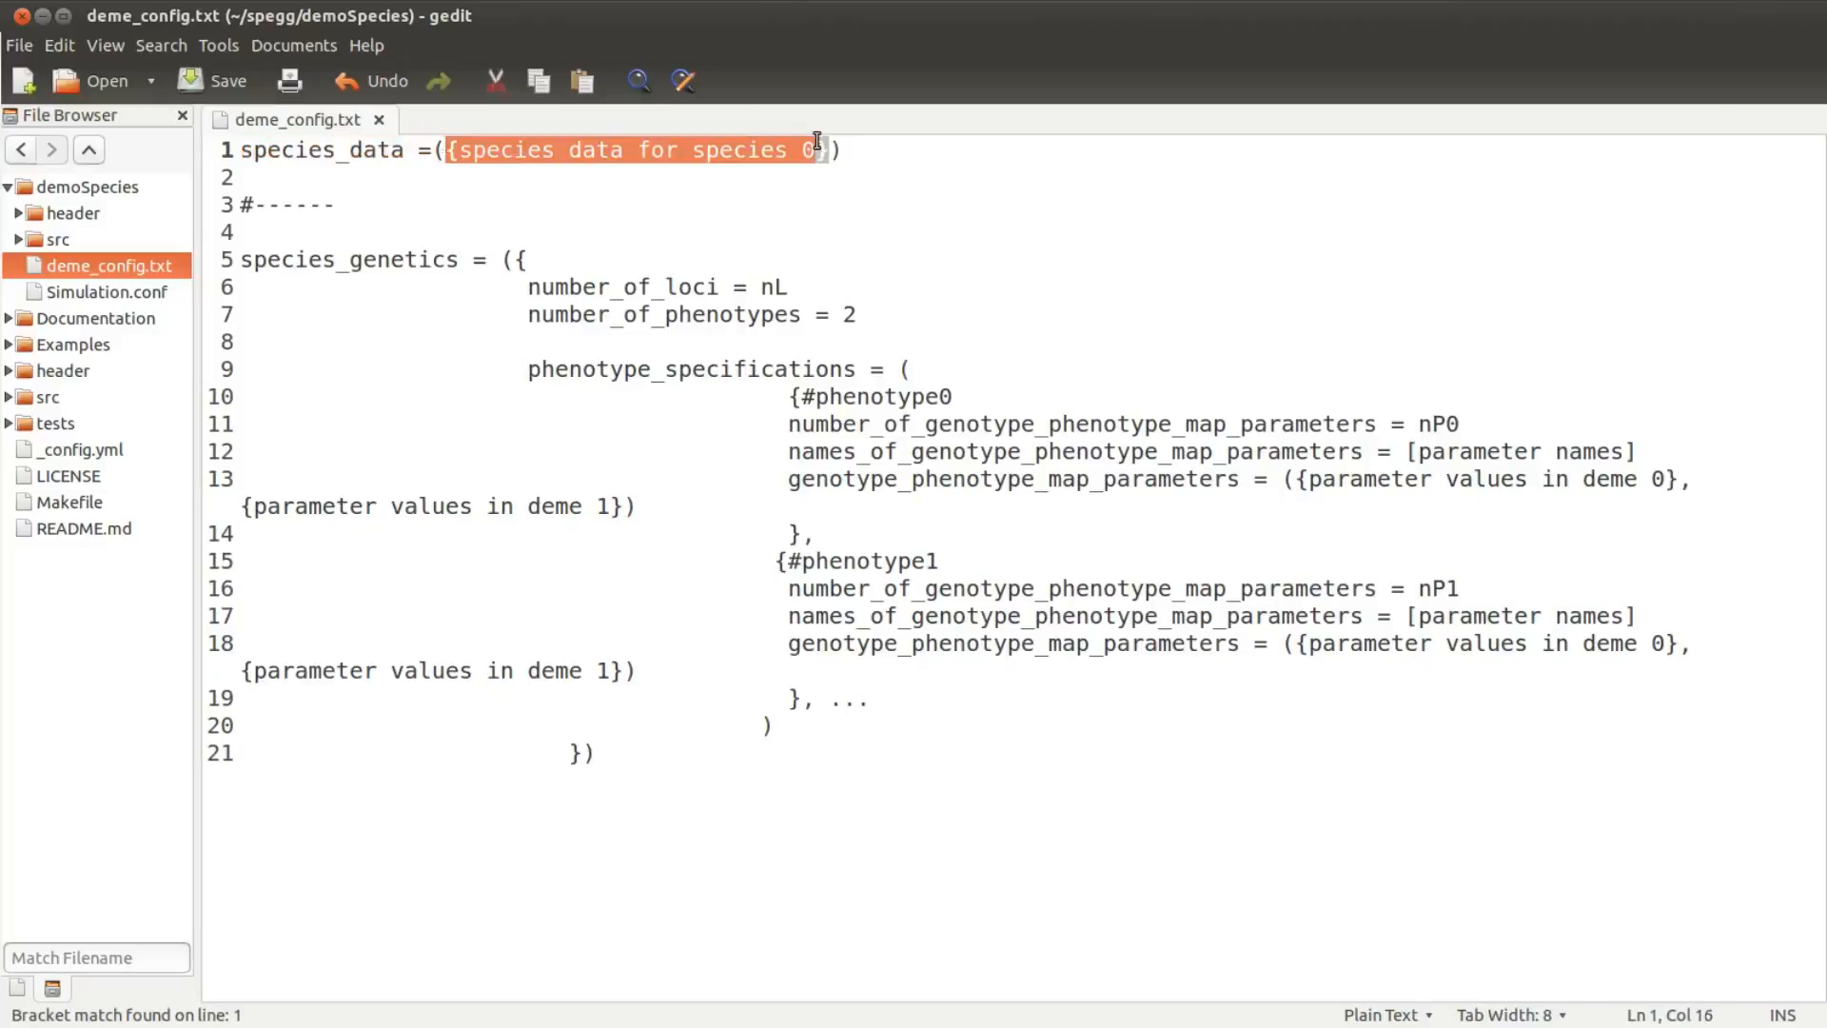
key("shift+Right")
key("BackSpace")
- Move the closing brackets of species_data to their own indented line and open an indented line between the braces
key("Return")
key("Tab")
key("Tab")
key("Up")
key("Home")
key("Return")
key("BackSpace")
key("End")
key("Return")
key("Tab")
key("Tab")
- Inside species_data, add species_specific_values_names = ["FECUNDITY_PHENOTYPE_INDEX", "MORTALITY_PHENOTYPE_INDEX"]
type("s")
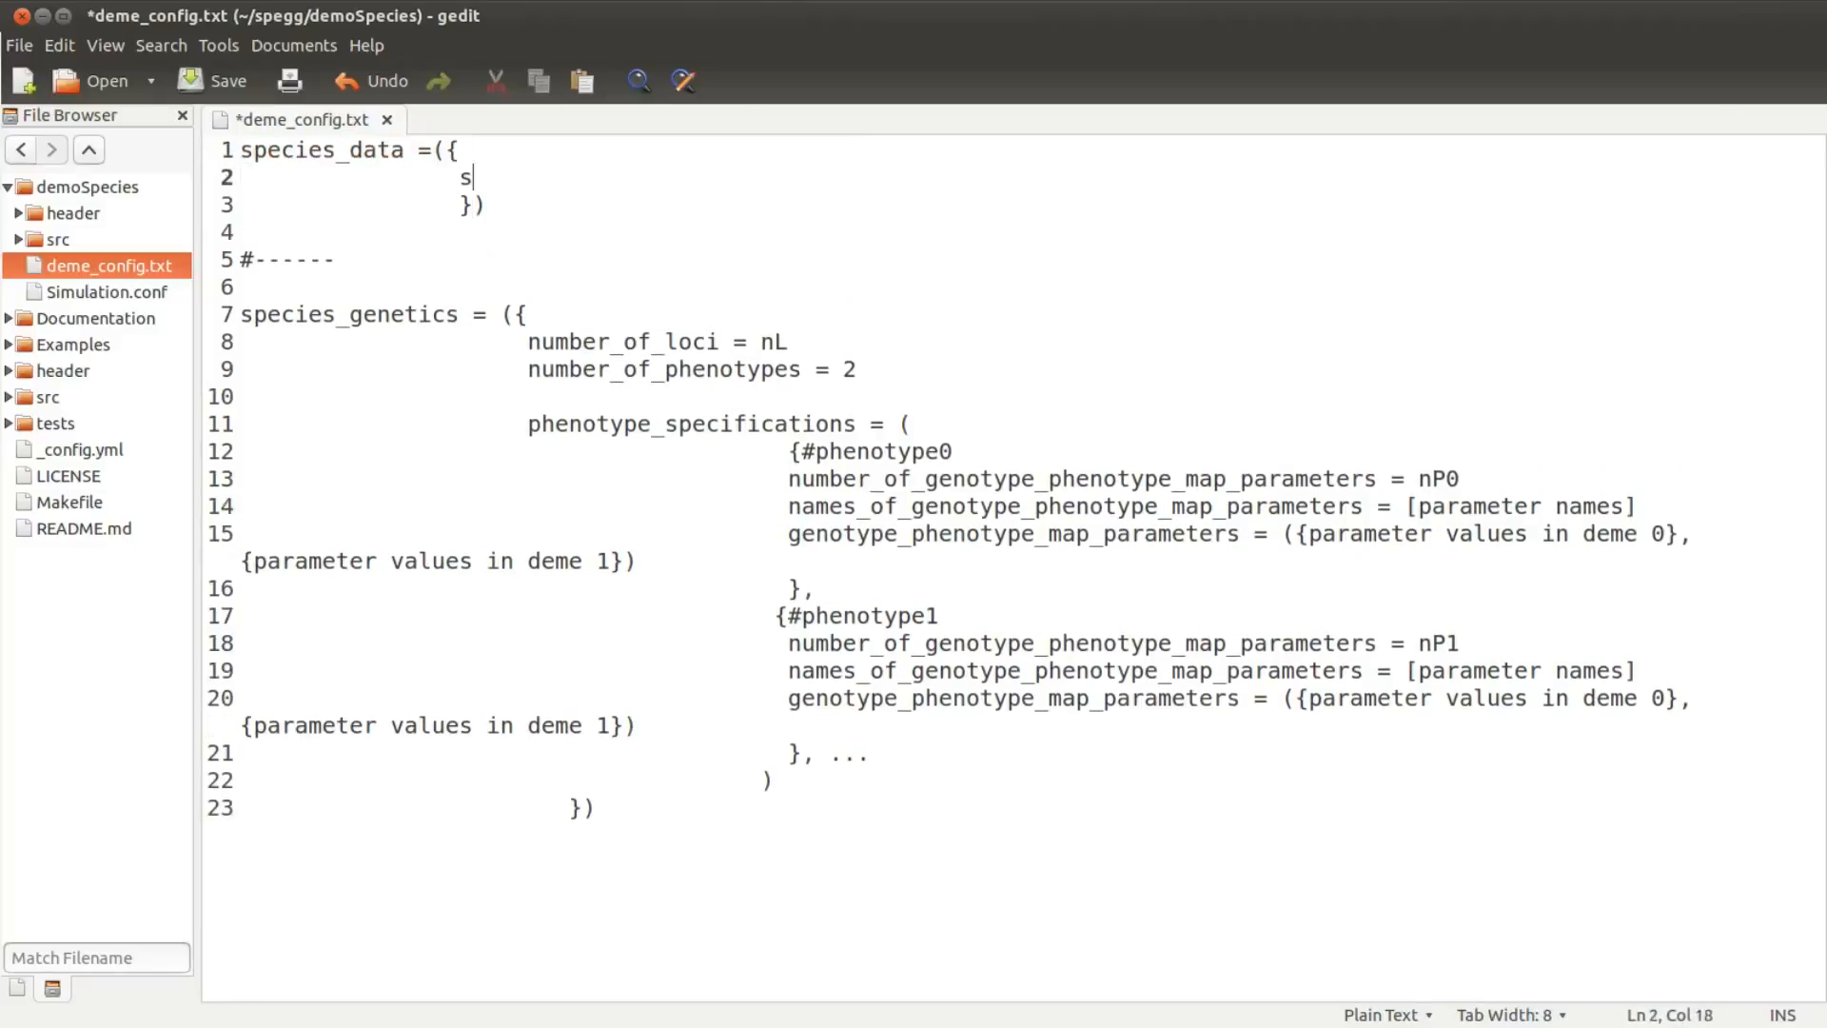
type("pec")
key("BackSpace")
key("BackSpace")
key("BackSpace")
key("BackSpace")
type("num")
key("BackSpace")
key("BackSpace")
key("BackSpace")
type("species_specific_values_n")
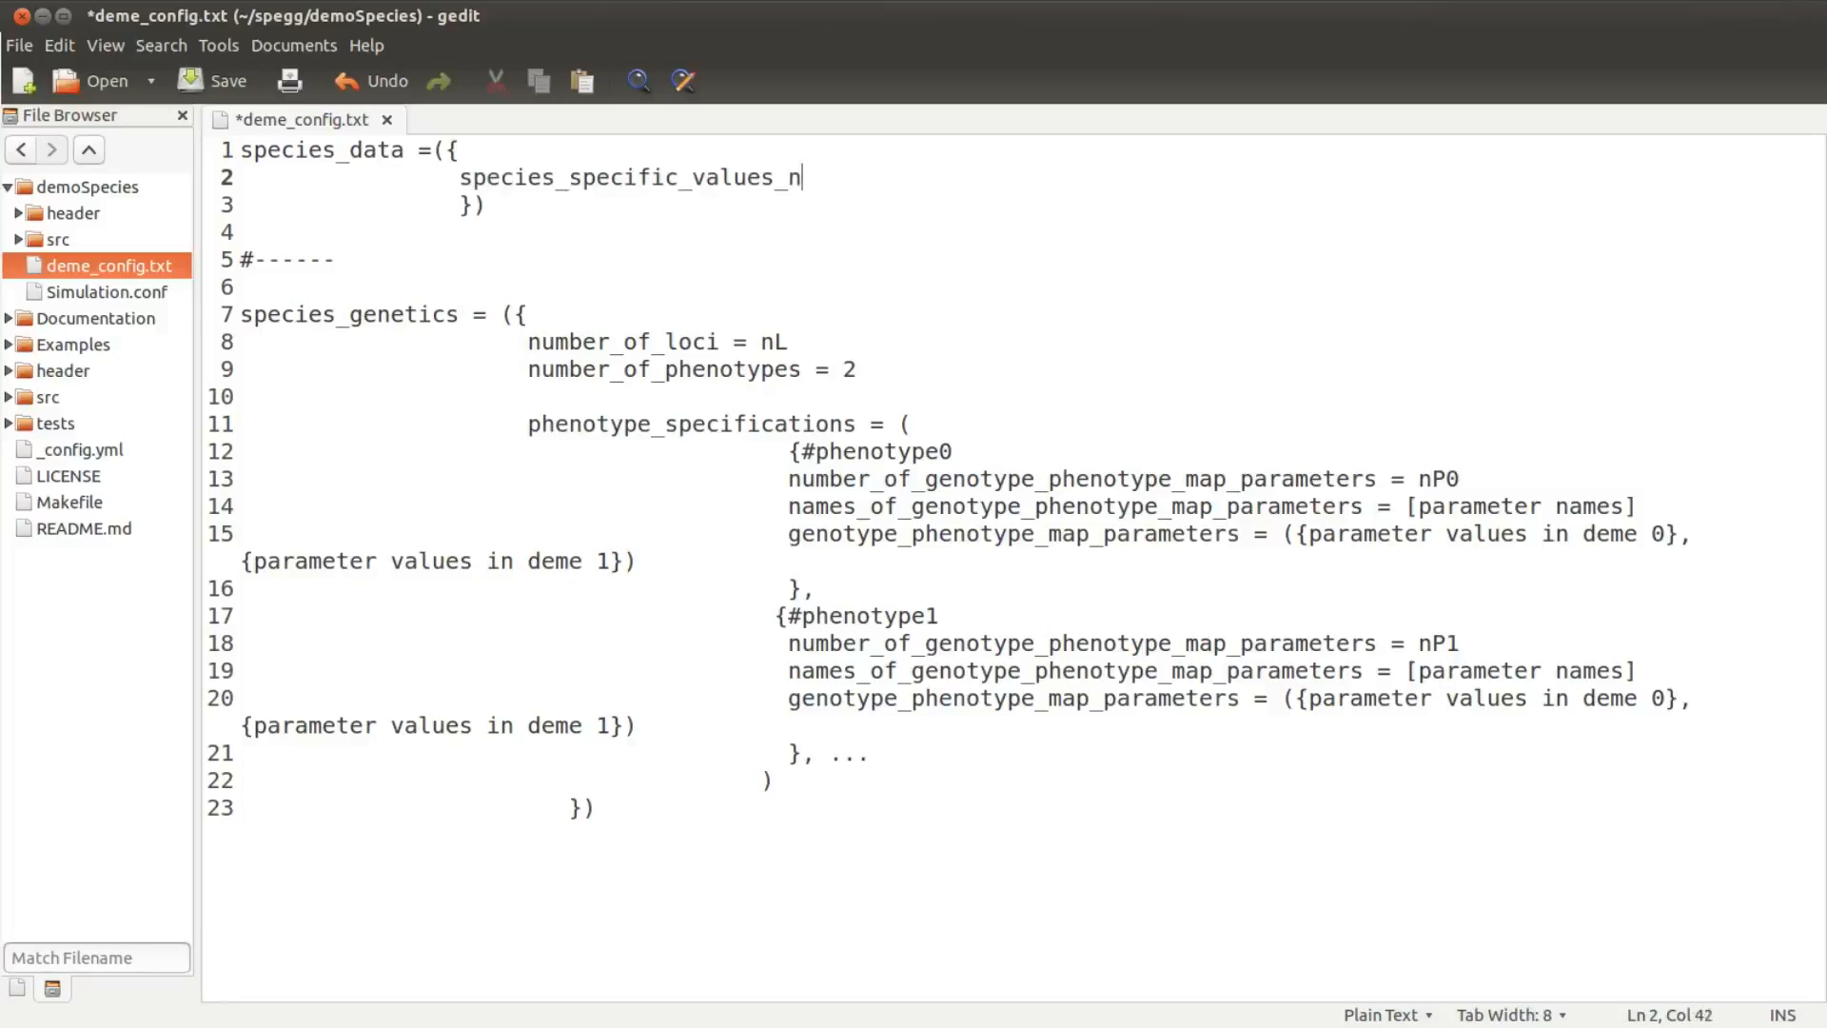
type("ames = [\"FECUNDITY_PHENO")
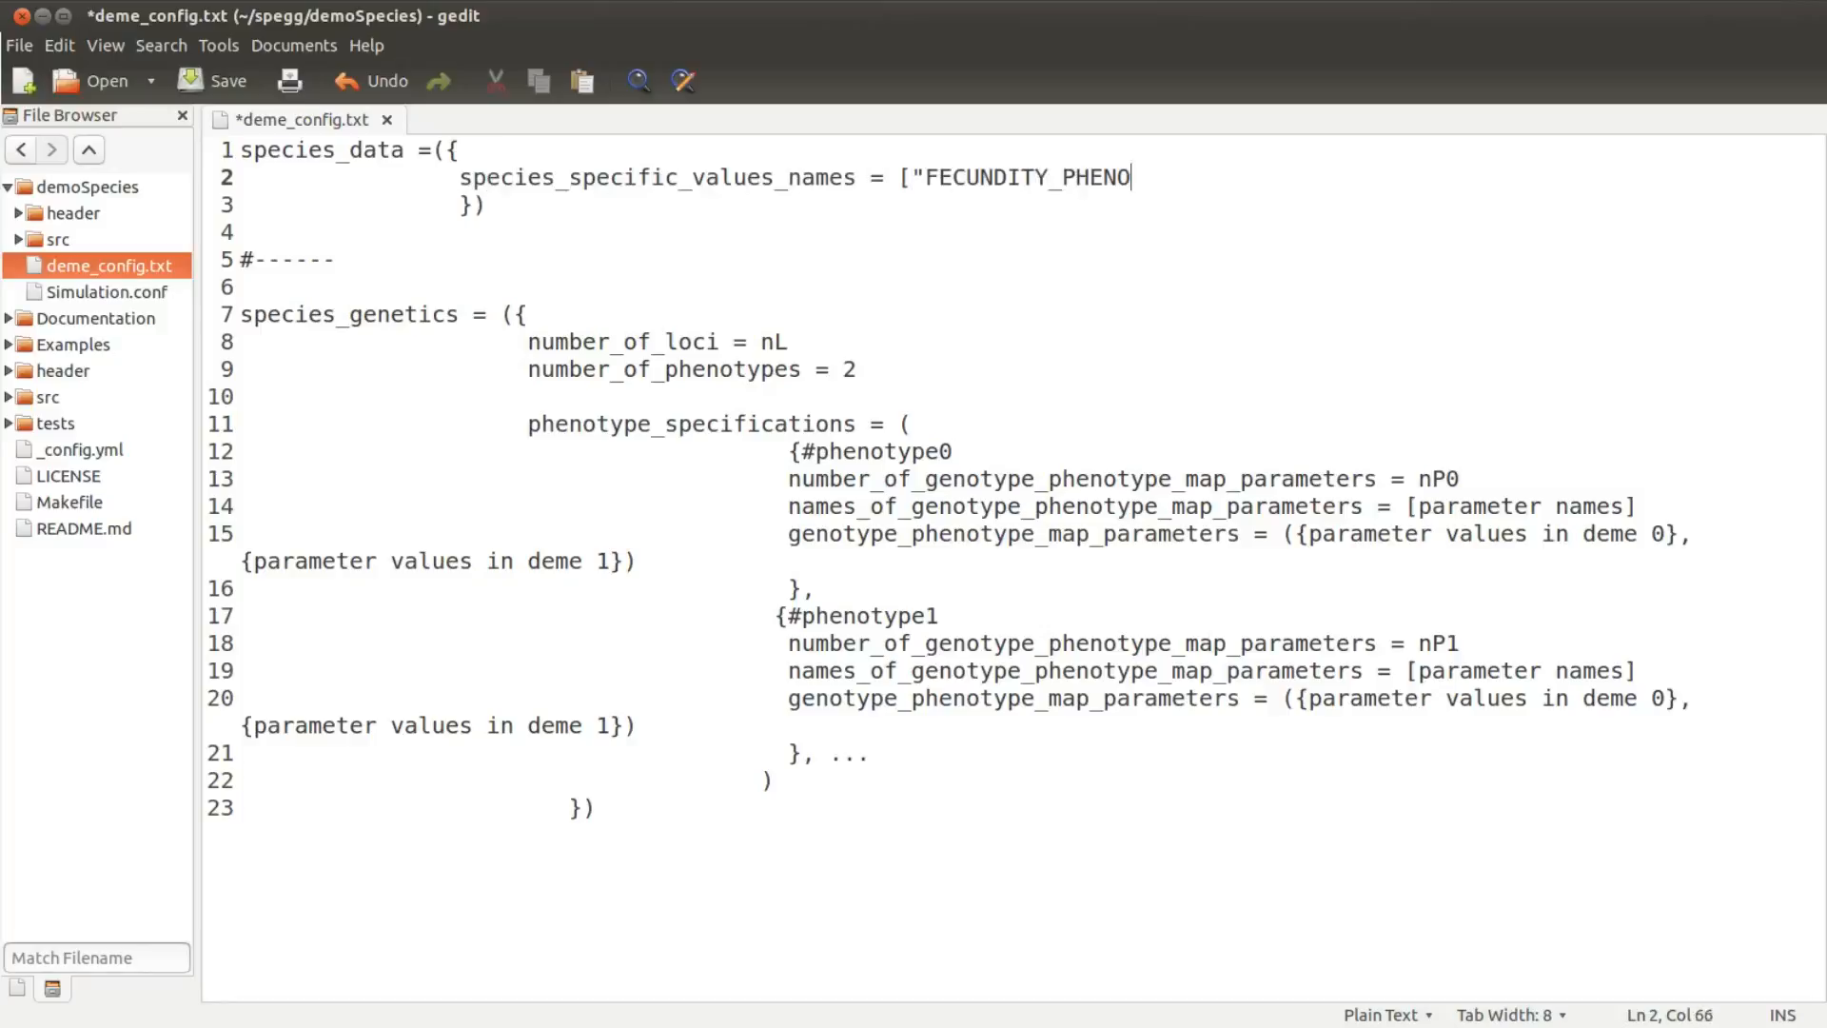
type("TYPE_INDEX\", \"MORTALIT")
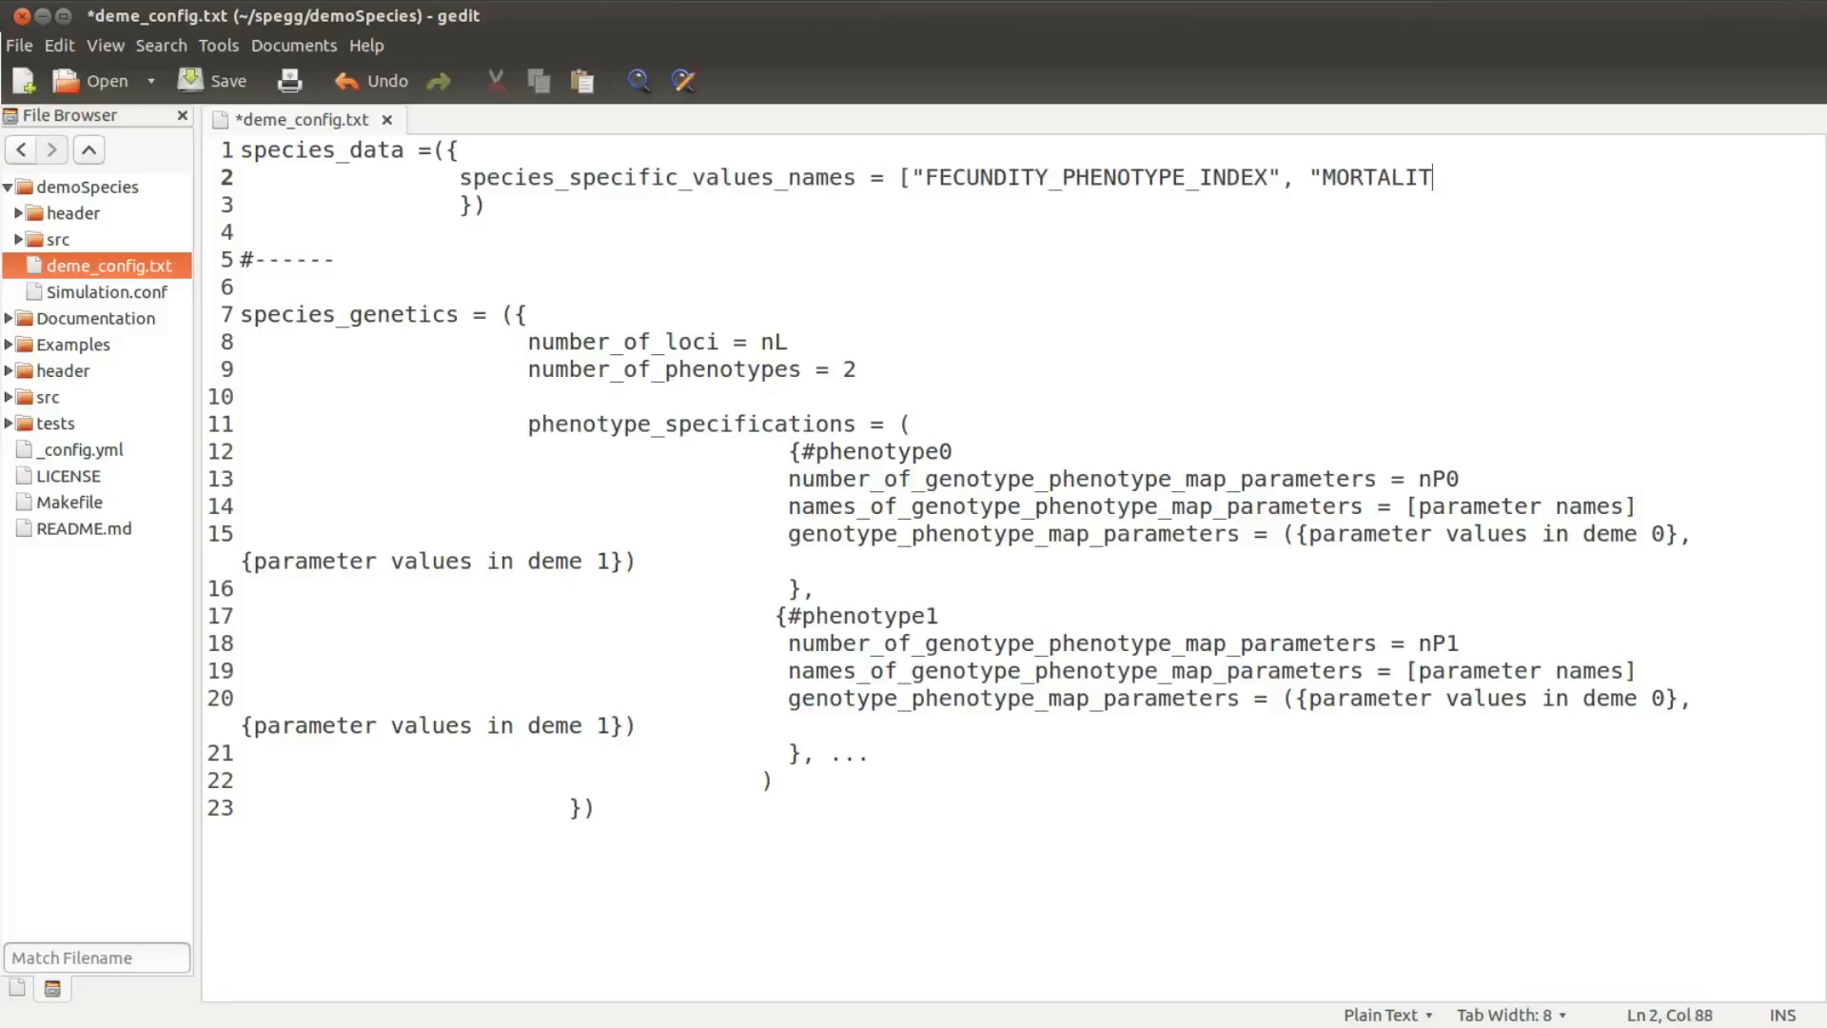
type("Y_PHENOTYPE_INDEX\"]")
- Insert the line number_of_species_specific_values = 2 above species_specific_values_names
key("Up")
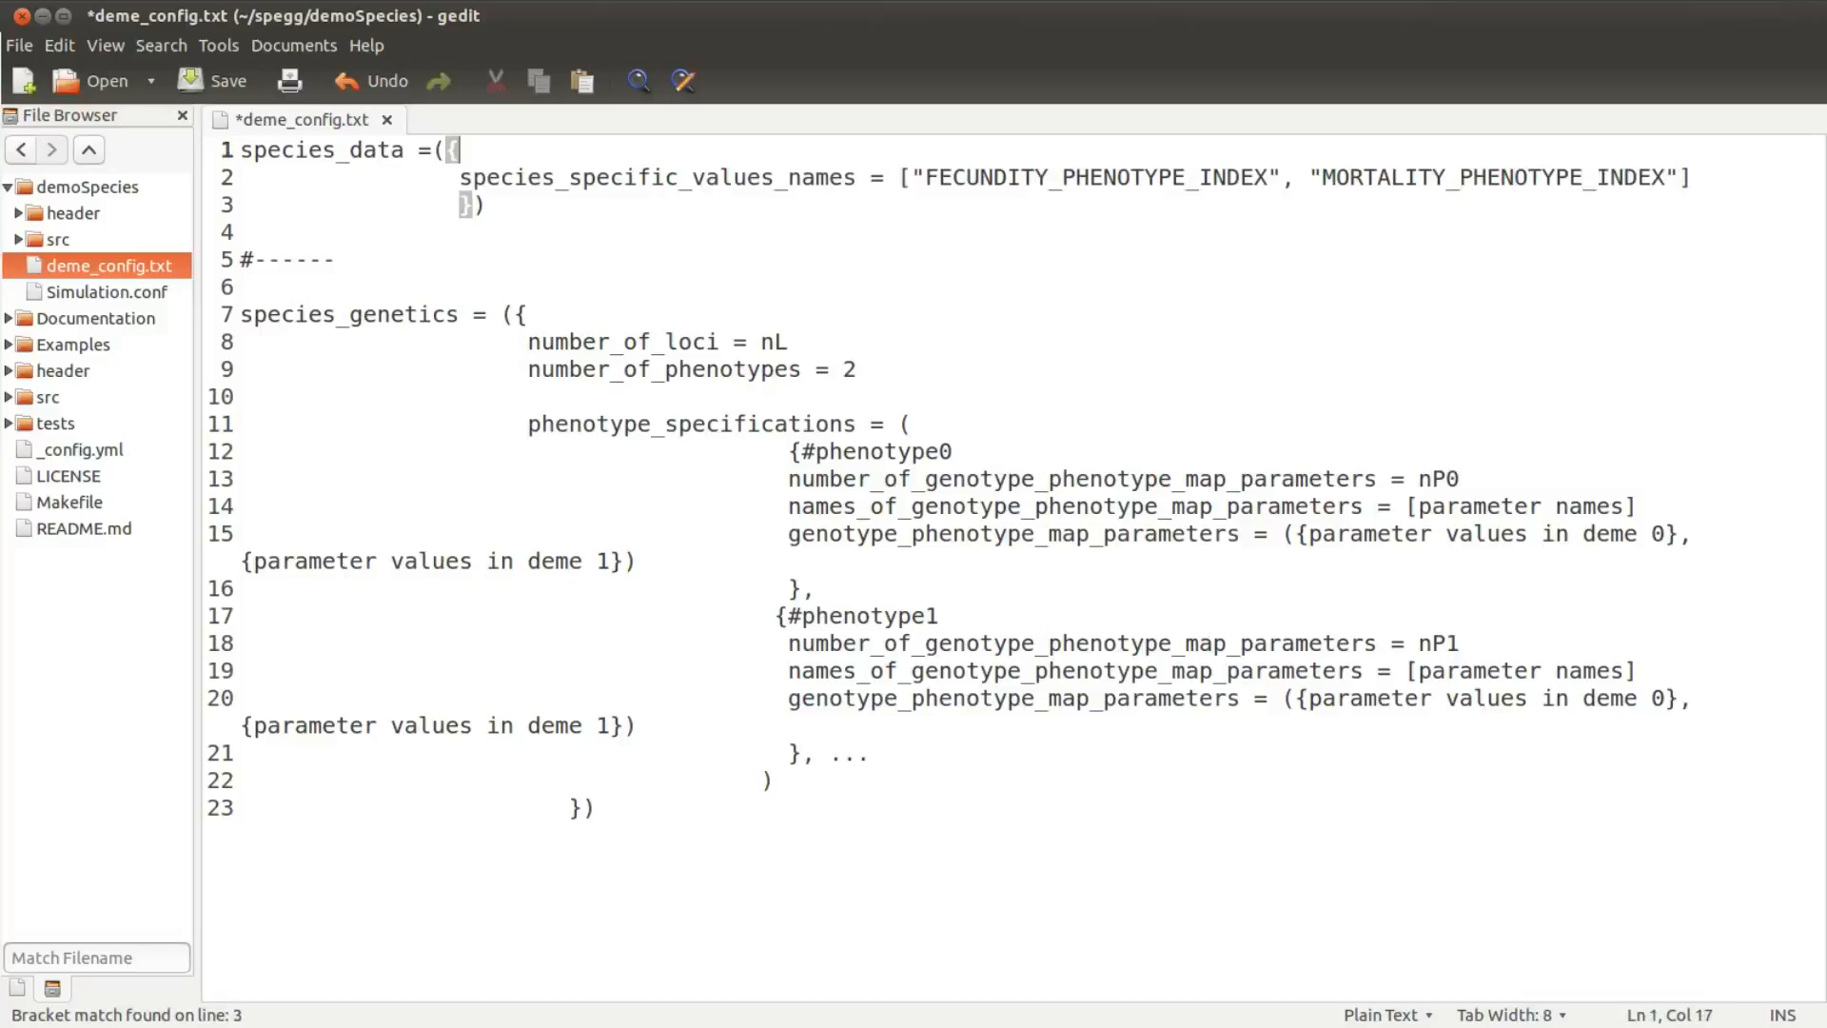
key("Return")
key("Tab")
key("Tab")
type("number_of_species_specific_values = 2")
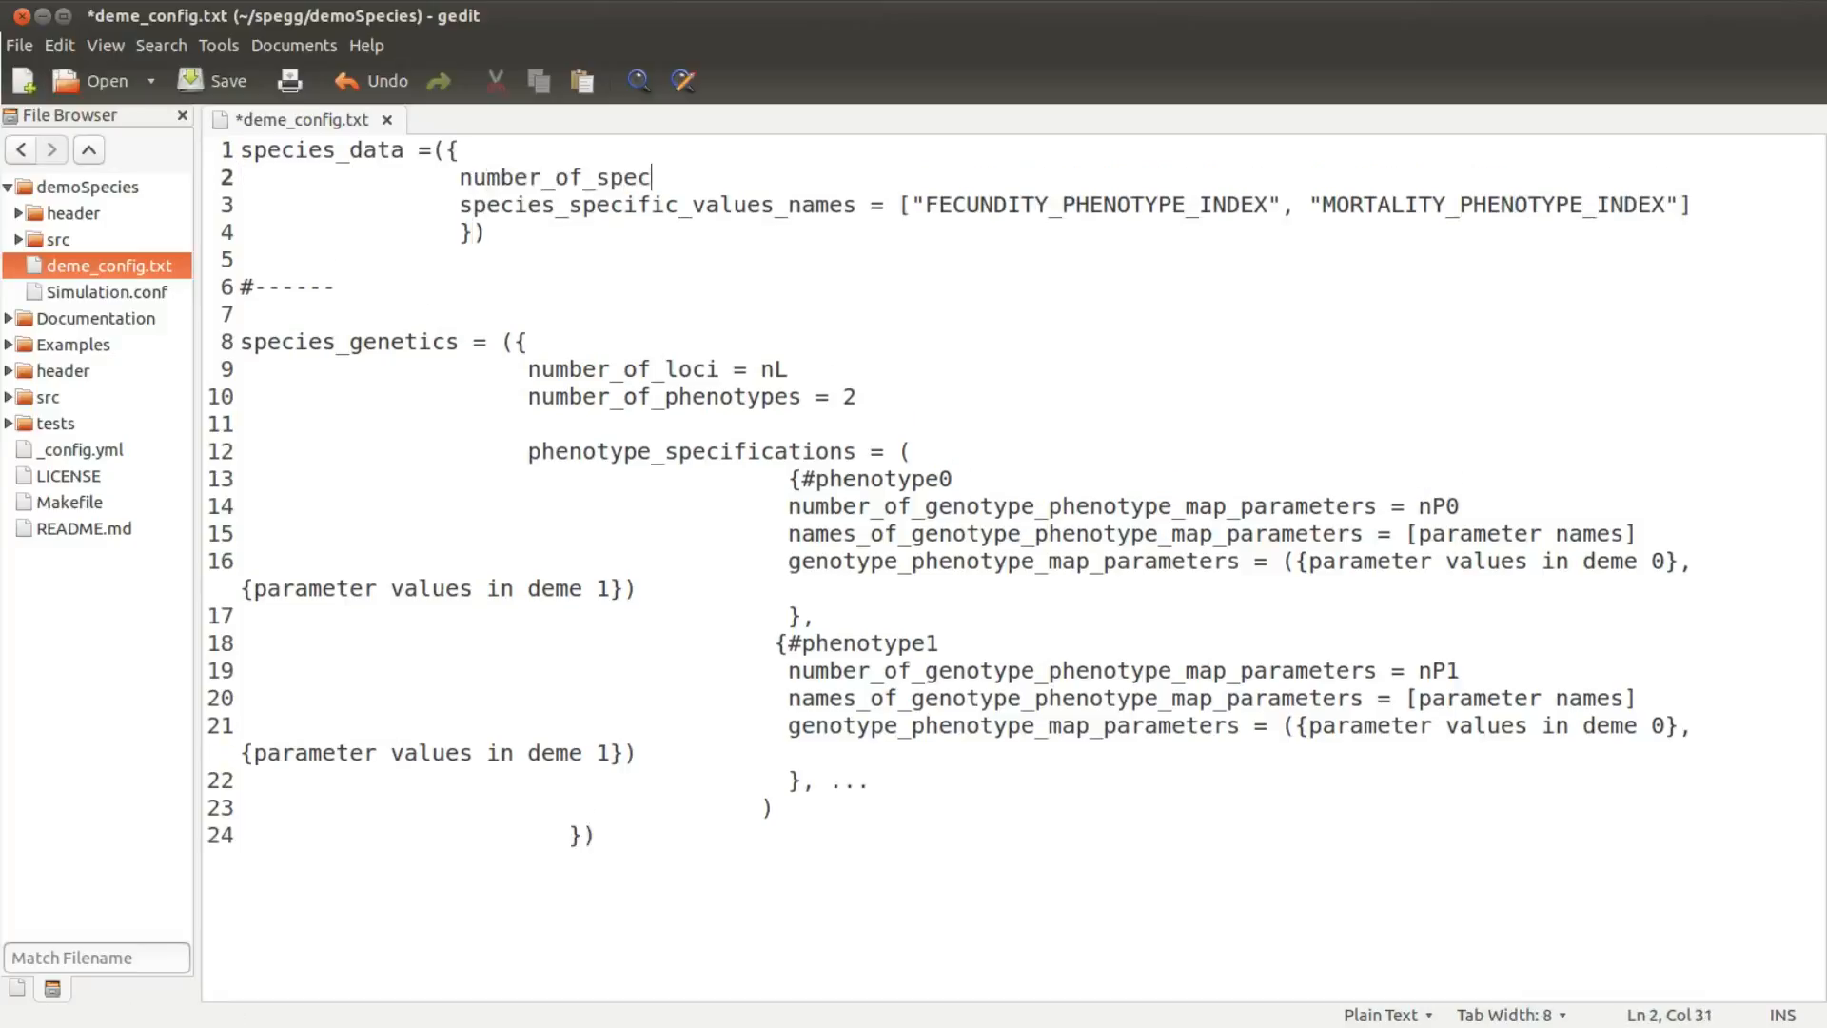
- Below the names list and a blank line, add FECUNDITY_PHENOTYPE_INDEX = 0.0 and MORTALITY_PHENOTYPE_INDEX = 1.0, and save
key("Down")
key("End")
key("Return")
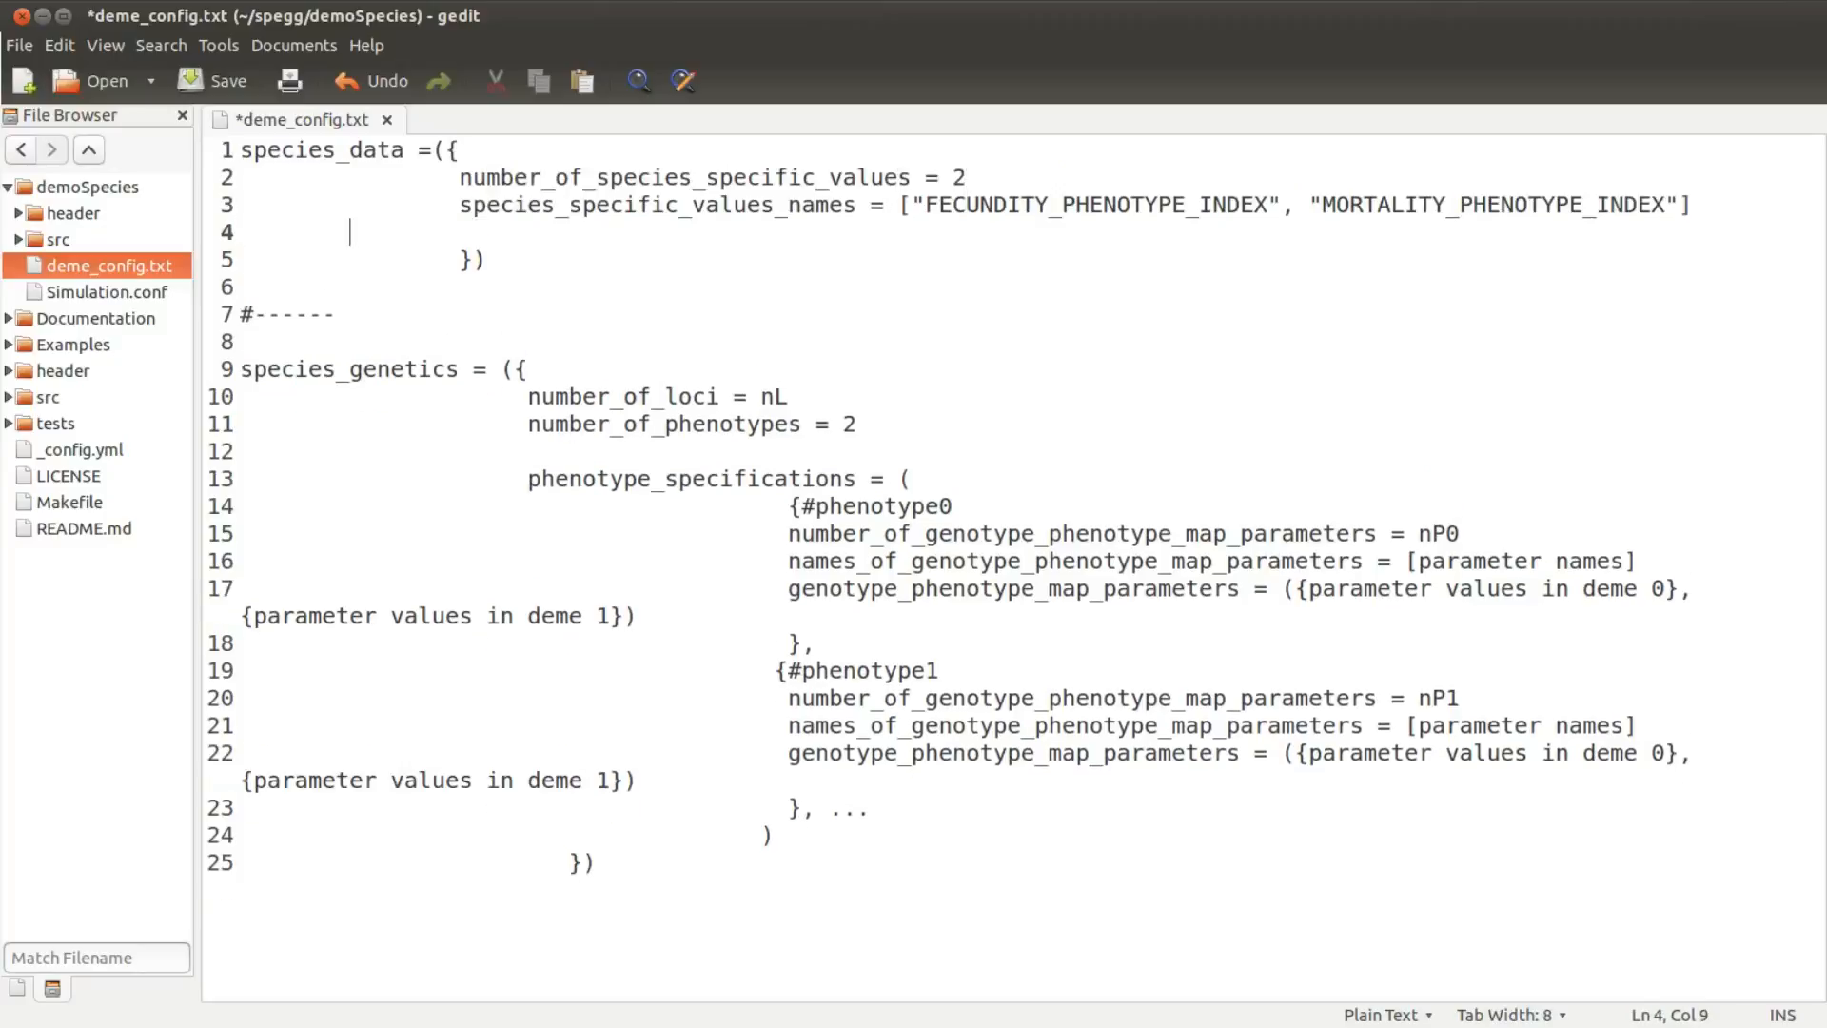
key("Return")
type("FECUNDITY_PHENOTYPE_INDEX = 0.0")
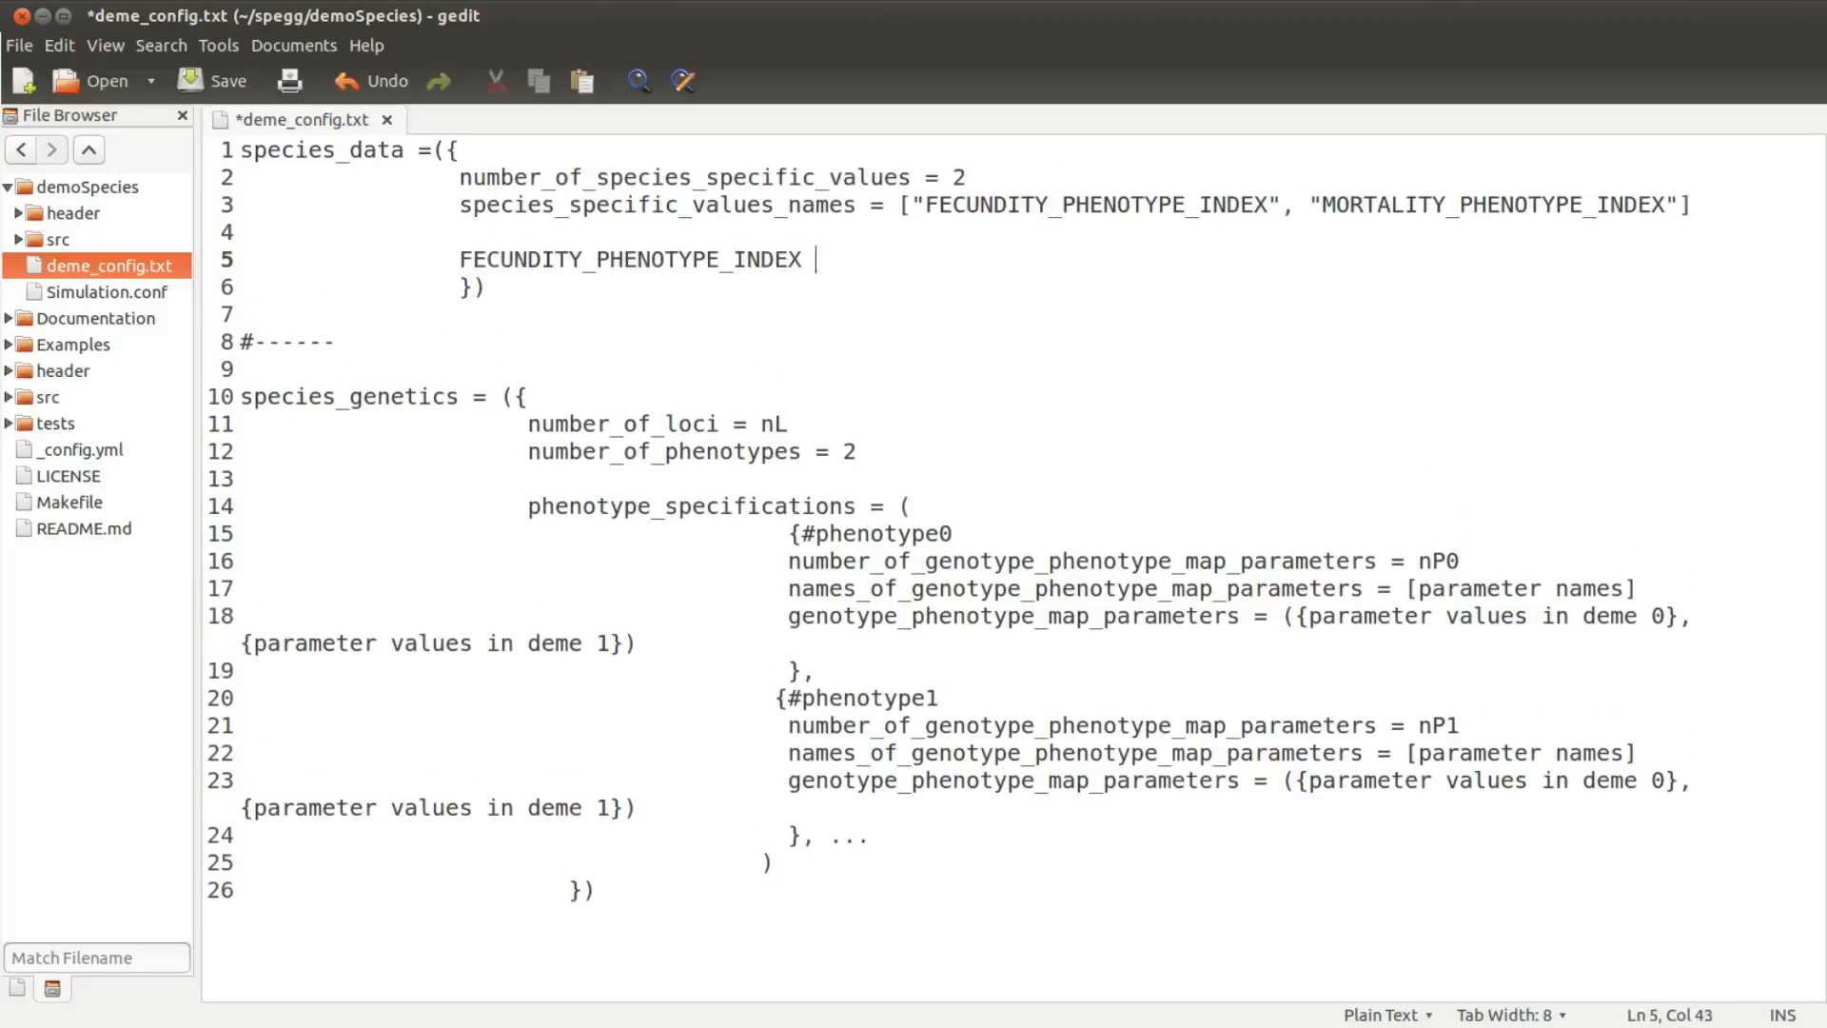
key("Return")
type("MORTALI")
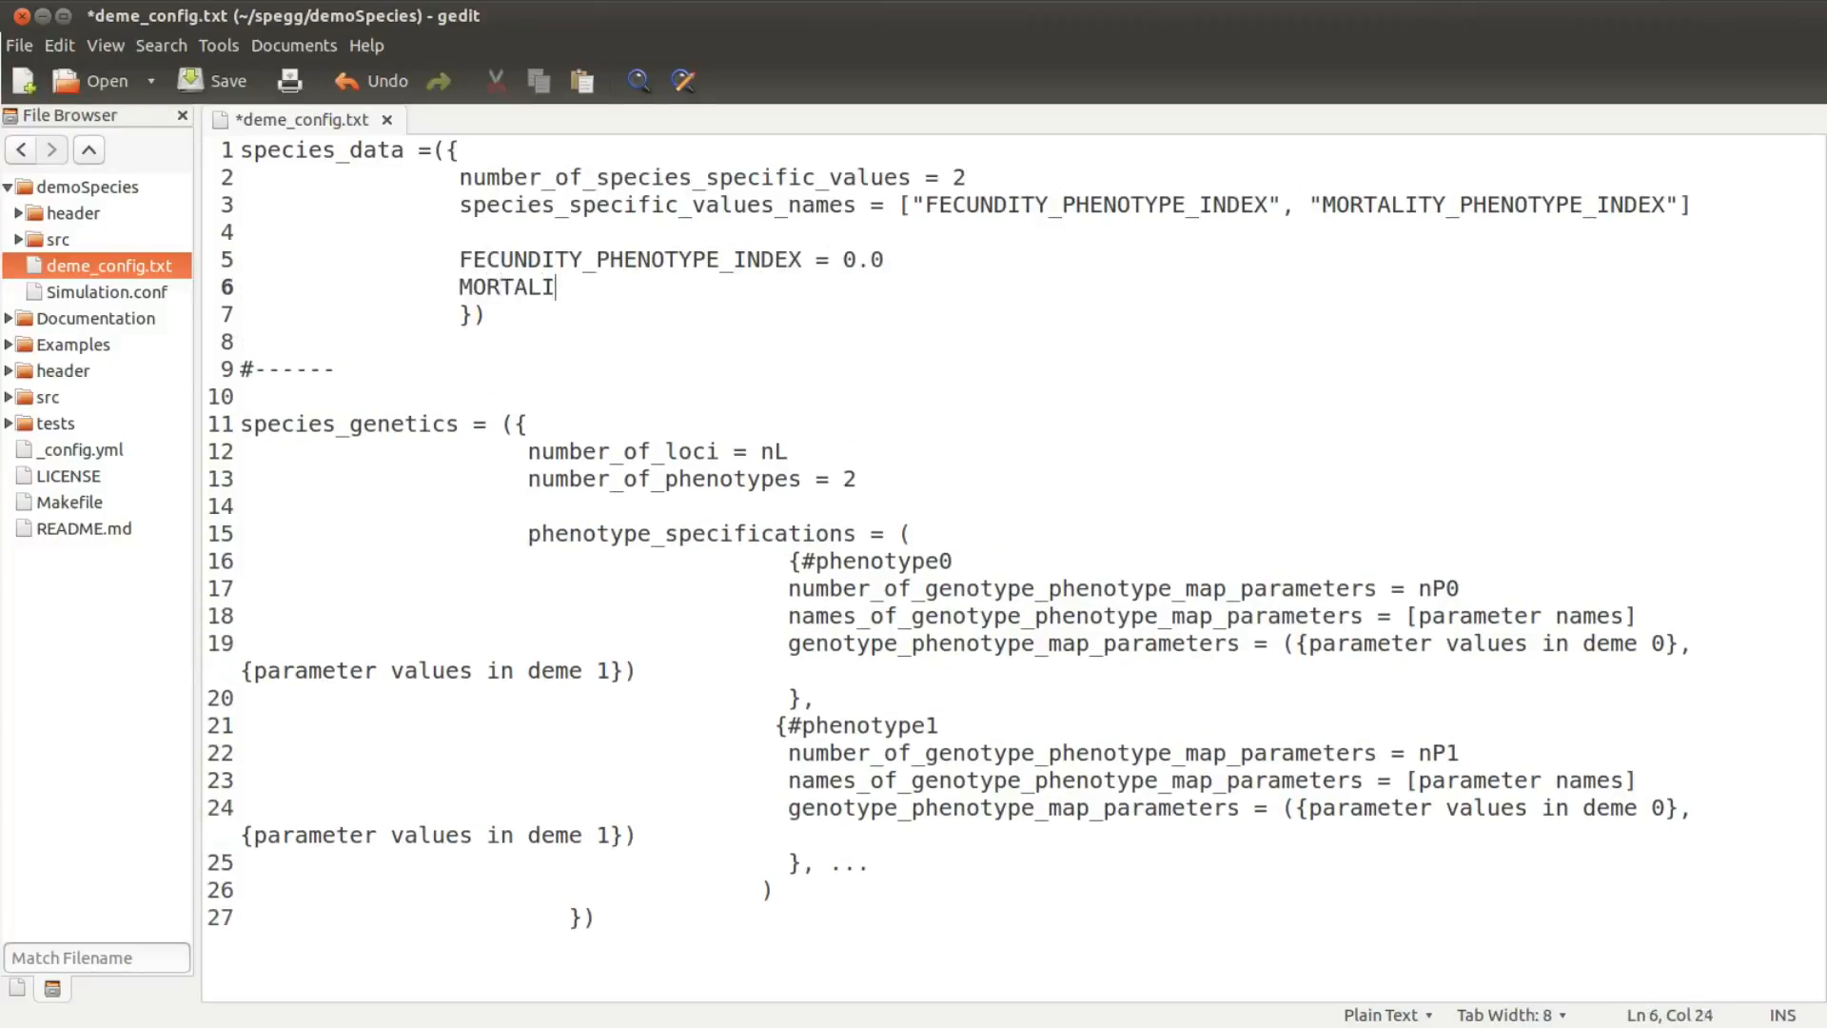
type("TY_PHENOTYPE_INDEX = 1.0")
key("ctrl+s")
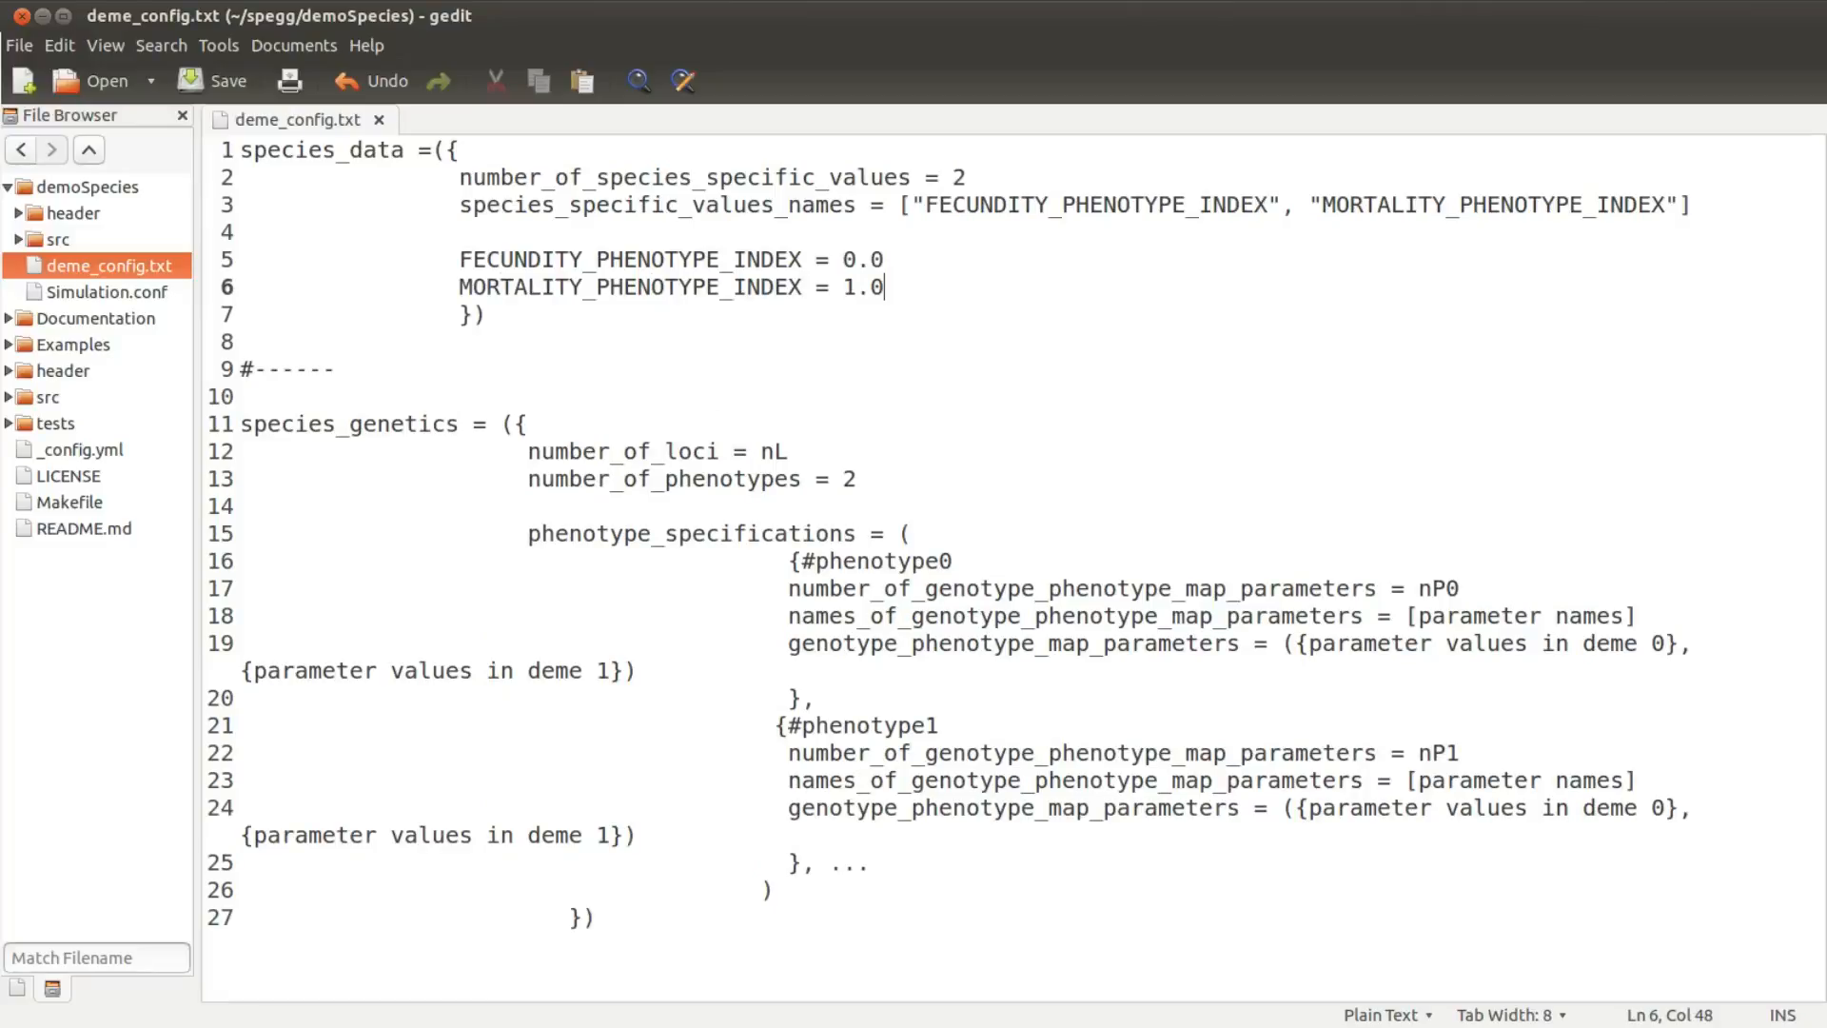
- After a blank line, add number_of_parameters without a value and parameter_names = ["M_reproductive_advantage", "F_reproductive_advantage"], and save
key("Return")
key("Return")
type("number_of_parameters")
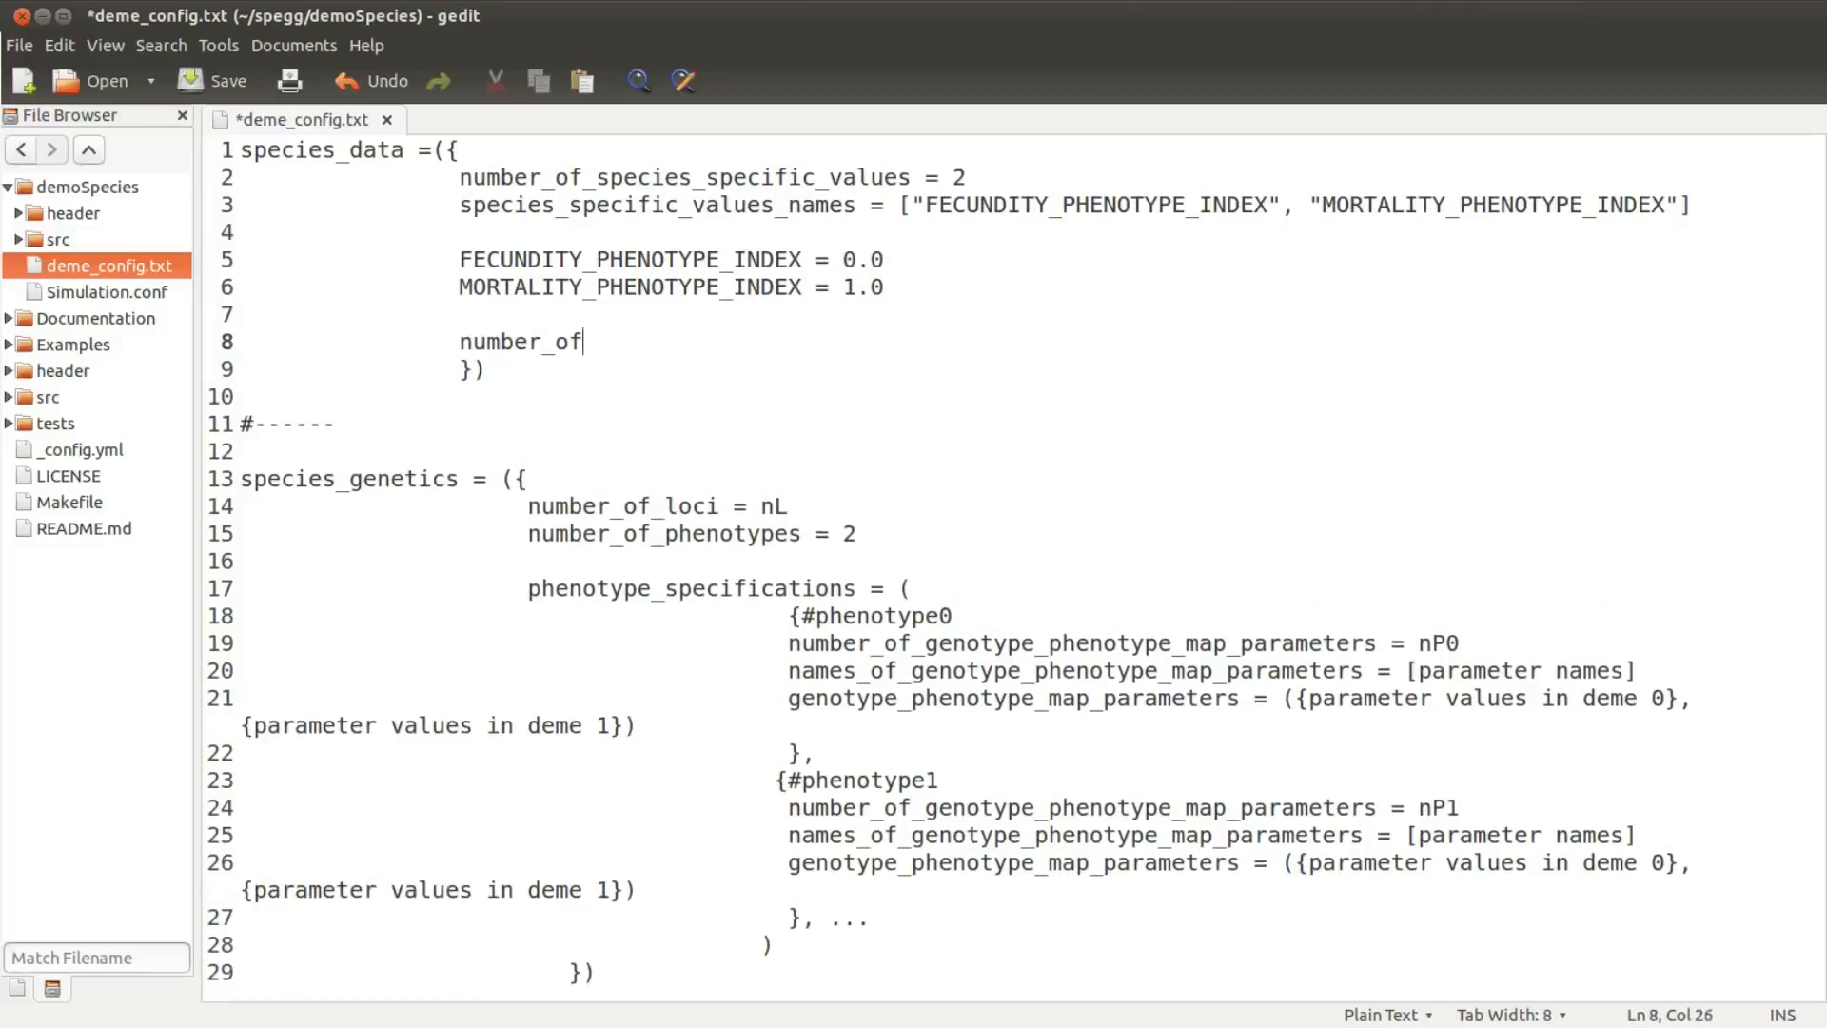
key("Return")
key("BackSpace")
key("Tab")
type("parameter_names = [\"")
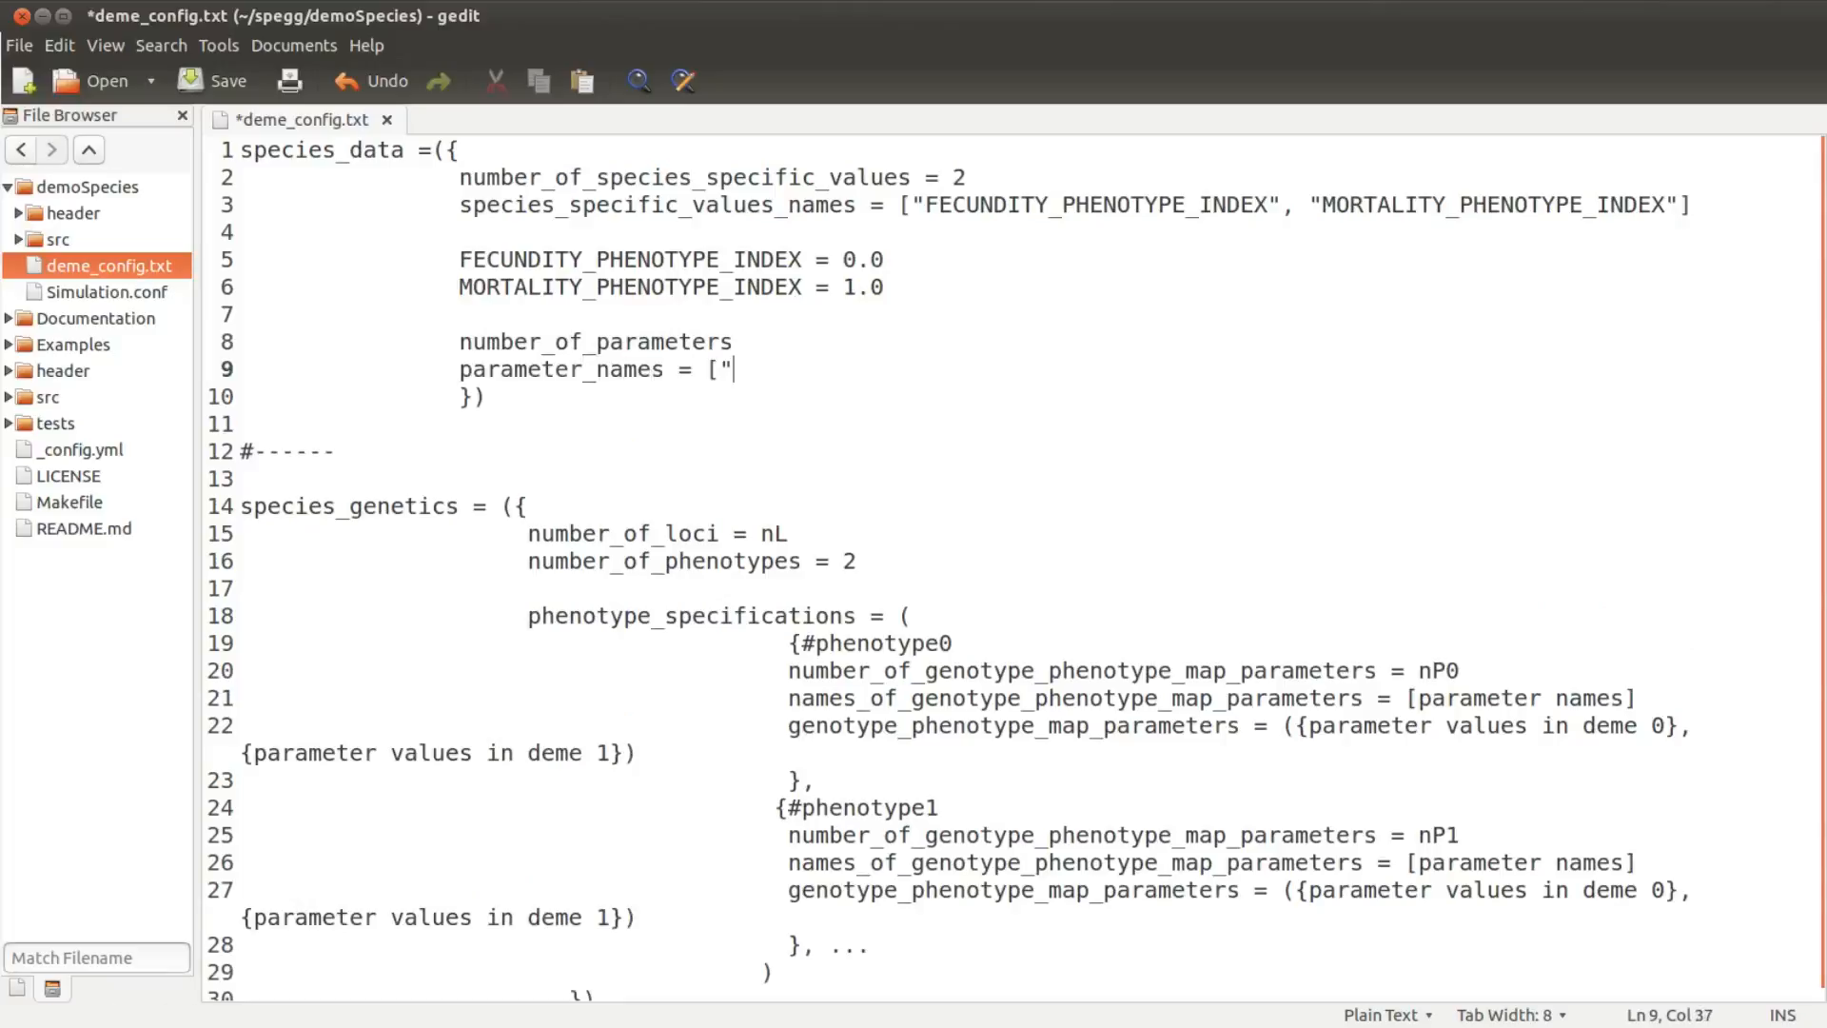
type("M_reproductive_advantage\",")
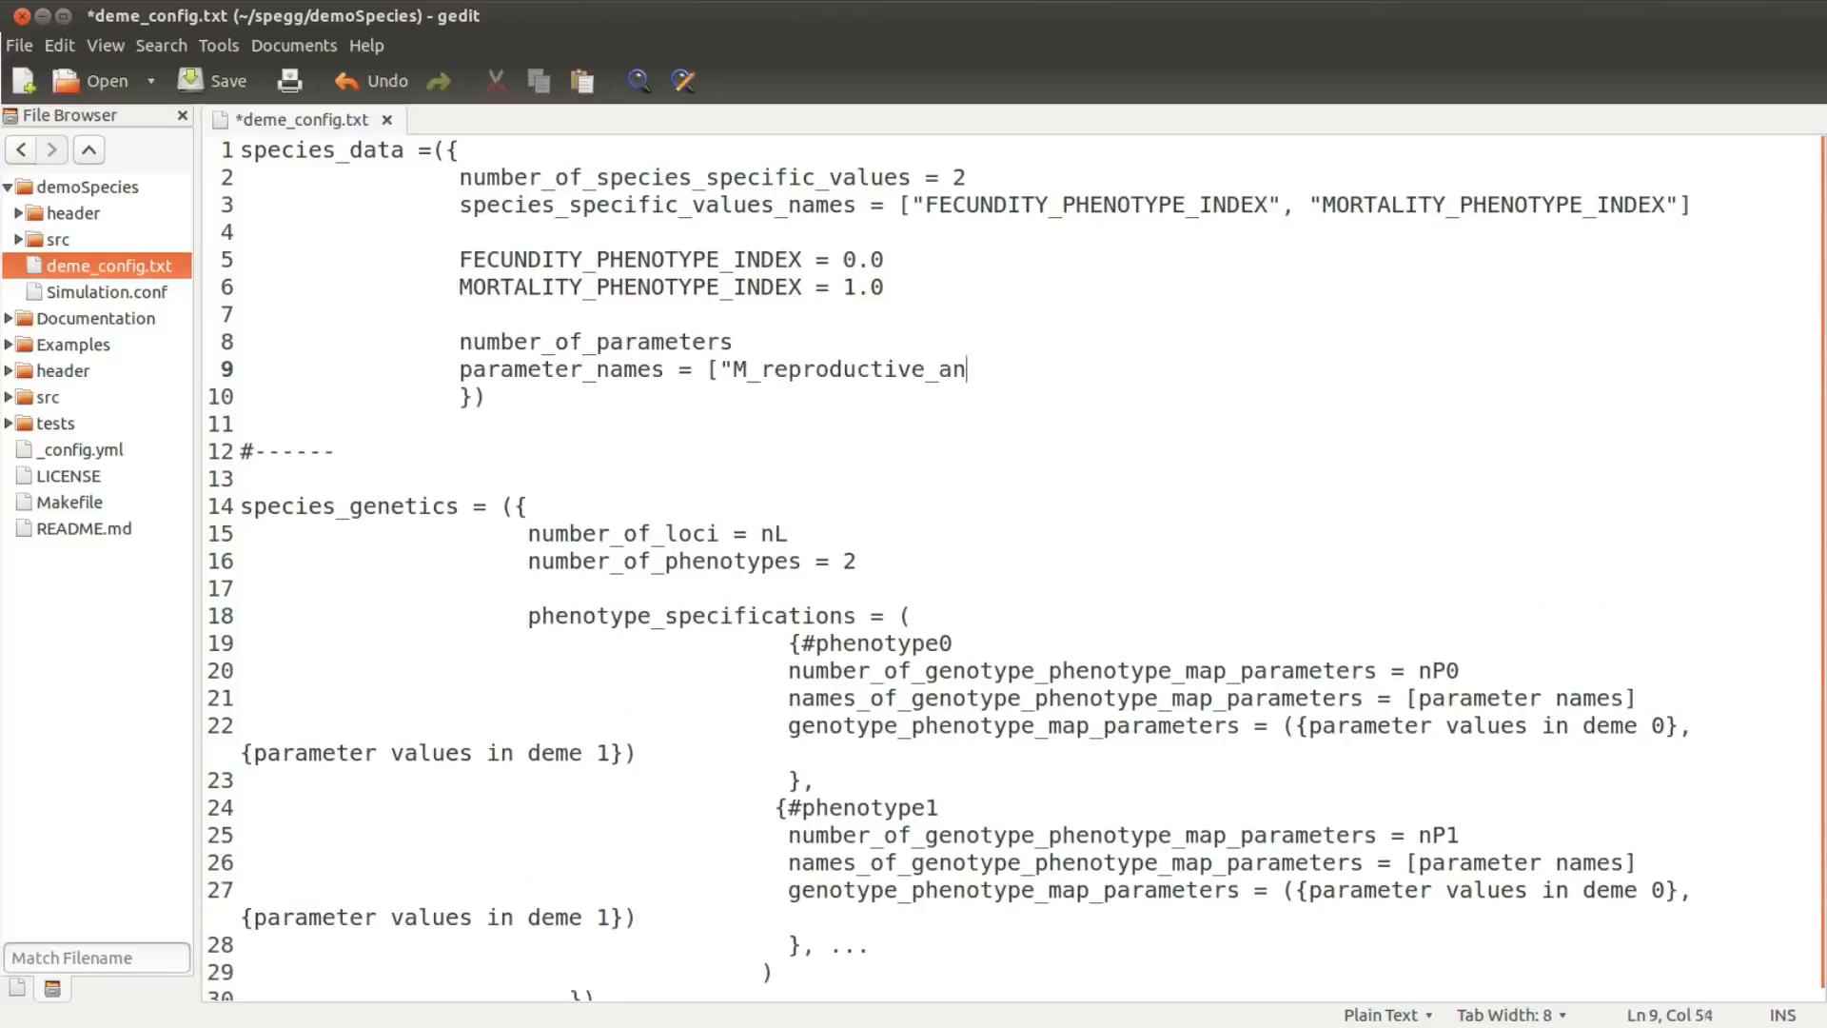
type(" \"F_reproductive_advantage\"")
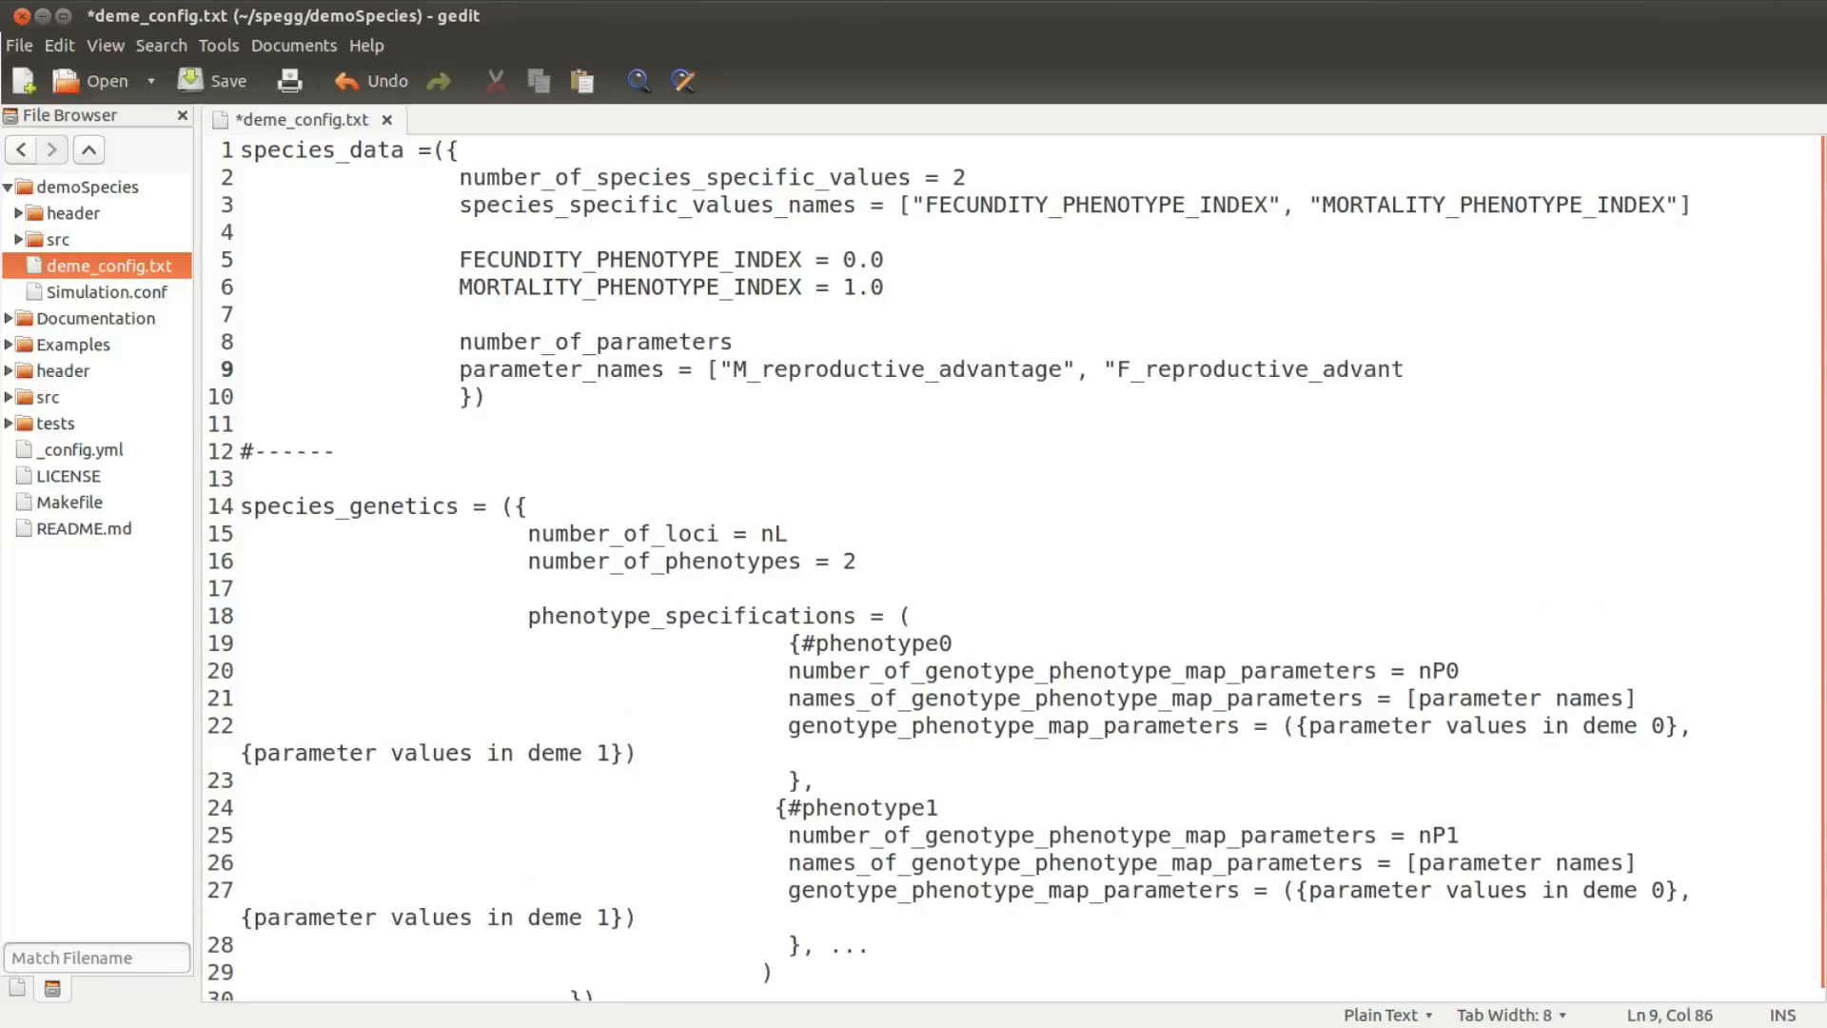
type("]")
key("ctrl+s")
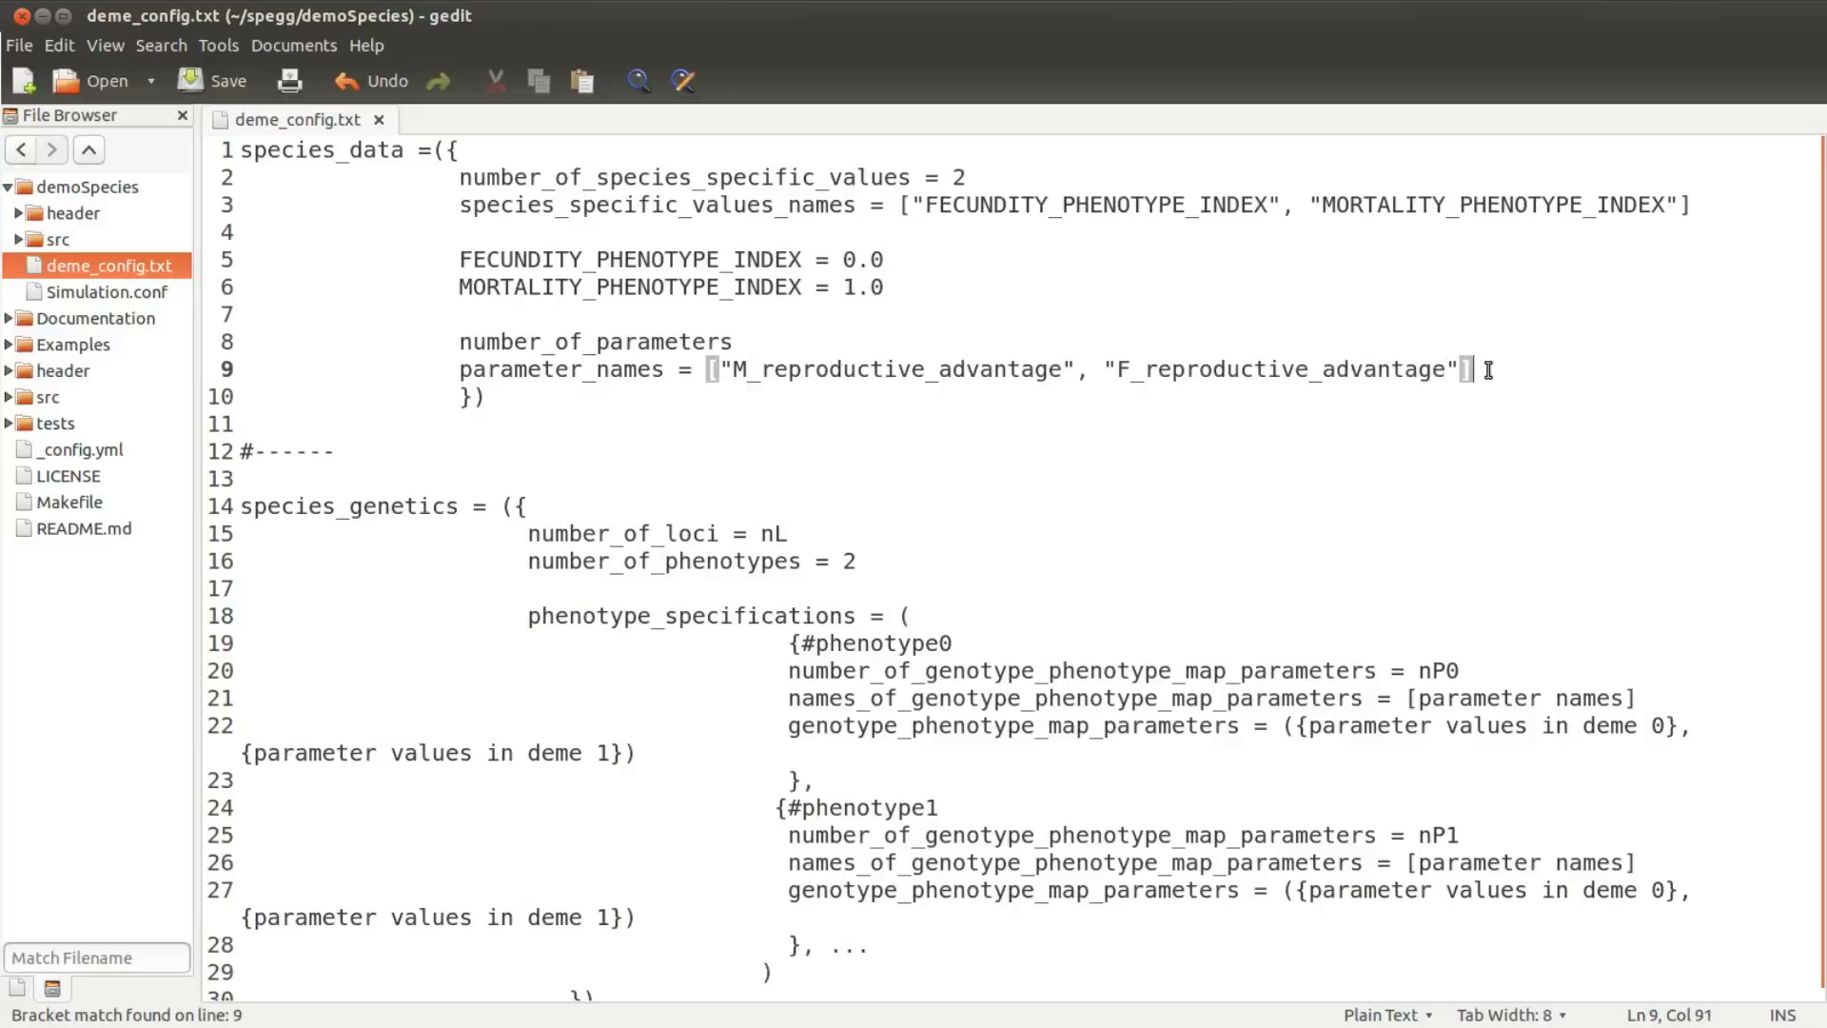
- Add a deme_specifications list with "parameter values for deme" placeholder groups for demes 0, 1, ... and P, and save
key("Return")
key("Return")
type("deme_specific")
key("Left")
type("{parameter values for deme 0}, {para")
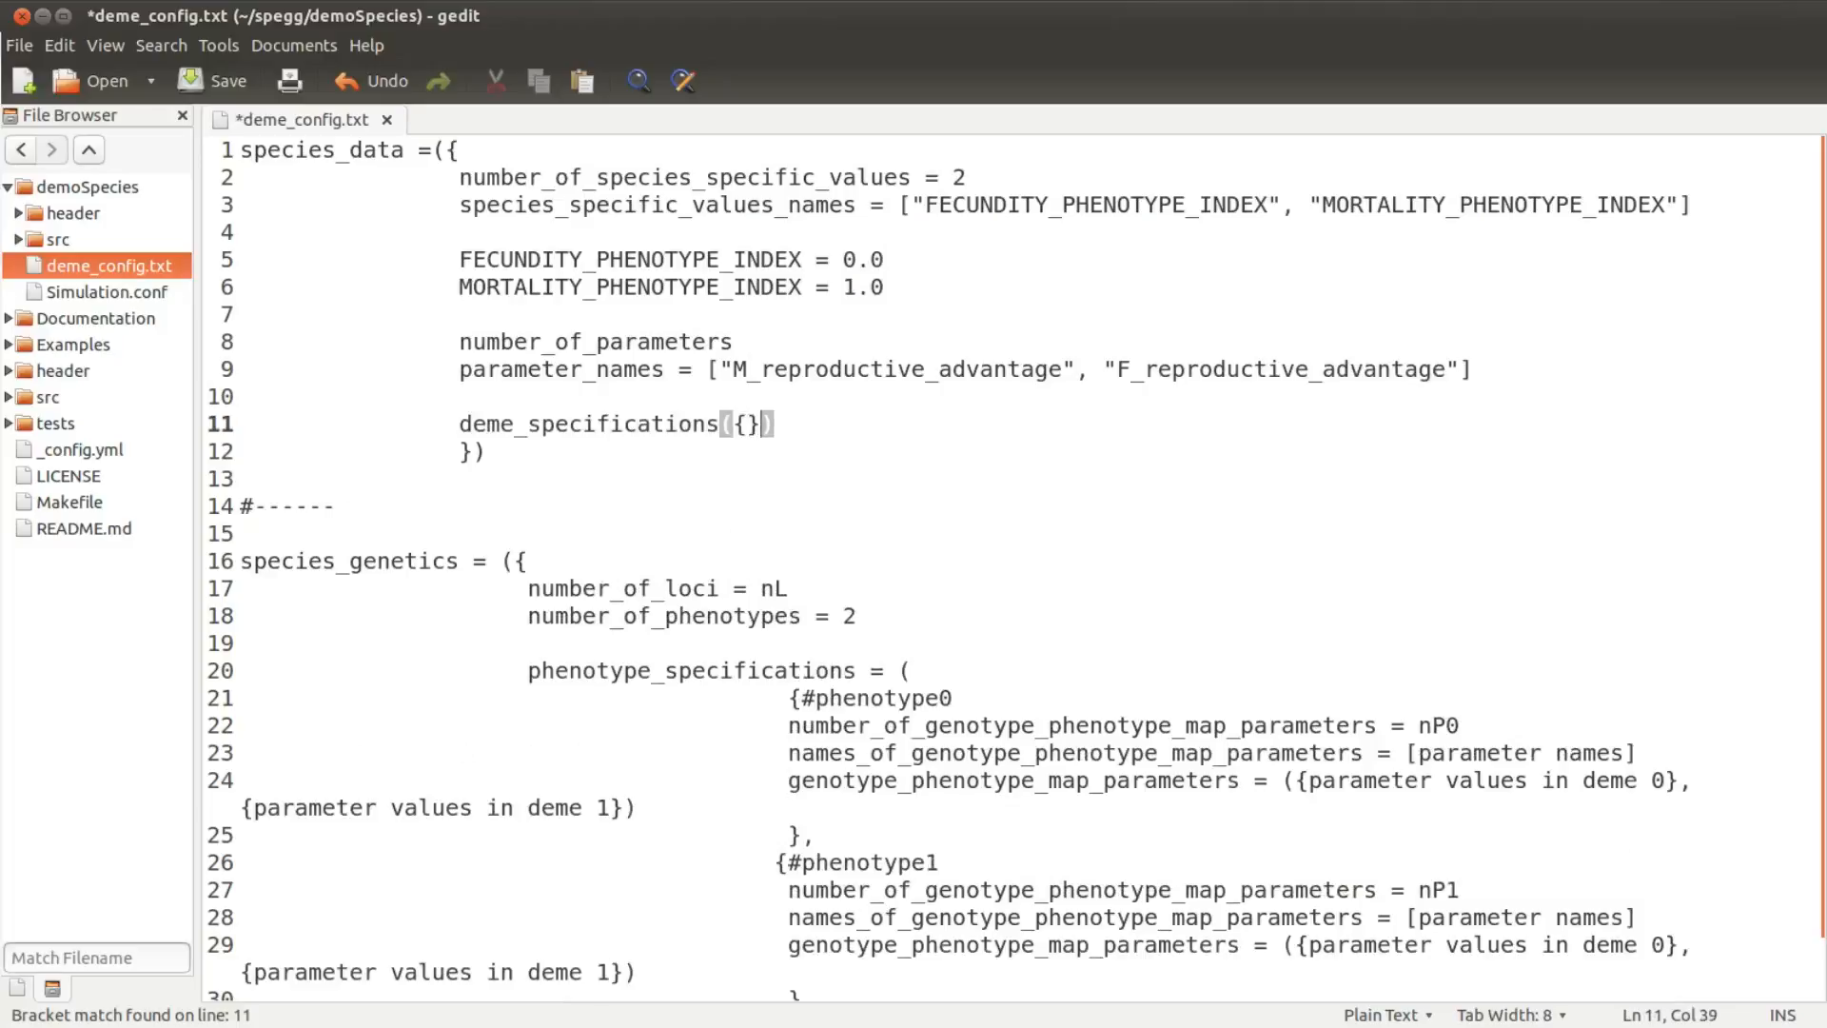
type("meter values for deme 1}, ..")
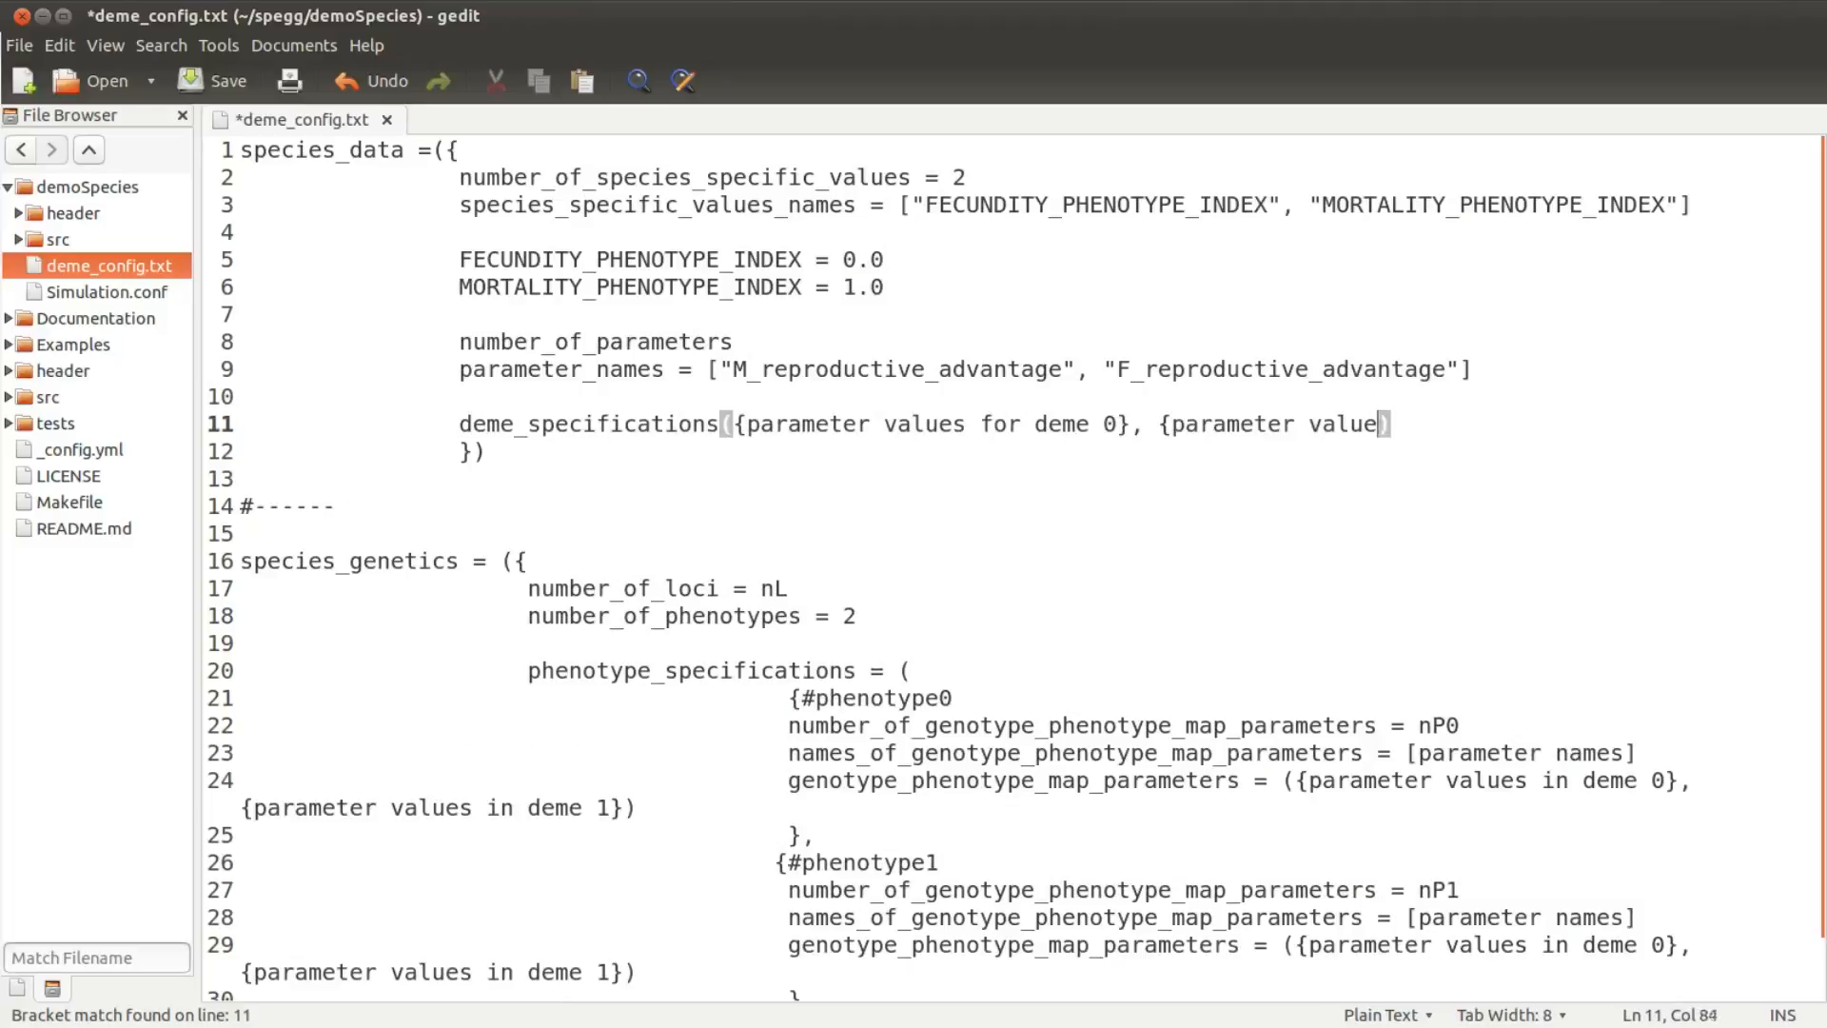
type("., {parameter values for deme P}")
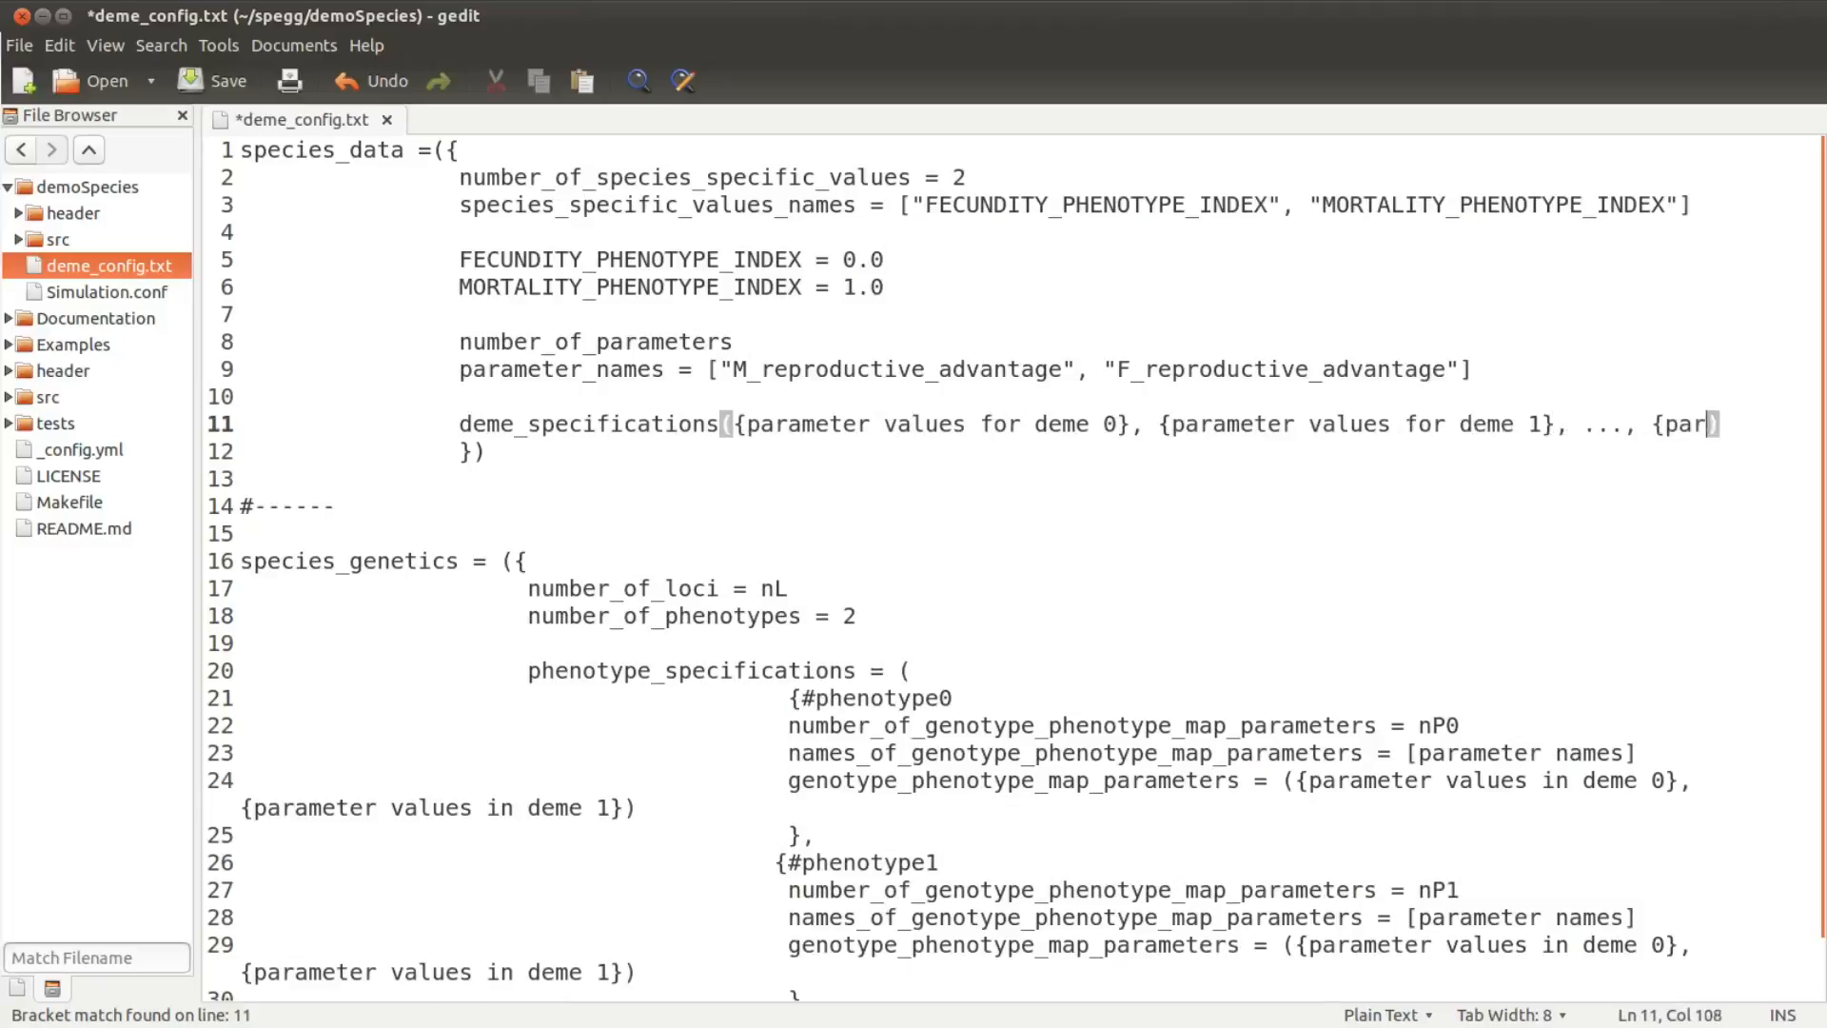
key("ctrl+s")
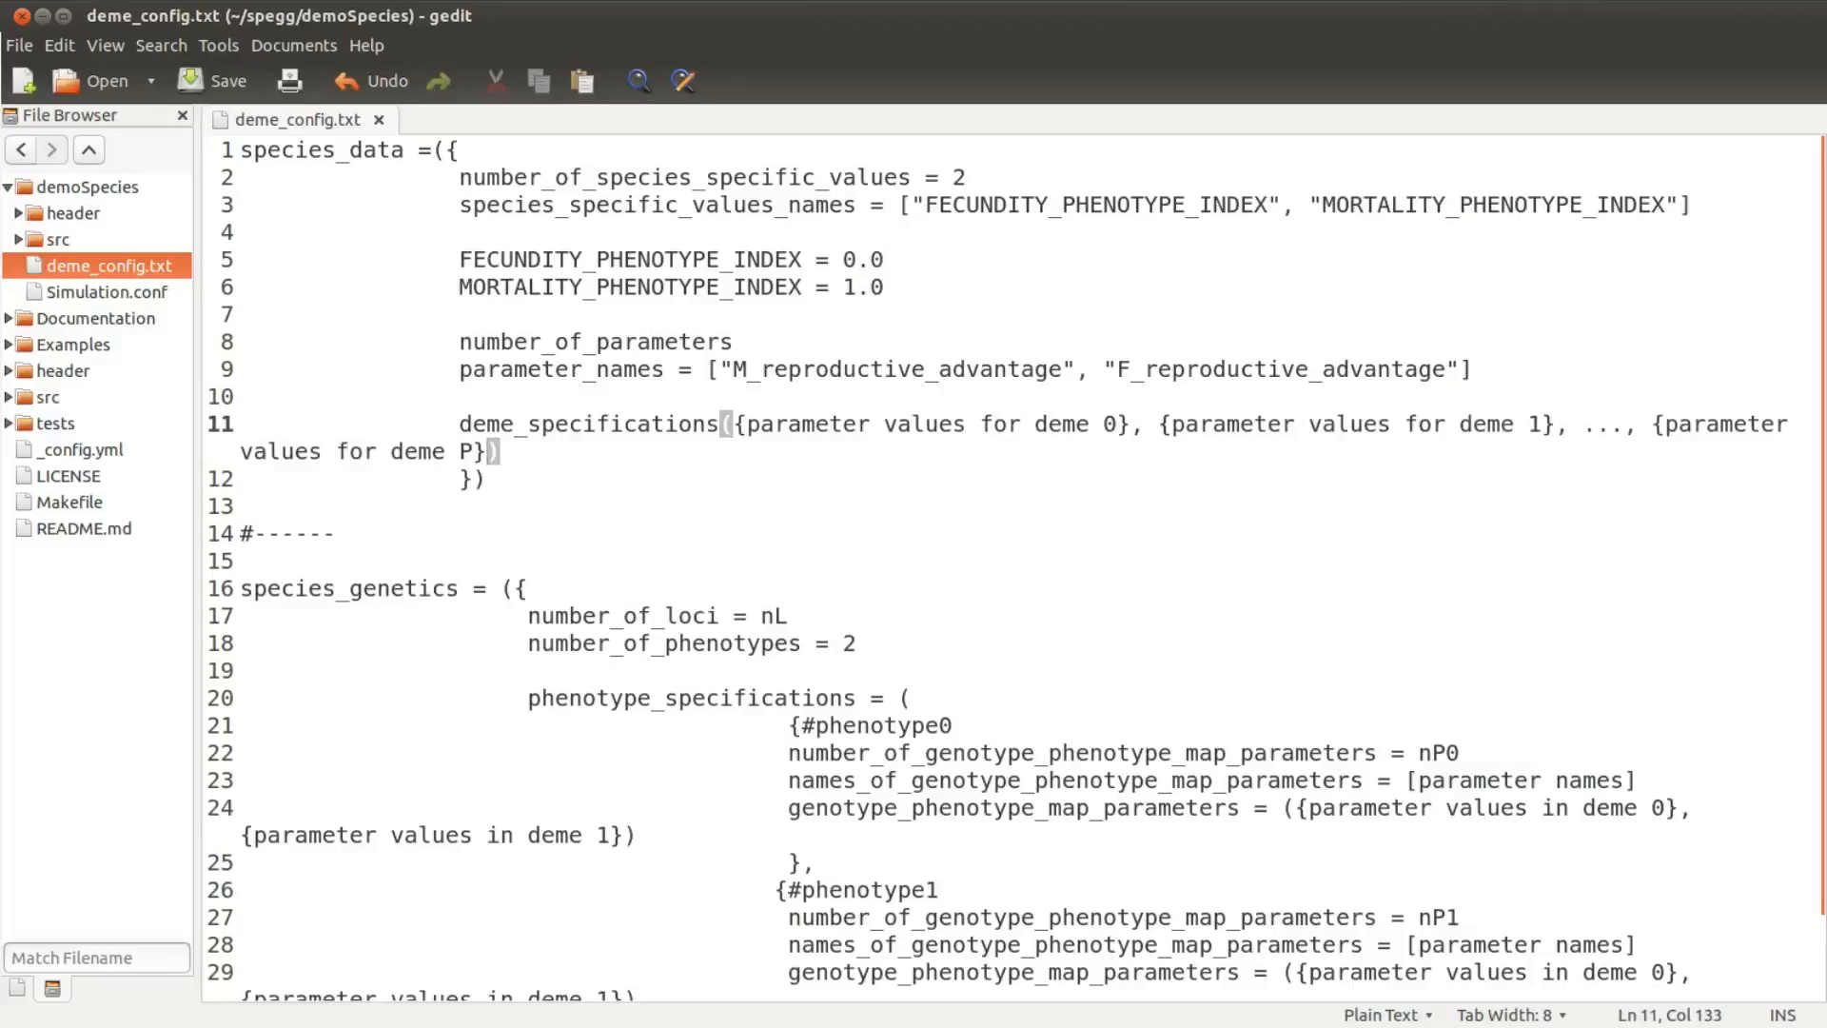
- Replace the deme 0 placeholder in deme_specifications with M_reproductive_advantage = 1.0 and, on a new indented line, F_reproductive_advantage = 1.0
left_click_drag(1118, 428, 750, 428)
type("M_reproductive_advantage = 1.0")
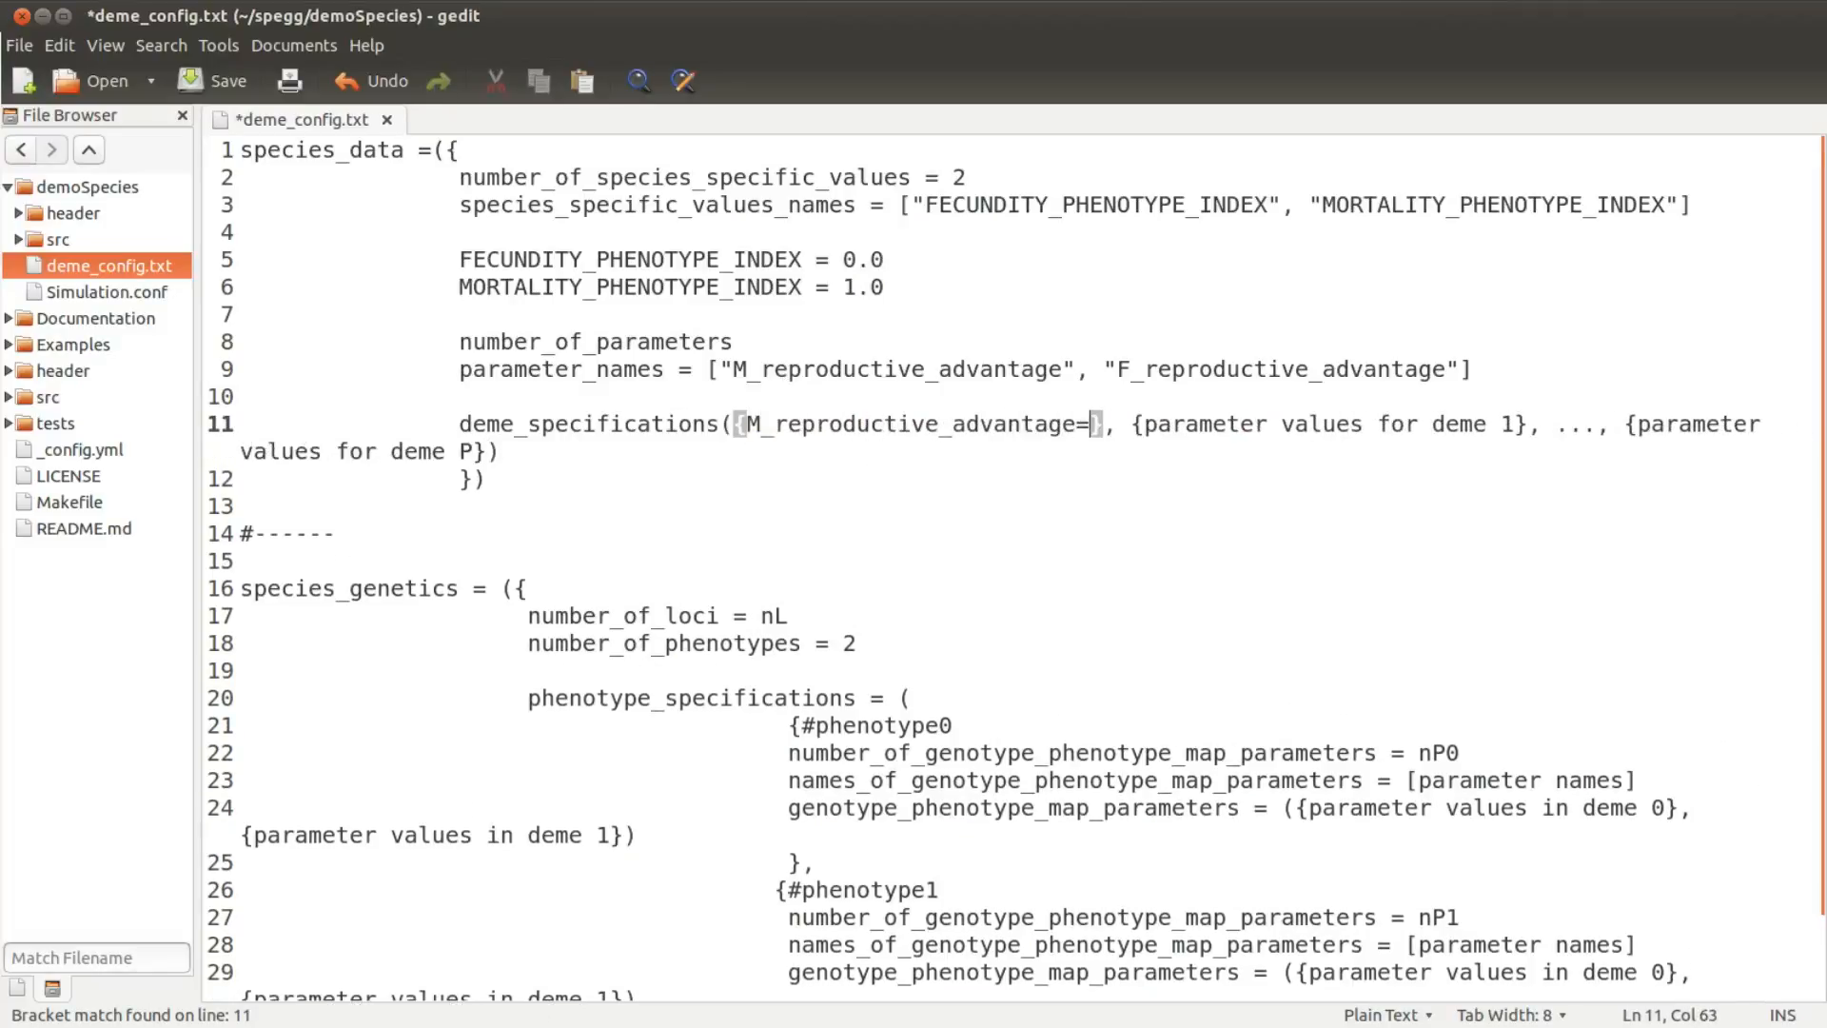
key("Return")
key("Tab")
key("Tab")
key("Tab")
key("Tab")
type("F_reproductive_advantage = ")
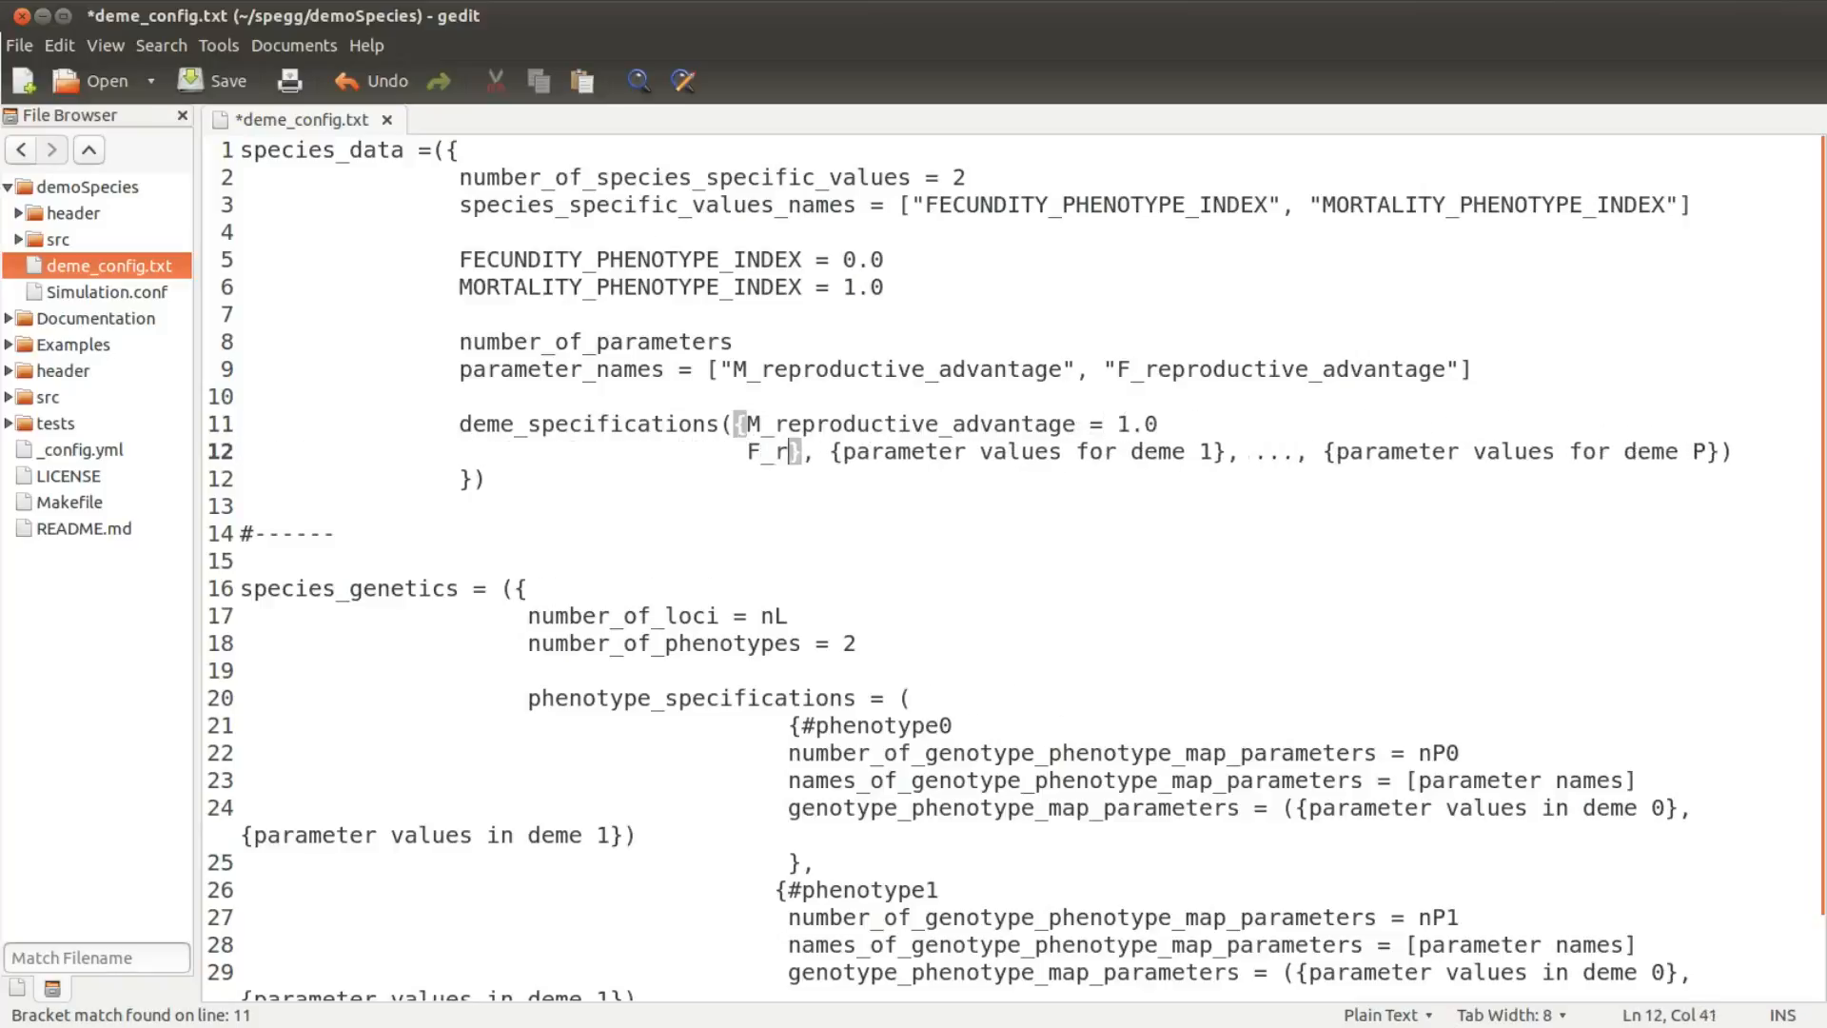
type("1.0")
- Put the deme 1 group on its own indented line and replace its placeholder with M_reproductive_advantage = 1.5
key("Right")
key("Right")
key("Right")
key("Return")
key("Tab")
key("Tab")
key("Tab")
key("Tab")
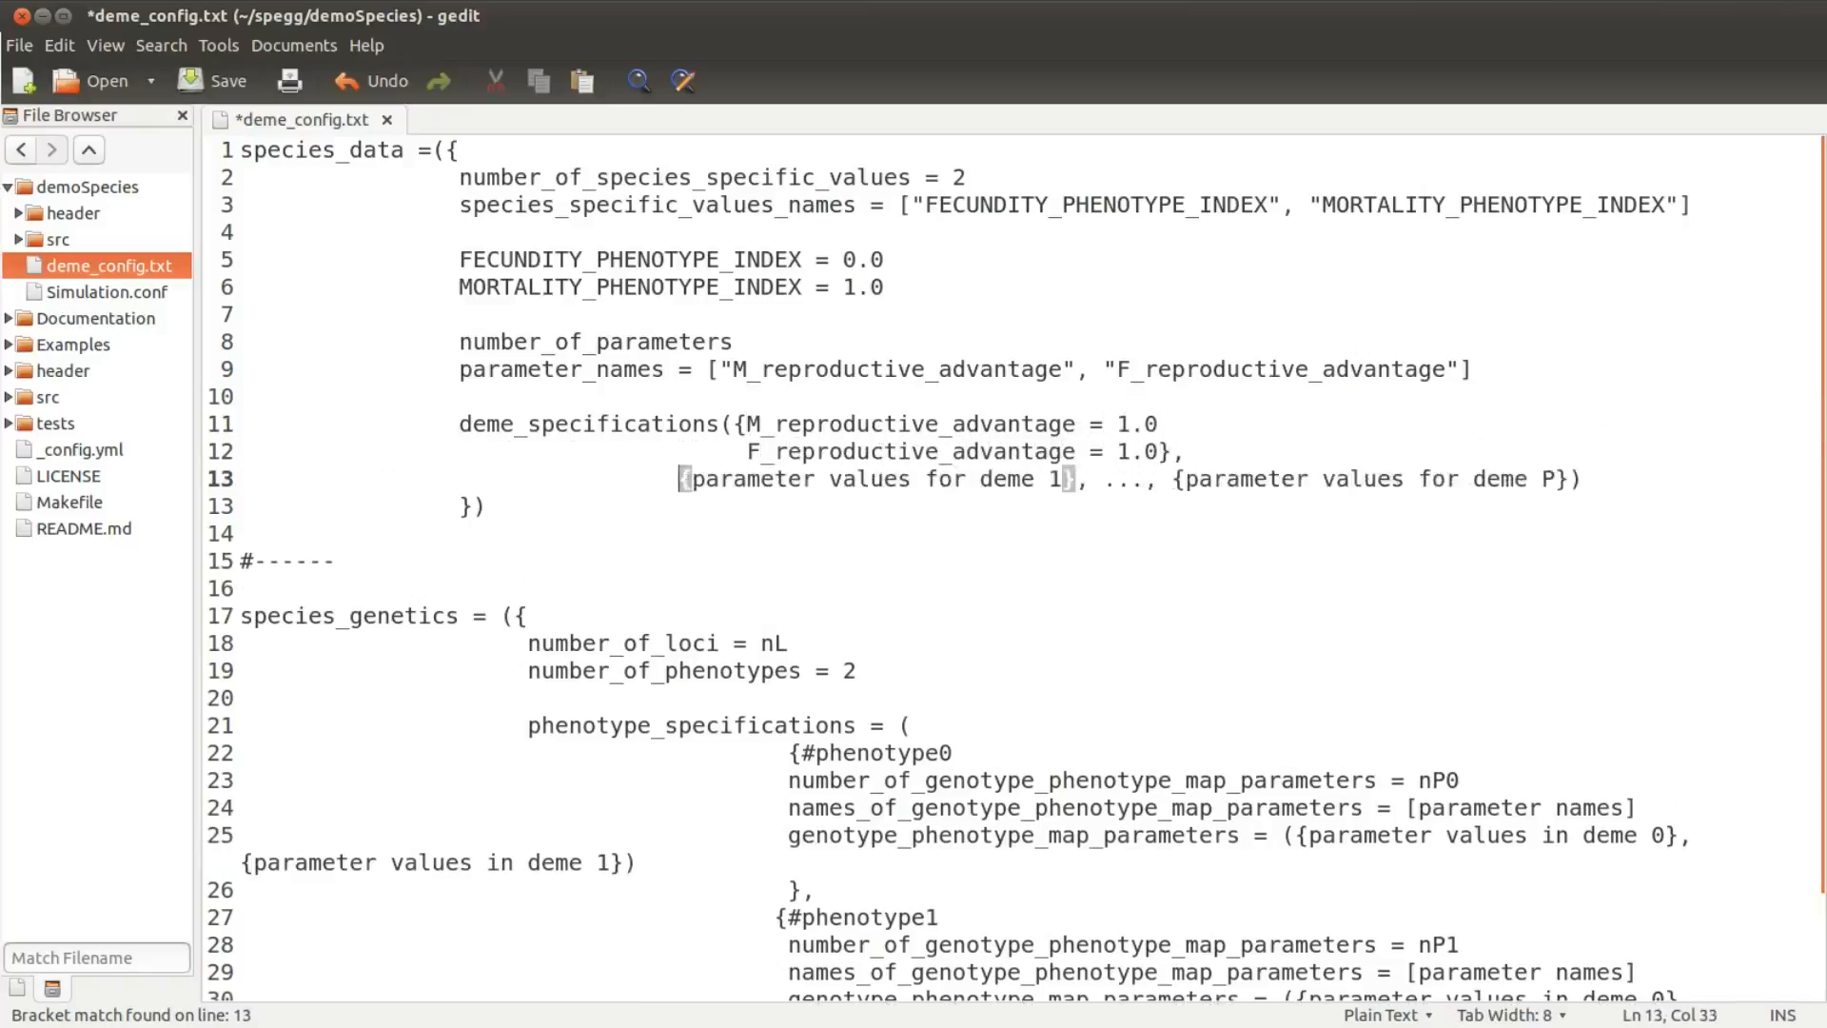
key("shift+Right")
key("shift+Right")
key("shift+Right")
key("shift+Right")
key("shift+Right")
key("shift+Right")
key("shift+Right")
key("shift+Right")
key("shift+Right")
key("shift+Right")
key("shift+Right")
key("shift+Right")
key("shift+Right")
key("shift+Right")
key("shift+Right")
key("shift+Right")
key("shift+Right")
key("shift+Right")
key("shift+Right")
key("shift+Right")
key("Delete")
key("Delete")
key("Delete")
type("M_reproductive_advantage = 1.5")
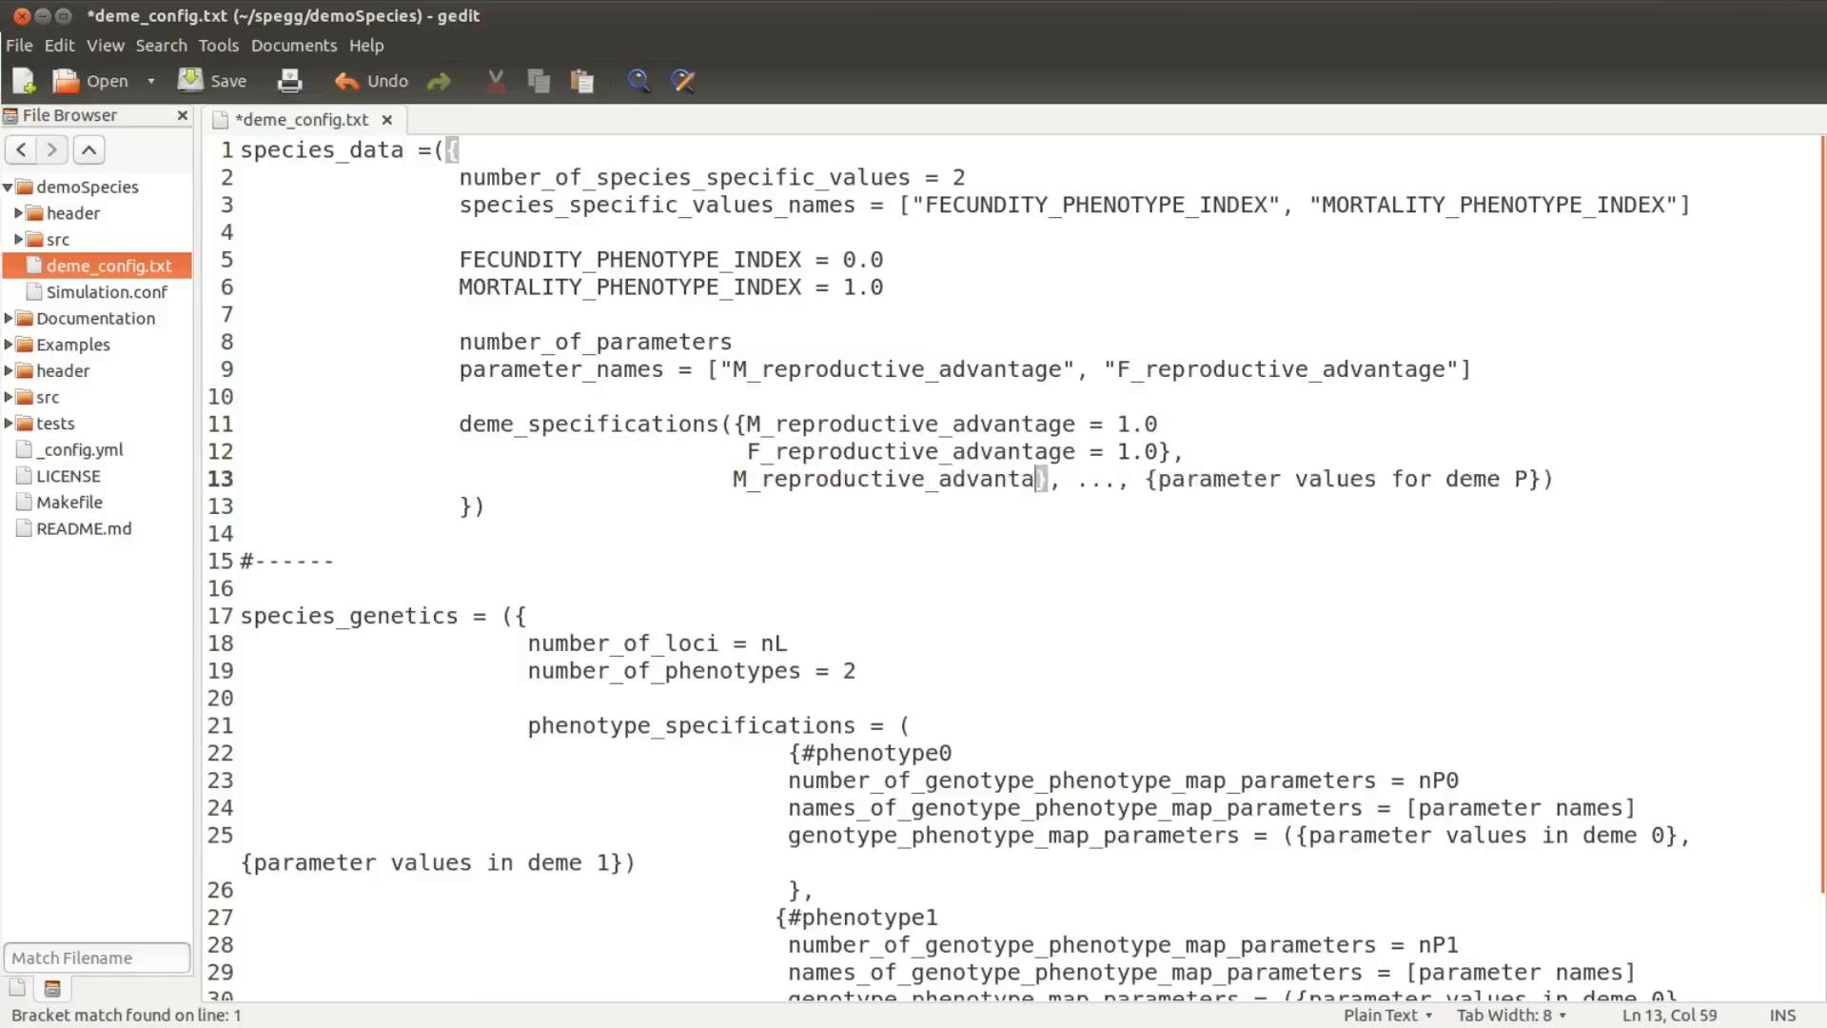
- On a new indented line of the deme 1 group, add F_reproductive_advantage=1.74
key("Return")
key("Tab")
key("Tab")
key("Tab")
key("Tab")
type("F_reproductive_advantage=1.5")
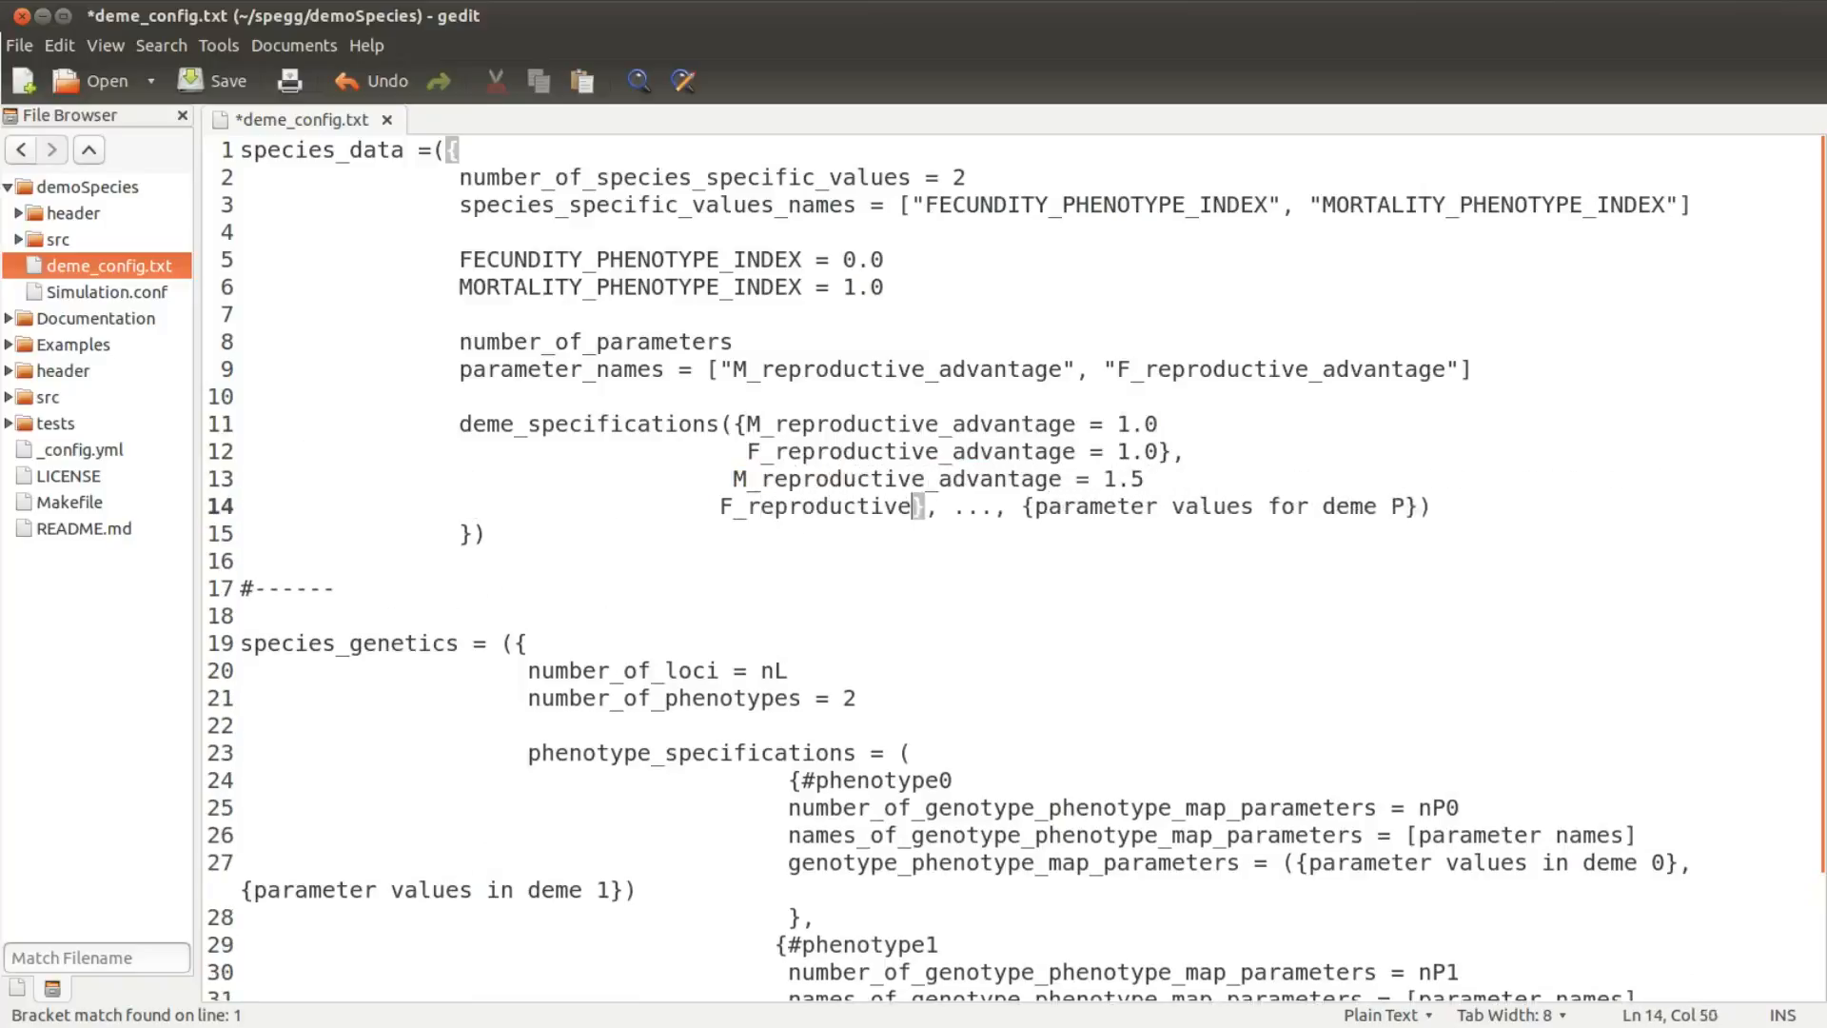
key("BackSpace")
type("74")
- Delete the remaining deme placeholders through deme P after the deme 1 values, and save the file
key("Right")
key("shift+Down")
key("shift+Home")
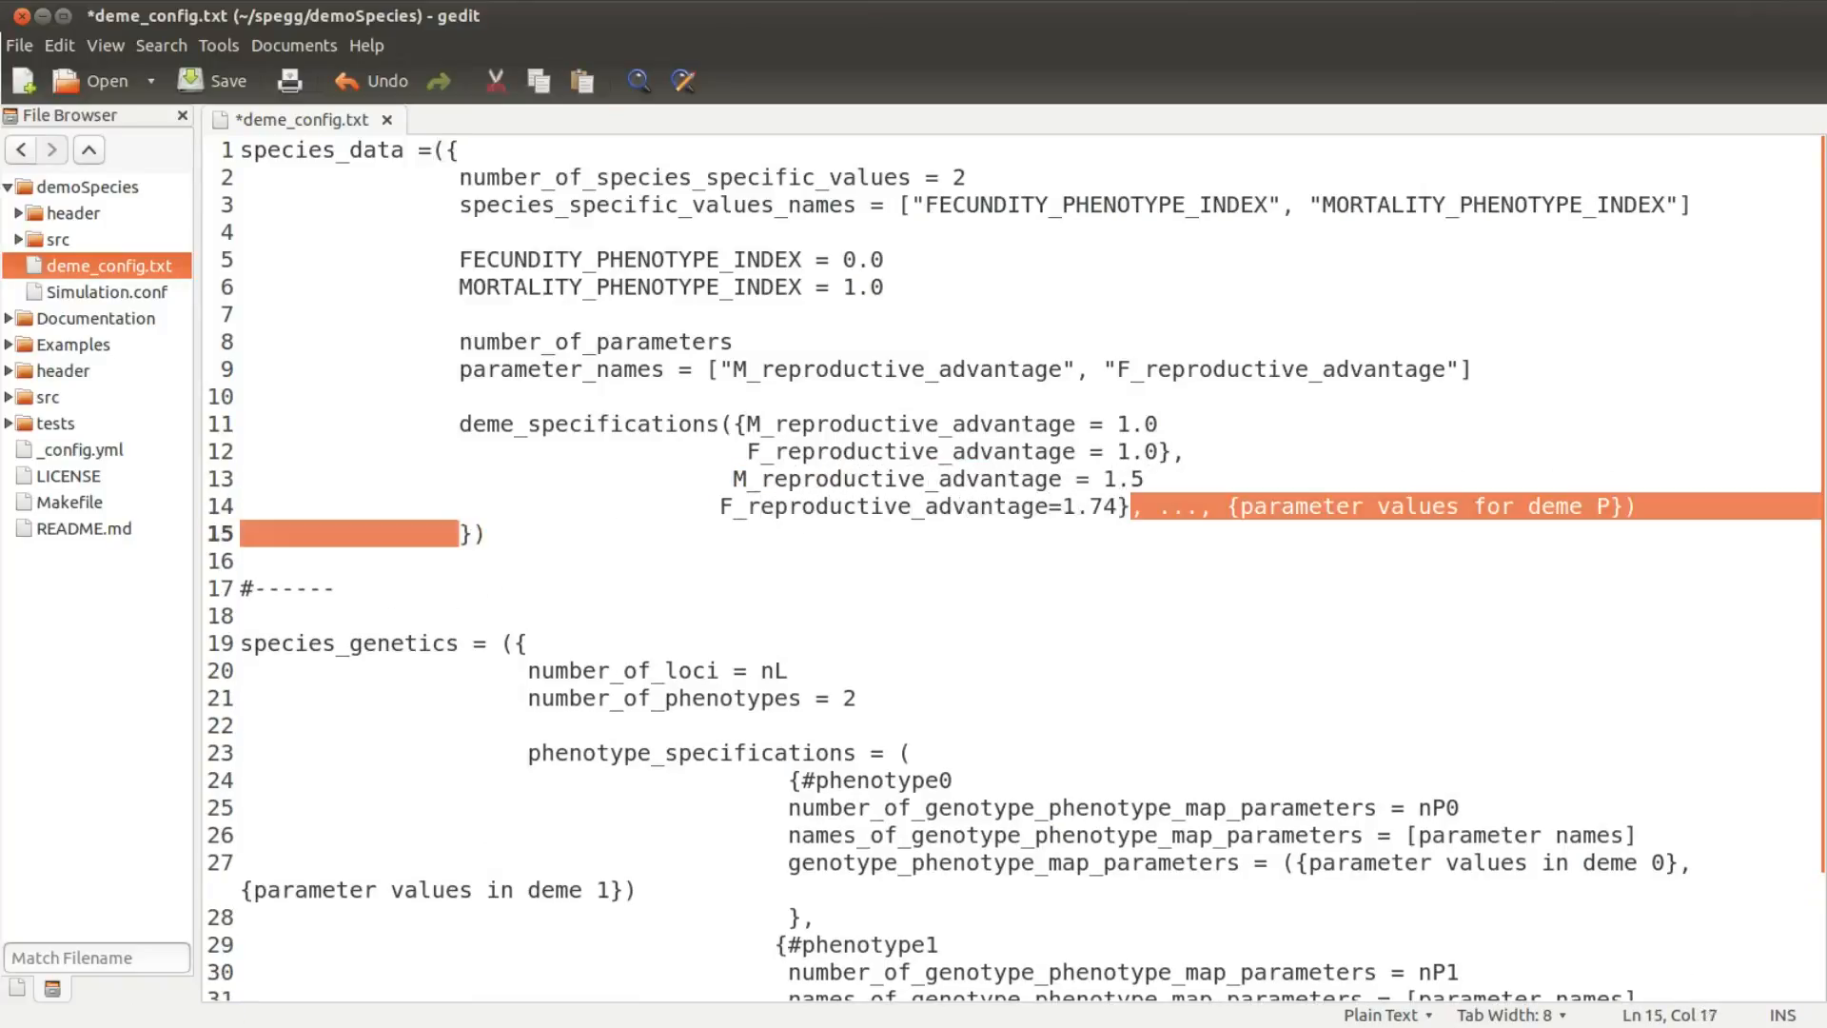
key("Delete")
key("End")
key("ctrl+s")
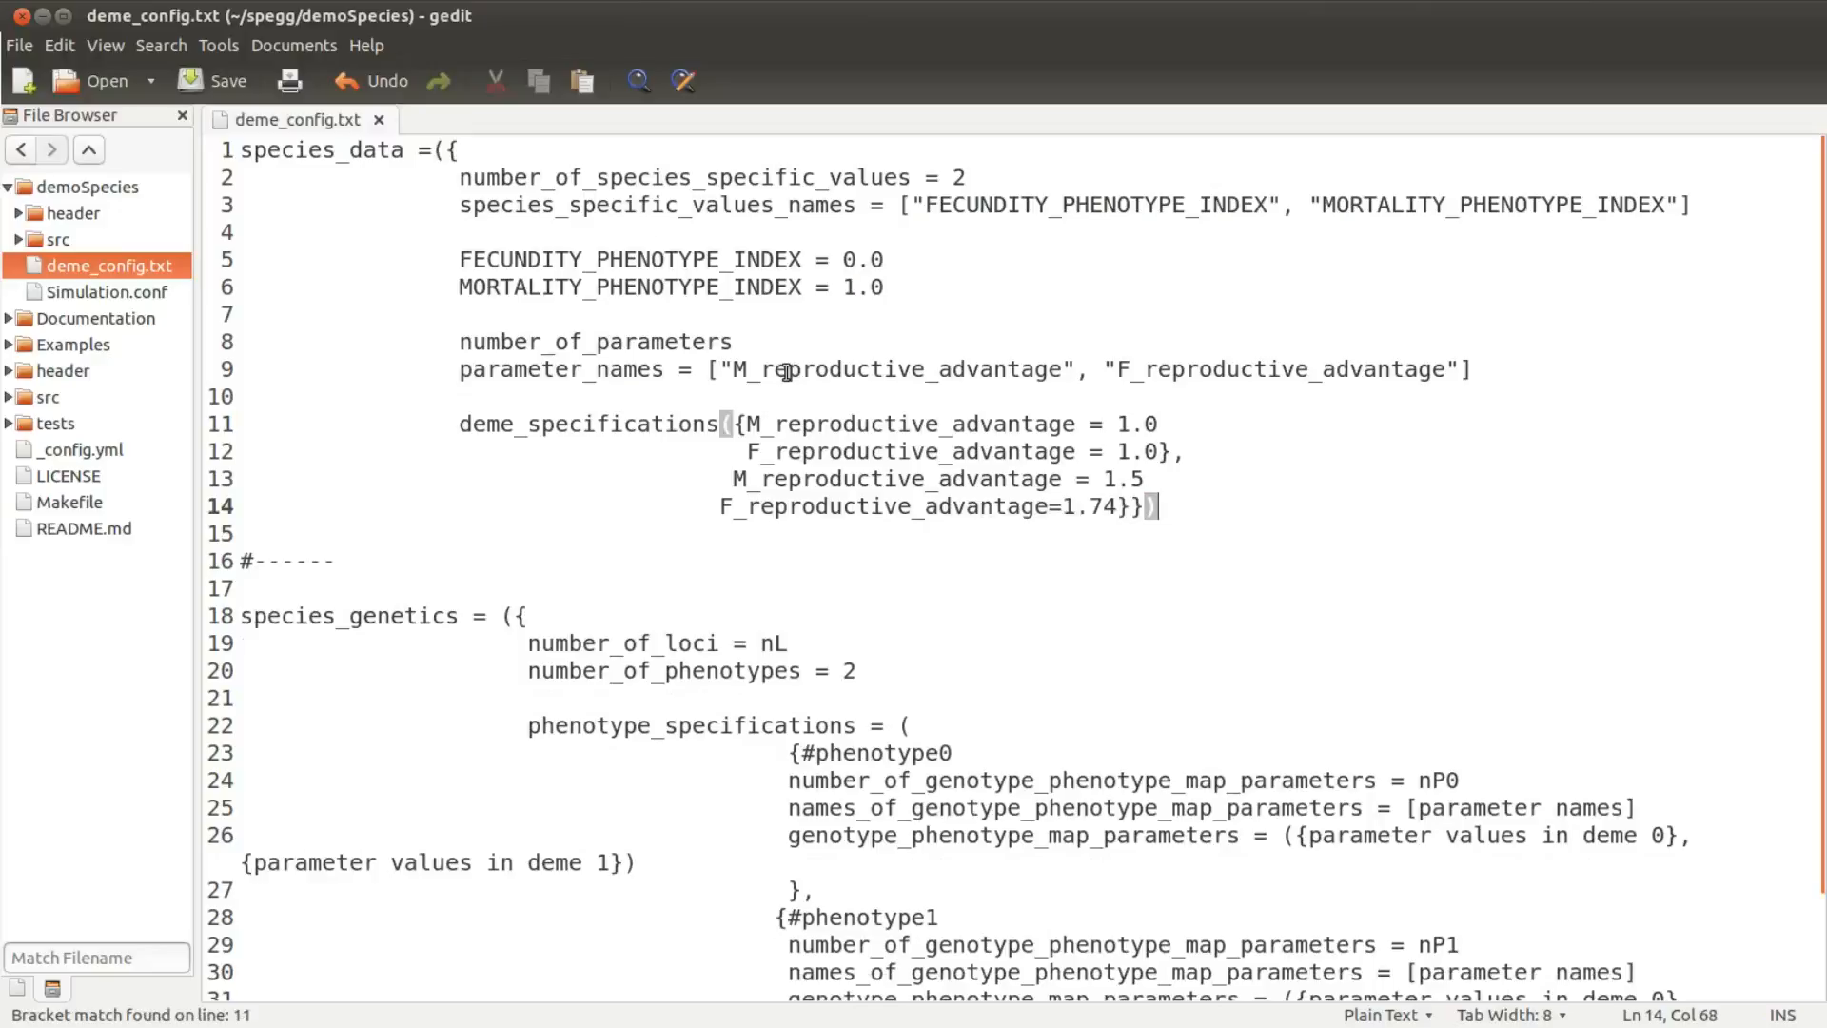
- Remove one of the two closing braces after F_reproductive_advantage=1.74 and save
key("Left")
key("Left")
key("Delete")
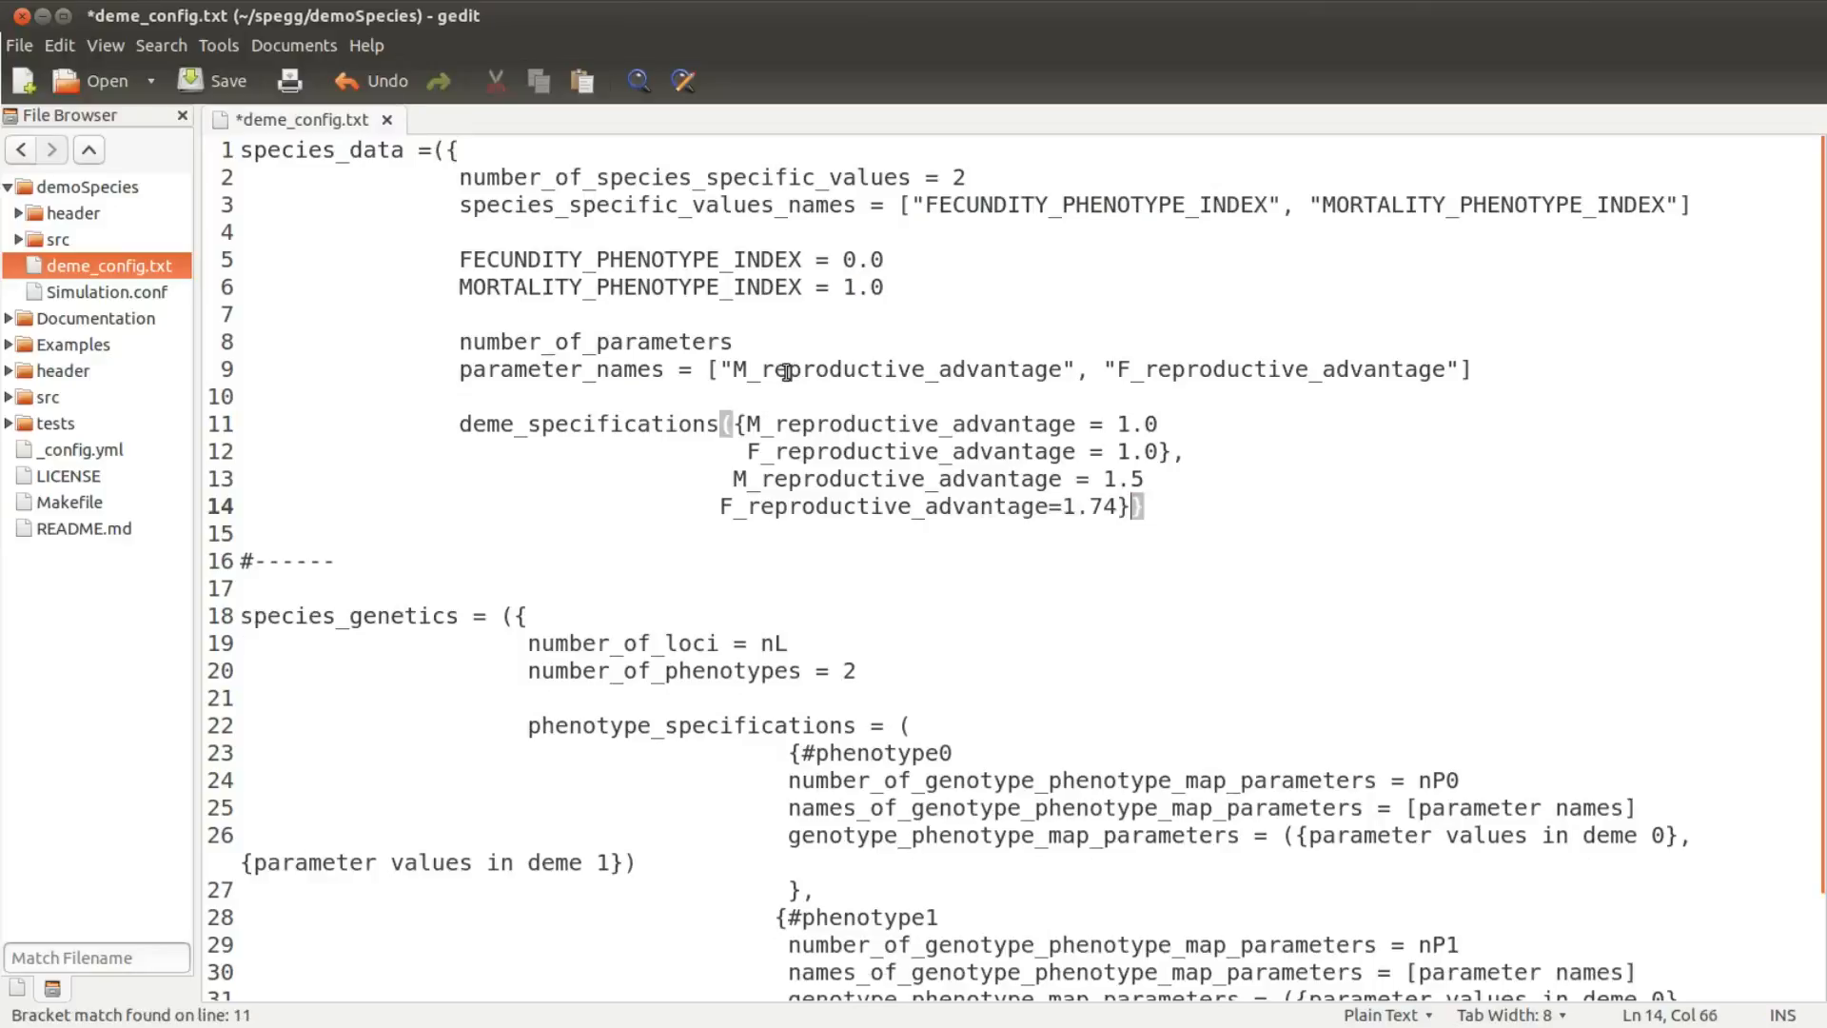
key("ctrl+s")
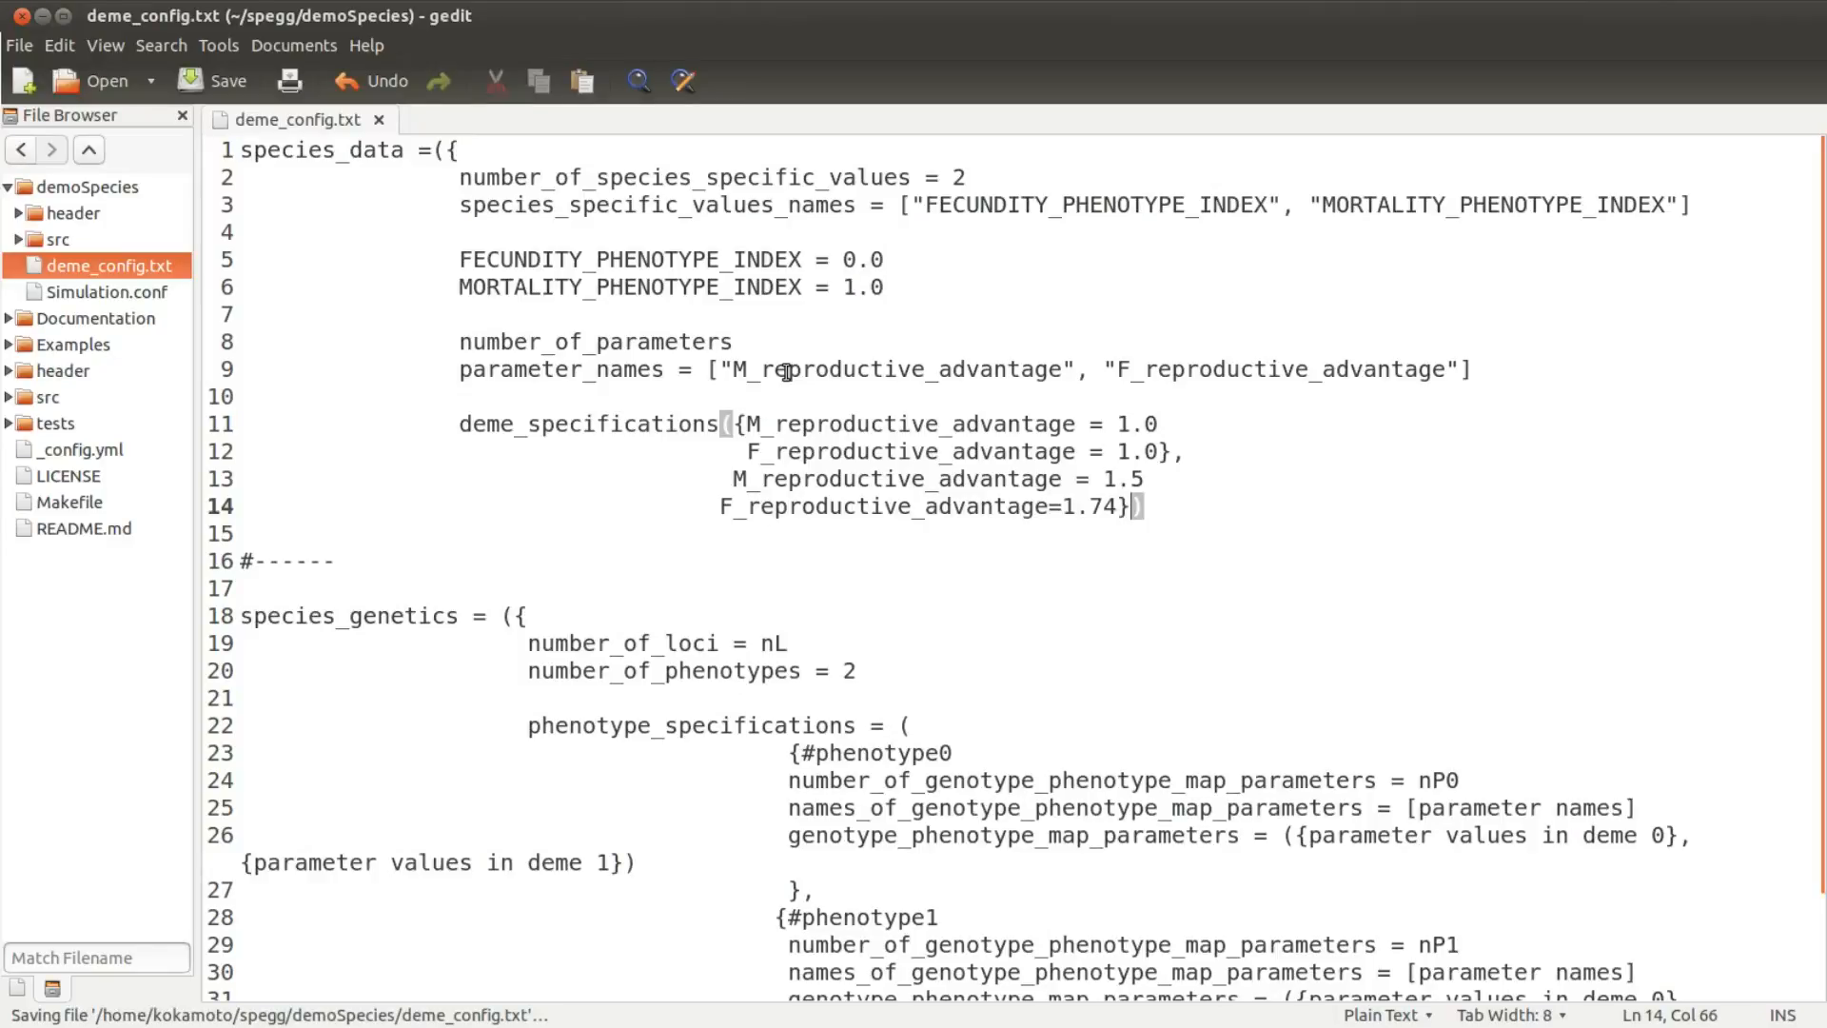
- Review the species_genetics and species_data placeholder entries in deme_config.txt
key("Up")
key("Home")
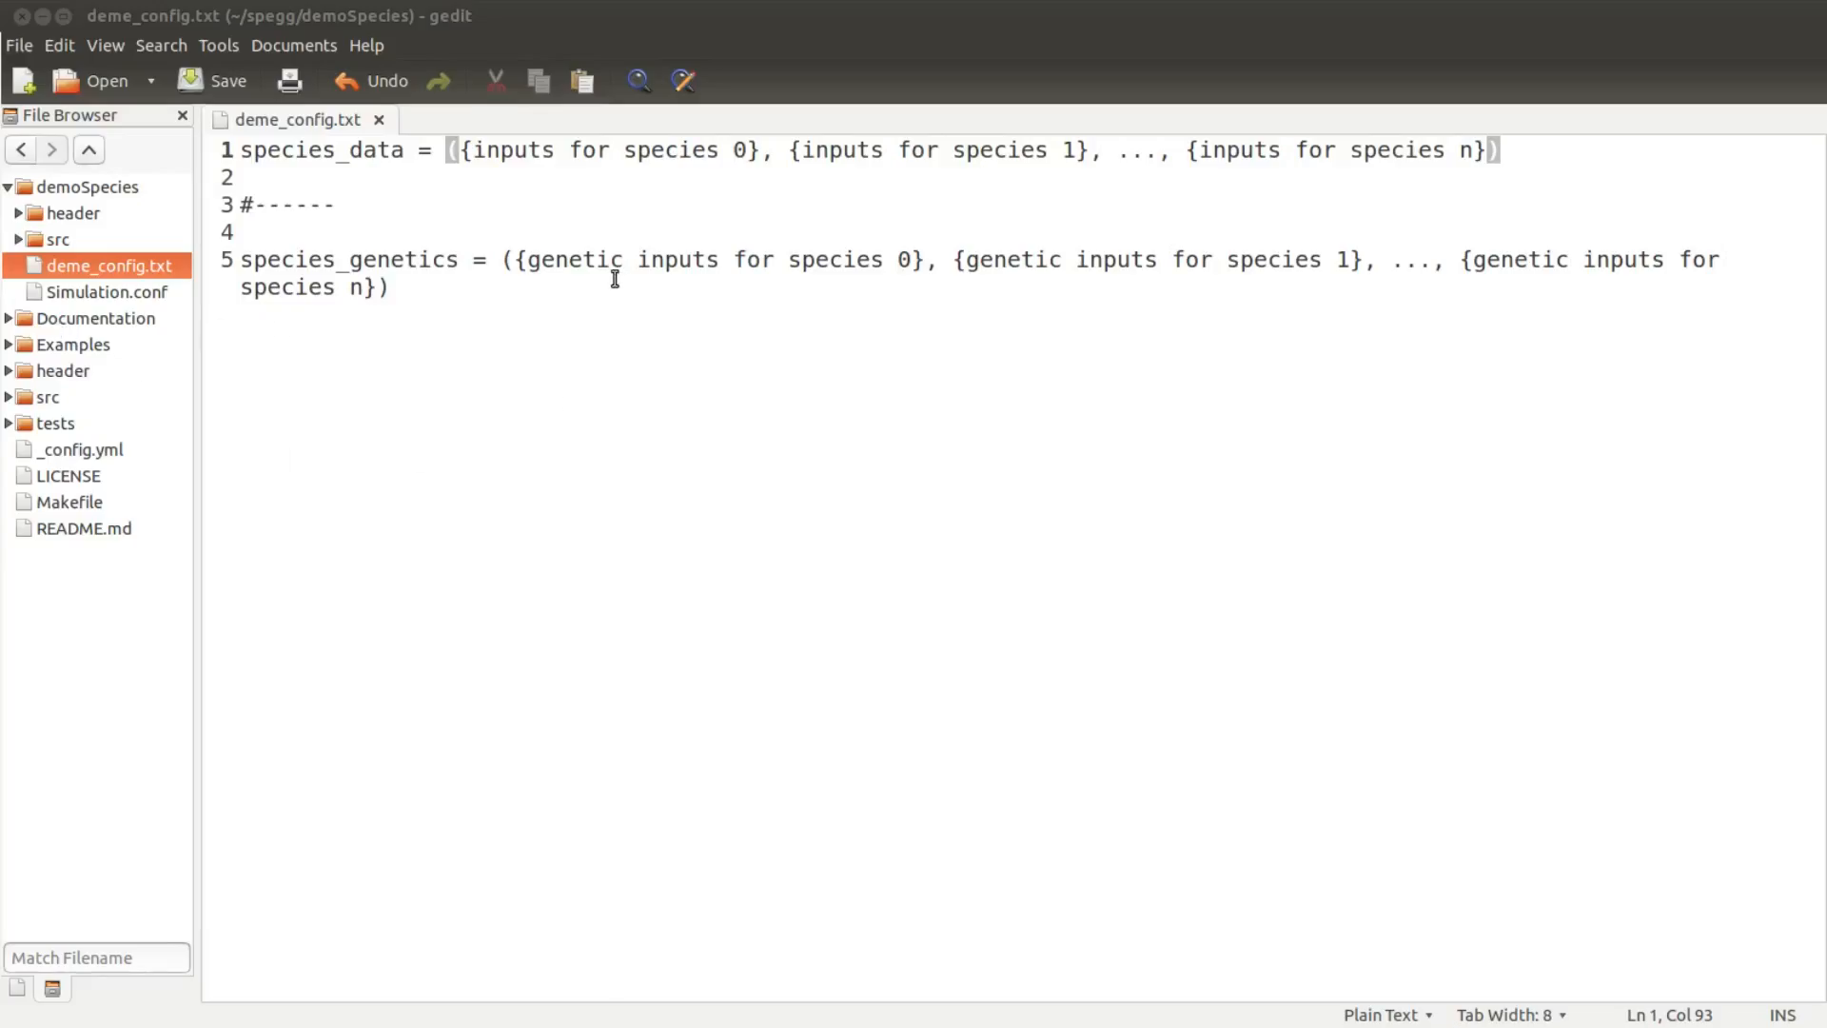
key("ctrl+End")
key("shift+Home")
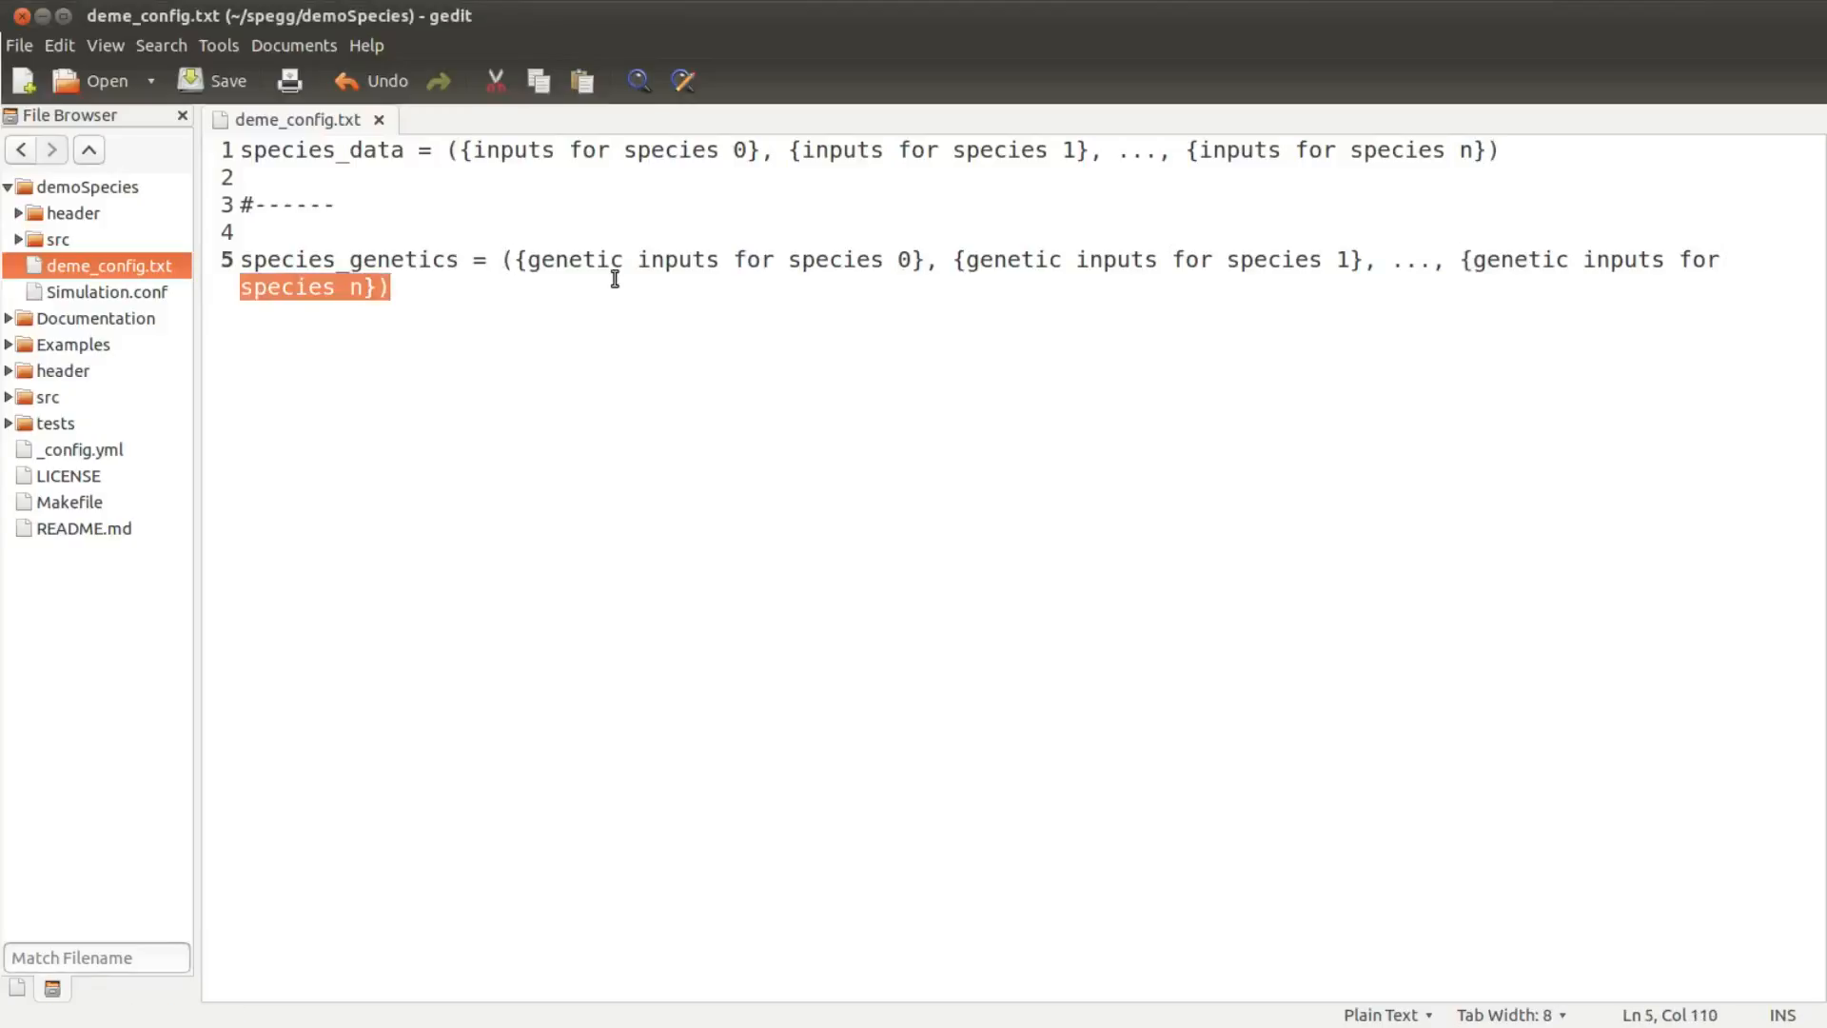
key("End")
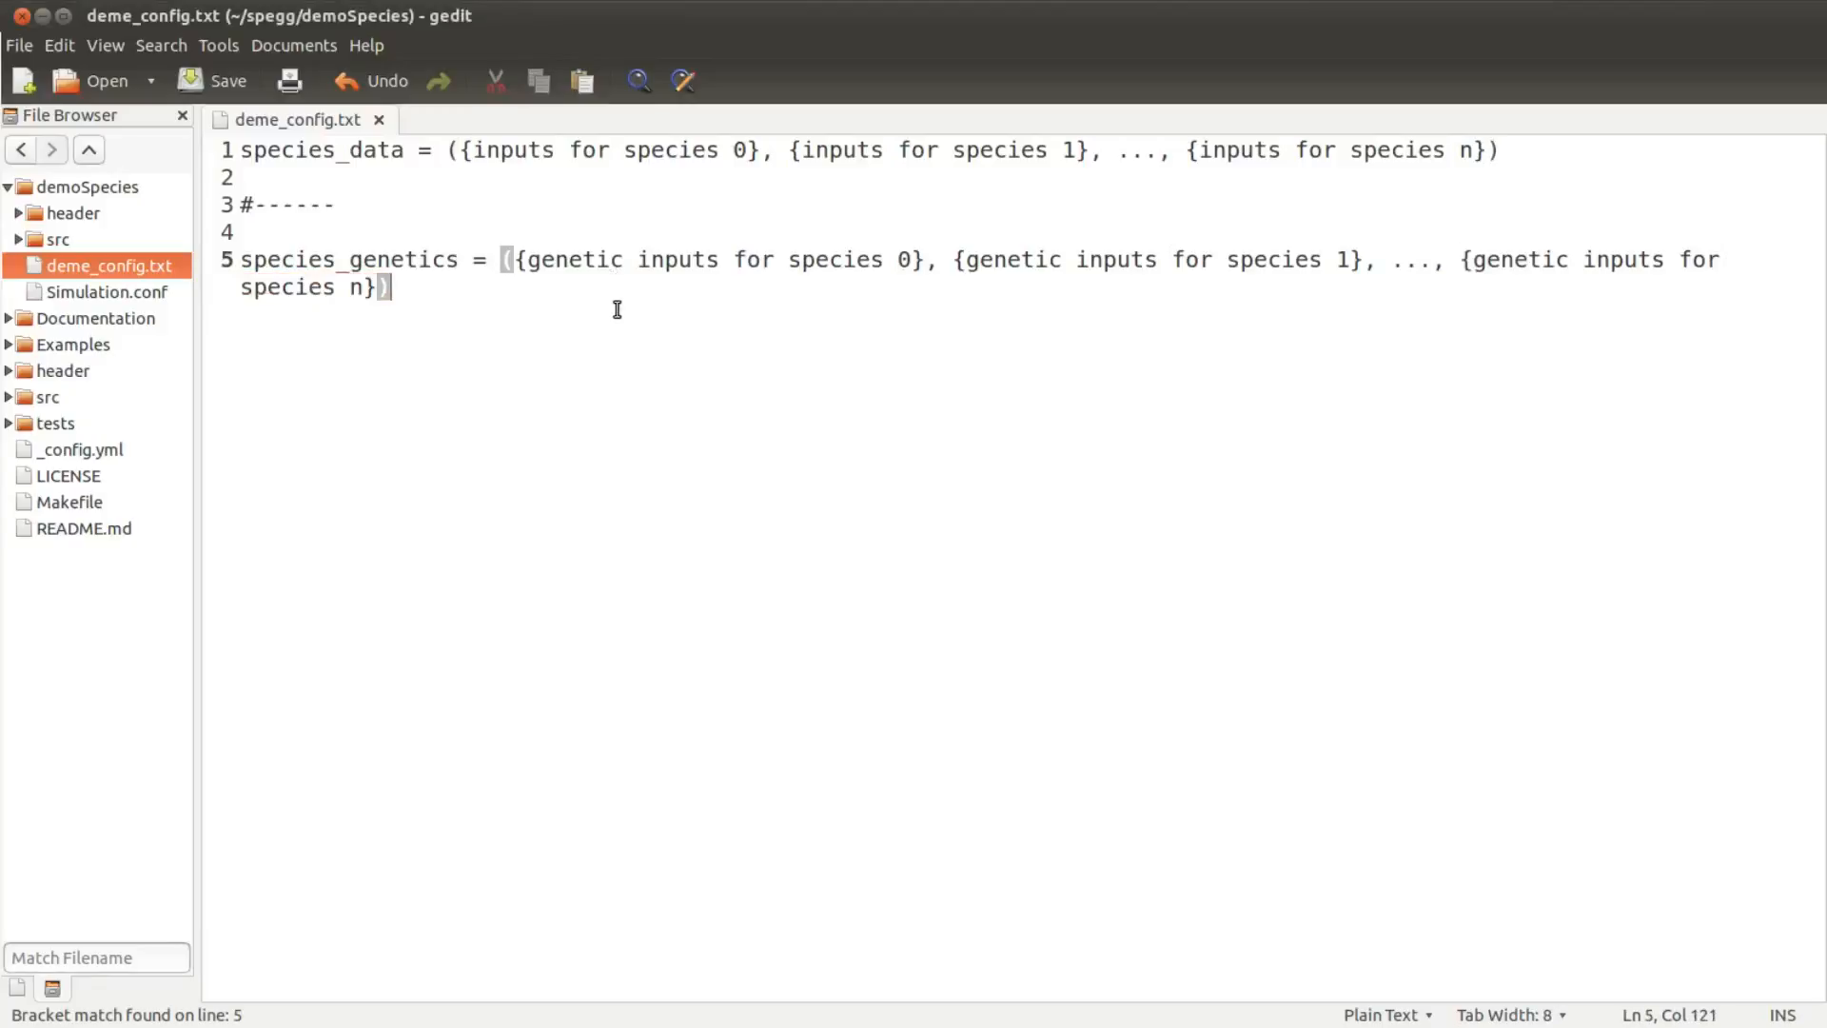
left_click_drag(599, 301, 221, 235)
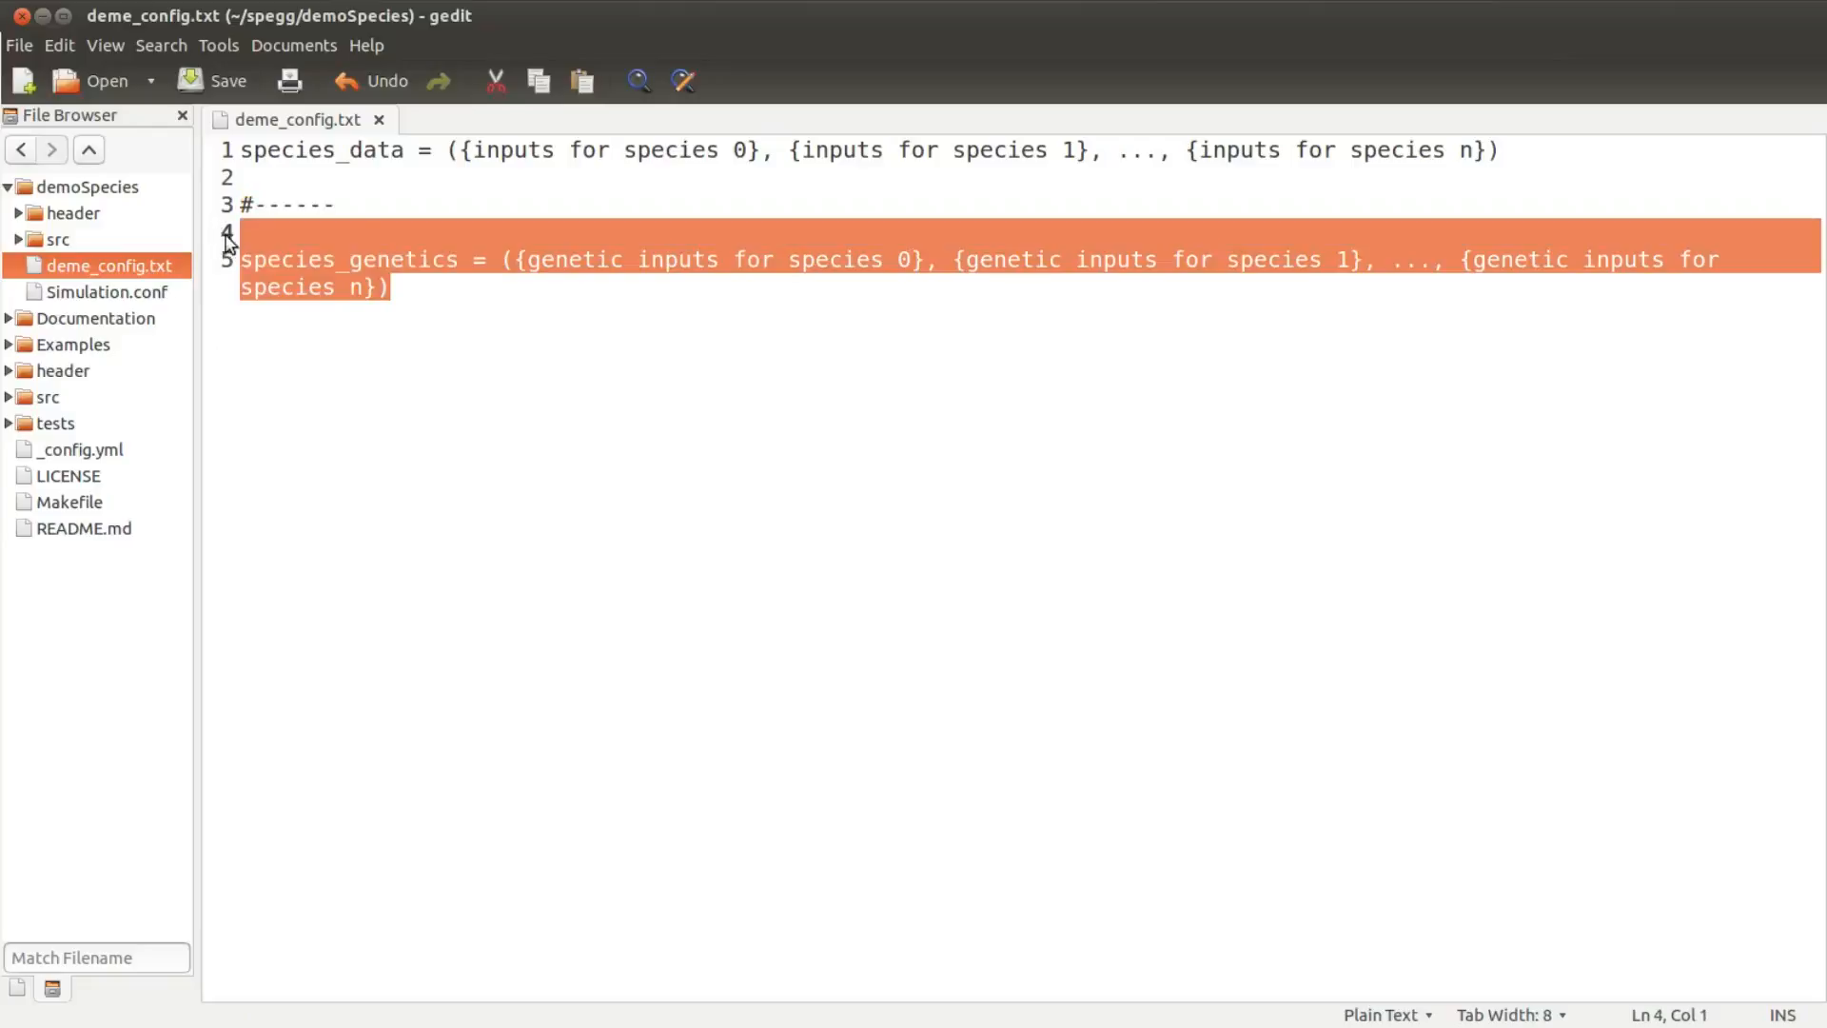
left_click(561, 190)
left_click_drag(561, 189, 238, 143)
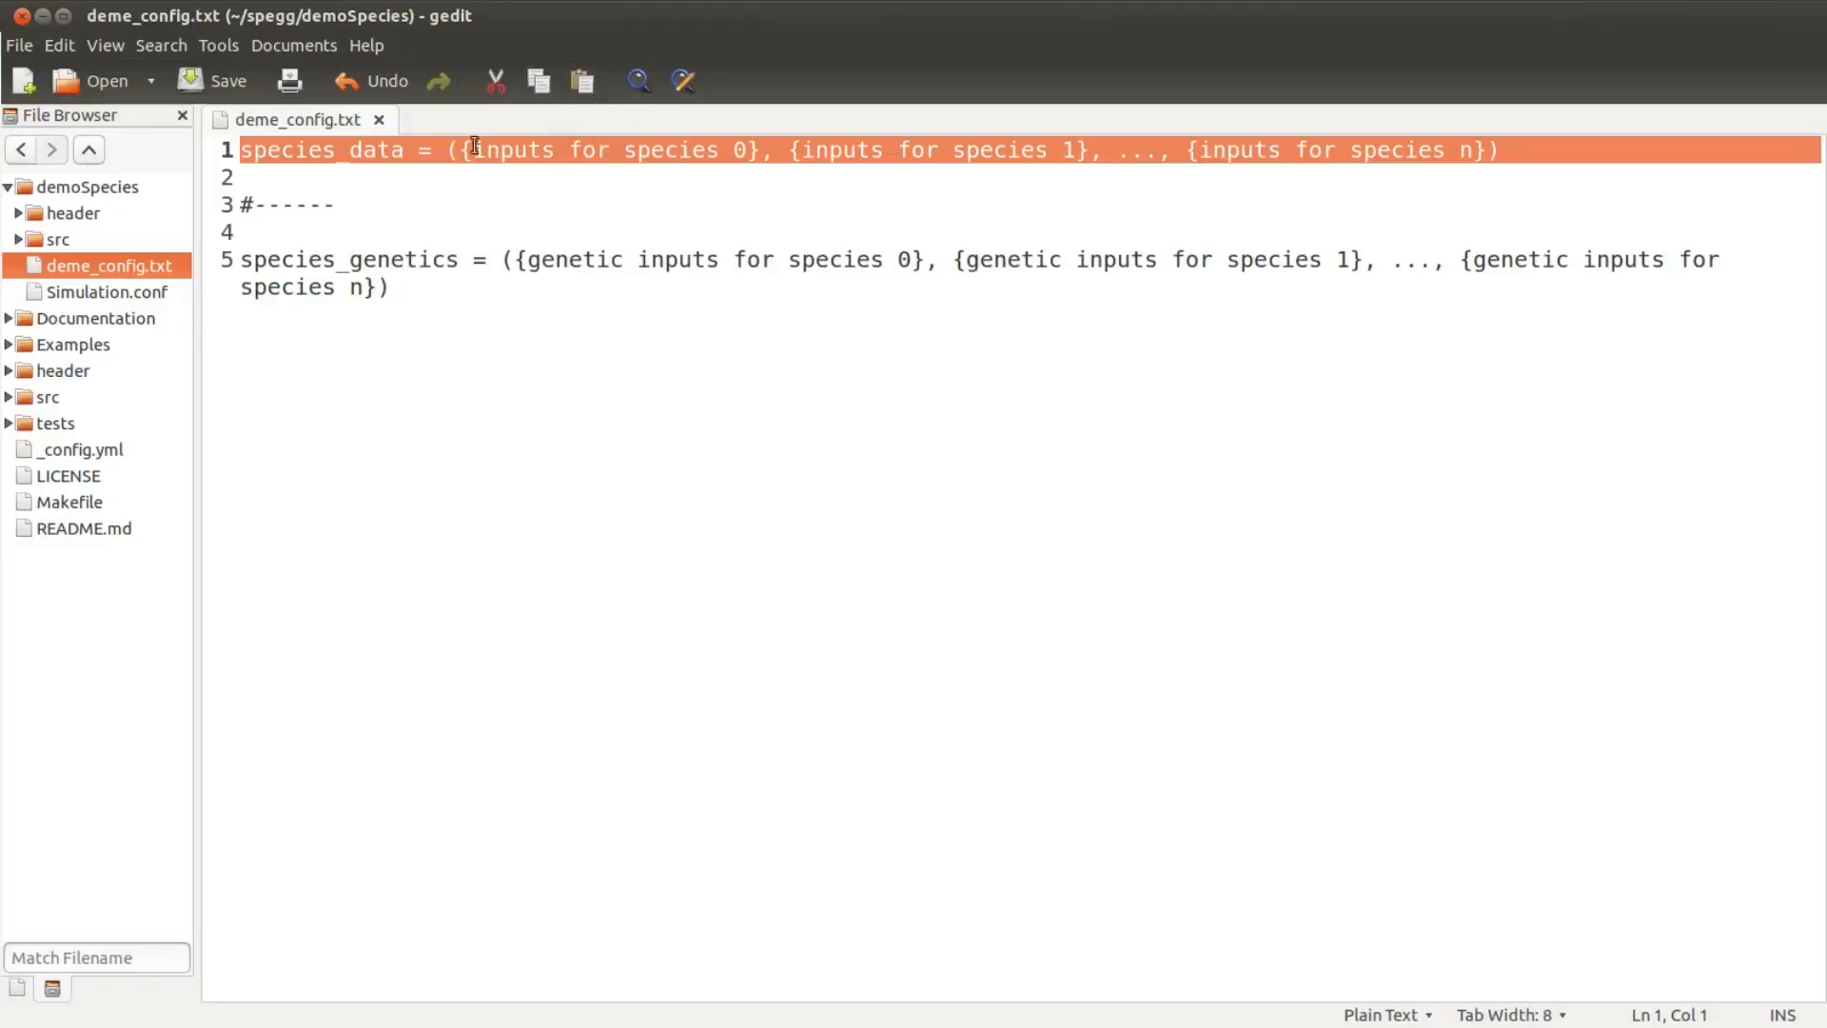
left_click(380, 158)
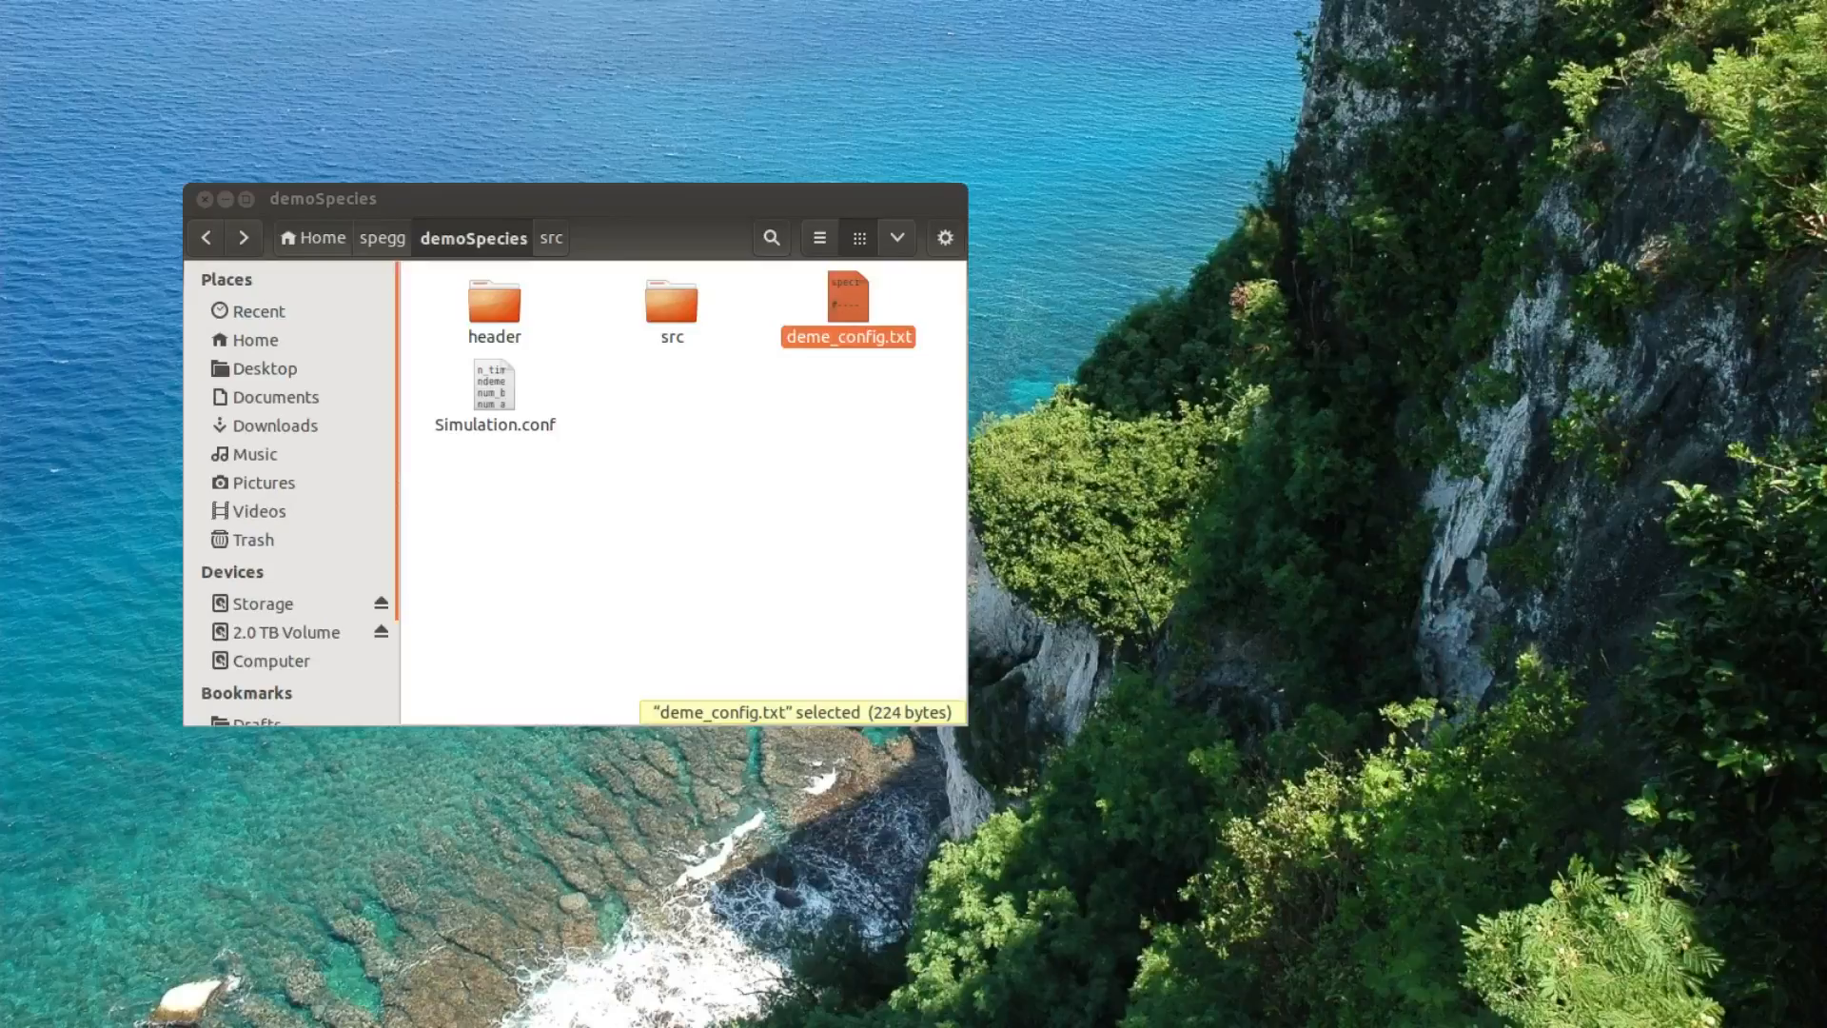
- Create an empty document named environment_config.txt in the demoSpecies folder
right_click(709, 447)
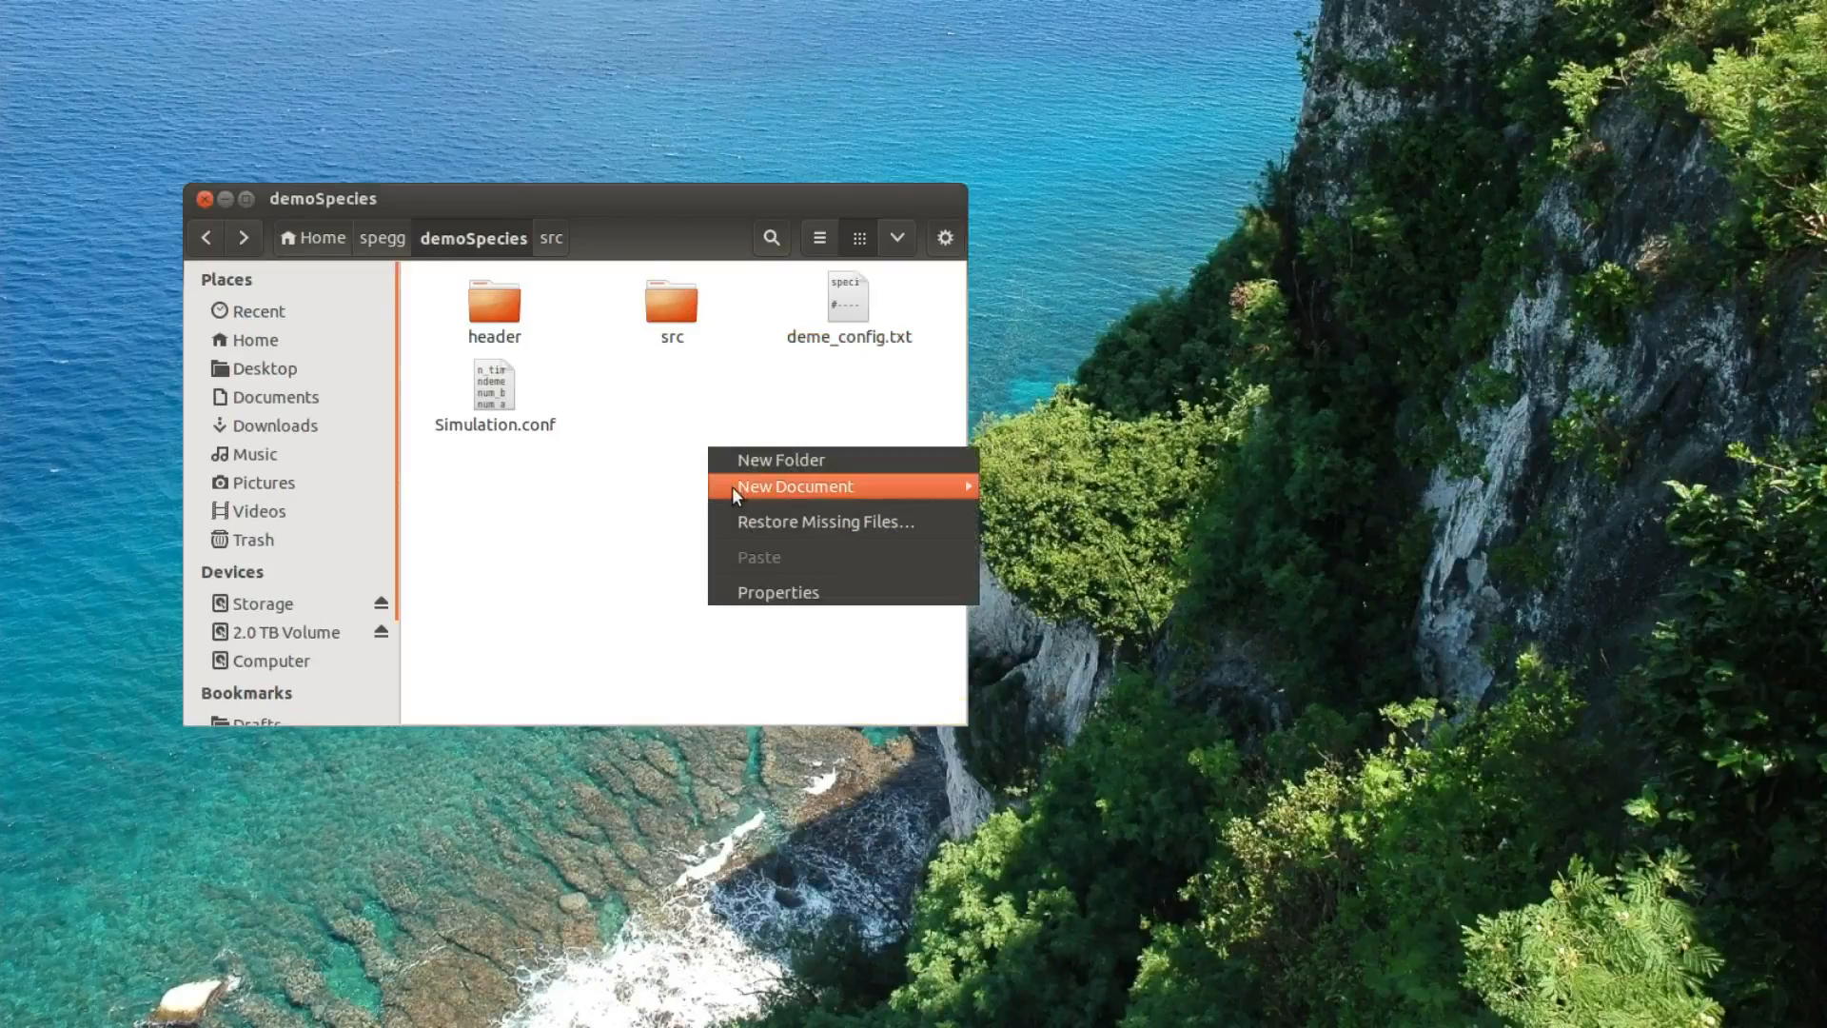
mouse_move(948, 481)
left_click(1013, 475)
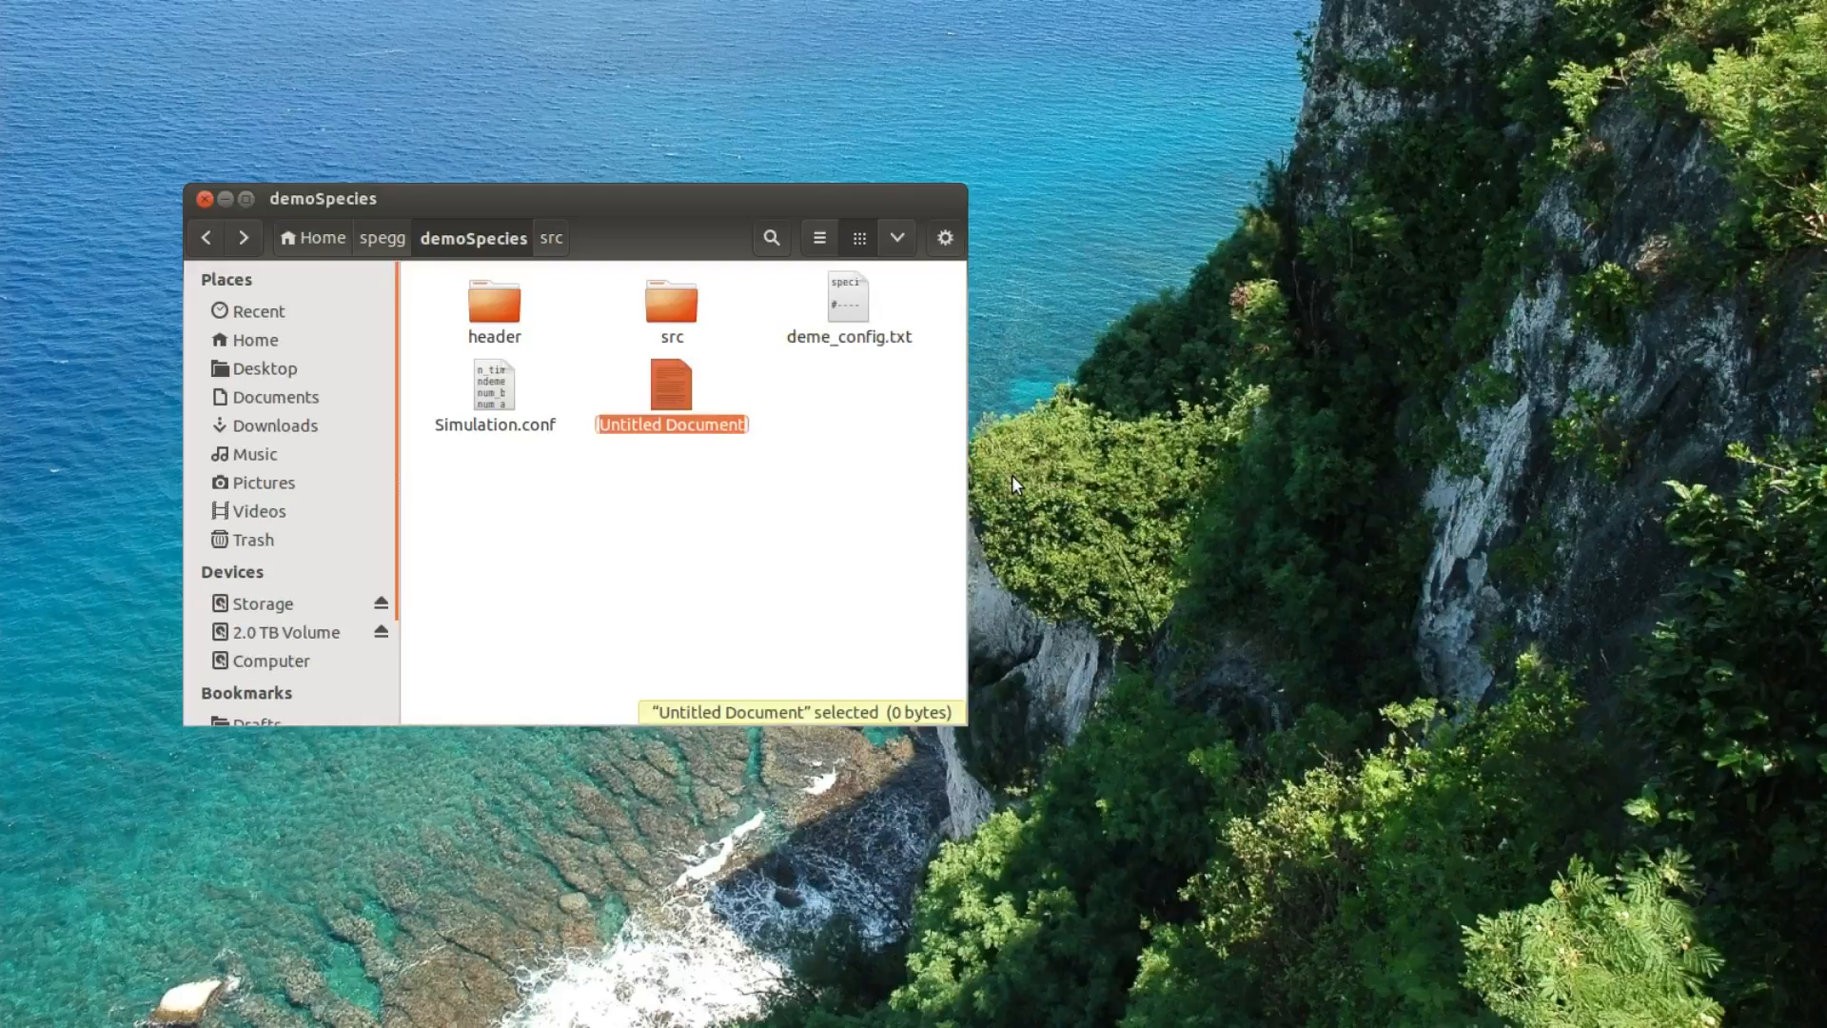
type("environment_c")
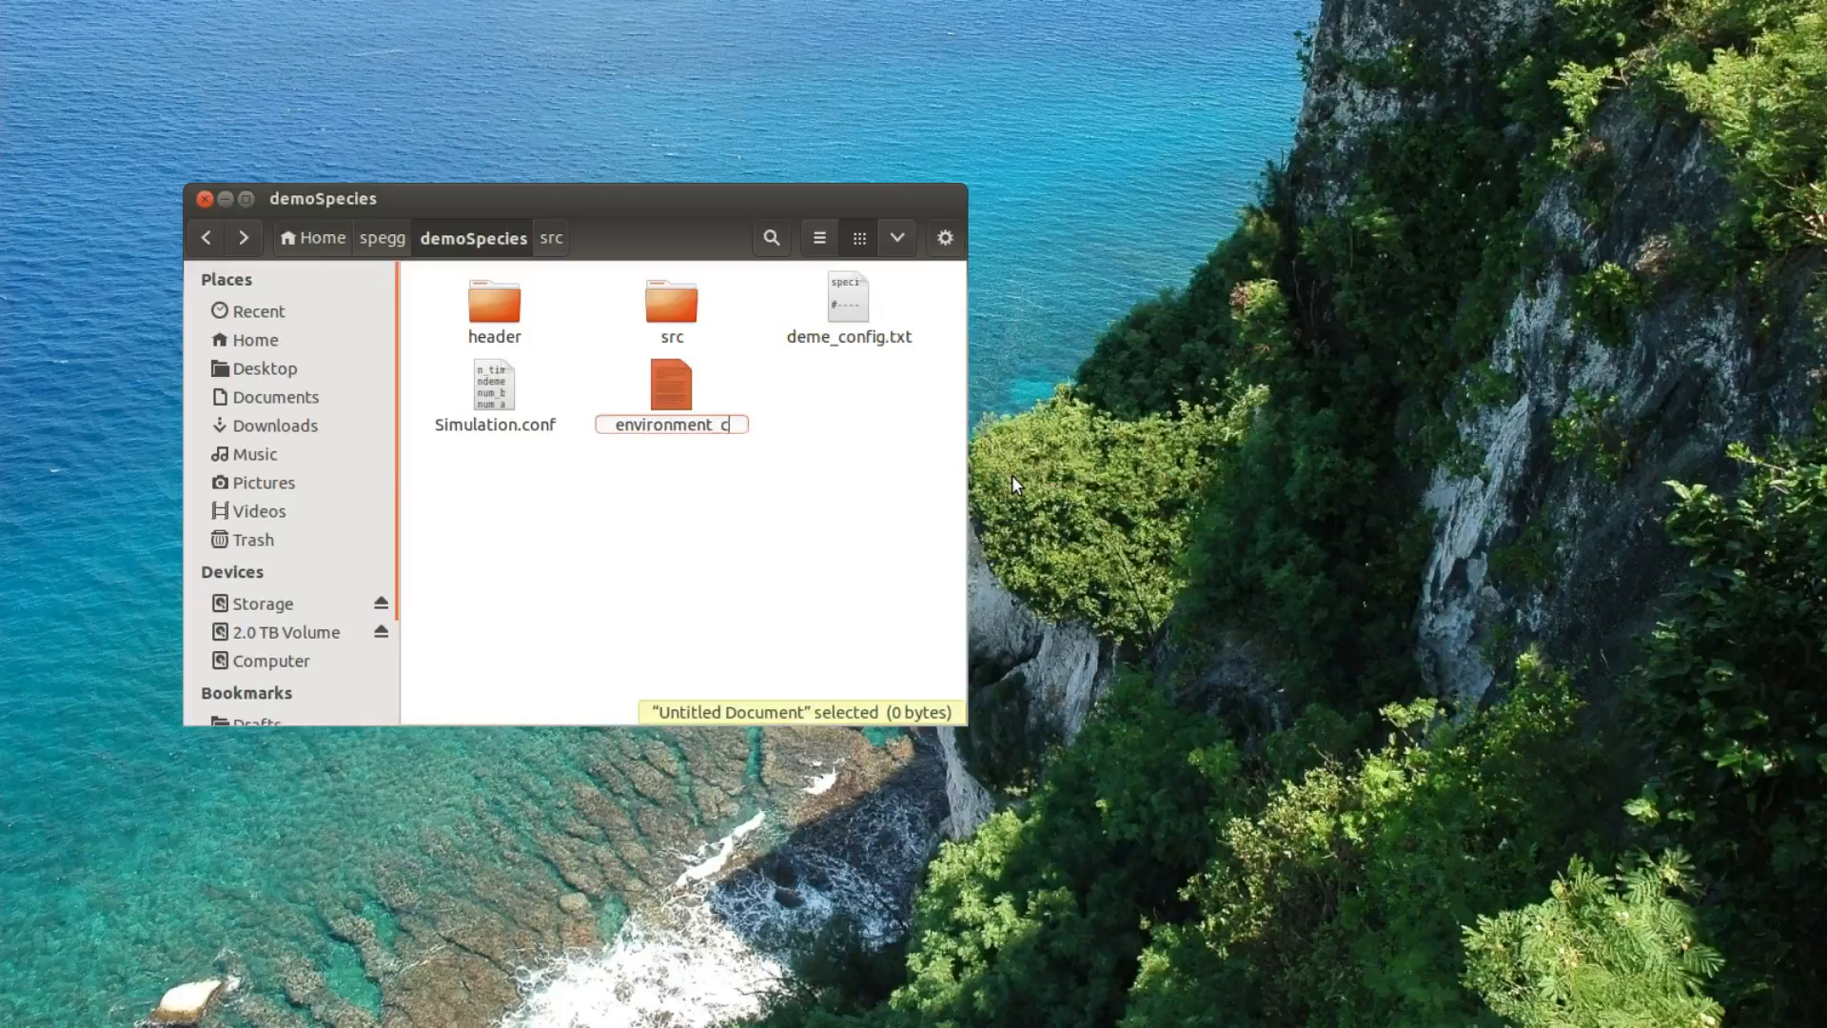
type("onfig.txt")
key("Return")
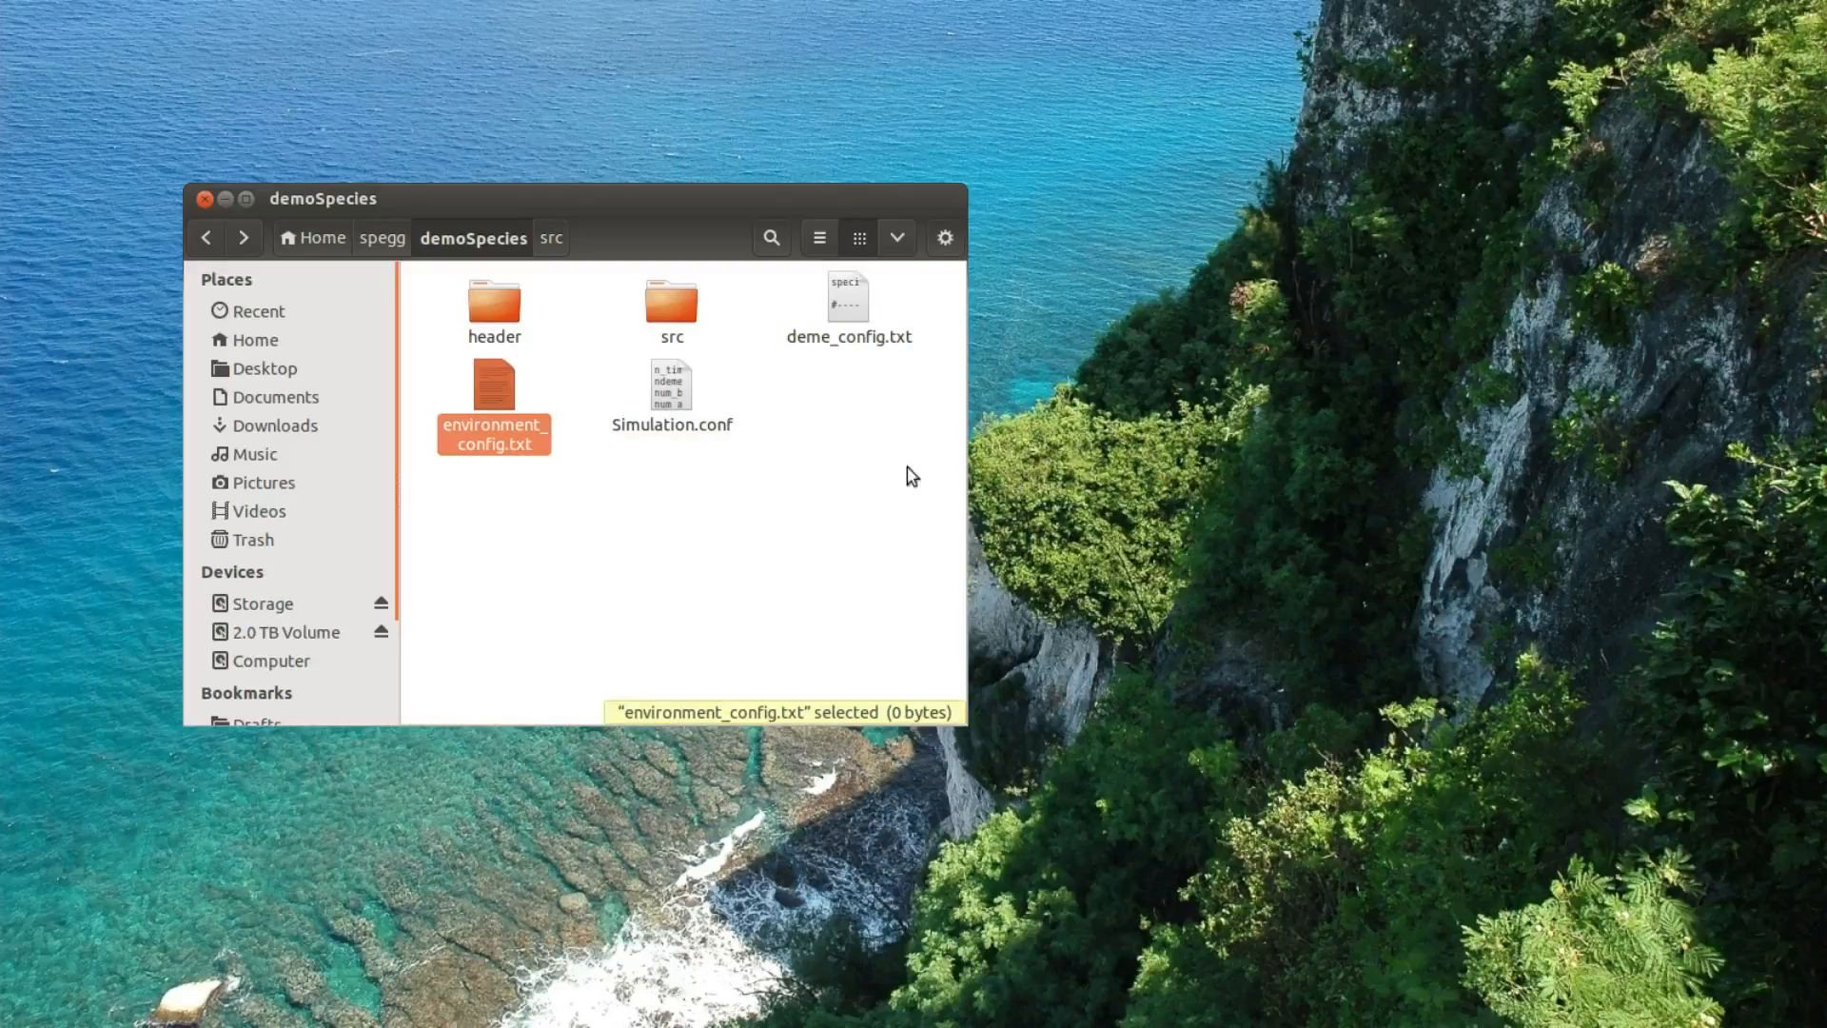
- Open environment_config.txt in gedit, paste the copied environment configuration into it, and save
key("alt+Tab")
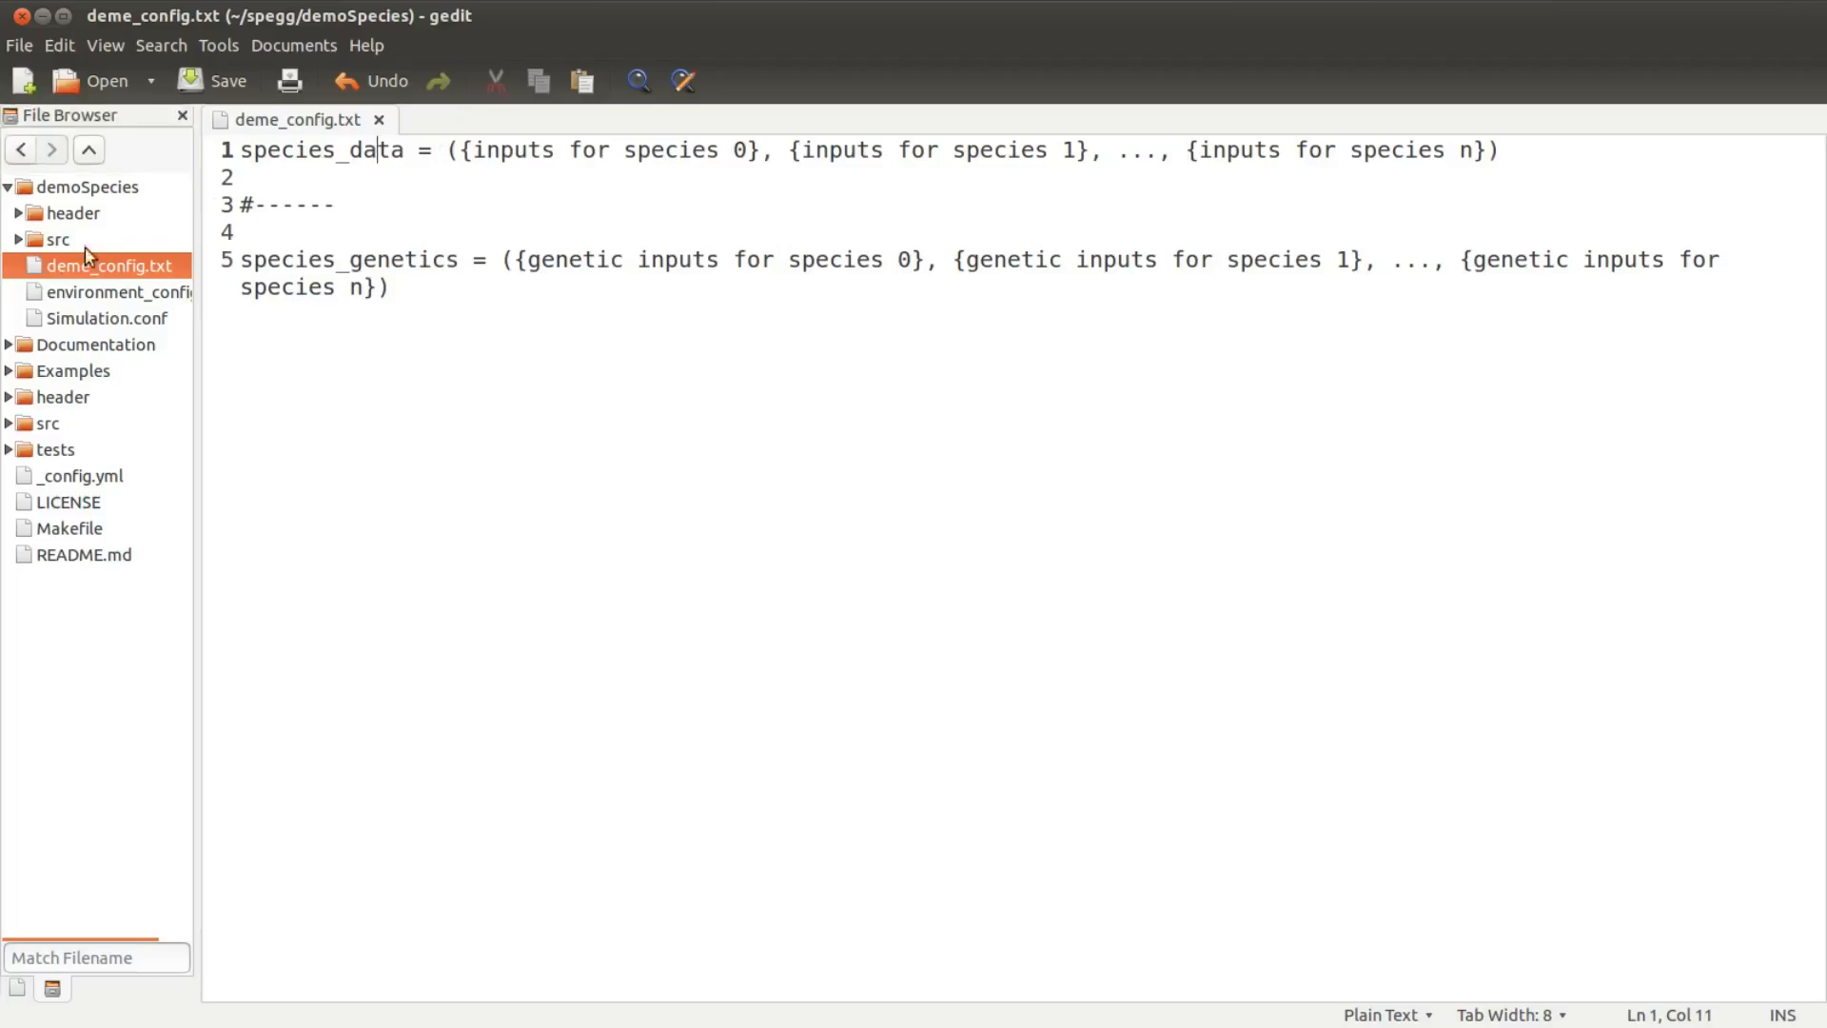
double_click(85, 293)
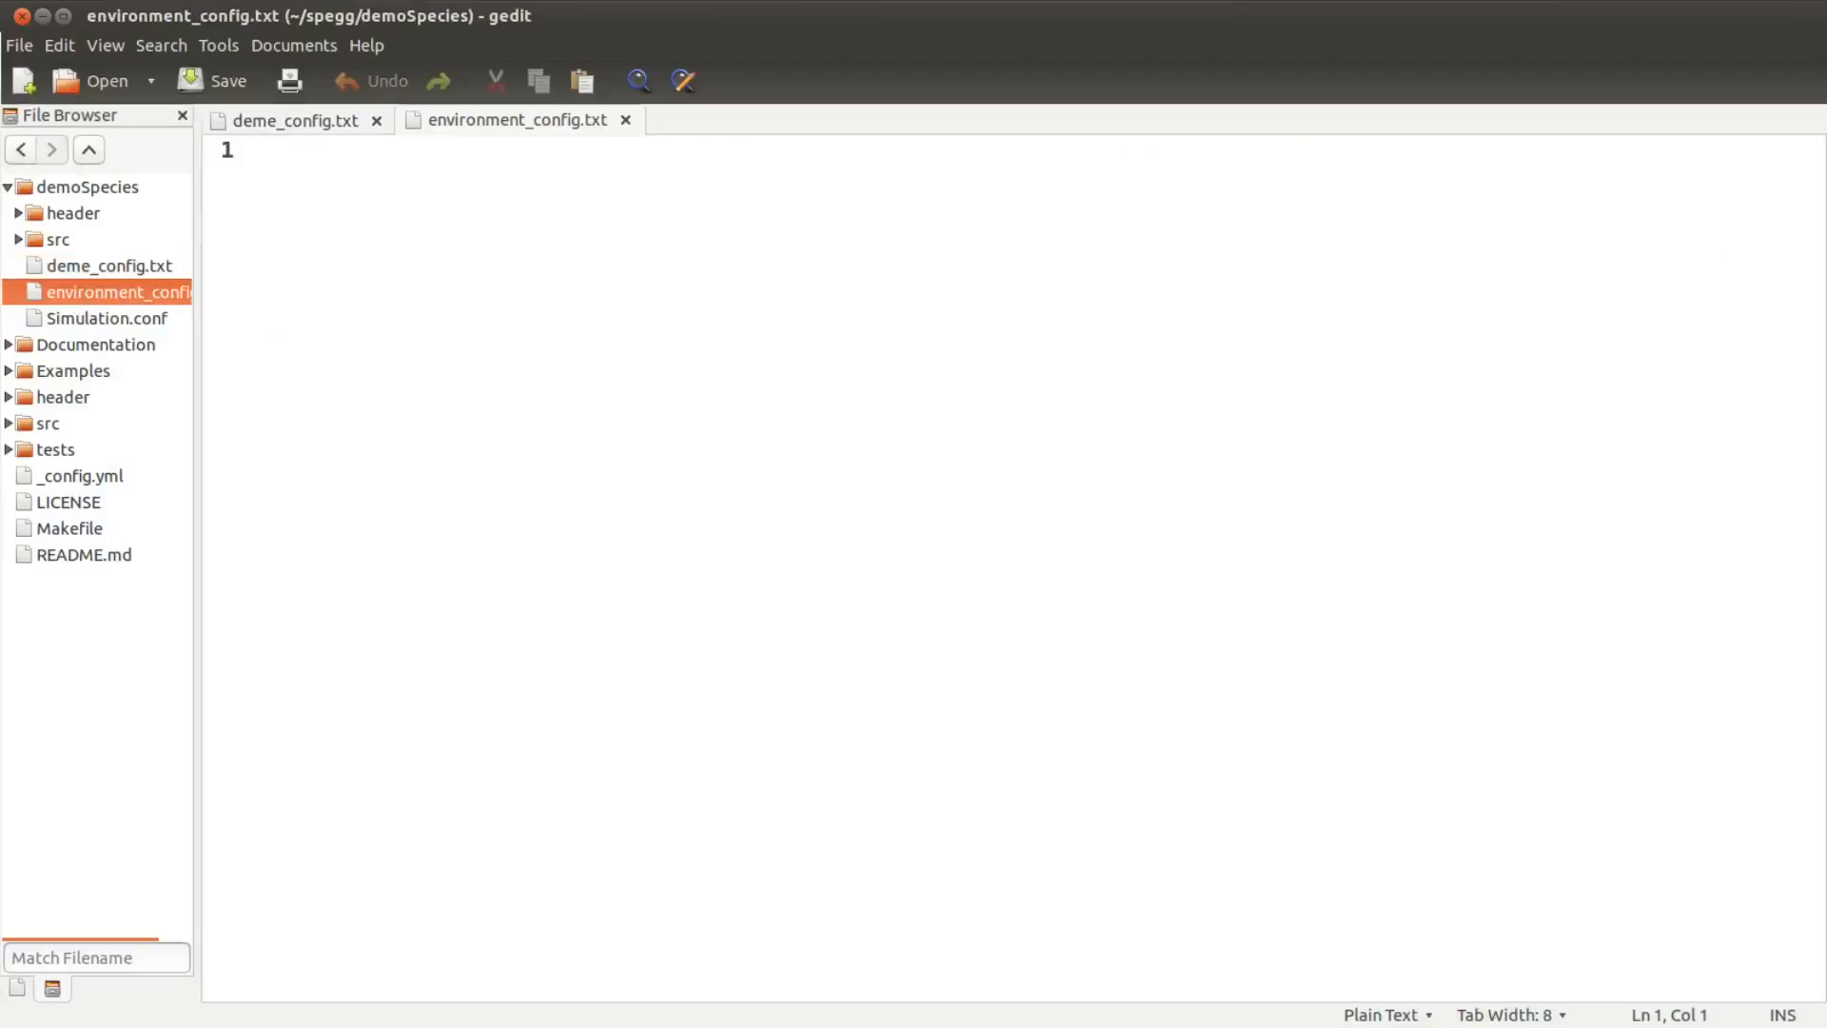
key("alt+Tab")
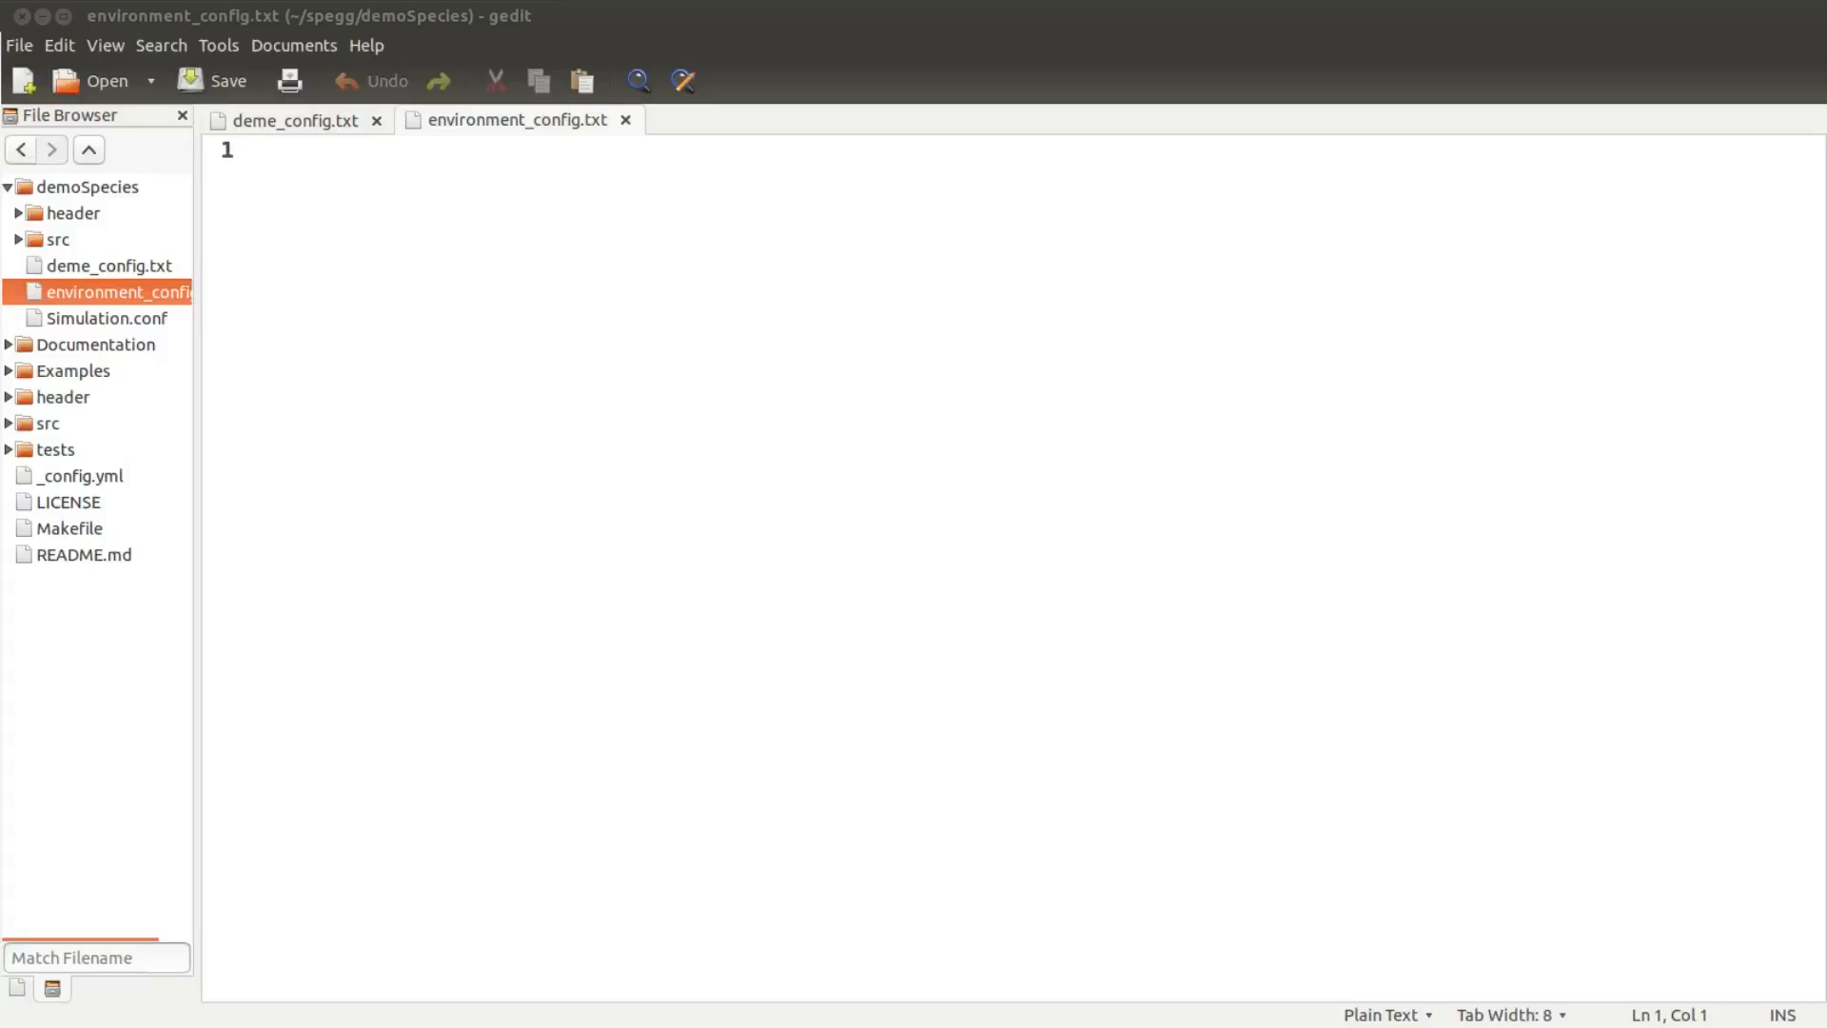
key("alt+Tab")
key("ctrl+v")
scroll(565, 582, "up", 10)
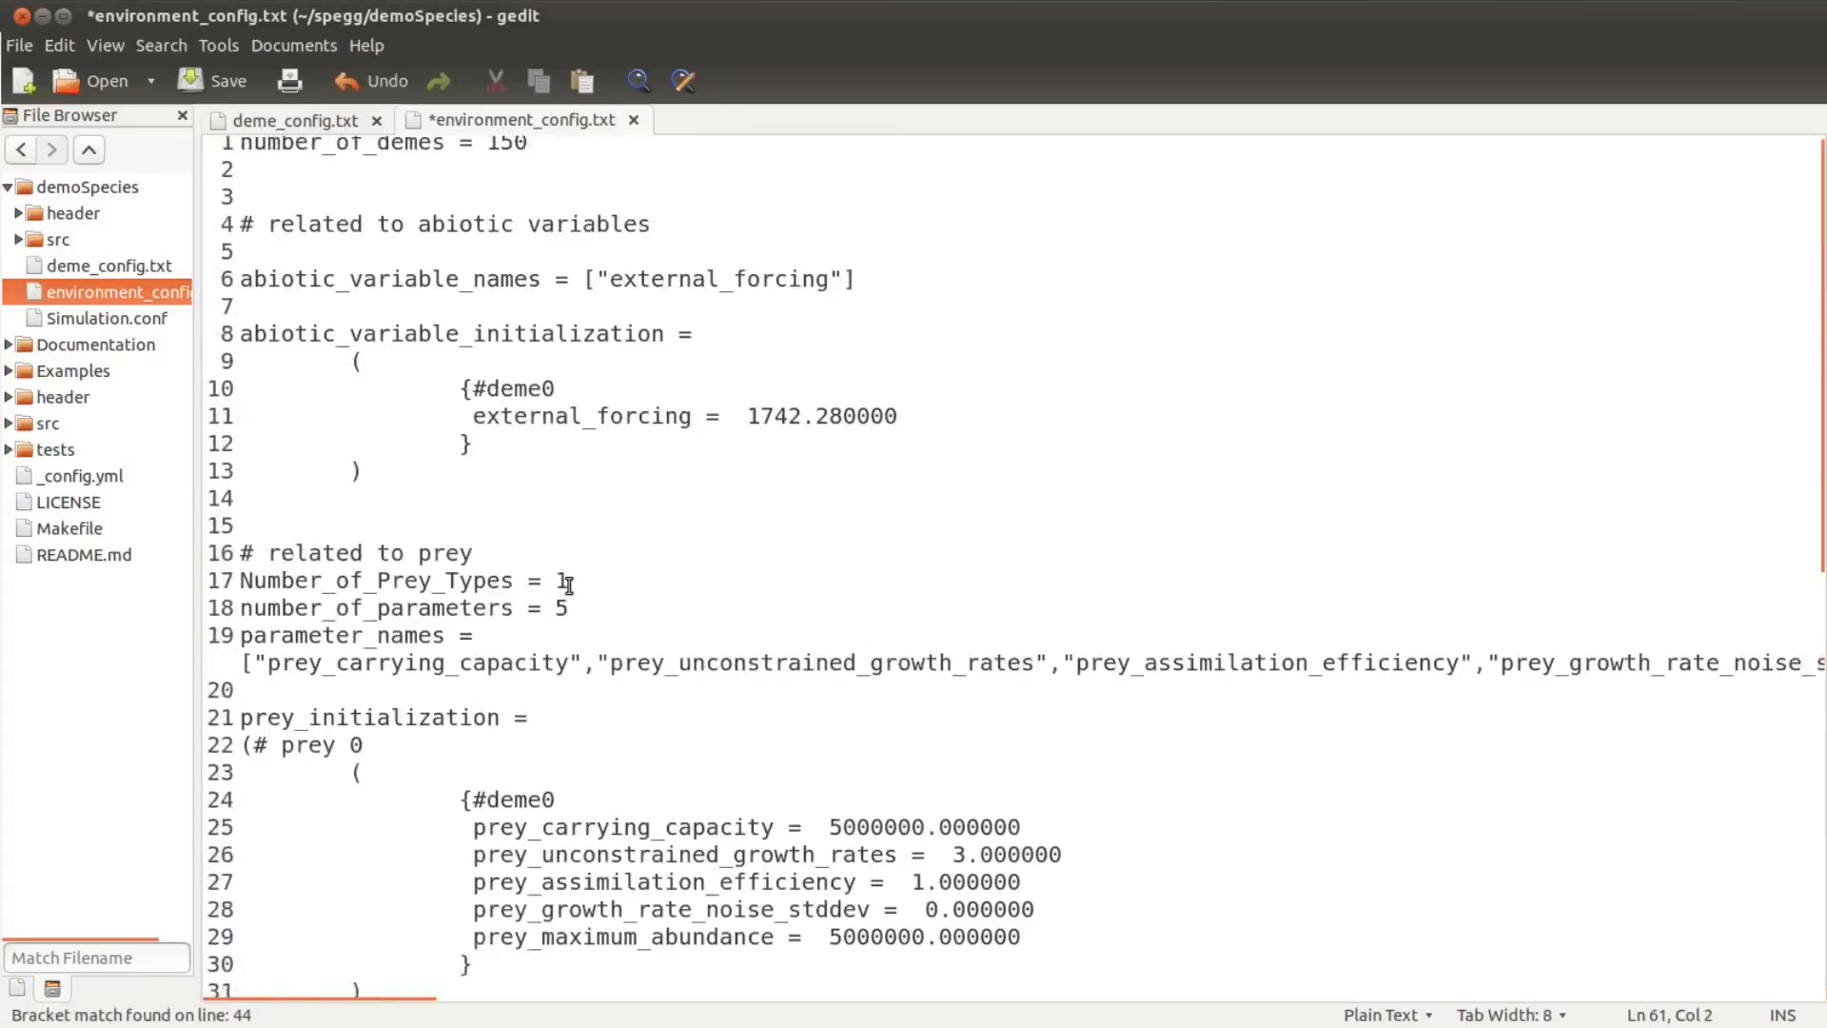
left_click(515, 286)
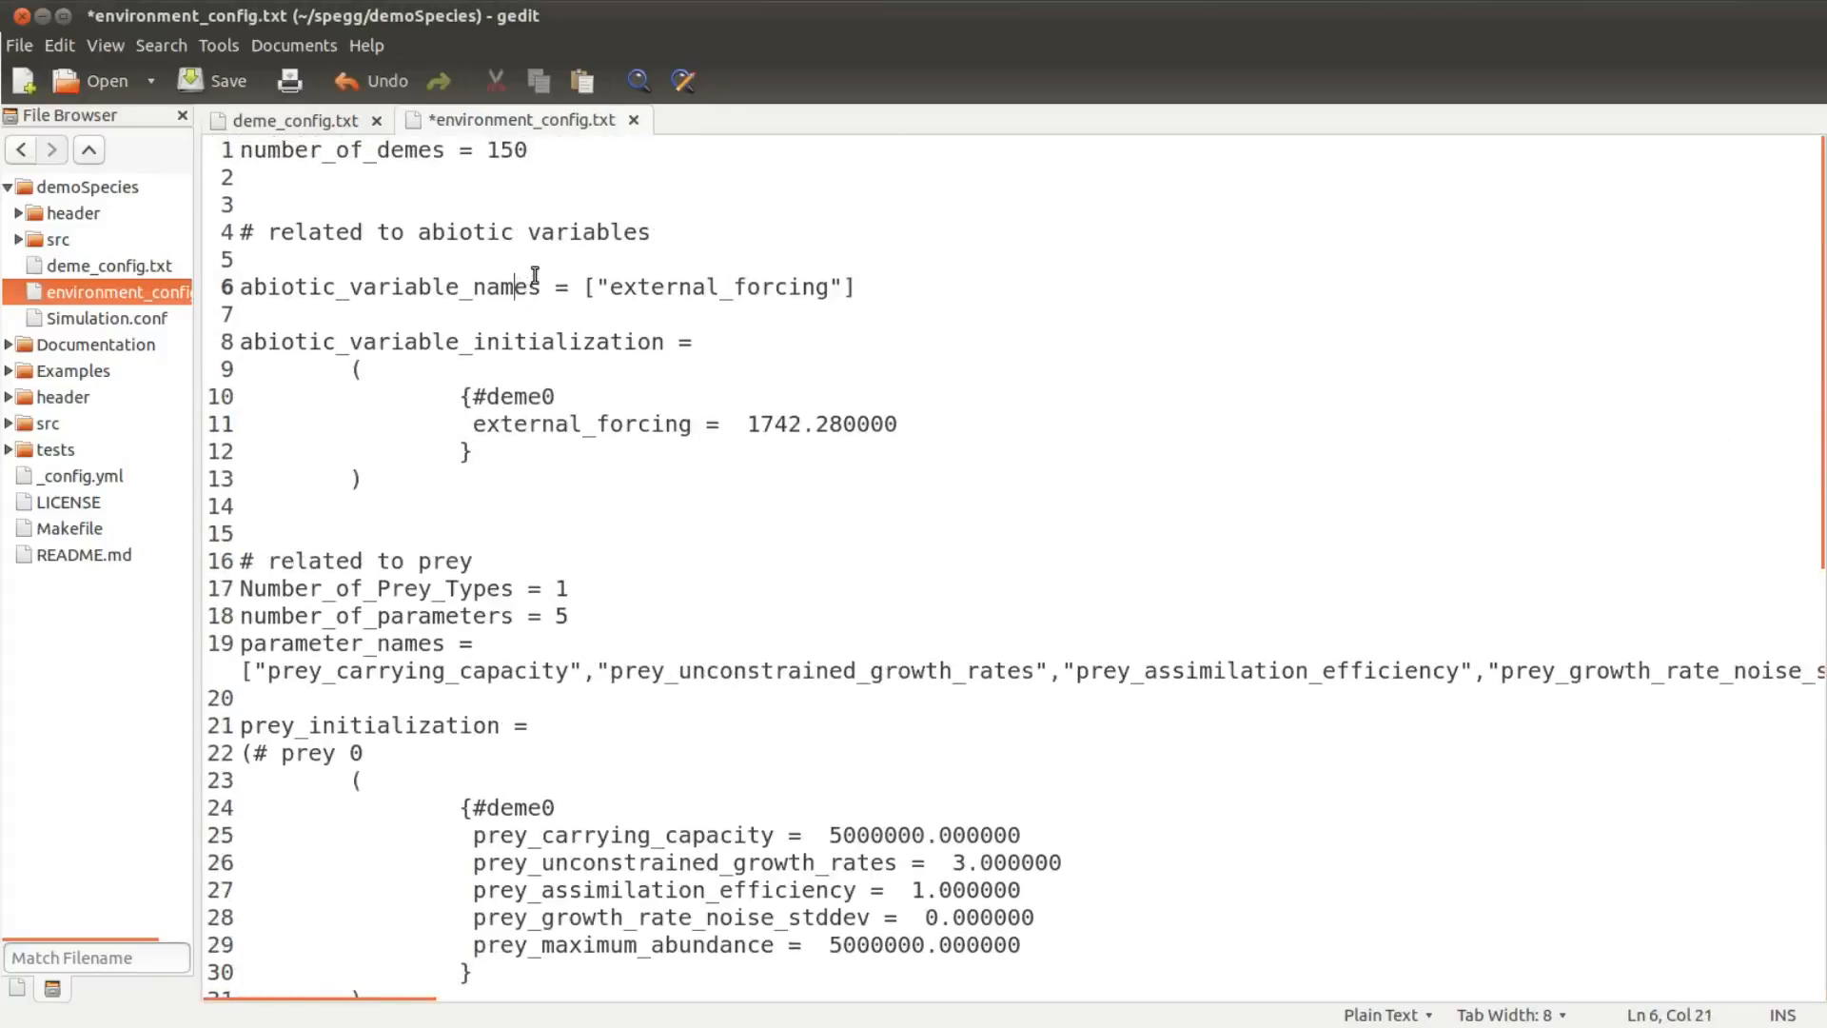
key("ctrl+s")
- Examine the number_of_demes value and the abiotic variable and prey sections in environment_config.txt
key("Up")
key("alt+Tab")
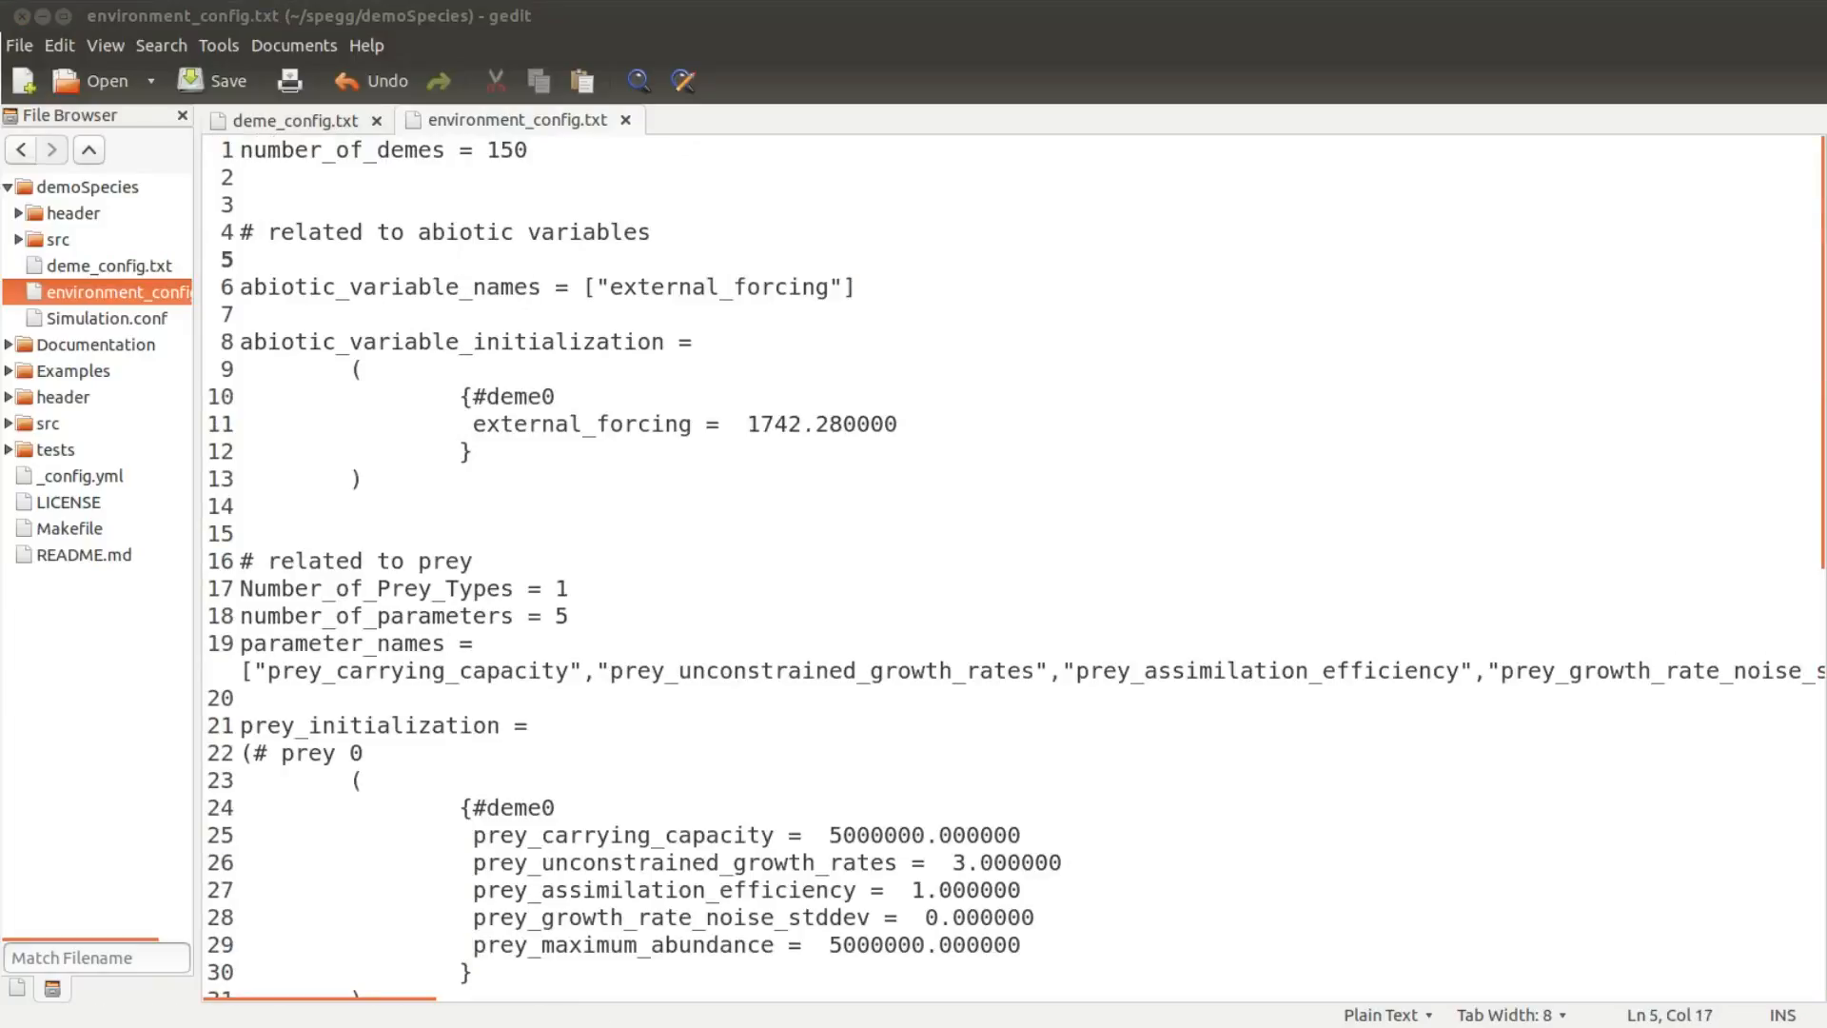
double_click(491, 152)
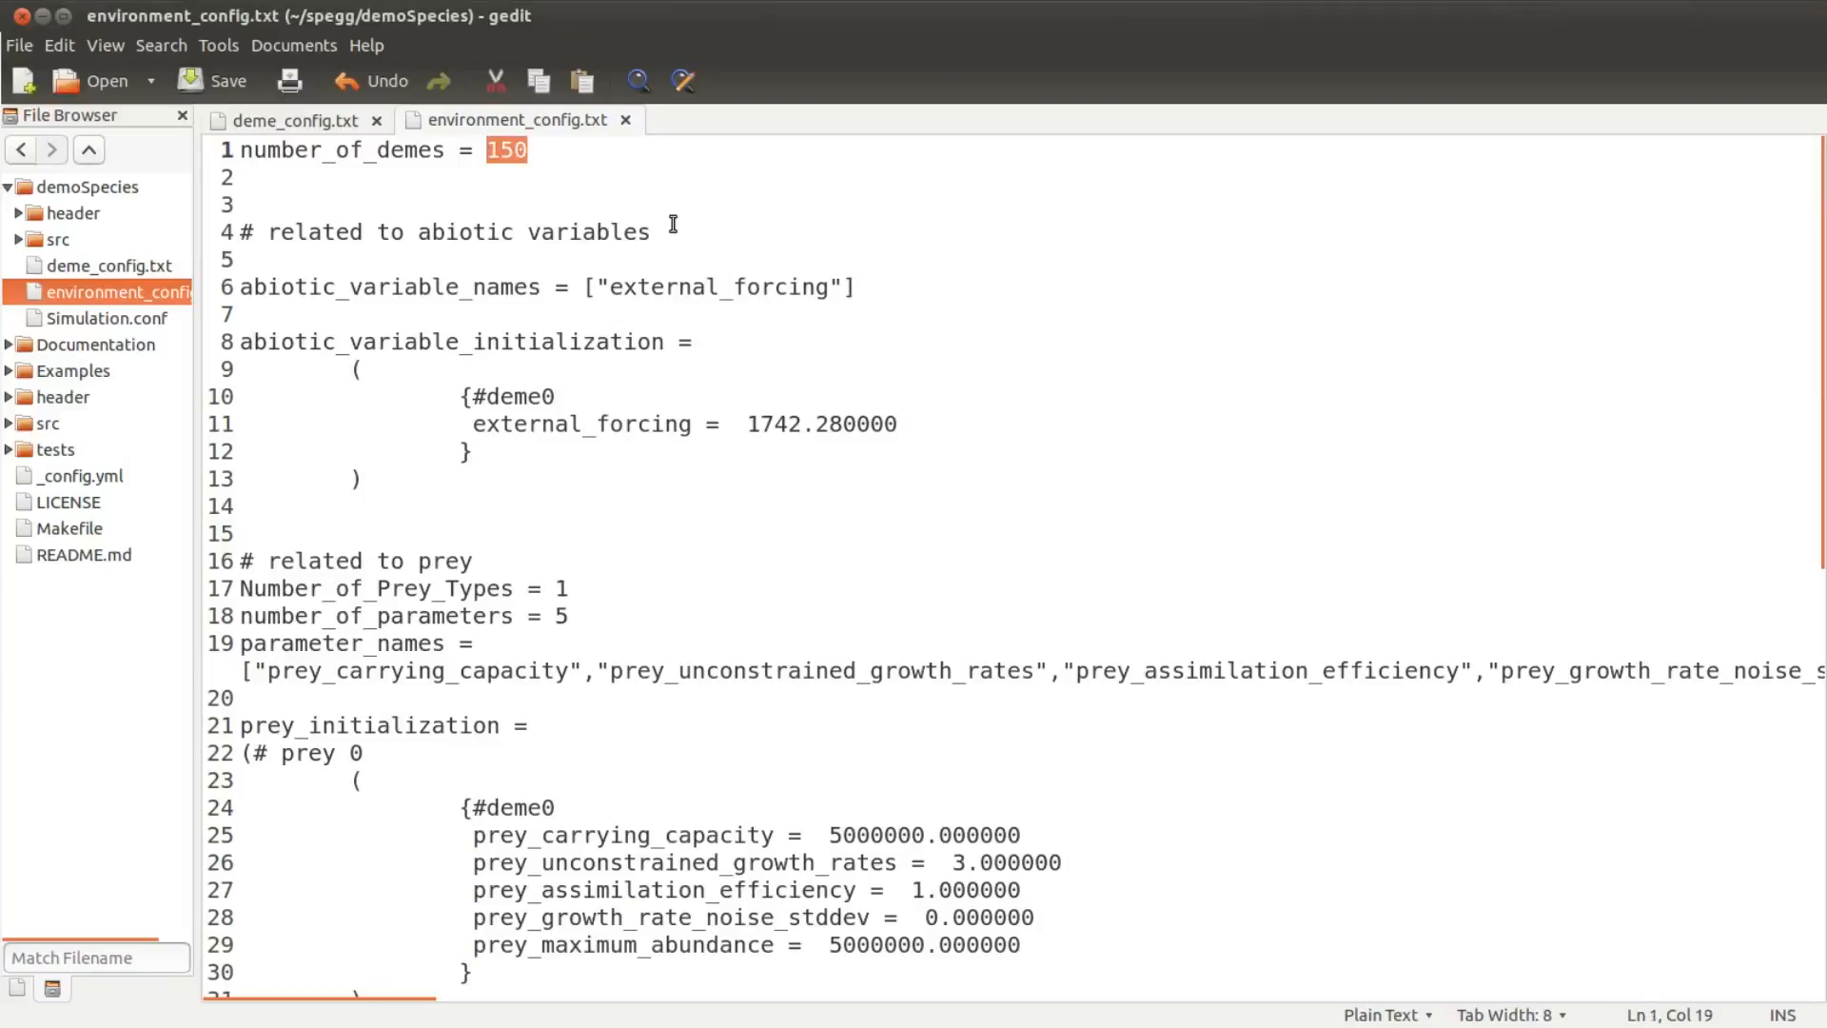
scroll(673, 223, "down", 3)
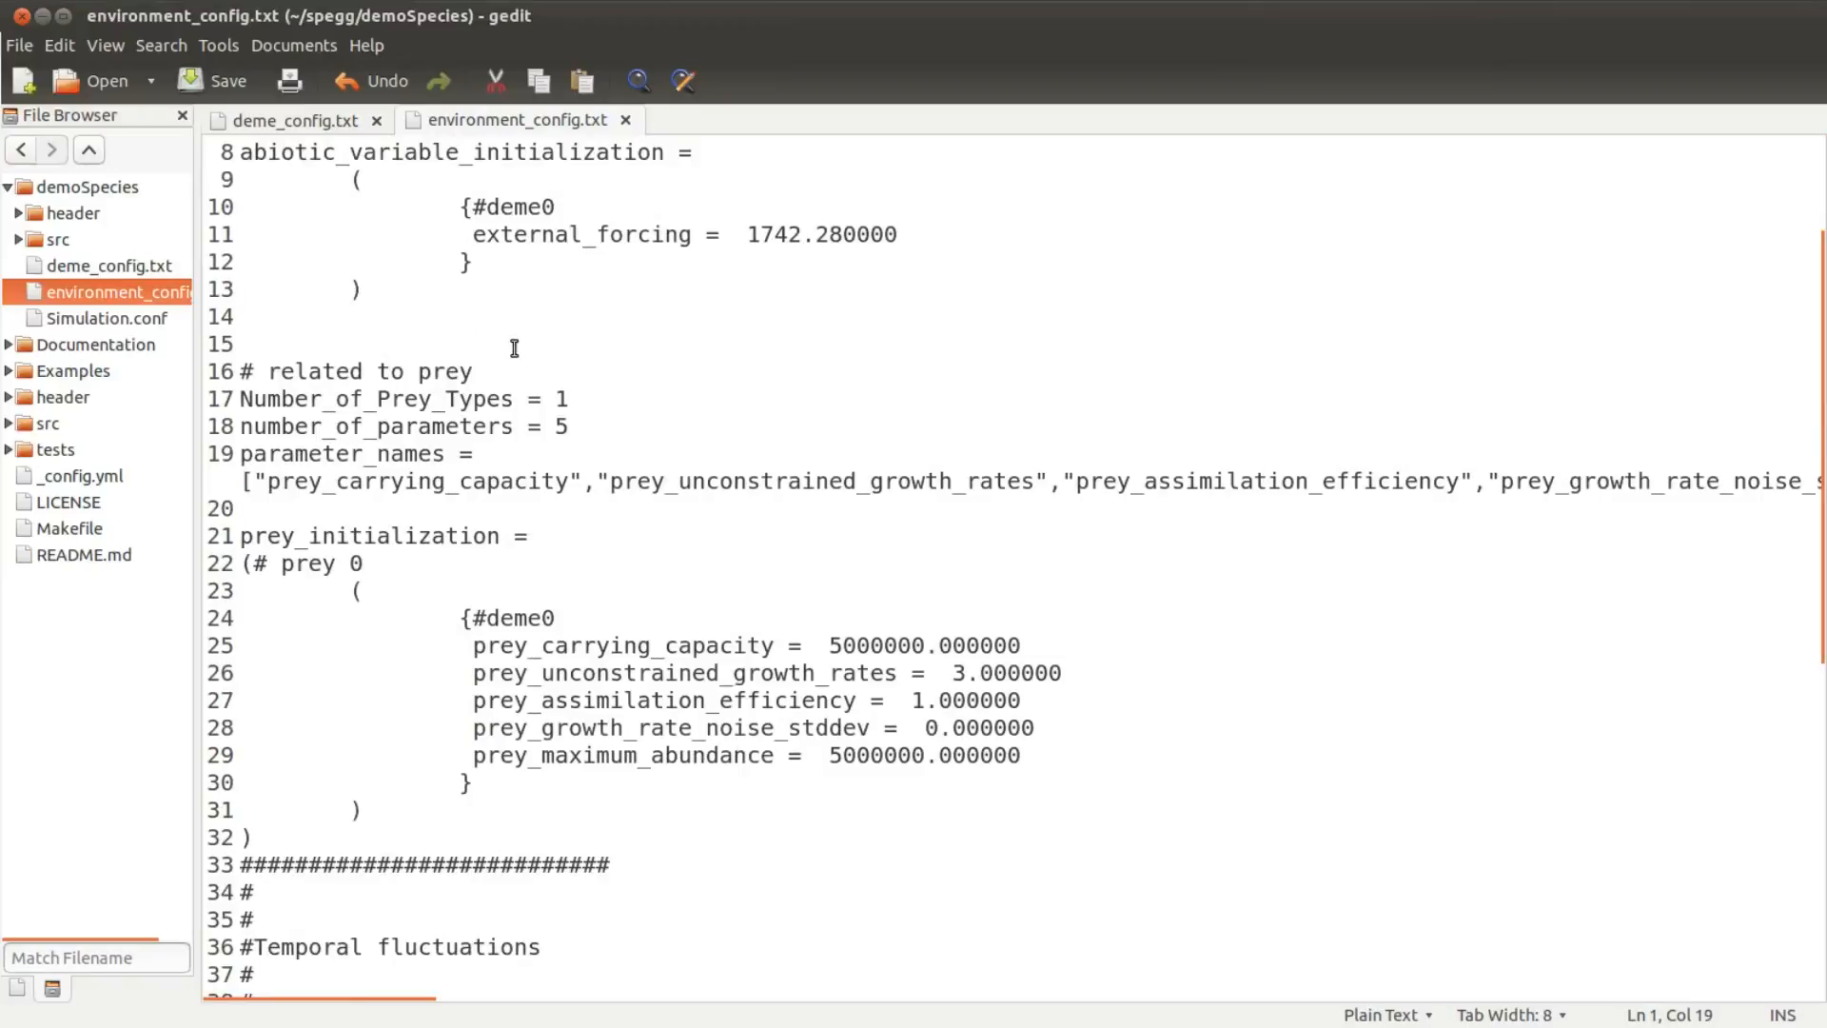
scroll(538, 350, "down", 5)
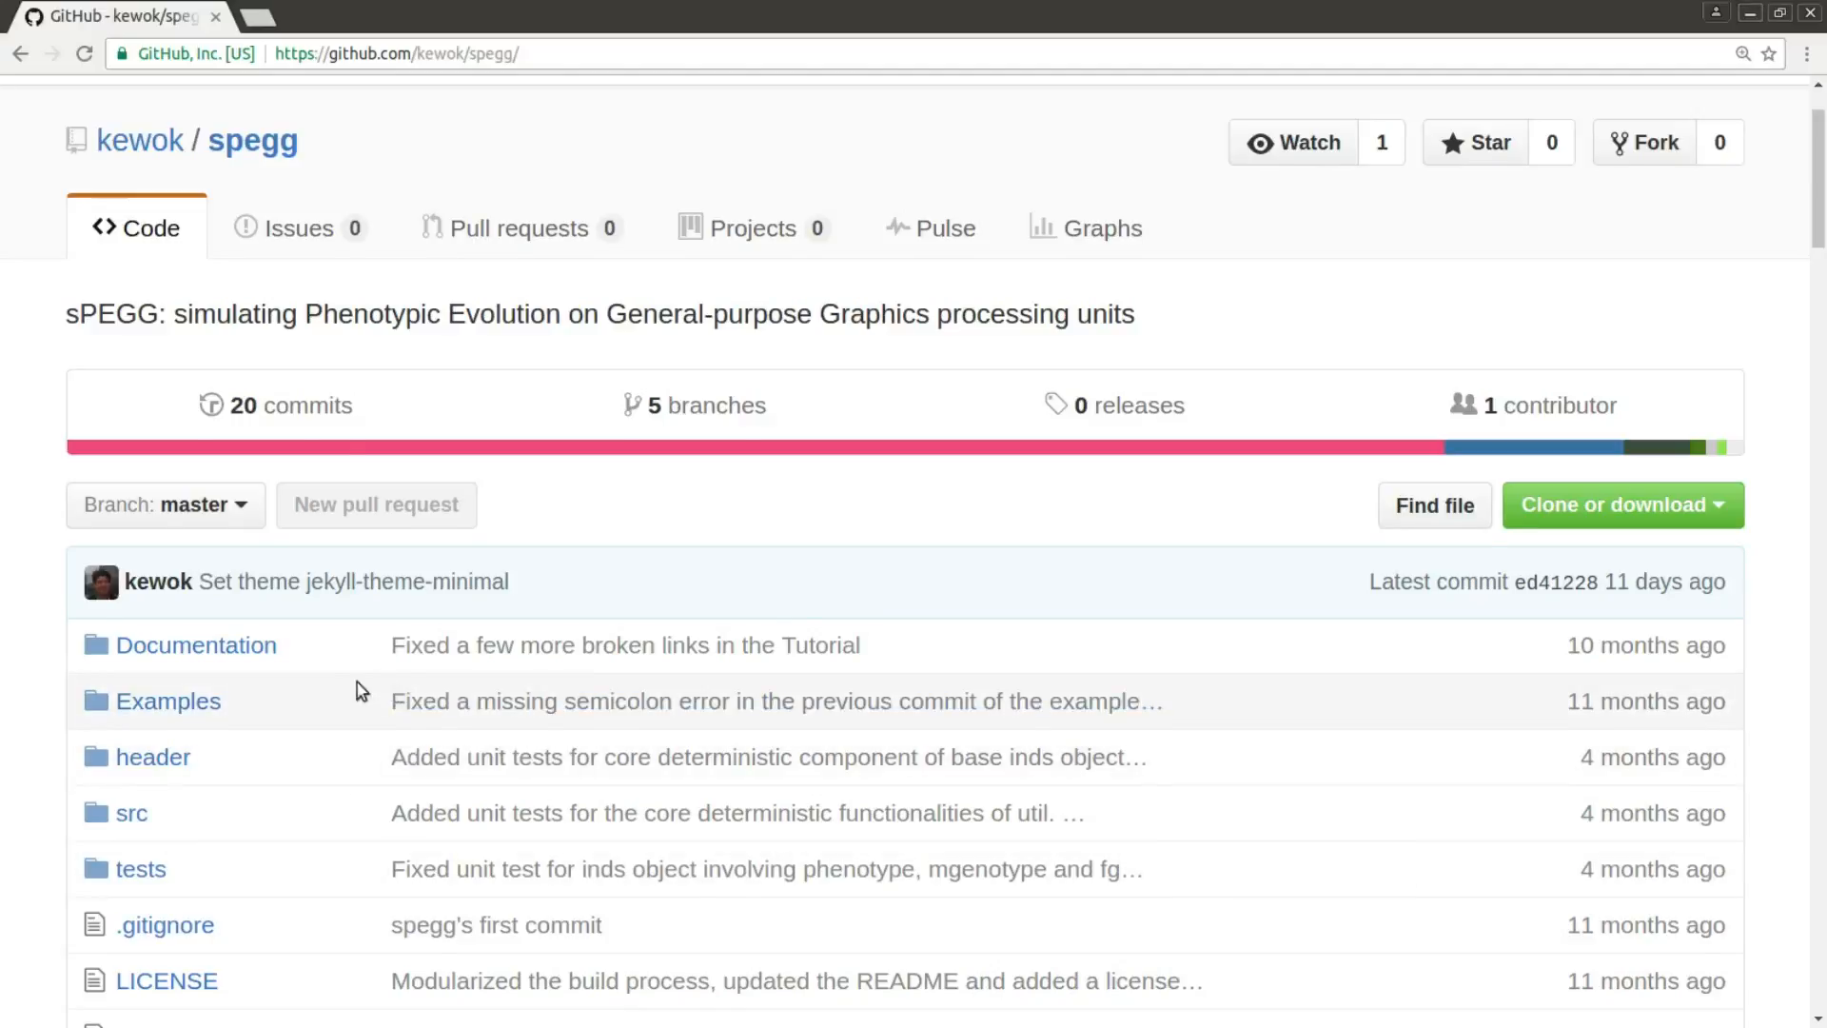
- In the spegg GitHub repository, browse to the CoevolvingSpecies example and open its Migration_Probabilities.txt
scroll(138, 657, "down", 1)
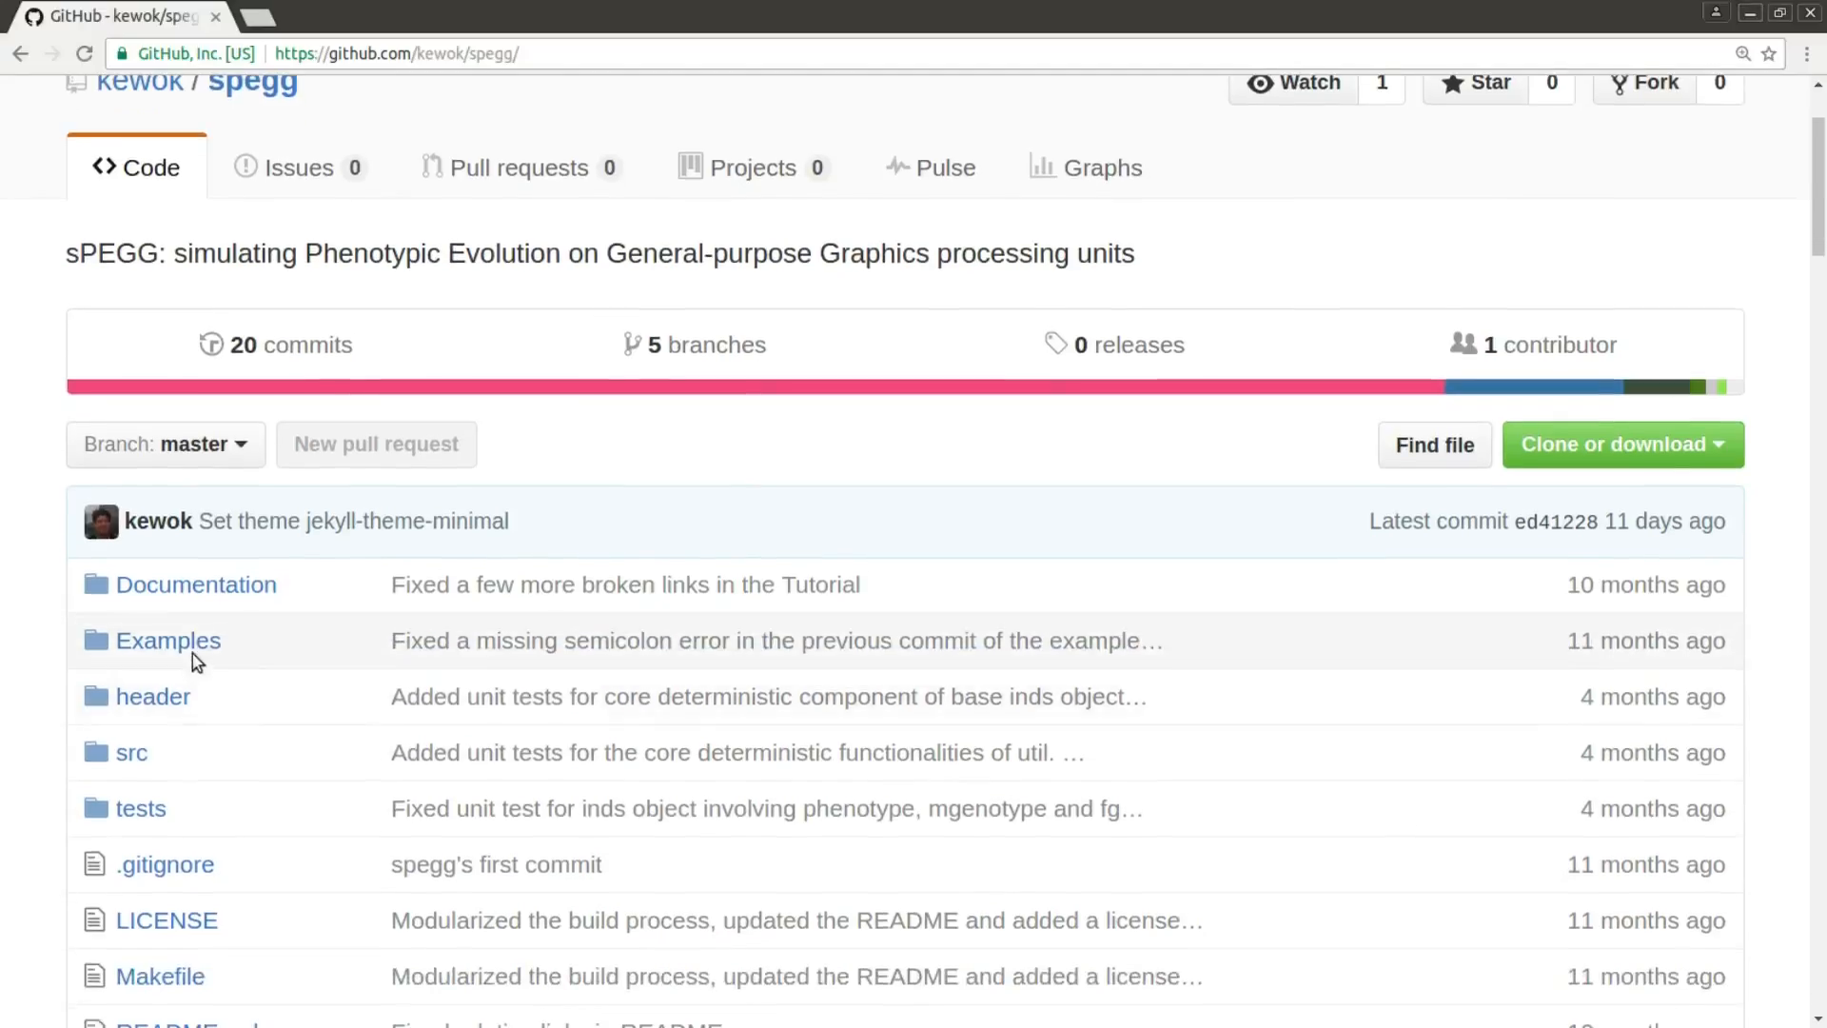
left_click(194, 653)
left_click(212, 647)
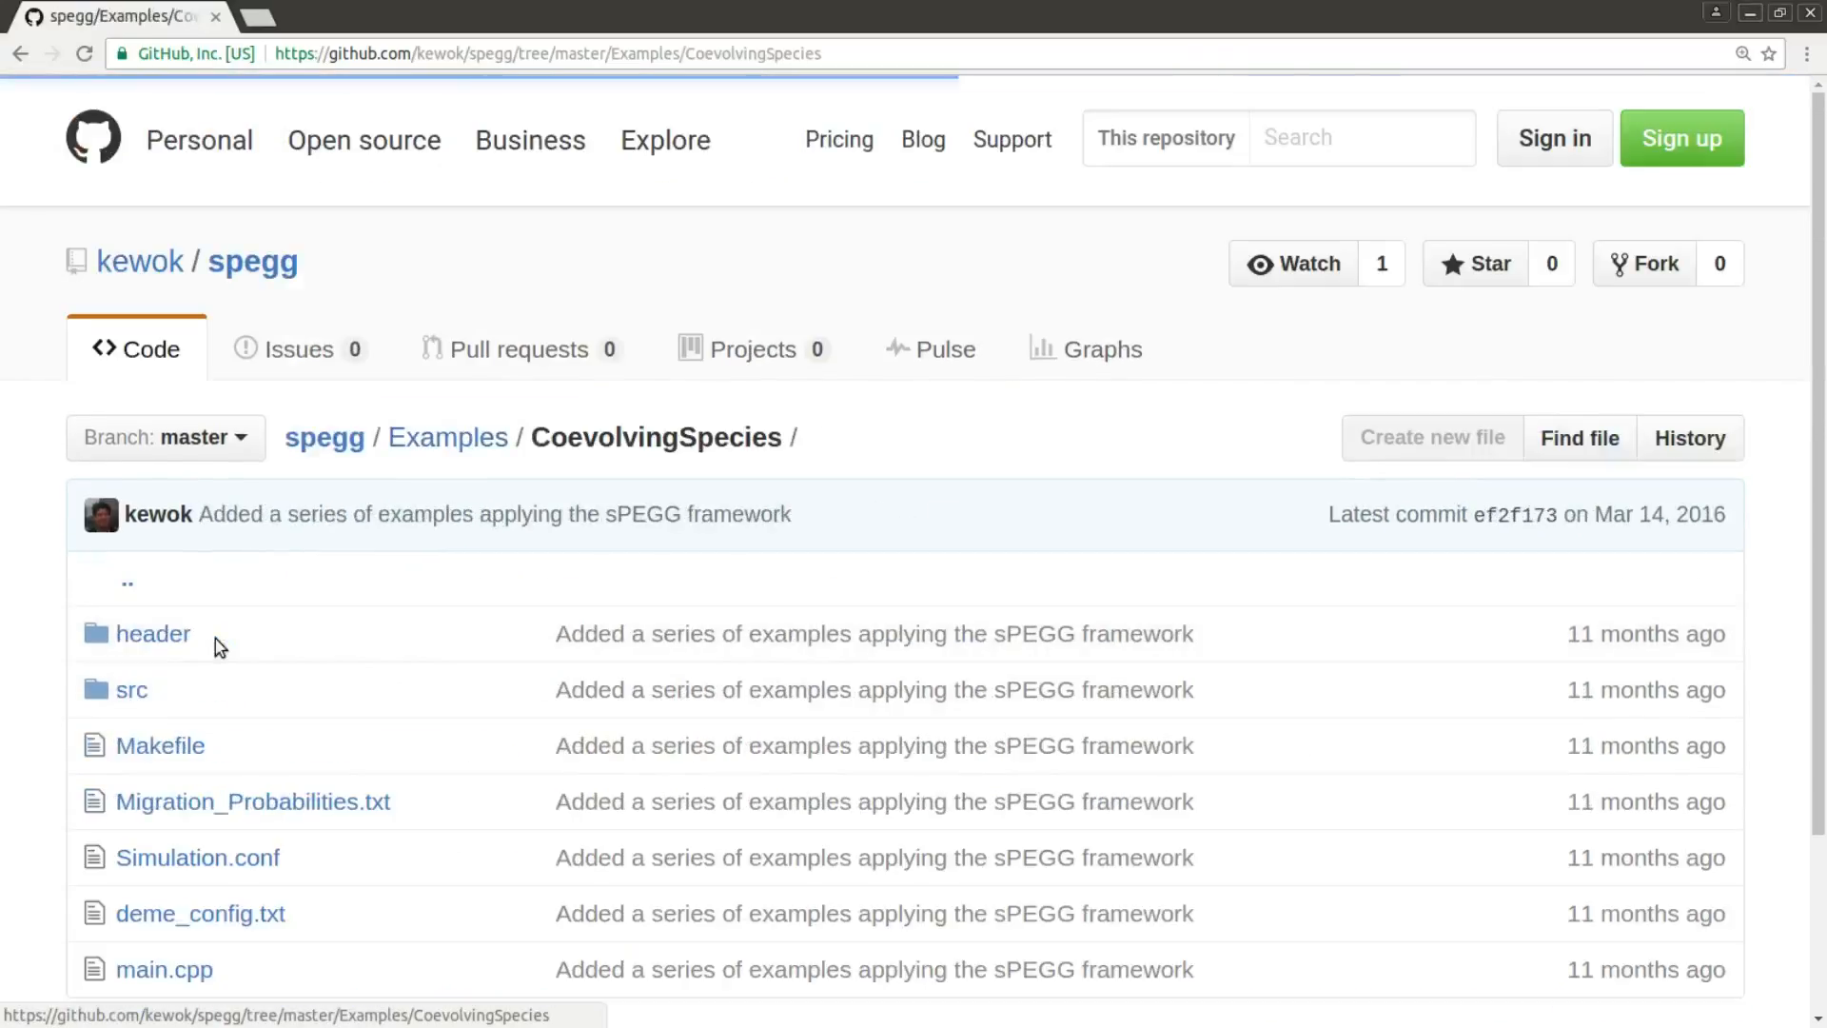
scroll(221, 647, "down", 1)
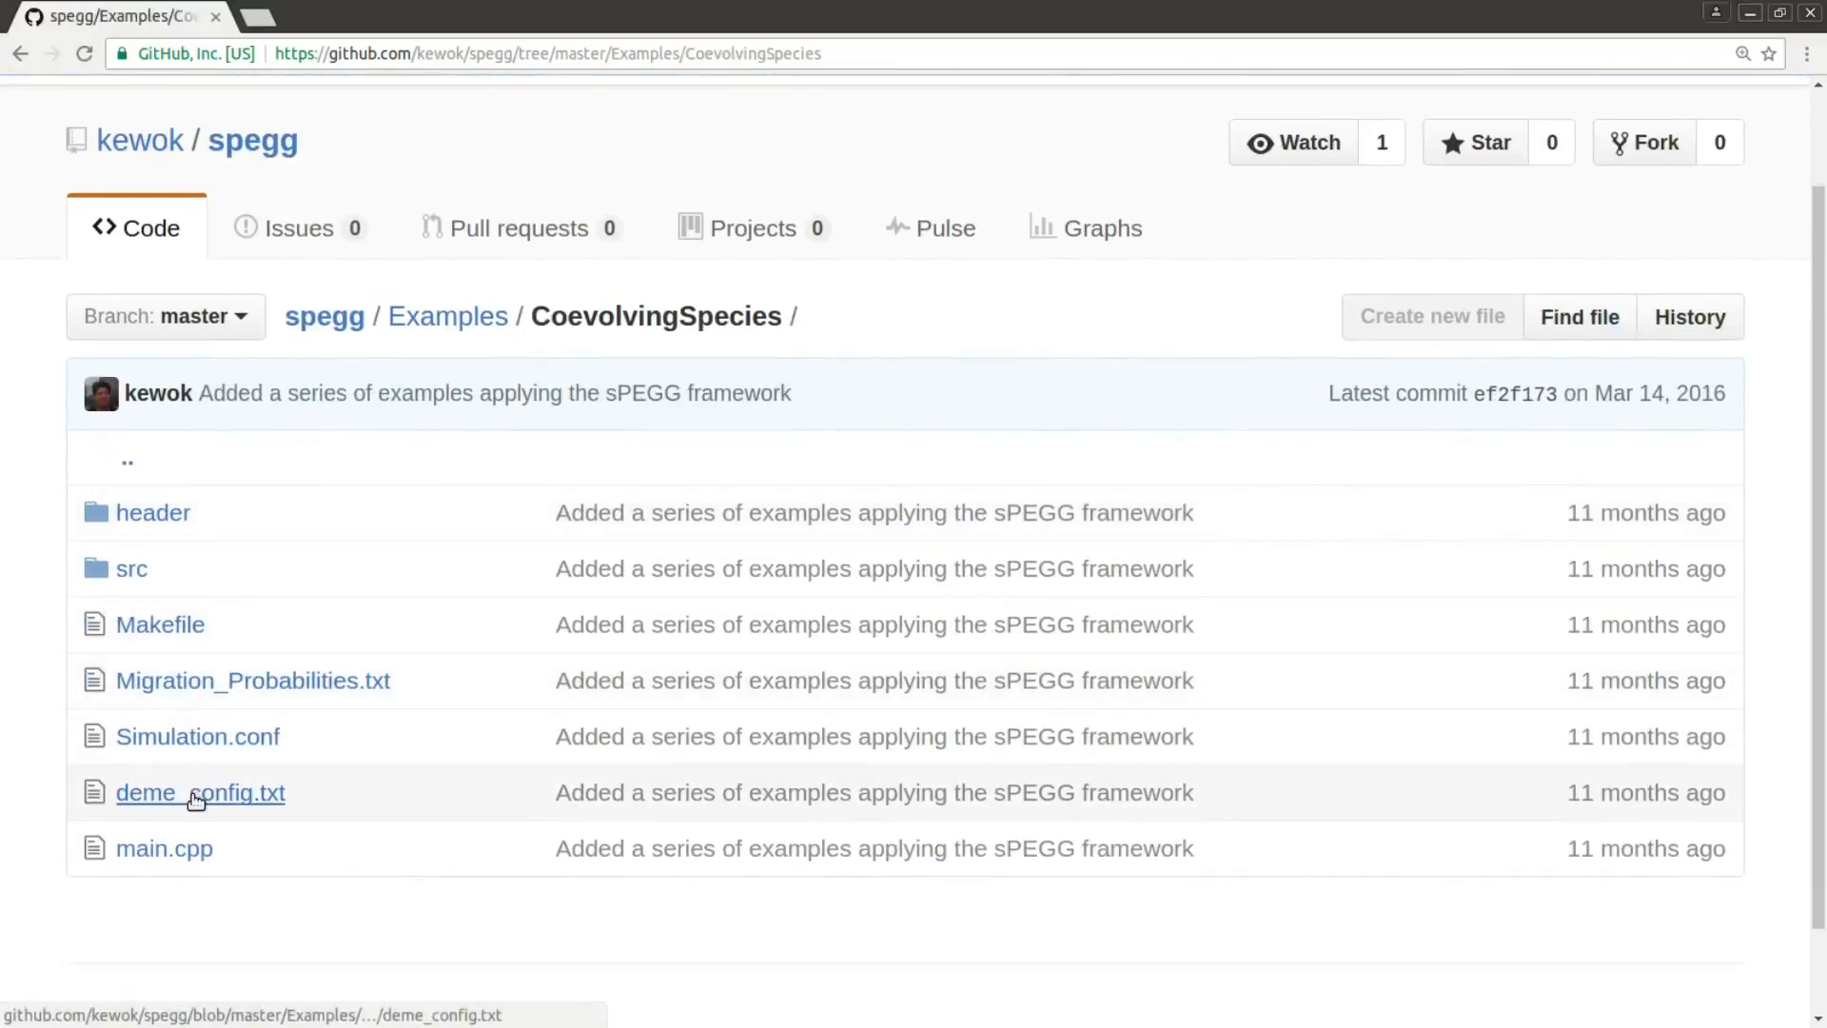
left_click(267, 681)
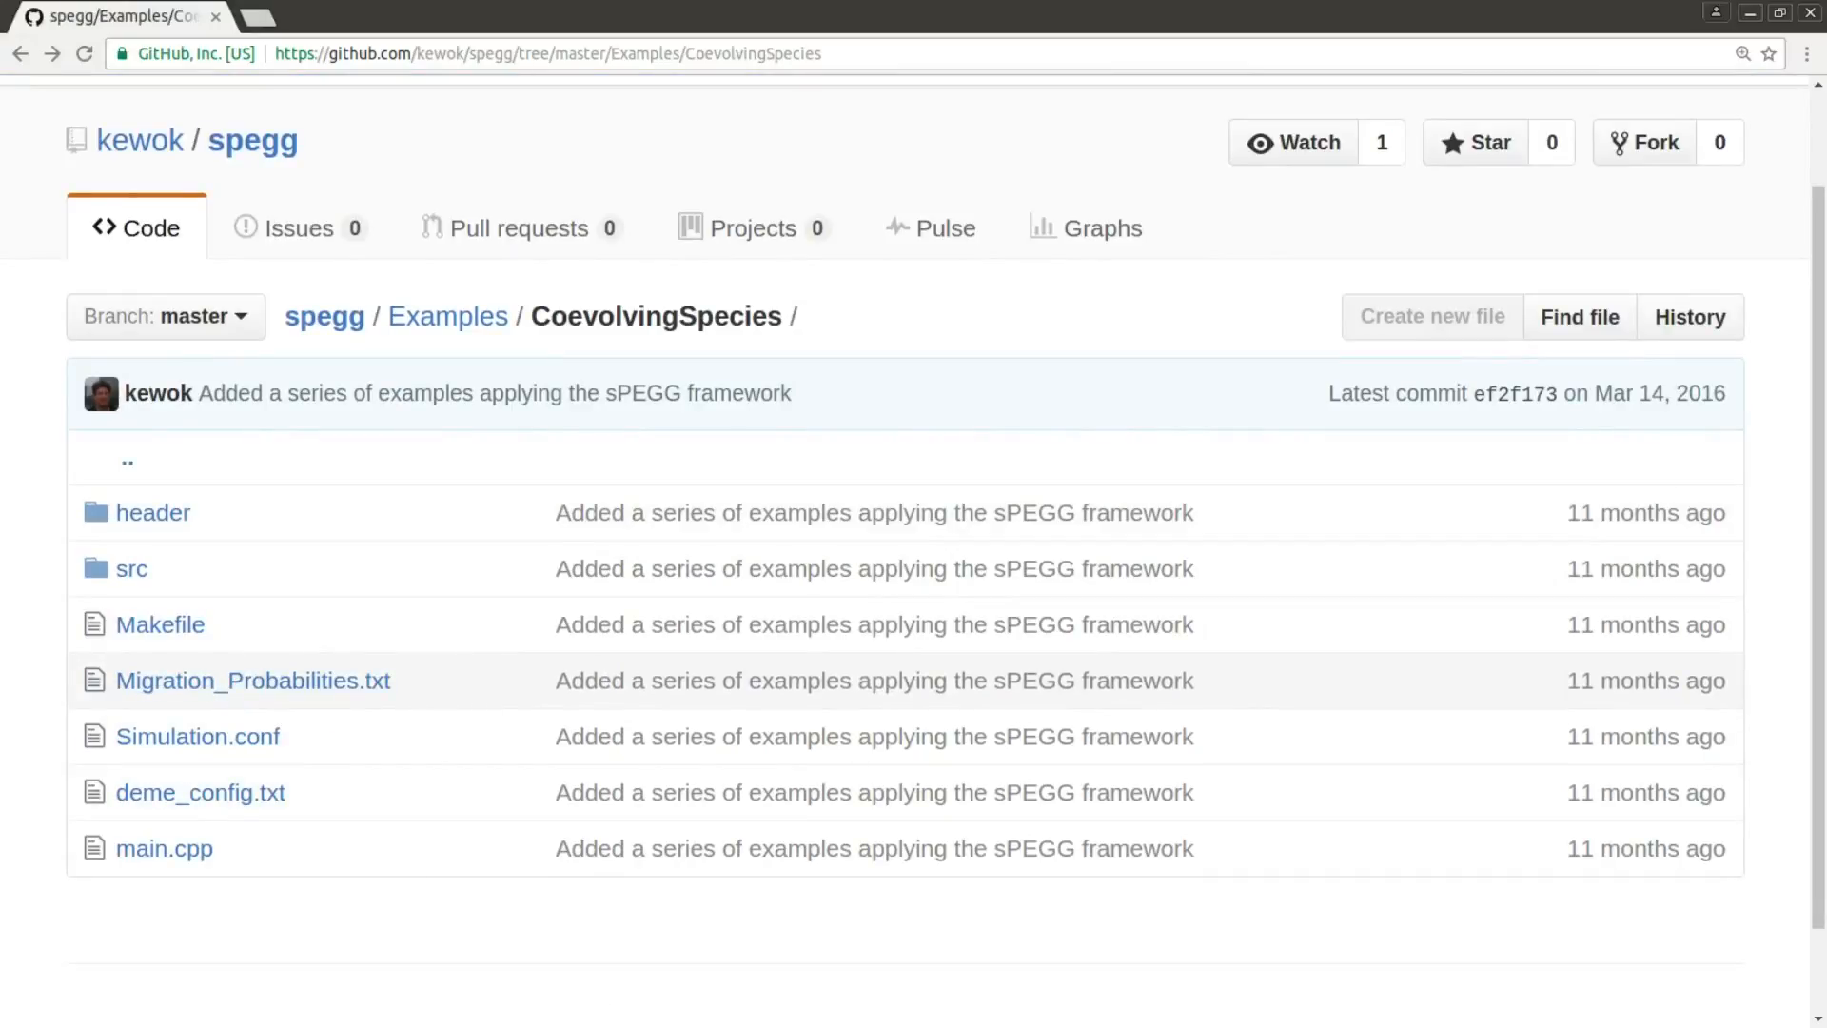